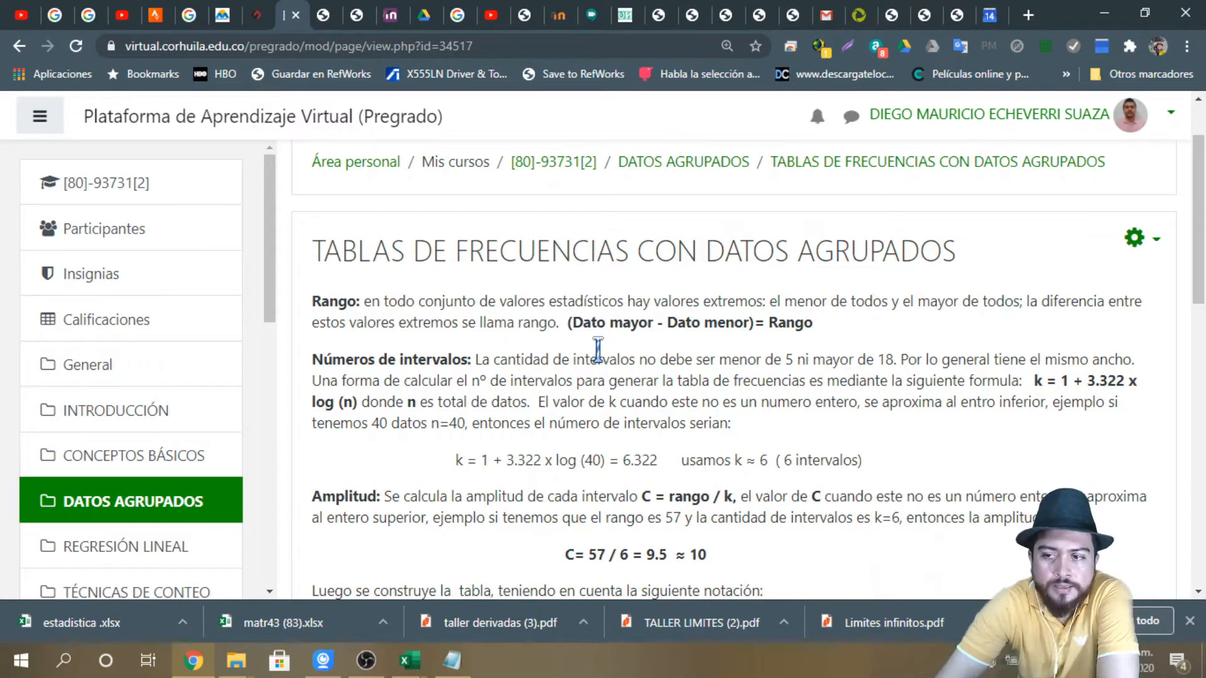
# Step: Review the course page's notes on range, number of intervals, amplitude and notation for grouped frequency tables
pyautogui.scroll(-1, 598, 351)
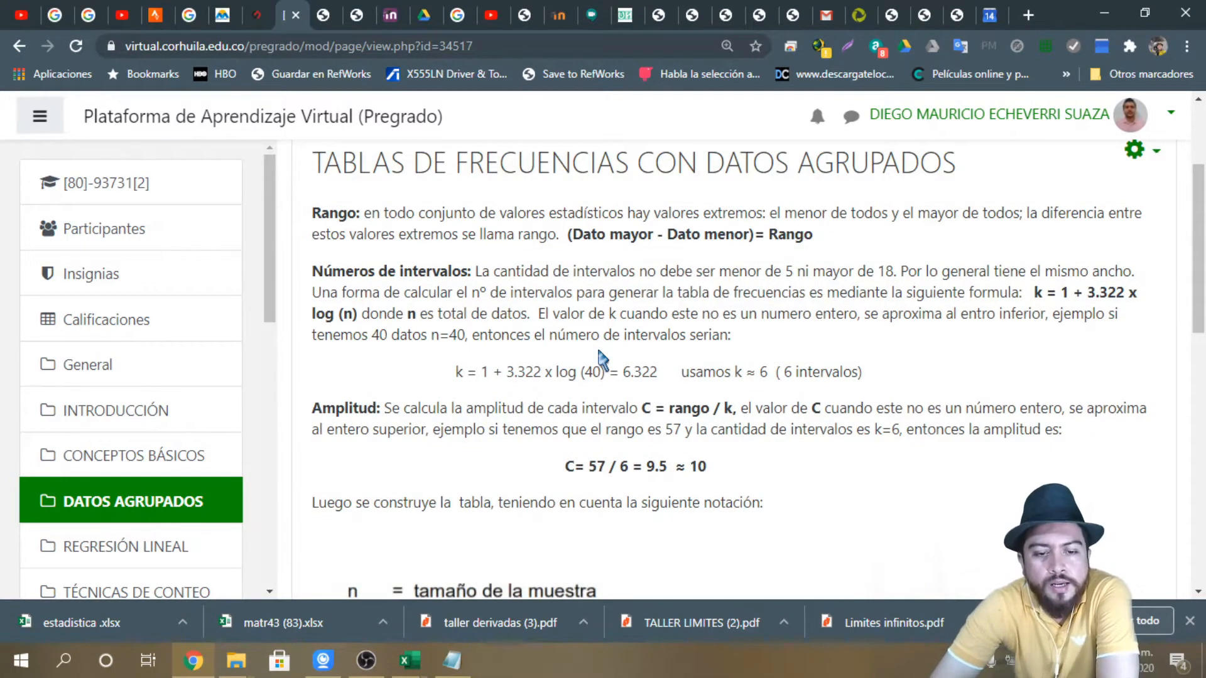
pyautogui.scroll(-4, 599, 351)
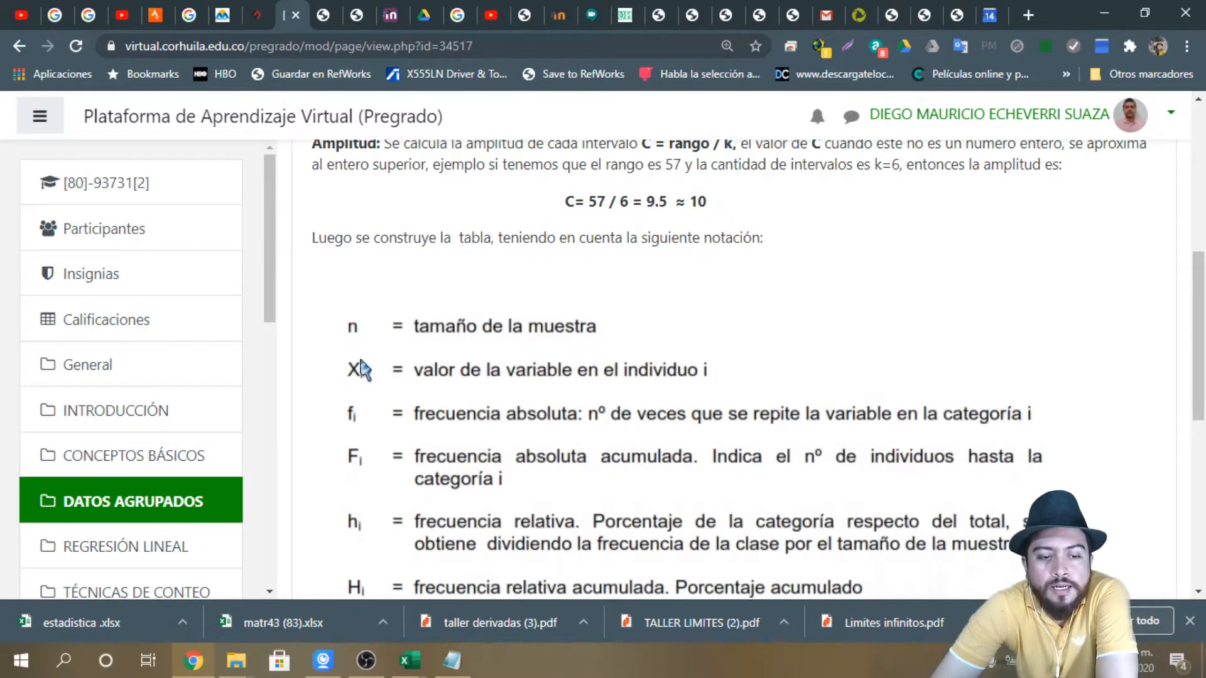
pyautogui.scroll(-8, 377, 431)
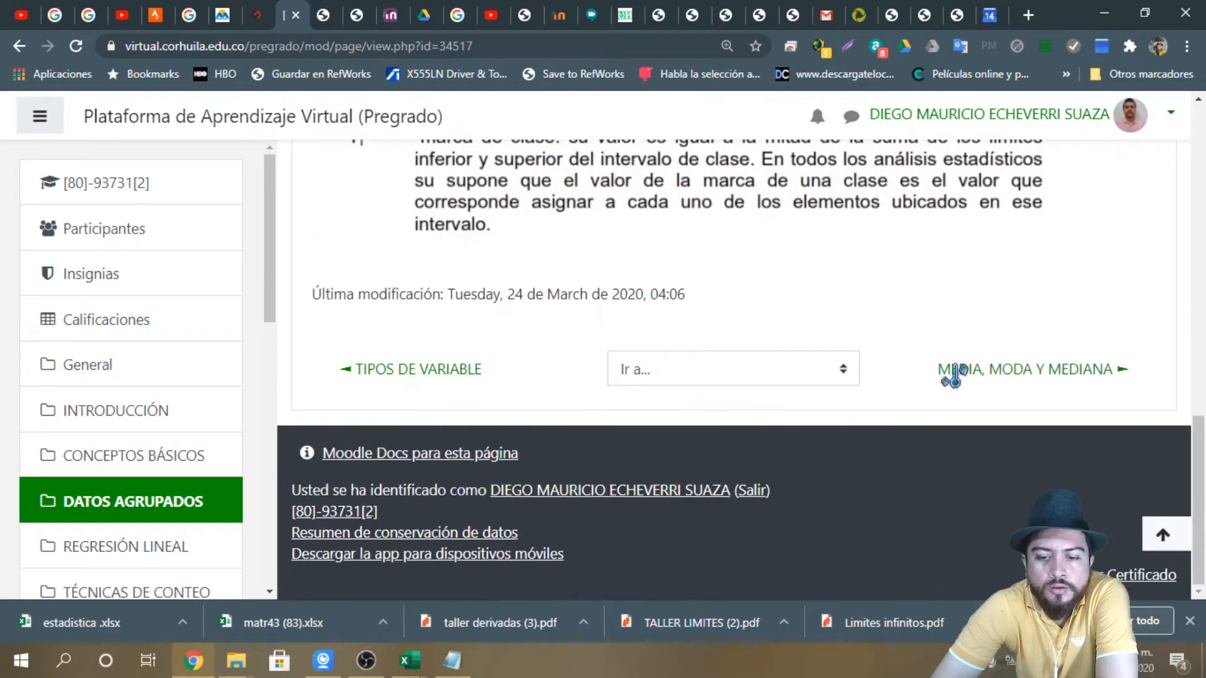
# Step: Open the MEDIA, MODA Y MEDIANA course page and review its mean, mode and median formulas
pyautogui.click(985, 373)
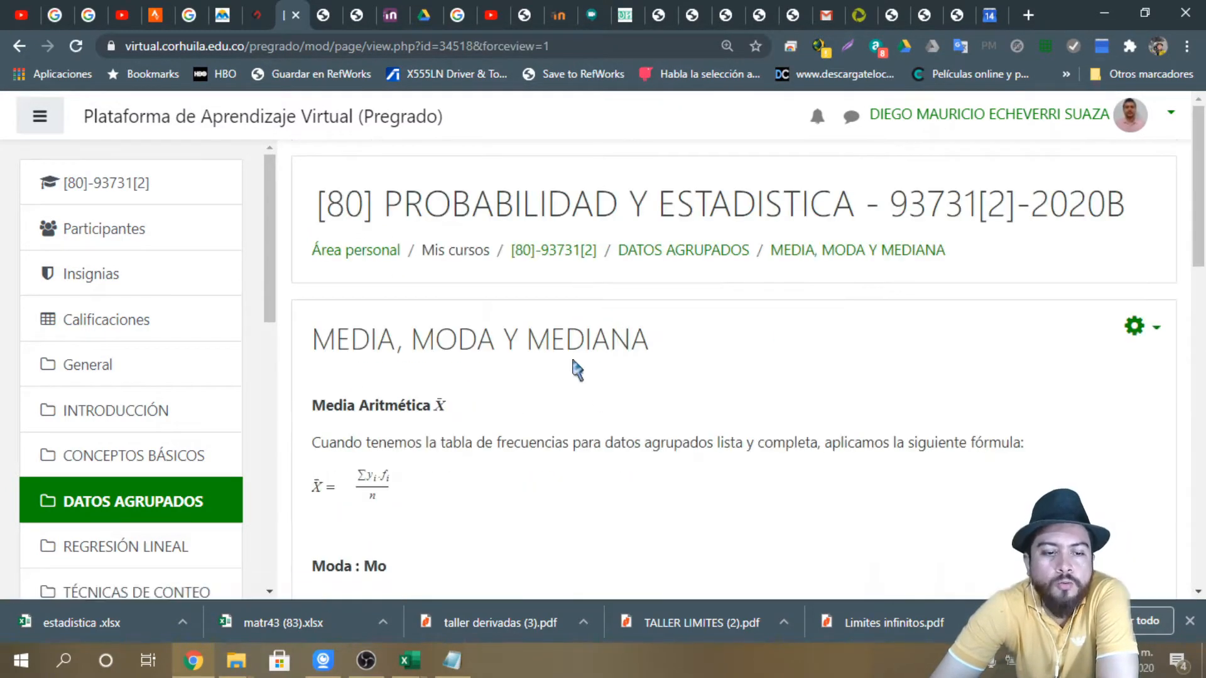
pyautogui.scroll(-11, 565, 358)
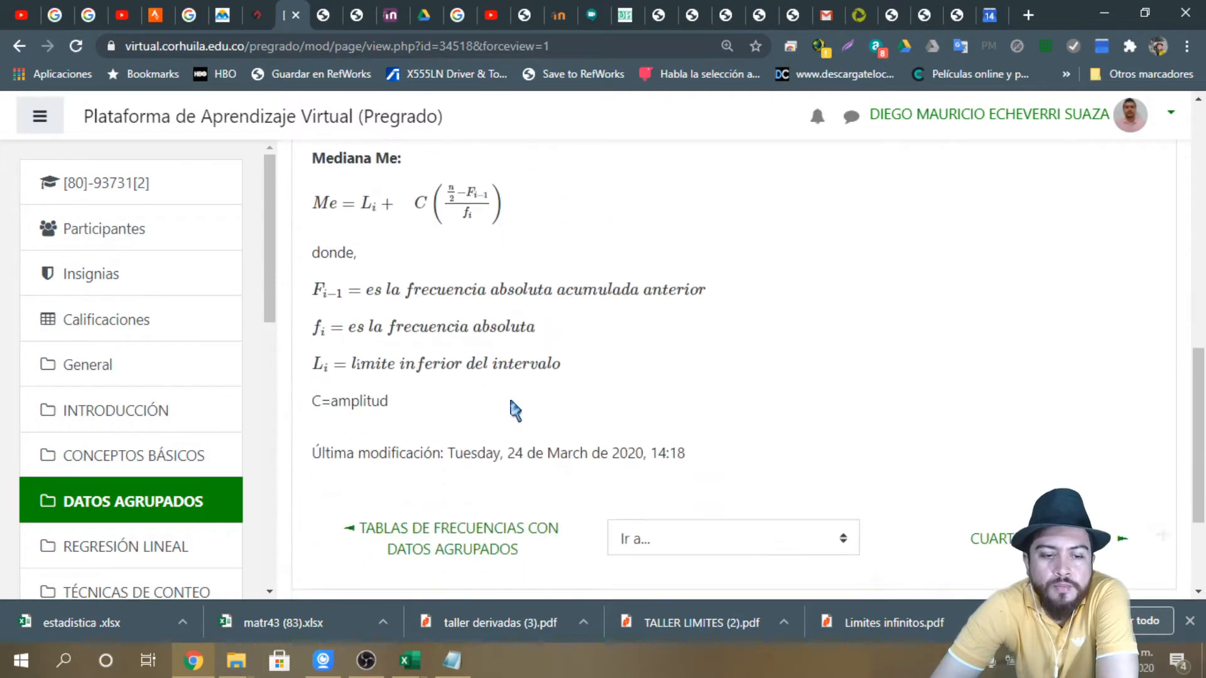
pyautogui.scroll(11, 514, 410)
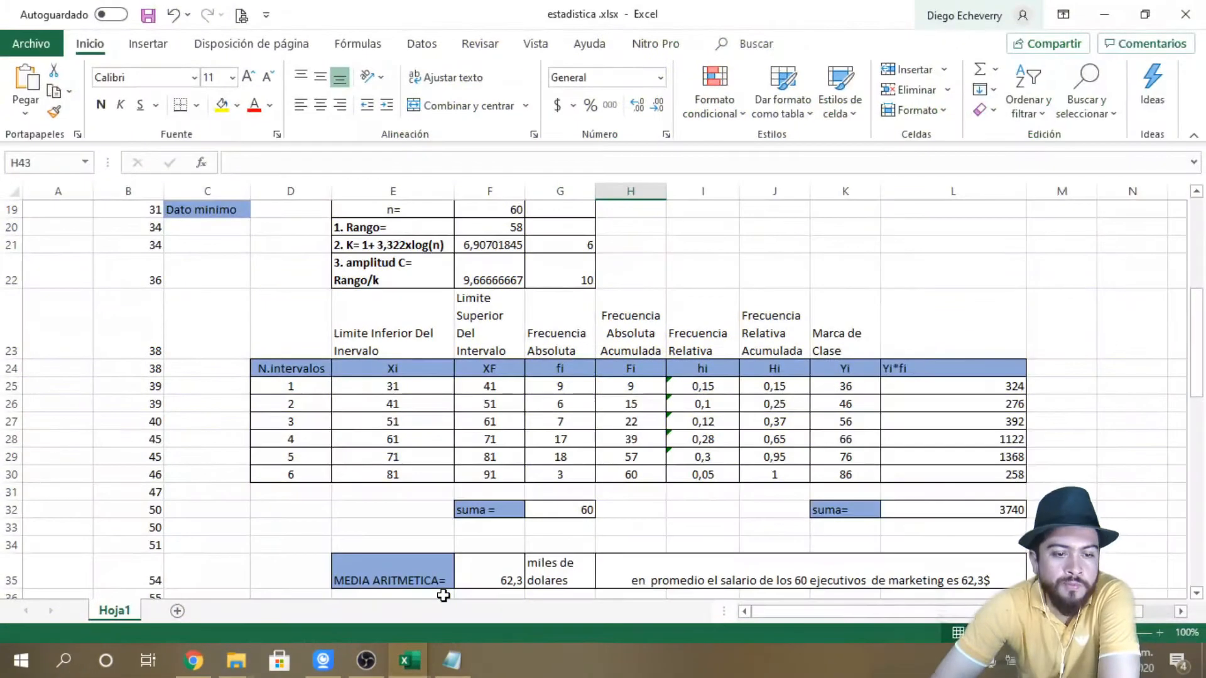
# Step: In the Excel workbook, review the marketing executives' income data and highlight the grouped frequency table D24:L30
pyautogui.scroll(6, 570, 401)
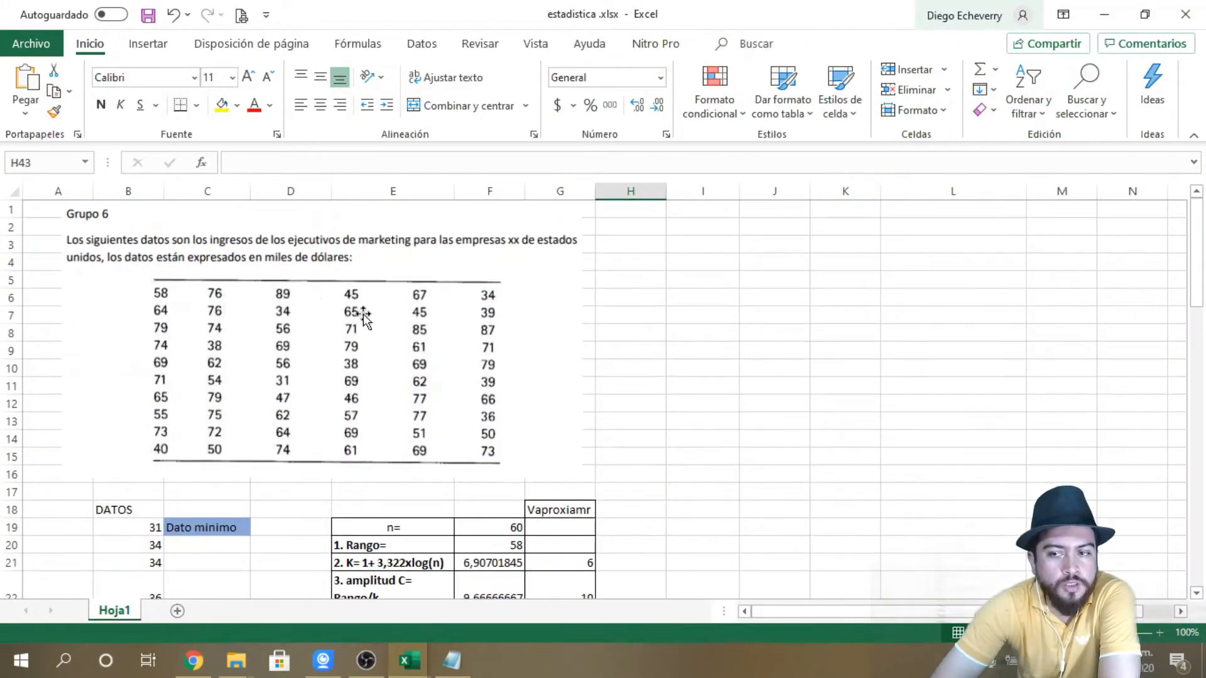
pyautogui.scroll(-6, 363, 317)
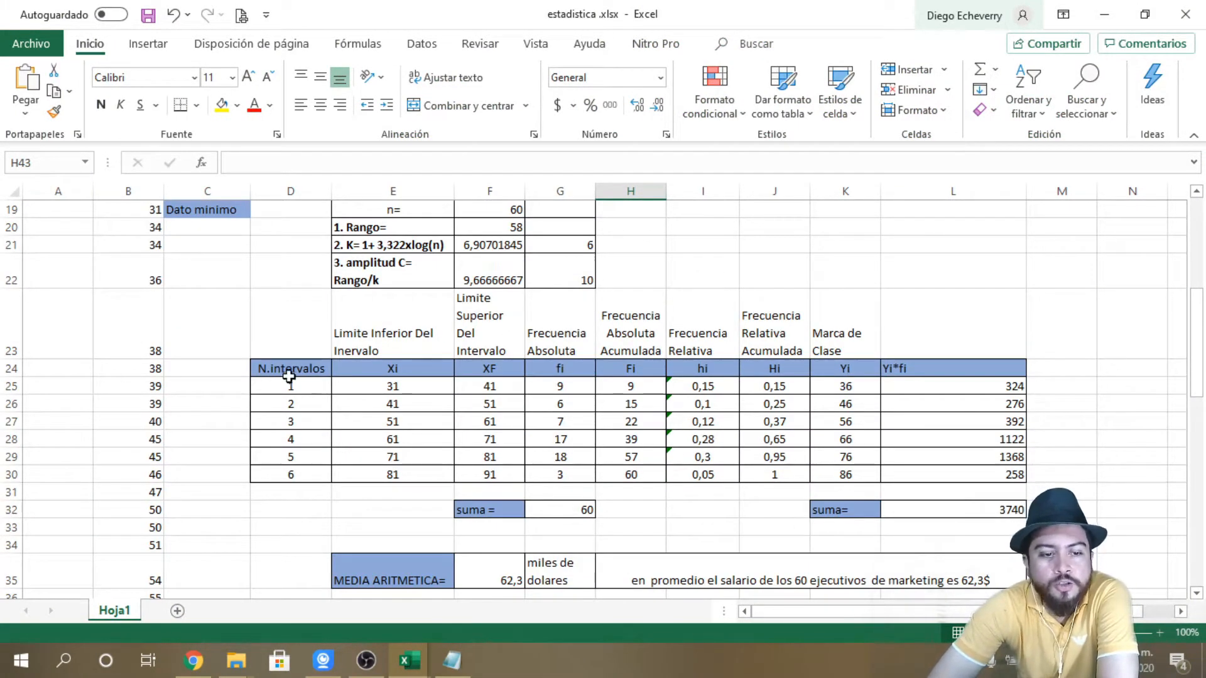
pyautogui.moveTo(270, 372); pyautogui.dragTo(968, 484)
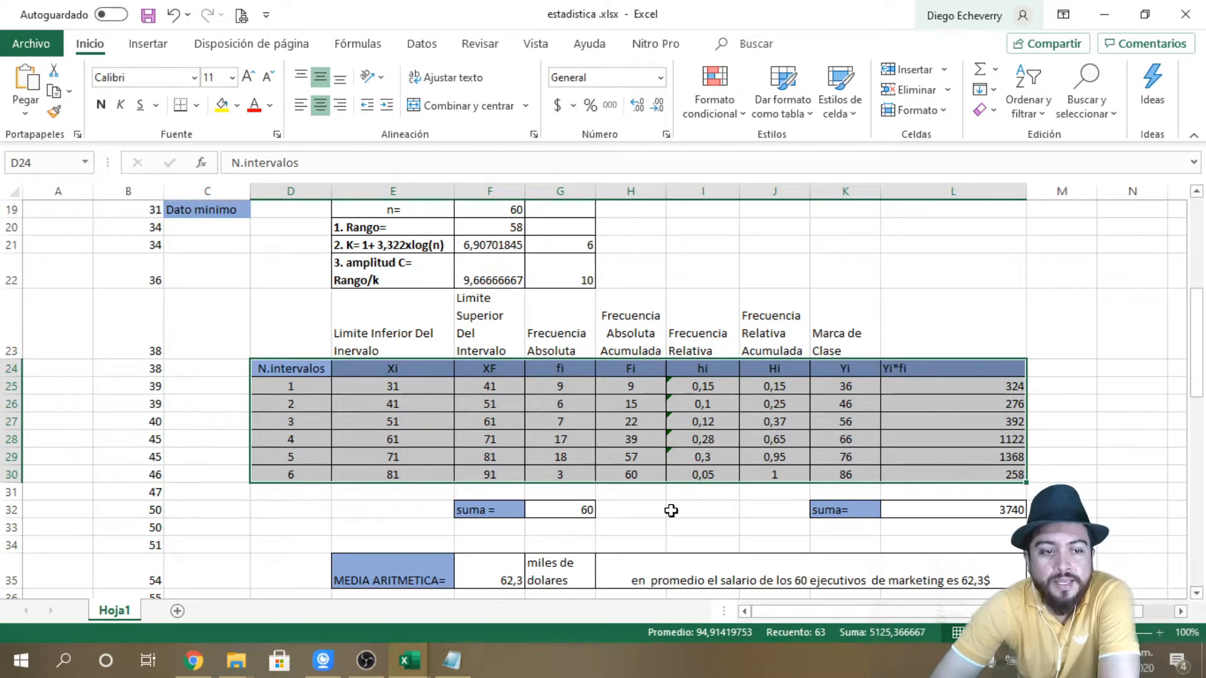
pyautogui.click(266, 323)
# Step: Highlight the sorted data list B19:B78, from the minimum to the largest value, and clear the selection
pyautogui.scroll(2, 267, 324)
pyautogui.scroll(1, 268, 324)
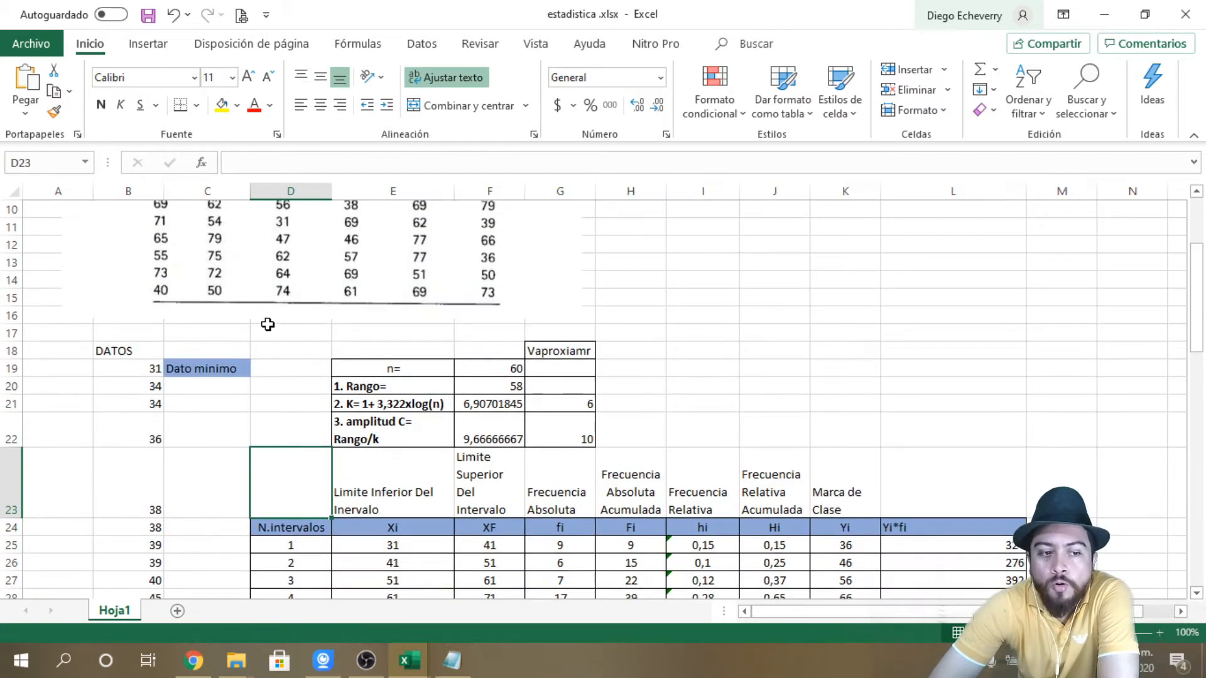
pyautogui.moveTo(147, 368); pyautogui.dragTo(134, 571)
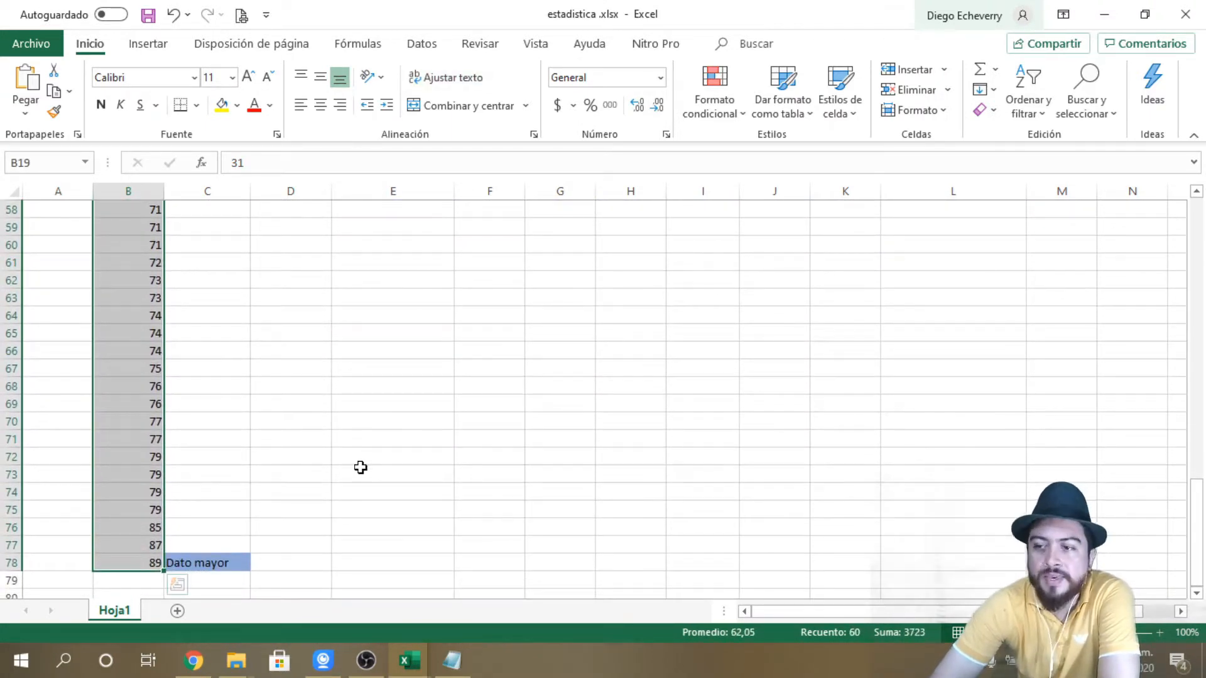
pyautogui.click(386, 428)
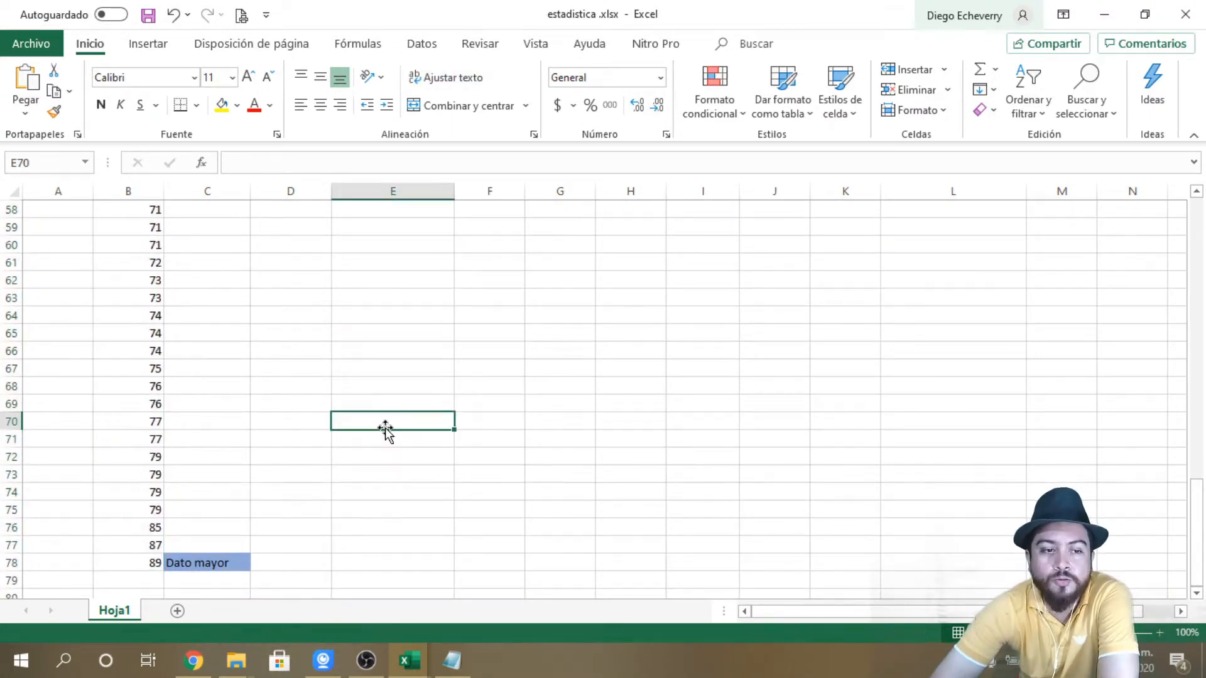
# Step: Go back to the frequency table and select it from the N.intervalos header through the last Yi*fi value
pyautogui.scroll(14, 386, 427)
pyautogui.scroll(-1, 386, 427)
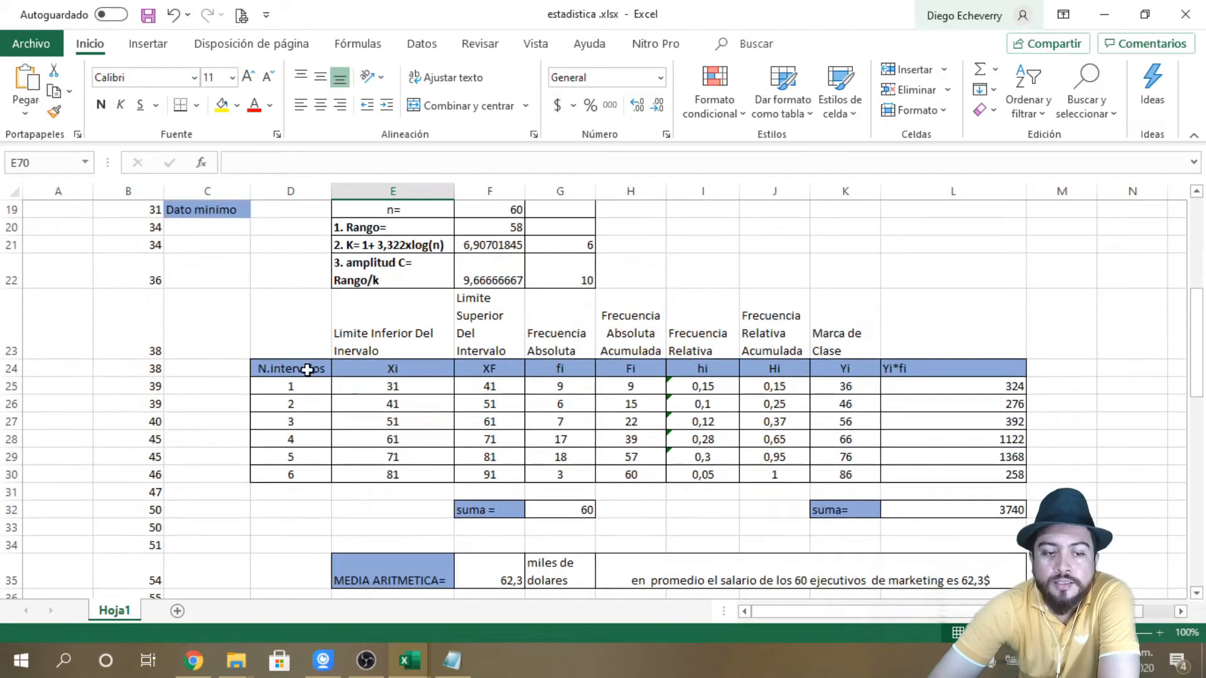
pyautogui.moveTo(288, 368); pyautogui.dragTo(969, 468)
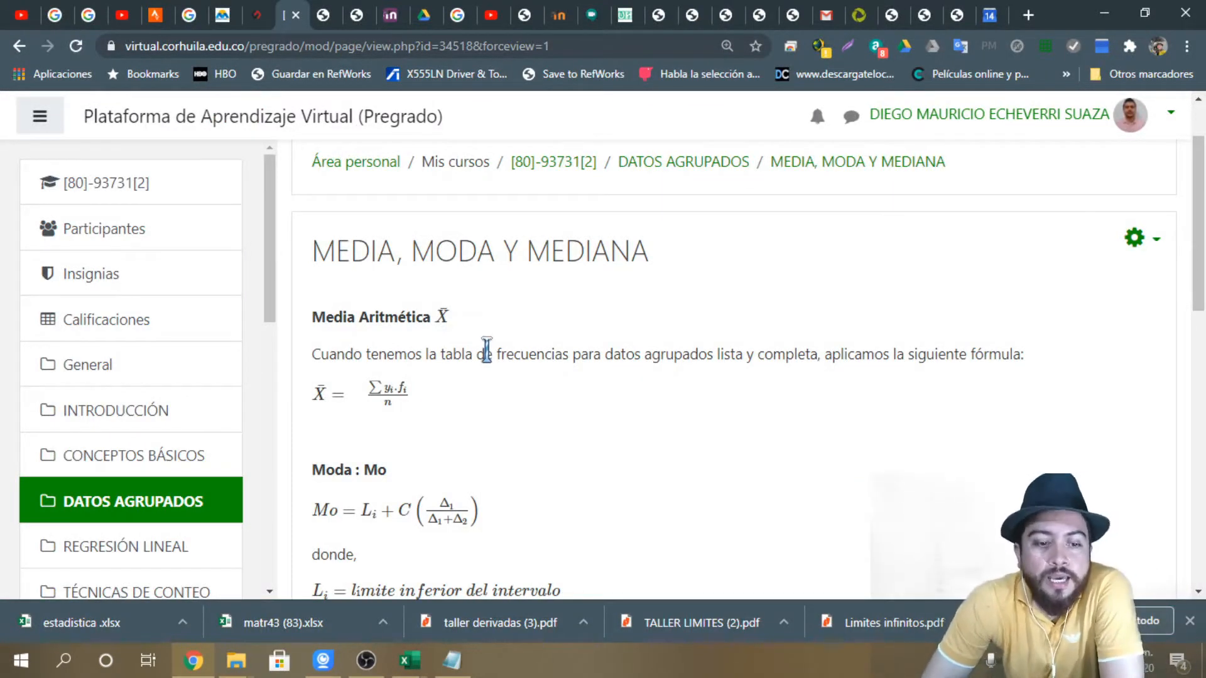
# Step: Enlarge the arithmetic mean formula on the course page in the browser and return to the Excel workbook
pyautogui.scroll(-1, 489, 355)
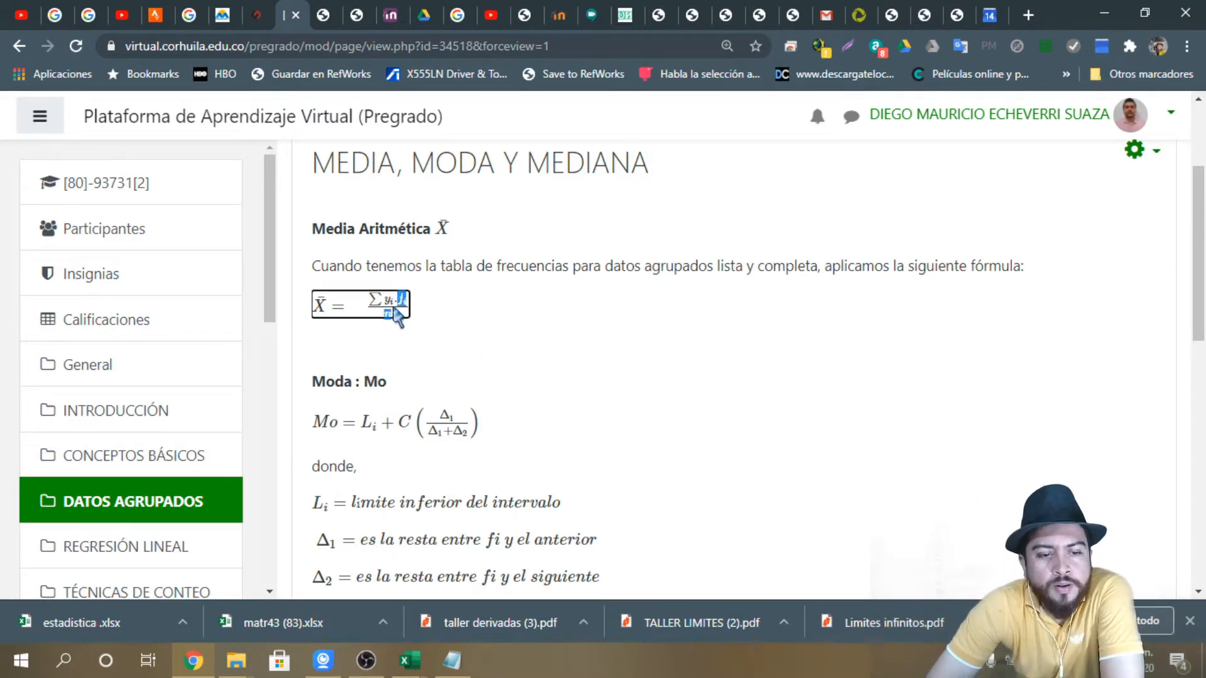
pyautogui.doubleClick(397, 314)
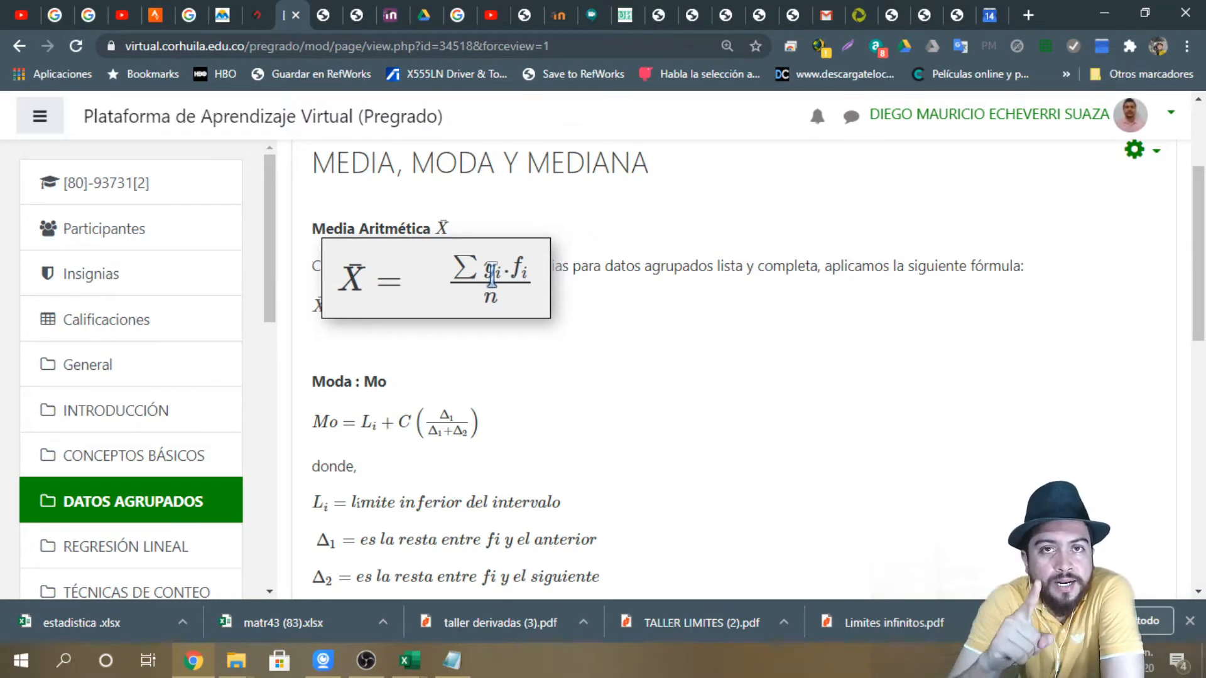
pyautogui.hotkey('alt', 'Tab')
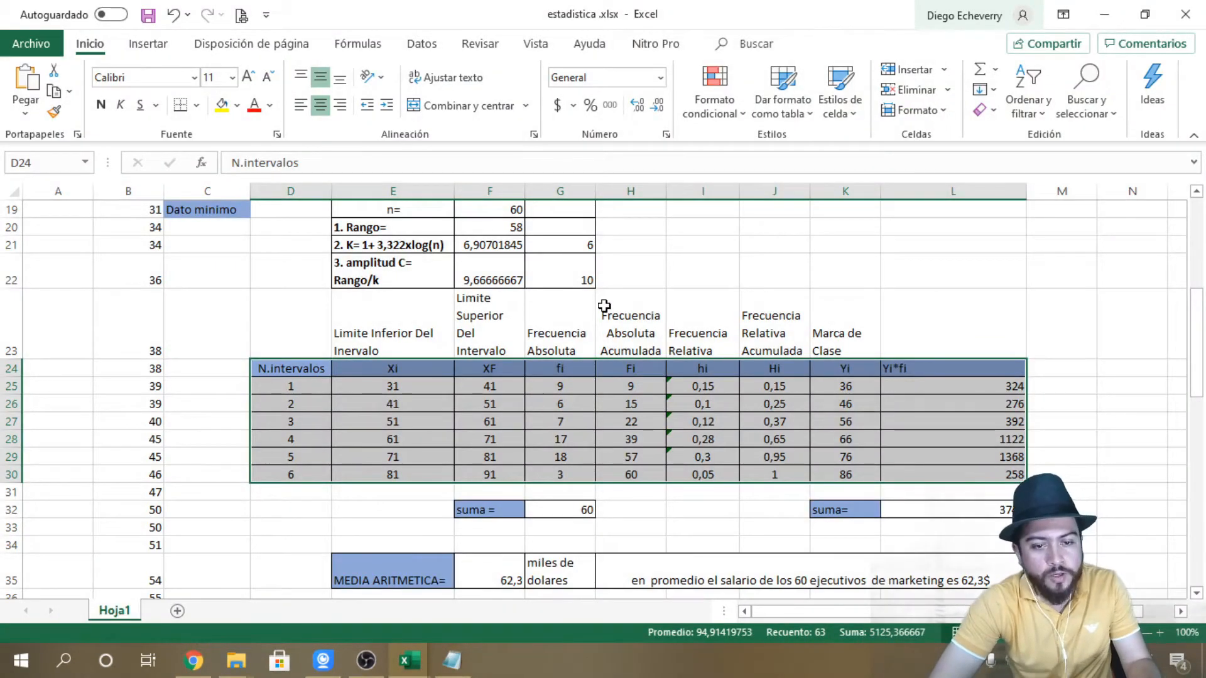
# Step: Examine the first interval's lower limit in E25 and upper limit in F25 of the frequency table
pyautogui.scroll(3, 604, 306)
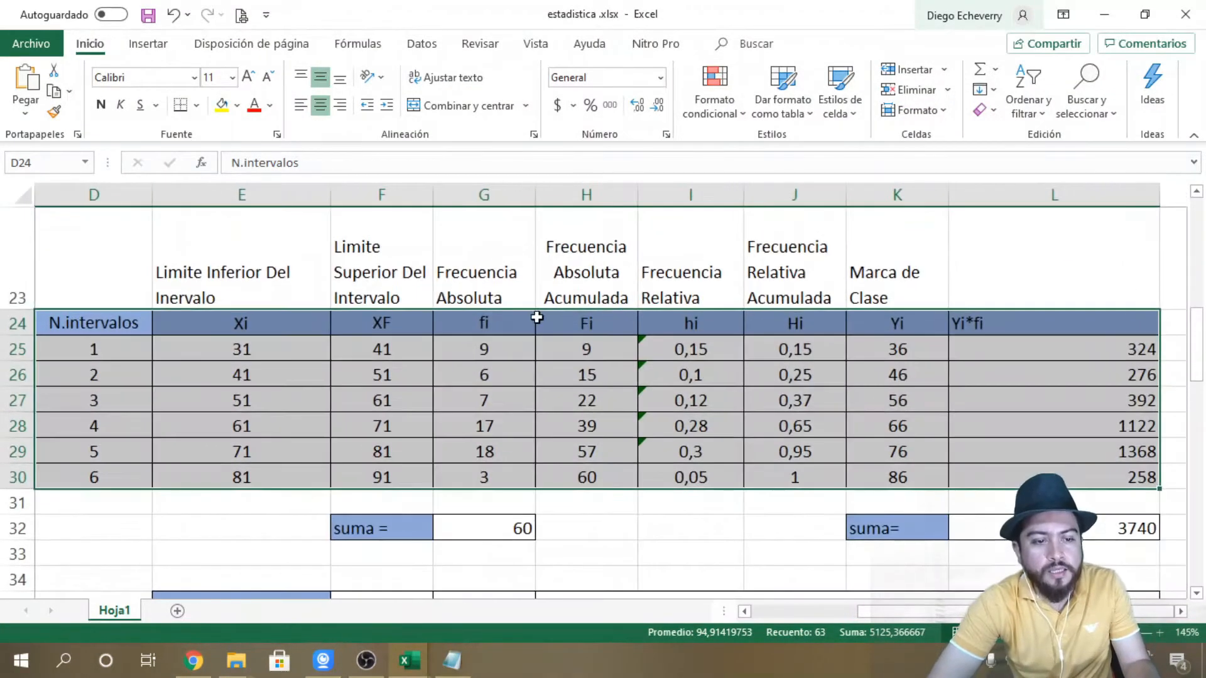
pyautogui.click(318, 349)
pyautogui.click(379, 352)
pyautogui.click(317, 357)
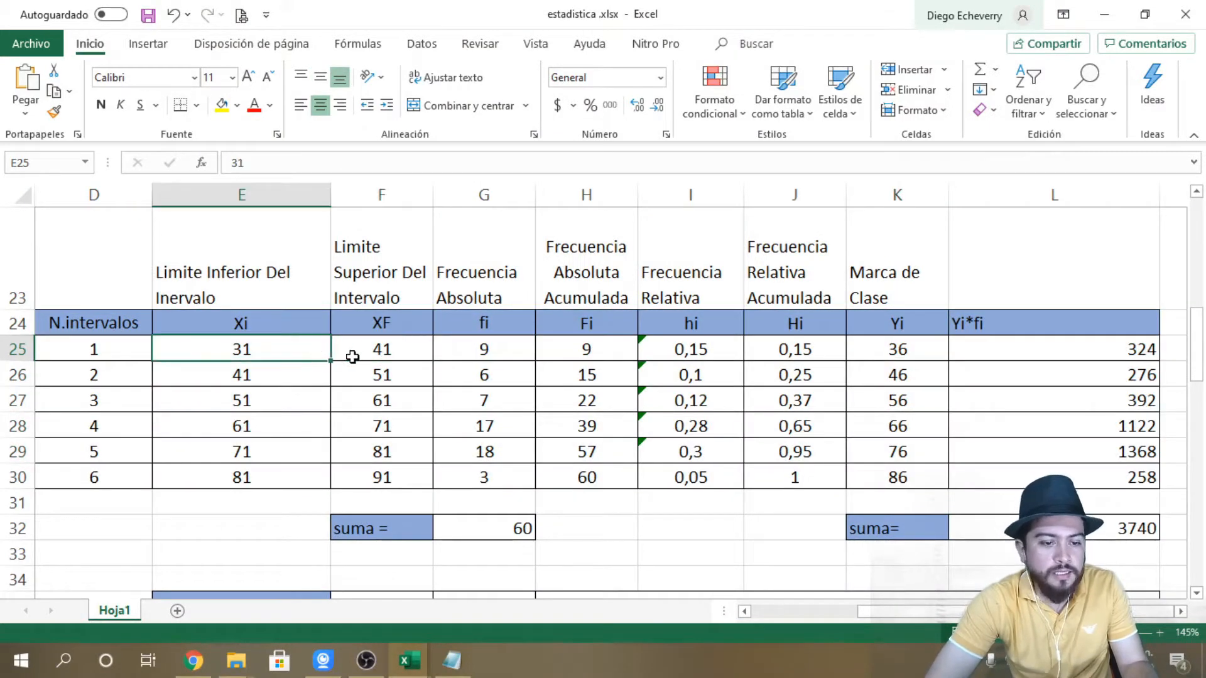
pyautogui.click(339, 353)
pyautogui.click(286, 359)
pyautogui.click(369, 350)
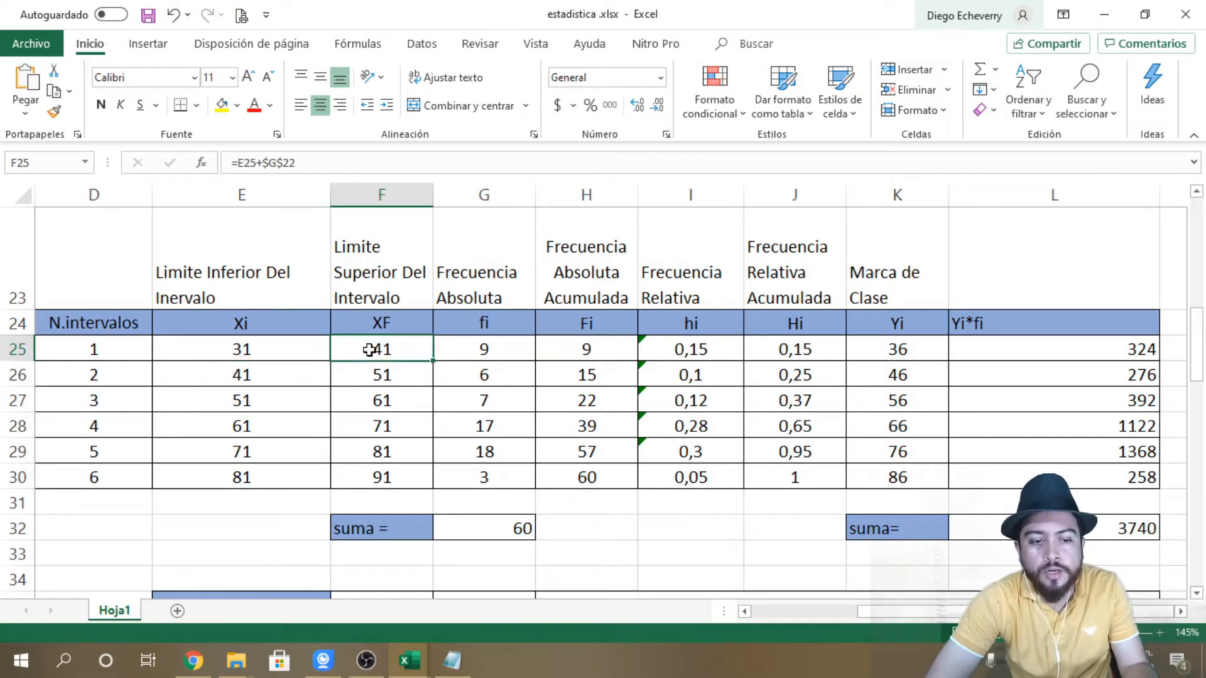
pyautogui.click(299, 349)
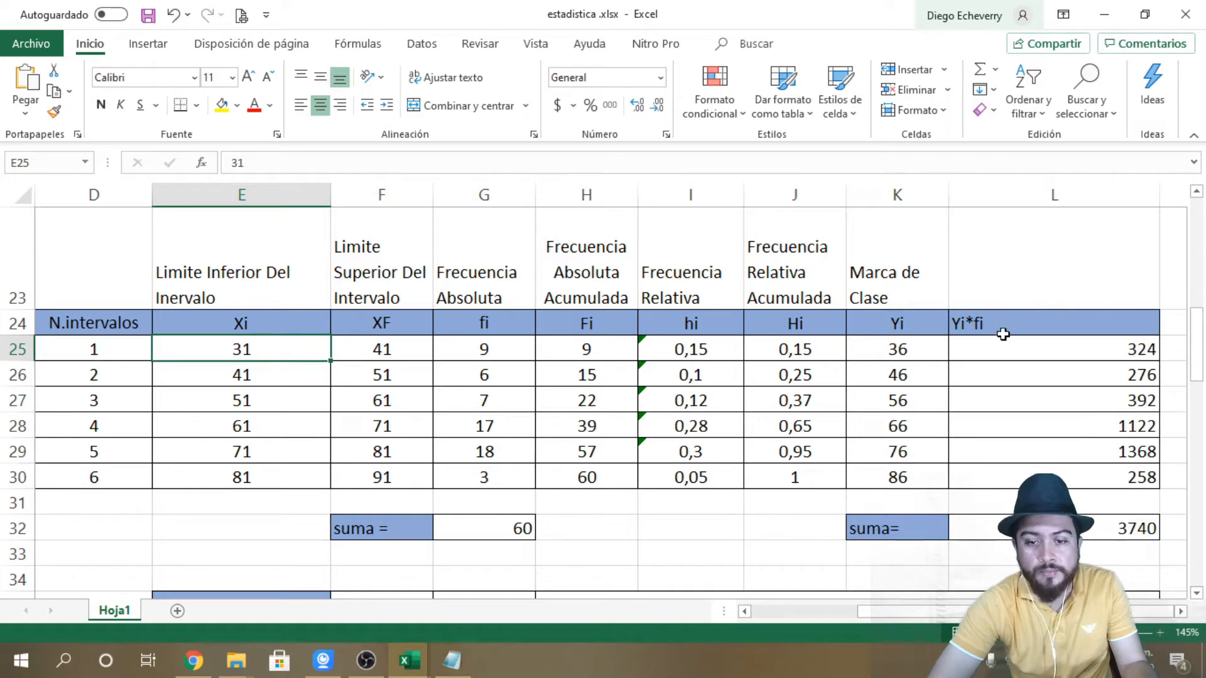
pyautogui.click(944, 342)
pyautogui.click(258, 346)
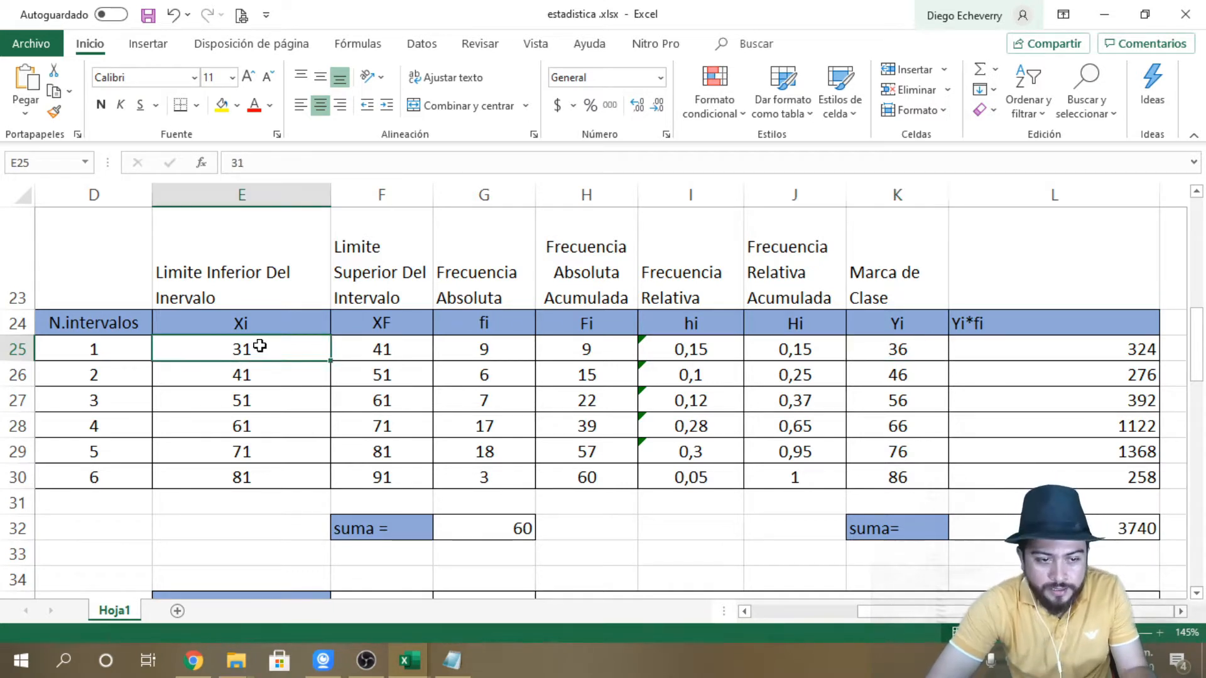
pyautogui.click(391, 350)
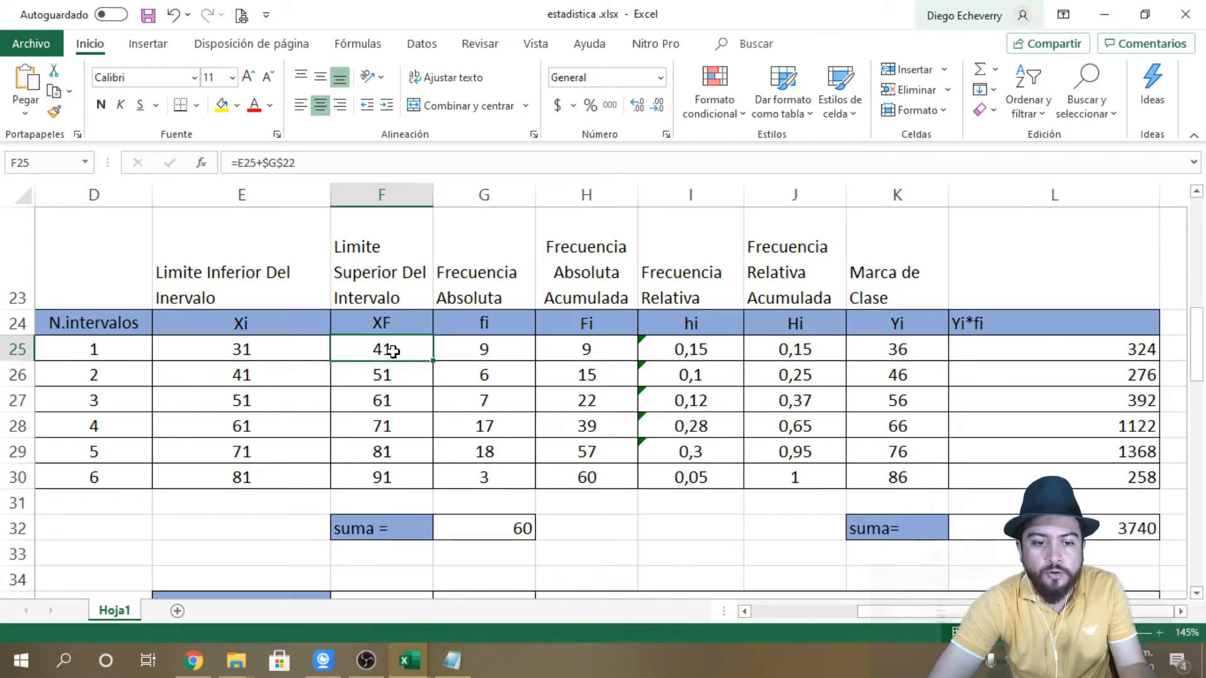
# Step: Inspect the class mark formula of the first interval in K25 and leave it unmodified
pyautogui.click(888, 351)
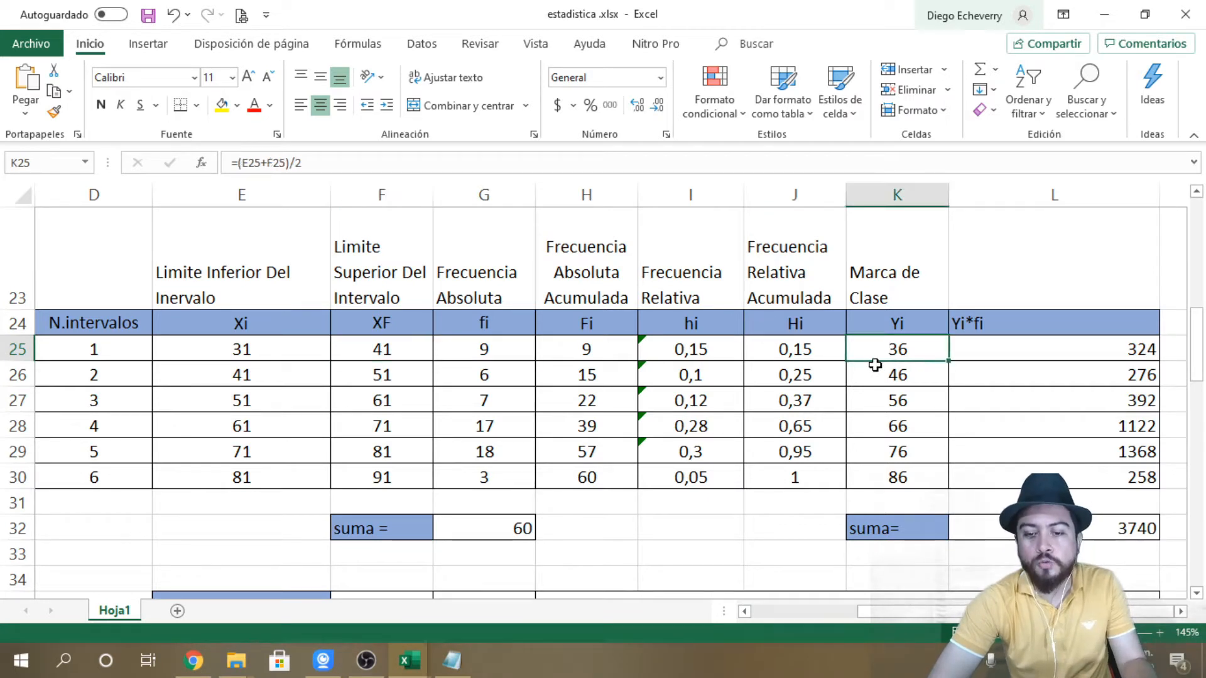
pyautogui.doubleClick(918, 356)
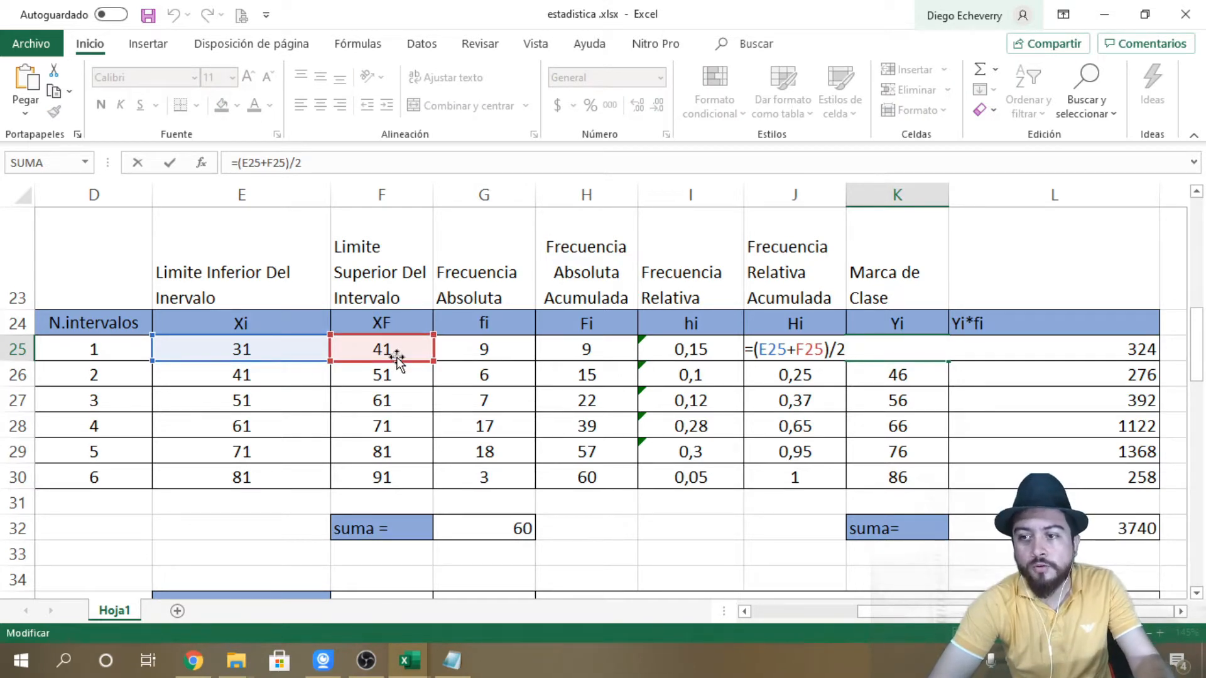
pyautogui.press('Escape')
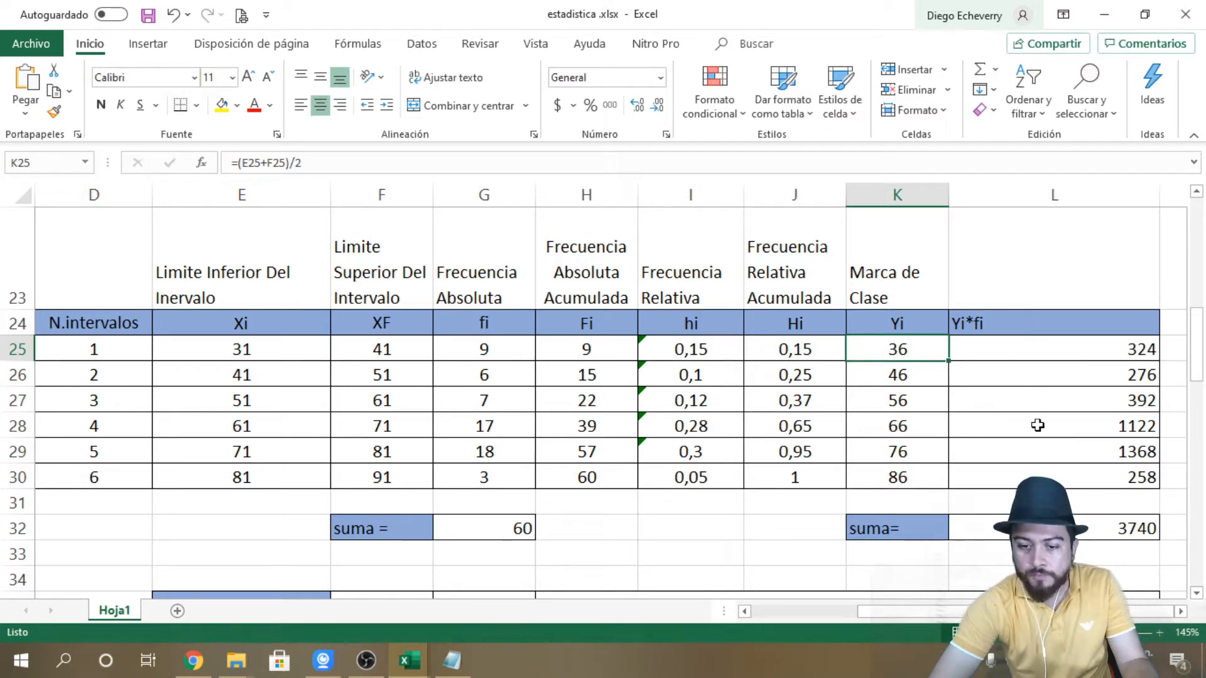
# Step: Check the Yi*fi sum in L32 and inspect the arithmetic mean formula in F35
pyautogui.click(1055, 528)
pyautogui.scroll(-3, 357, 406)
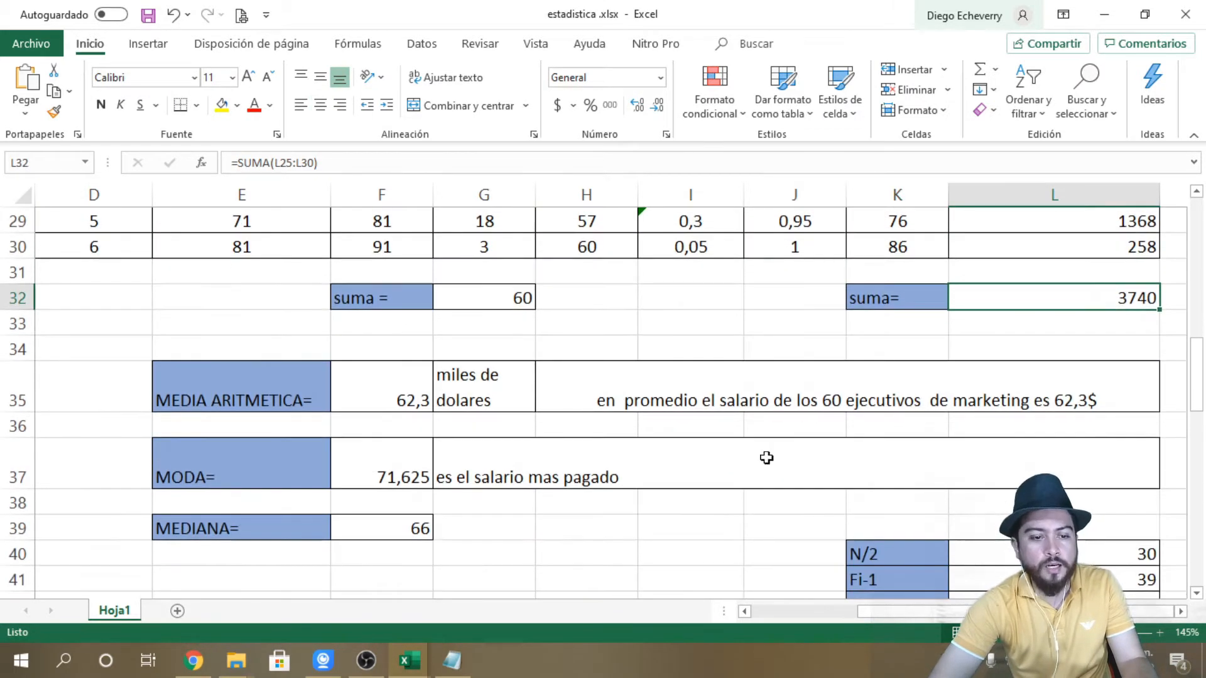
pyautogui.click(385, 390)
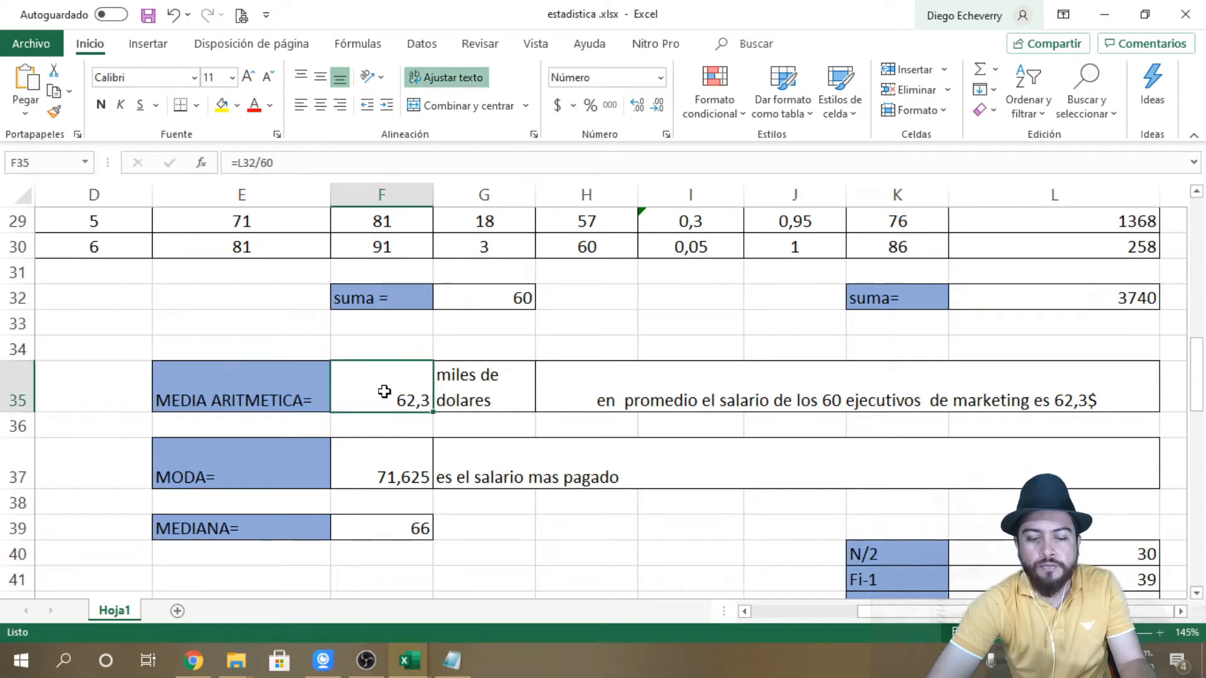
pyautogui.doubleClick(384, 389)
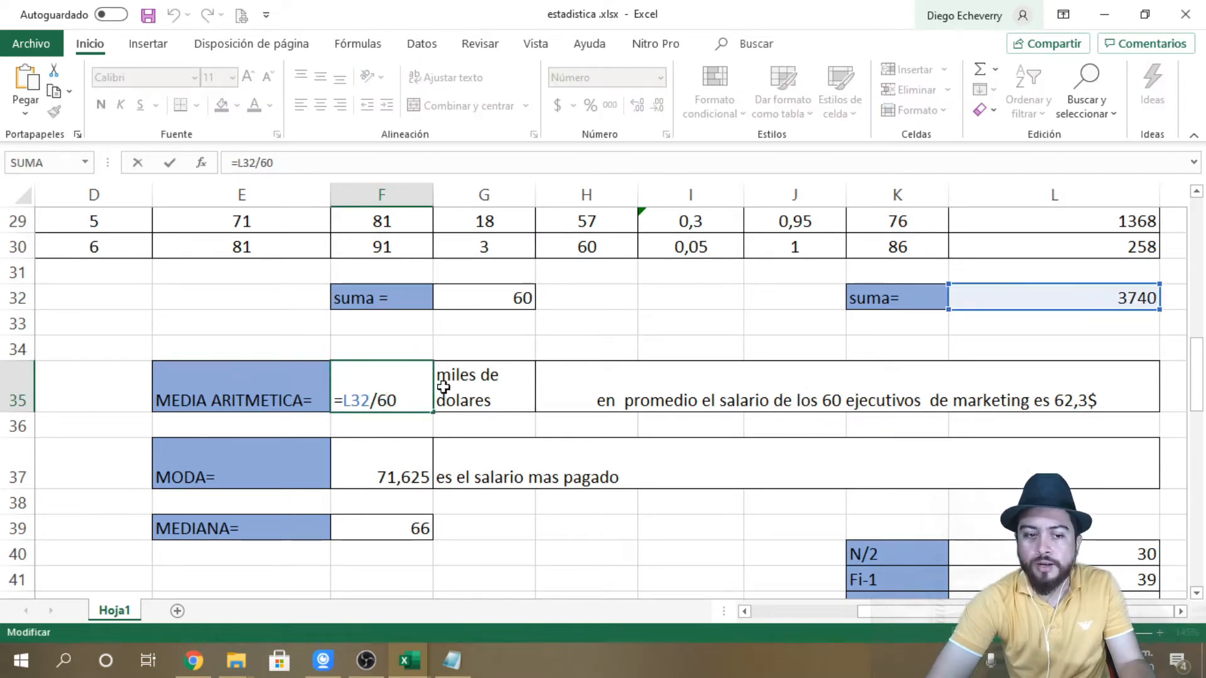
pyautogui.press('Return')
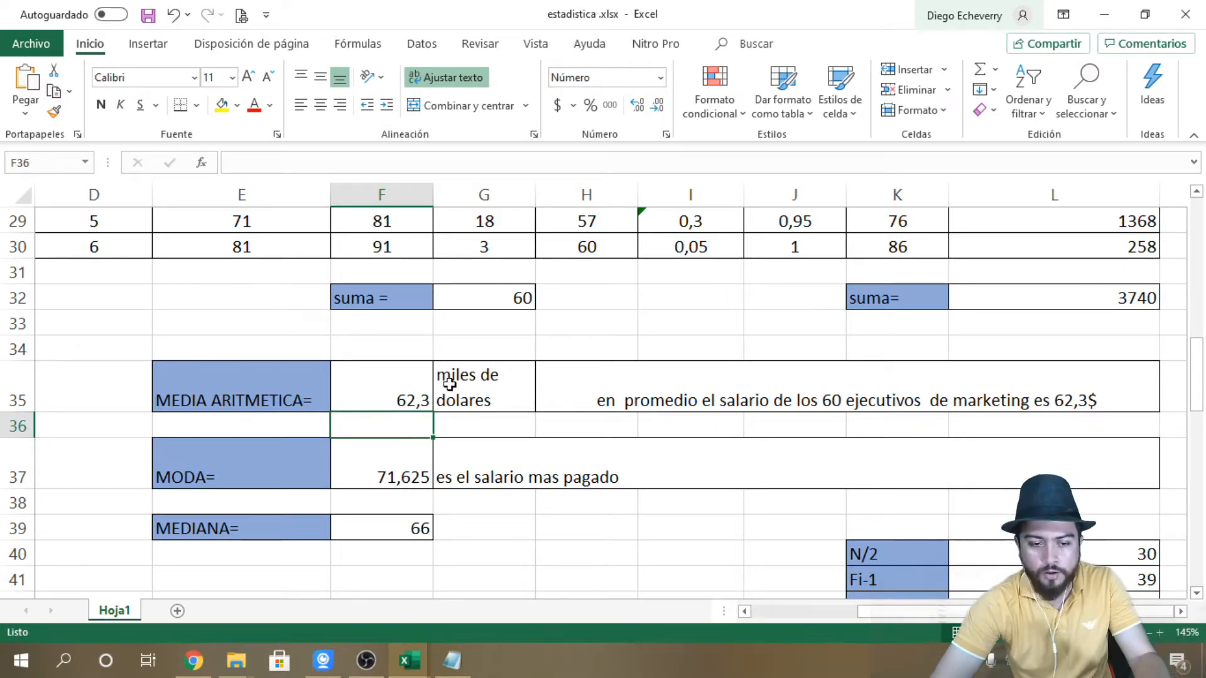
# Step: Select the MODA result in F37 and enlarge the mode formula on the course page in the browser
pyautogui.scroll(-1, 462, 395)
pyautogui.click(382, 390)
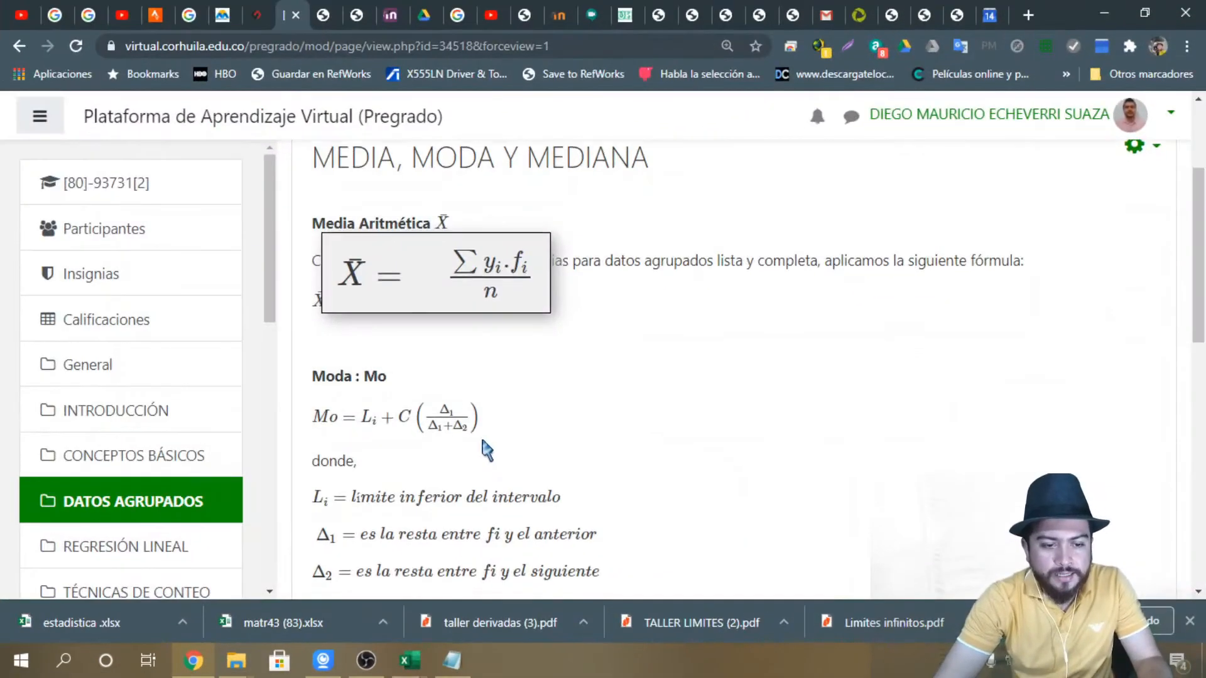
pyautogui.scroll(-1, 458, 433)
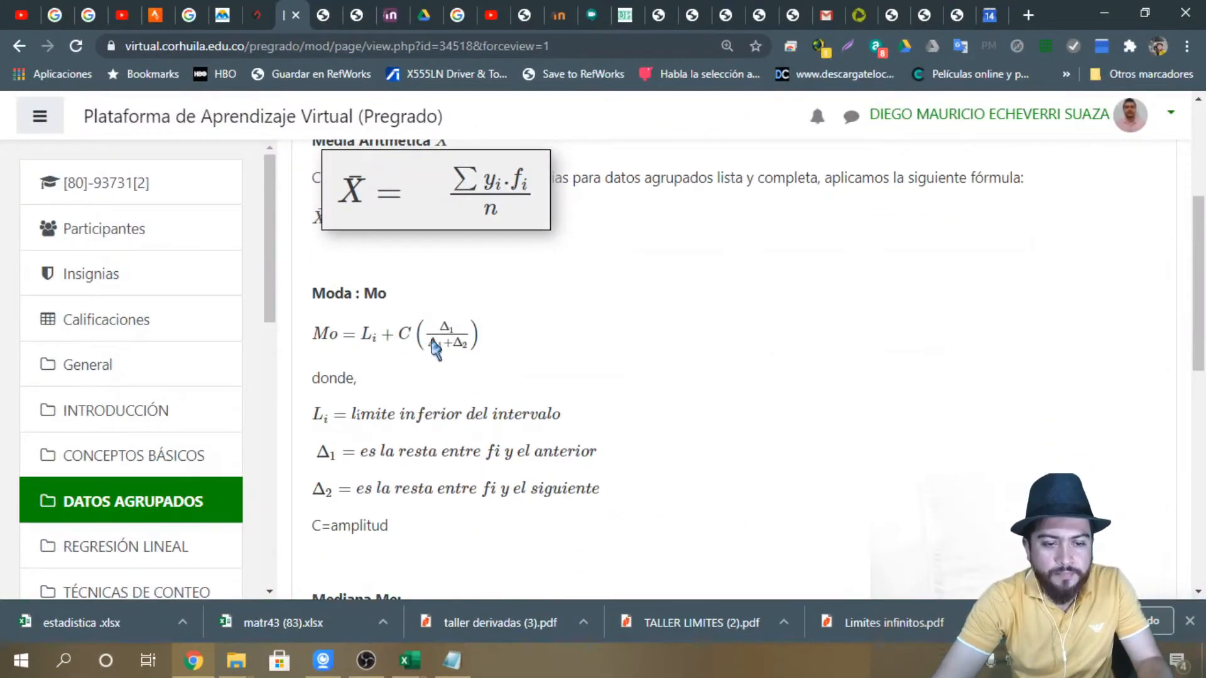
pyautogui.click(454, 345)
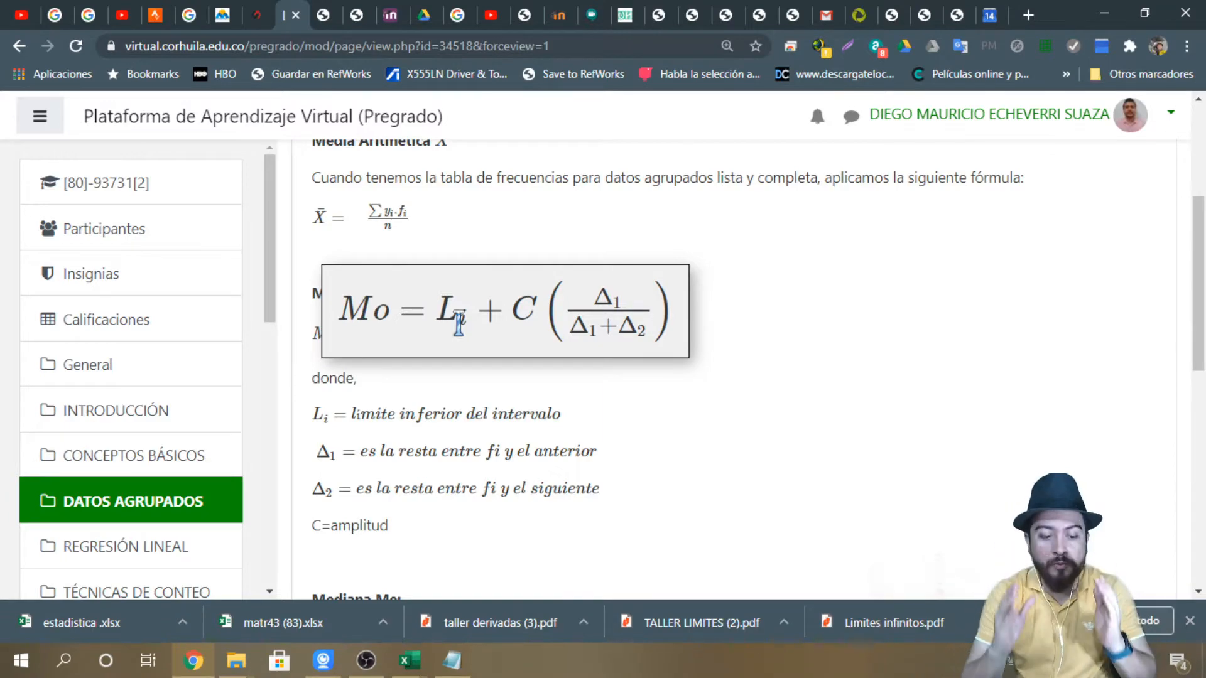
# Step: Switch to the Excel workbook, review the absolute frequencies in G25:G30 and select the highest one in G29
pyautogui.hotkey('alt', 'Tab')
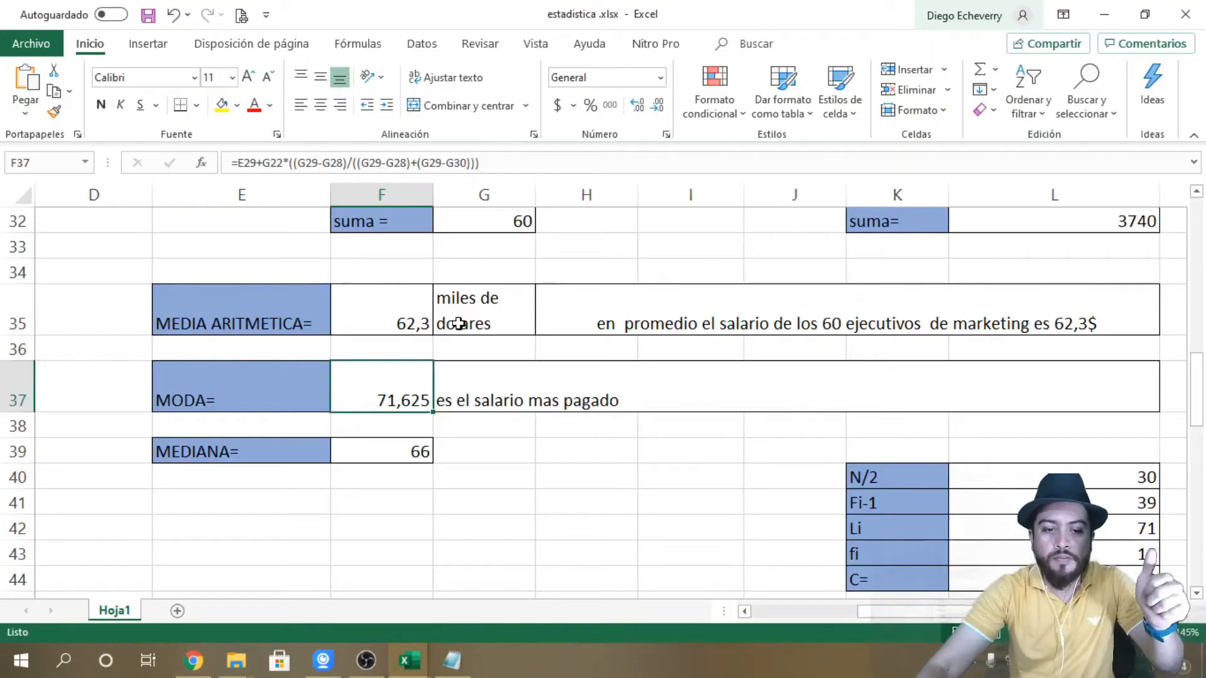
pyautogui.scroll(3, 459, 323)
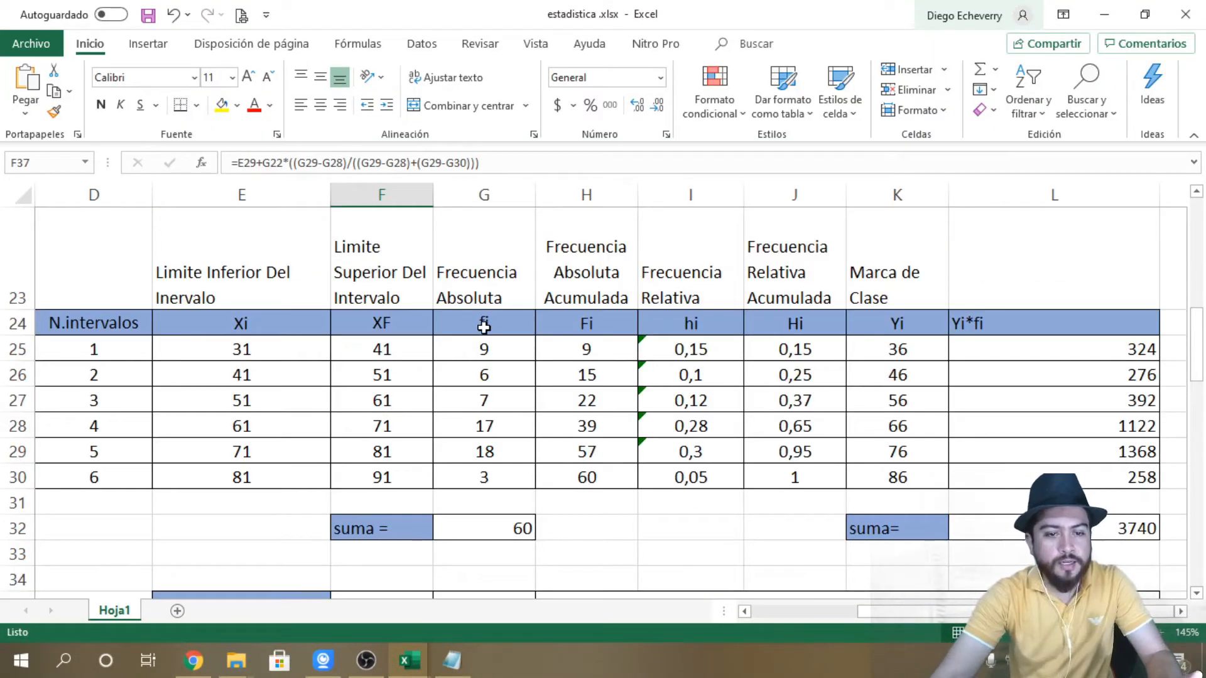
pyautogui.moveTo(509, 346); pyautogui.dragTo(501, 476)
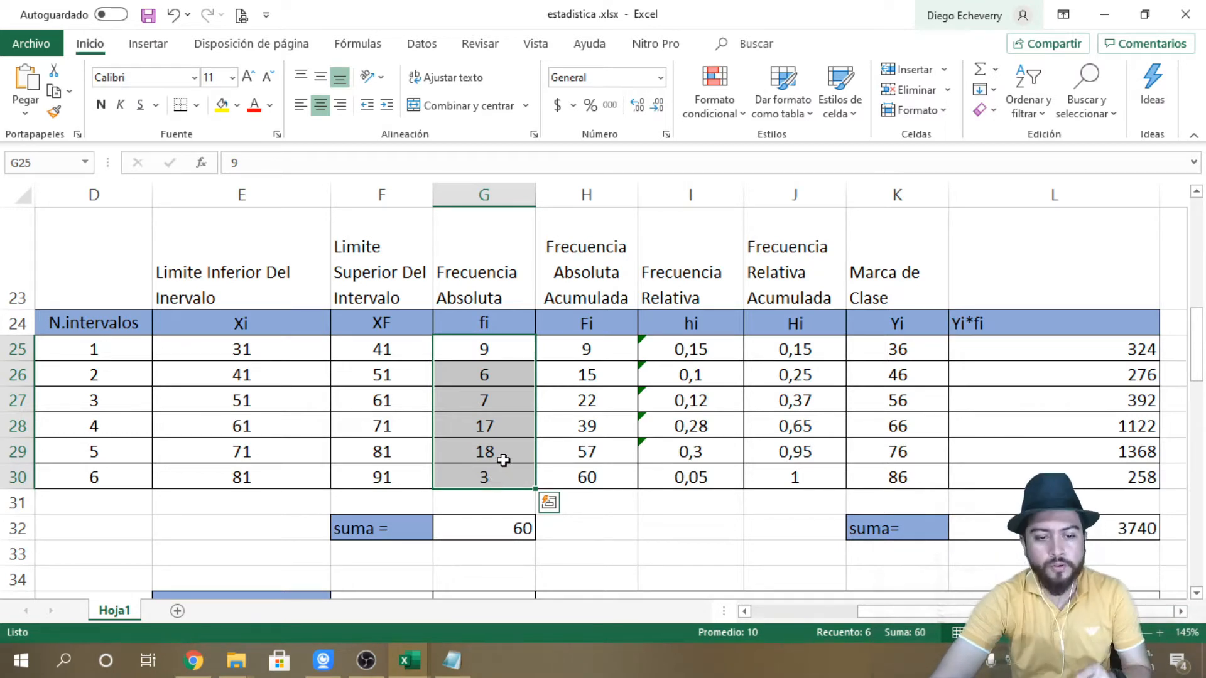
pyautogui.click(504, 457)
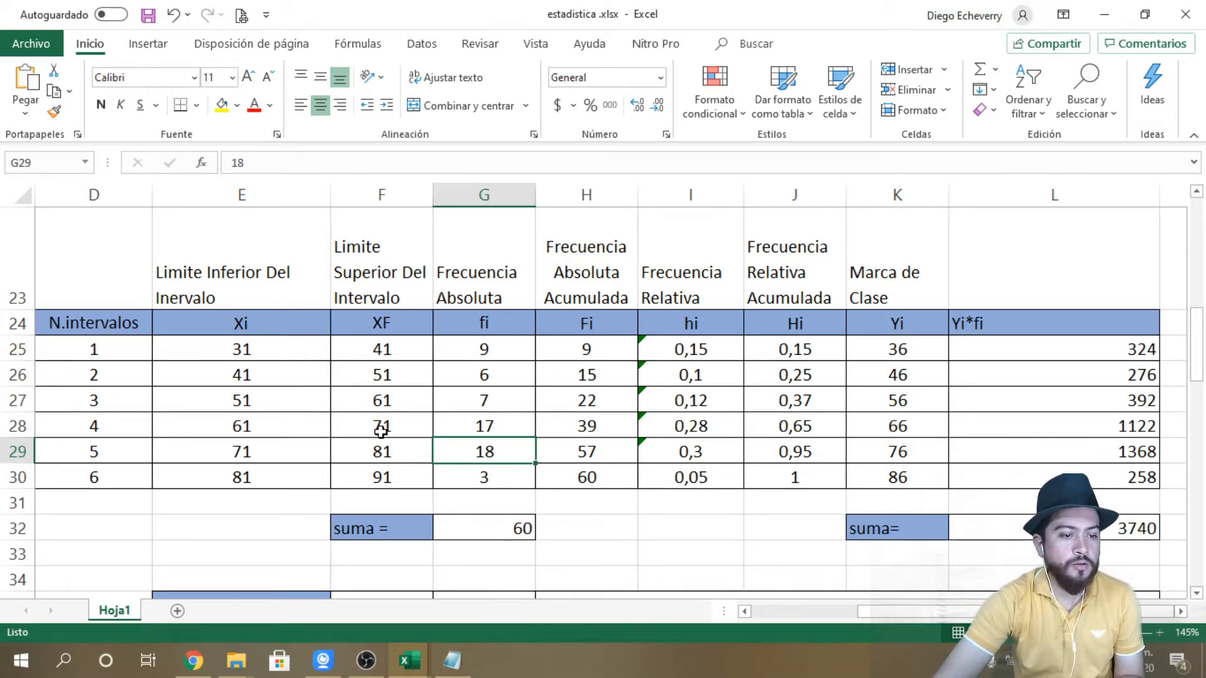
# Step: Review the marketing executives' income problem and its raw data table at the start of the sheet
pyautogui.scroll(8, 381, 431)
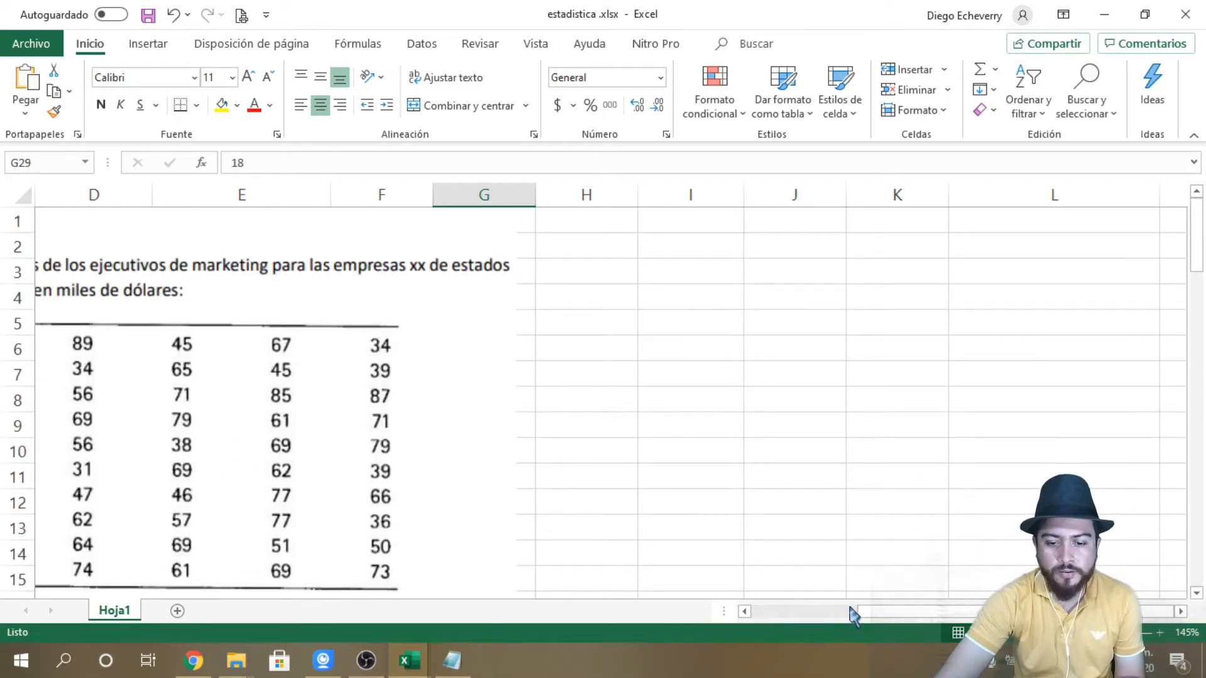
pyautogui.moveTo(885, 619); pyautogui.dragTo(766, 619)
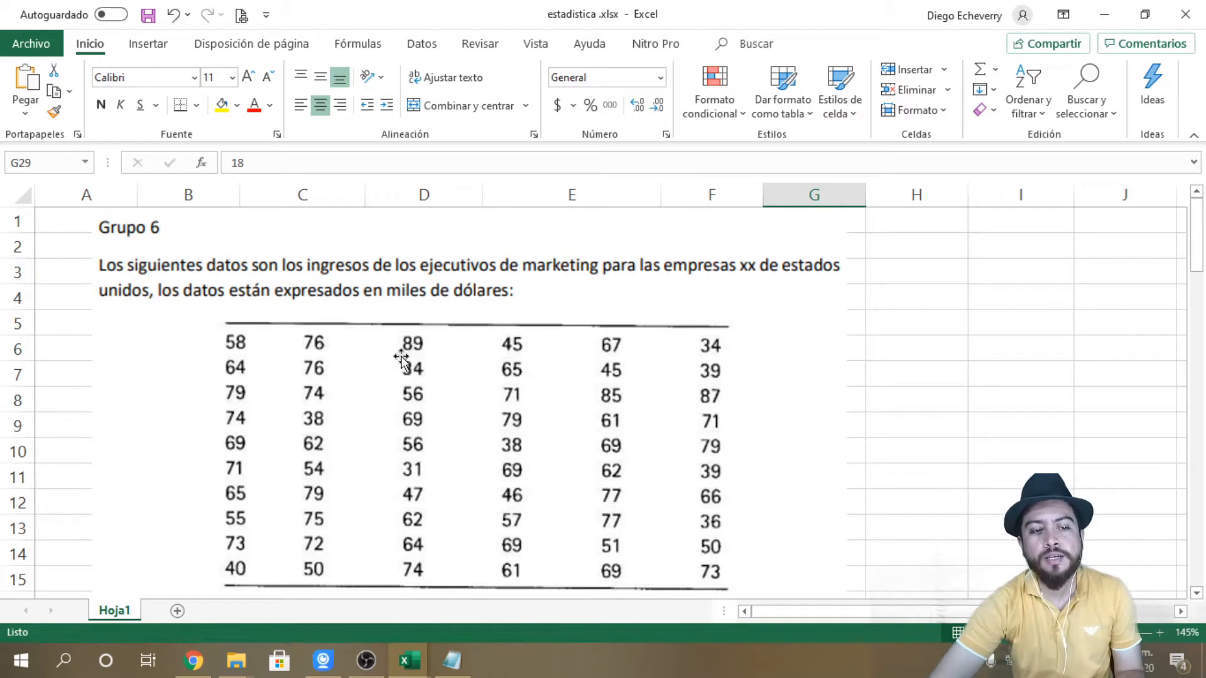
pyautogui.scroll(-1, 423, 377)
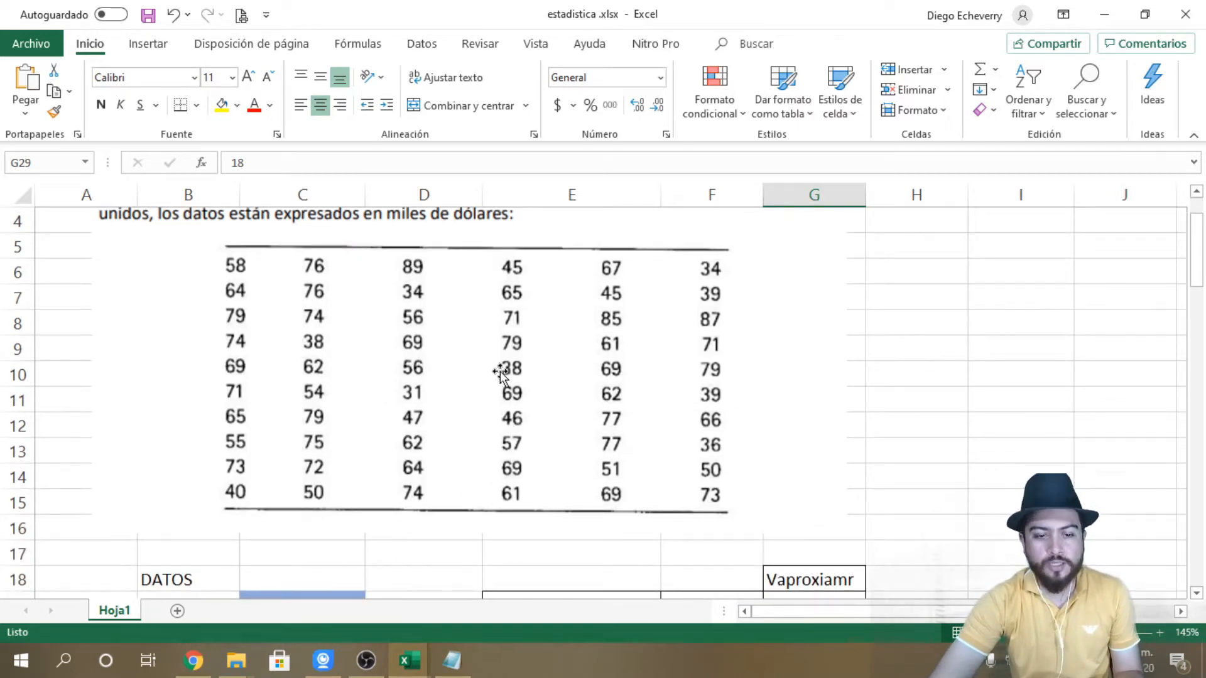
pyautogui.scroll(1, 501, 427)
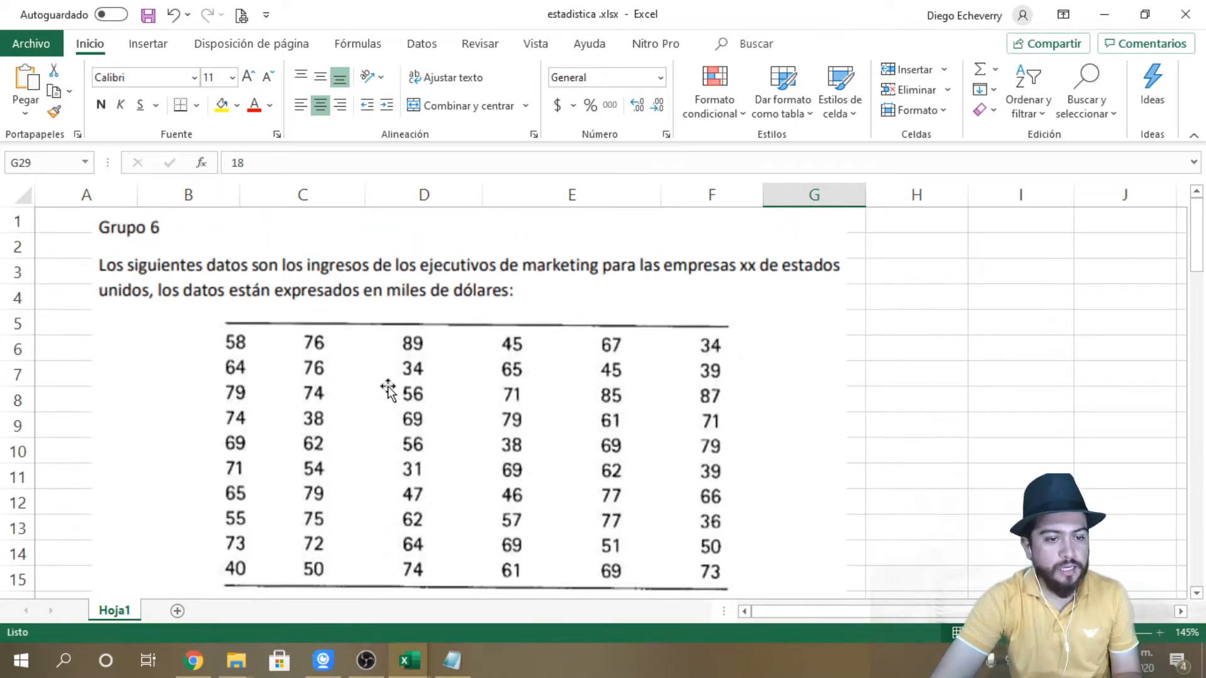
# Step: Return to the frequency table and highlight the highest absolute frequency, cell G29, with yellow fill
pyautogui.scroll(-8, 620, 393)
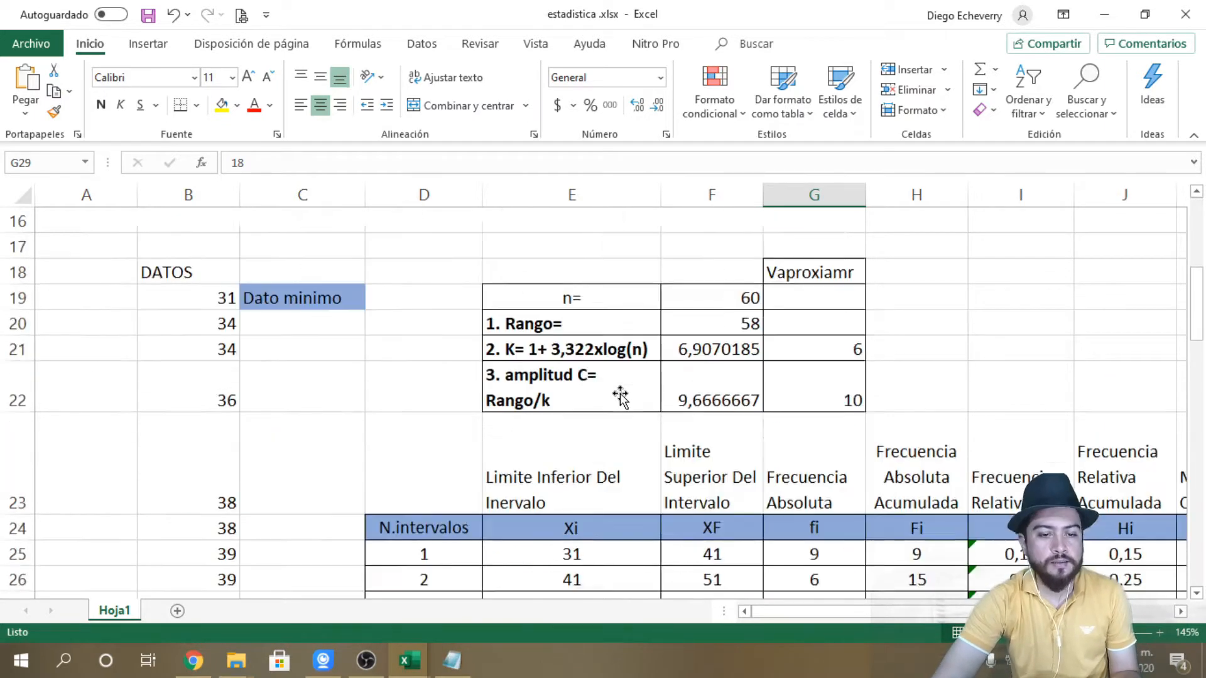
pyautogui.scroll(1, 620, 396)
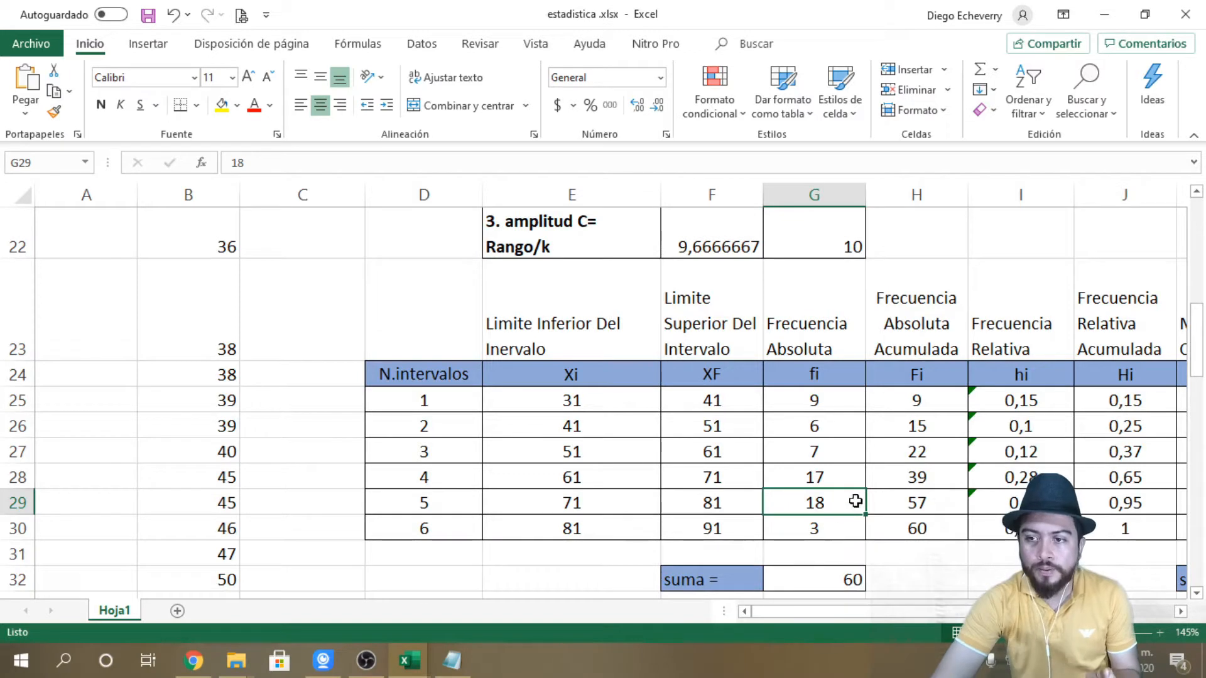
pyautogui.click(221, 106)
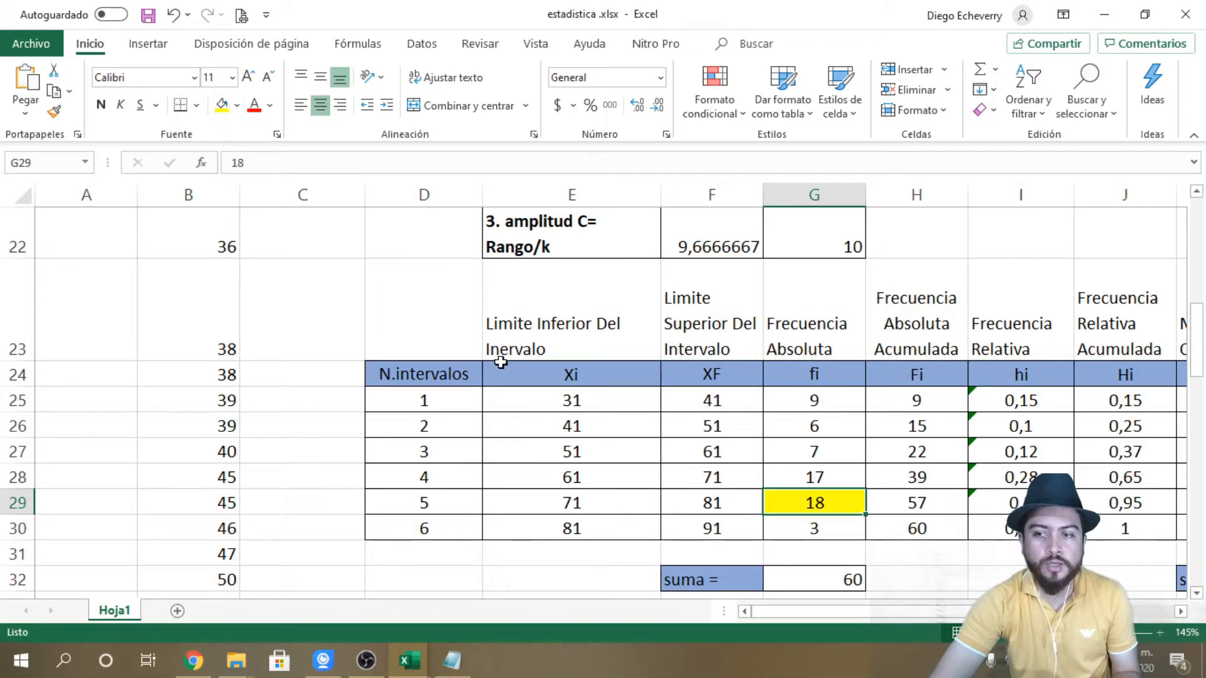
# Step: Compare the absolute frequencies in G25:G30 and examine the limits of the fifth interval in E29 and F29
pyautogui.click(613, 502)
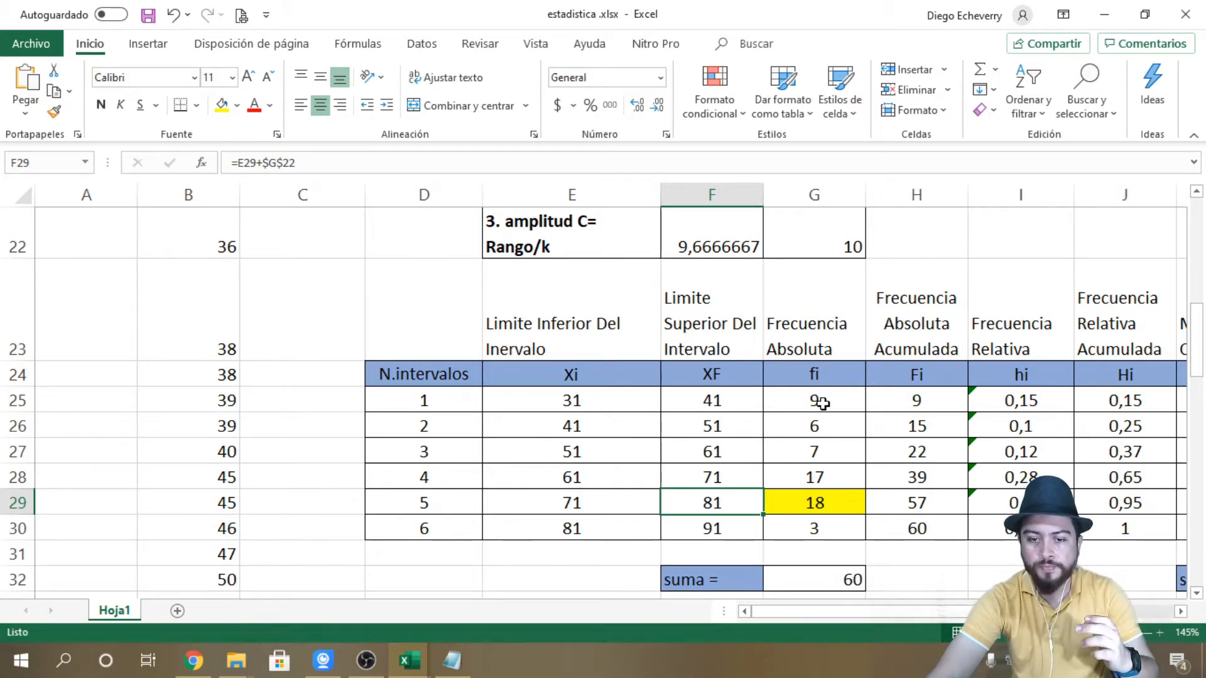
pyautogui.moveTo(822, 400); pyautogui.dragTo(823, 540)
pyautogui.click(823, 521)
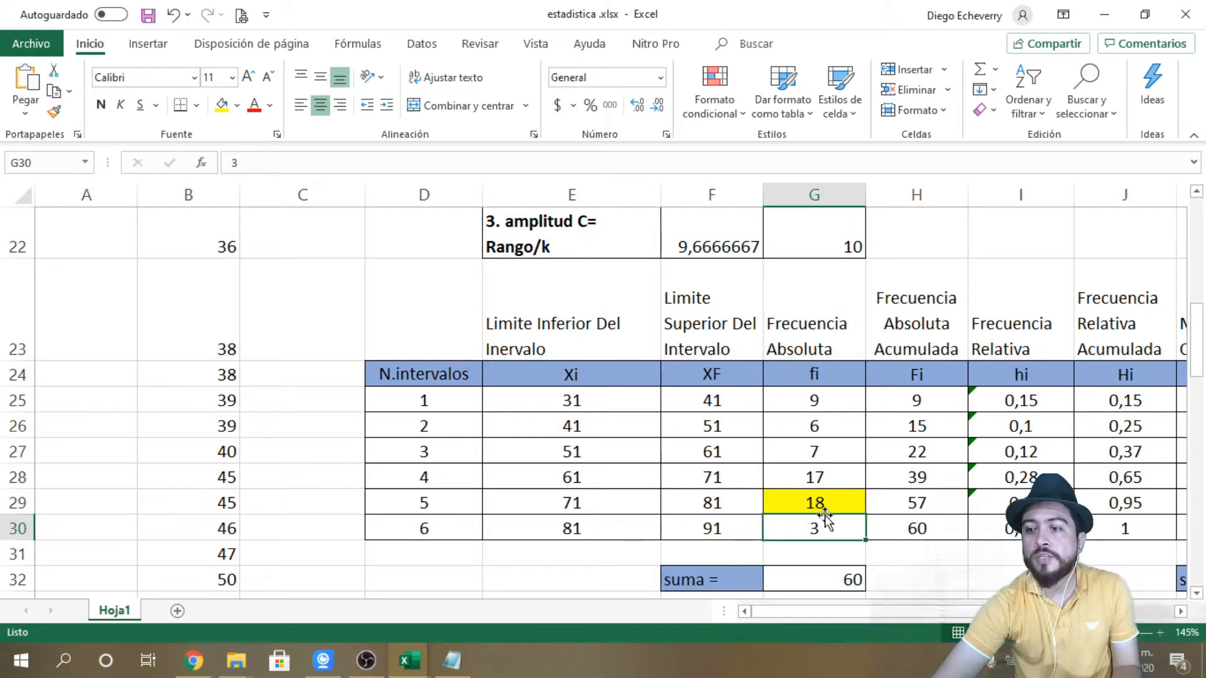
pyautogui.click(831, 503)
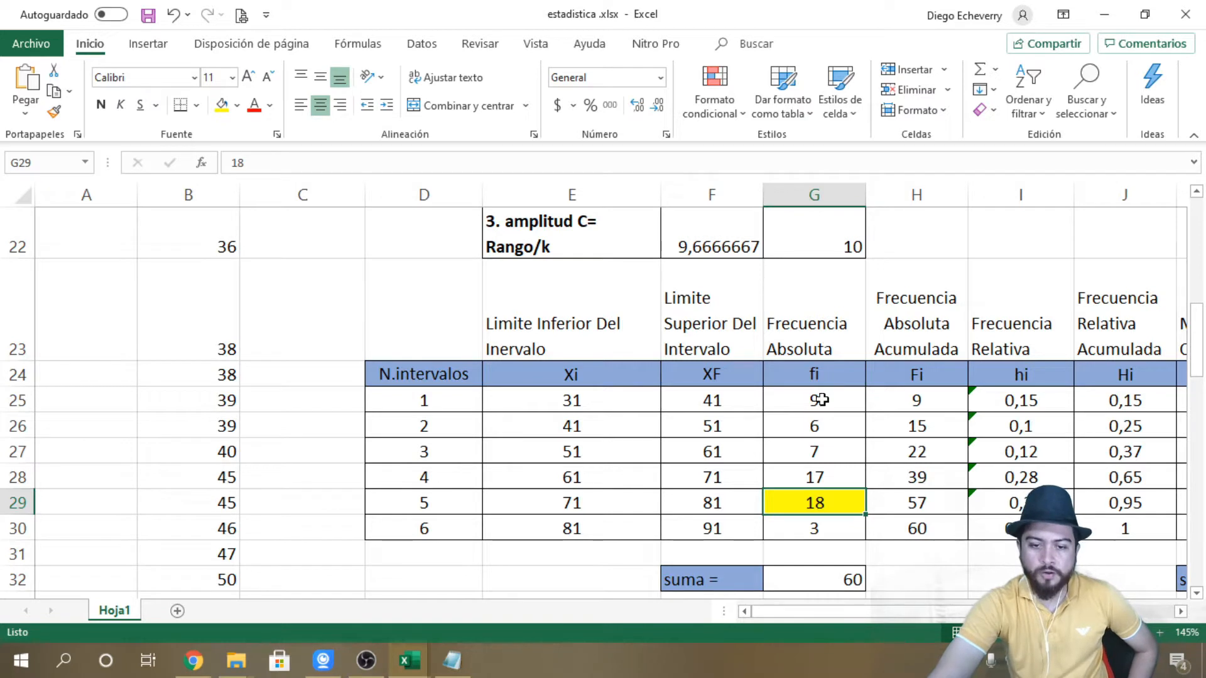
pyautogui.moveTo(815, 401); pyautogui.dragTo(818, 530)
pyautogui.click(815, 502)
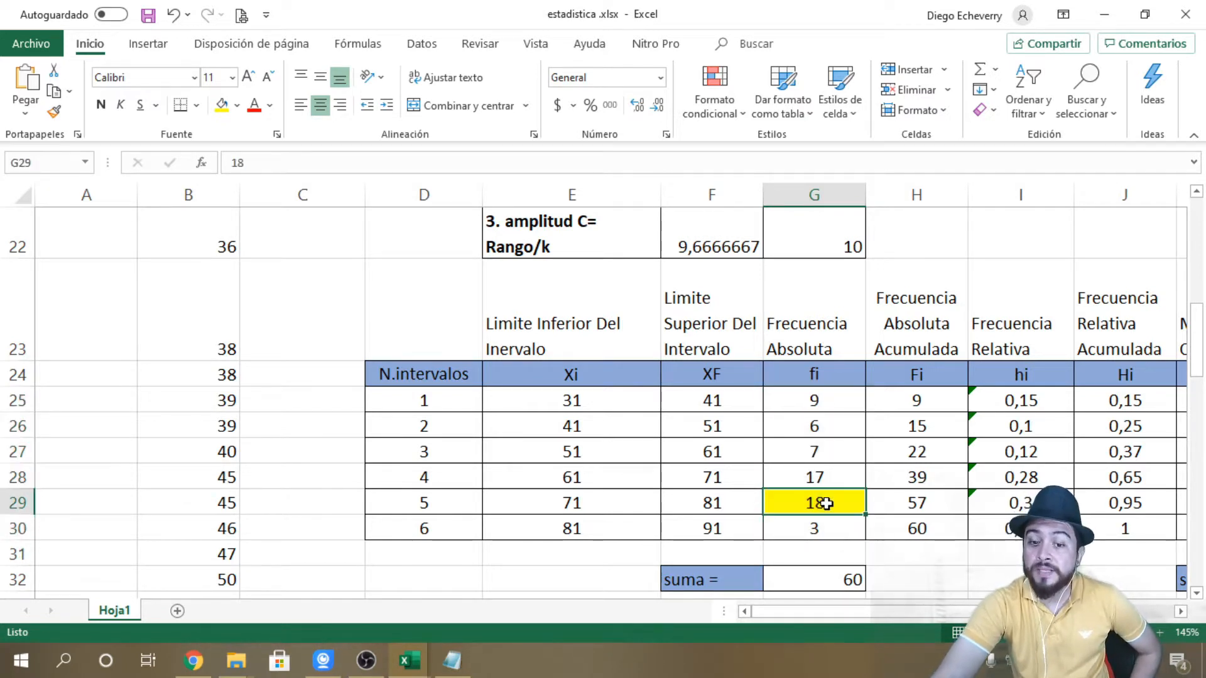
pyautogui.click(637, 506)
pyautogui.click(729, 503)
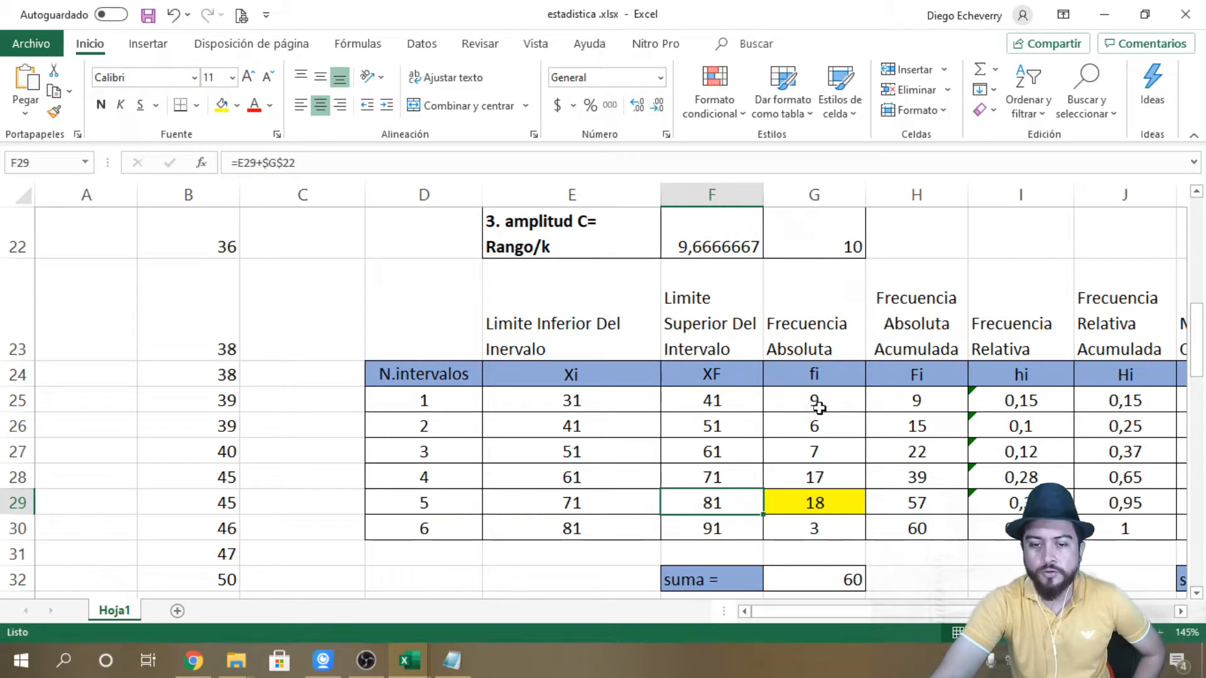
# Step: Examine the first interval's absolute frequency in G25 and its lower and upper limits in E25 and F25
pyautogui.click(842, 398)
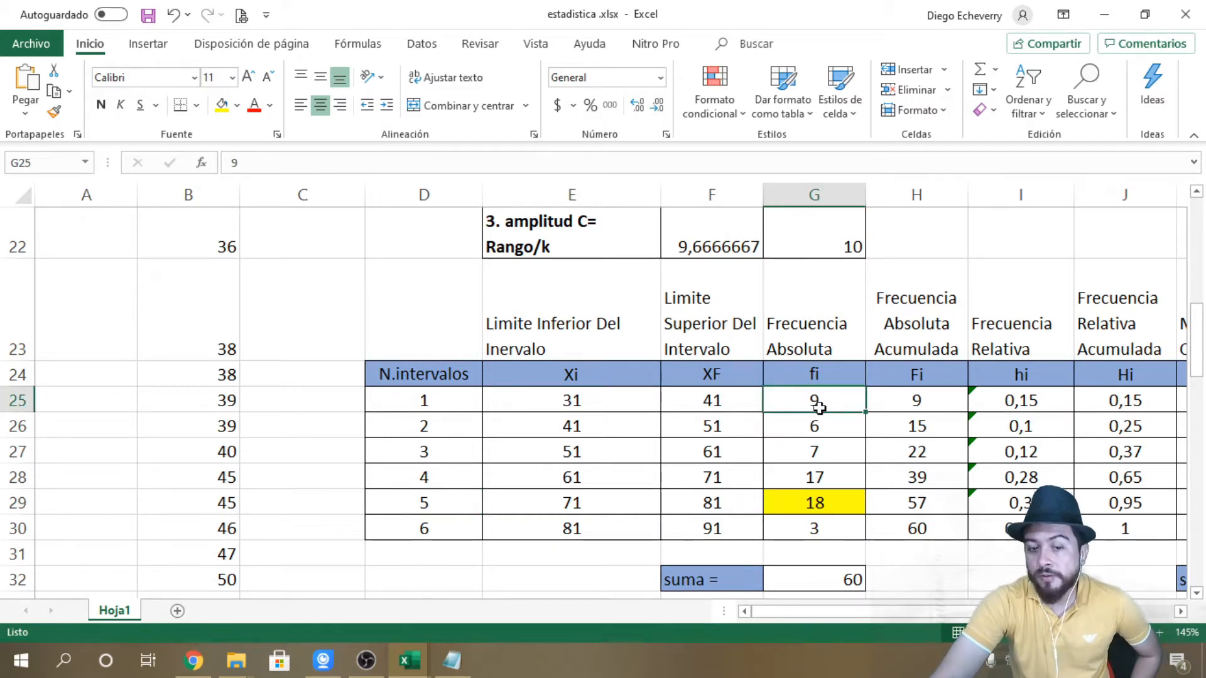
pyautogui.click(628, 406)
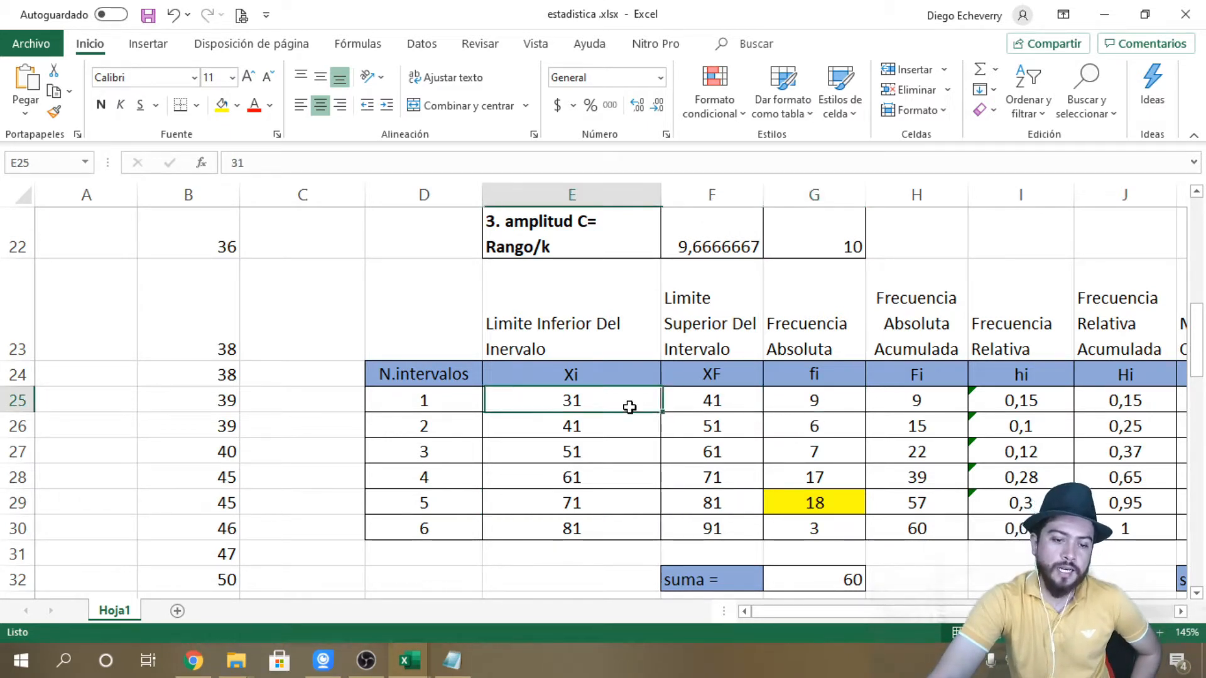
pyautogui.click(720, 407)
# Step: Examine the second interval's absolute frequency in G26, leaving it unmodified, and its limits in E26 and F26
pyautogui.click(816, 428)
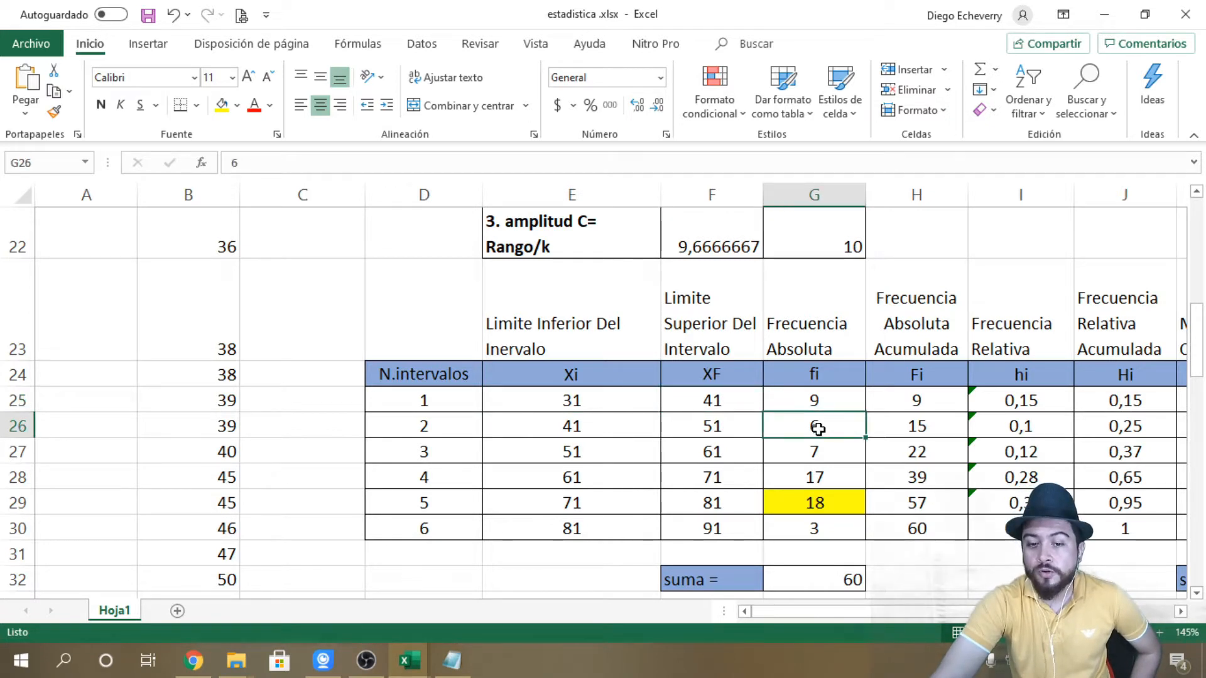
pyautogui.doubleClick(816, 428)
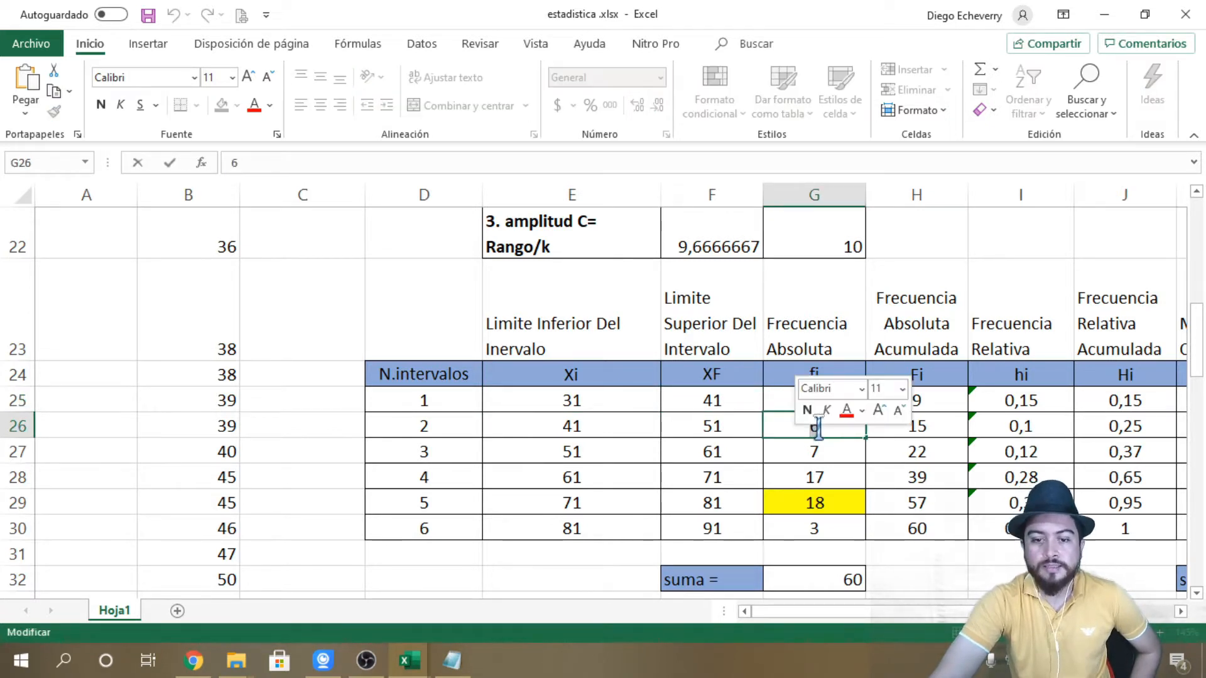
pyautogui.press('Return')
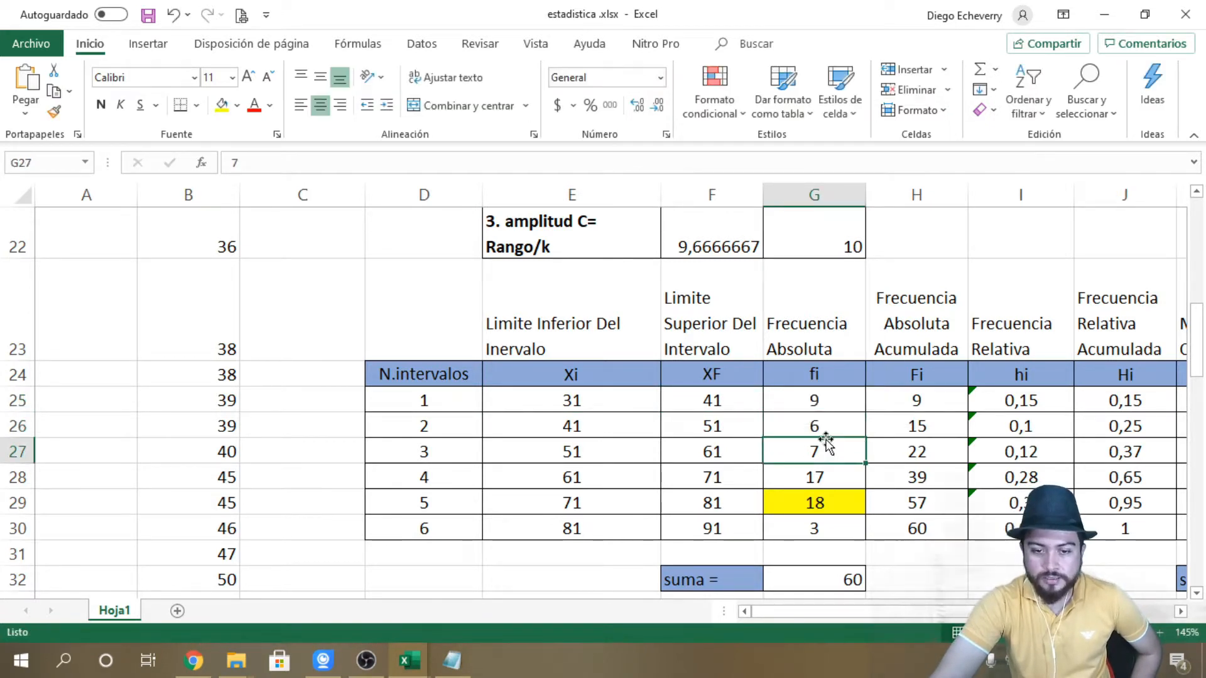
pyautogui.click(626, 424)
pyautogui.click(703, 424)
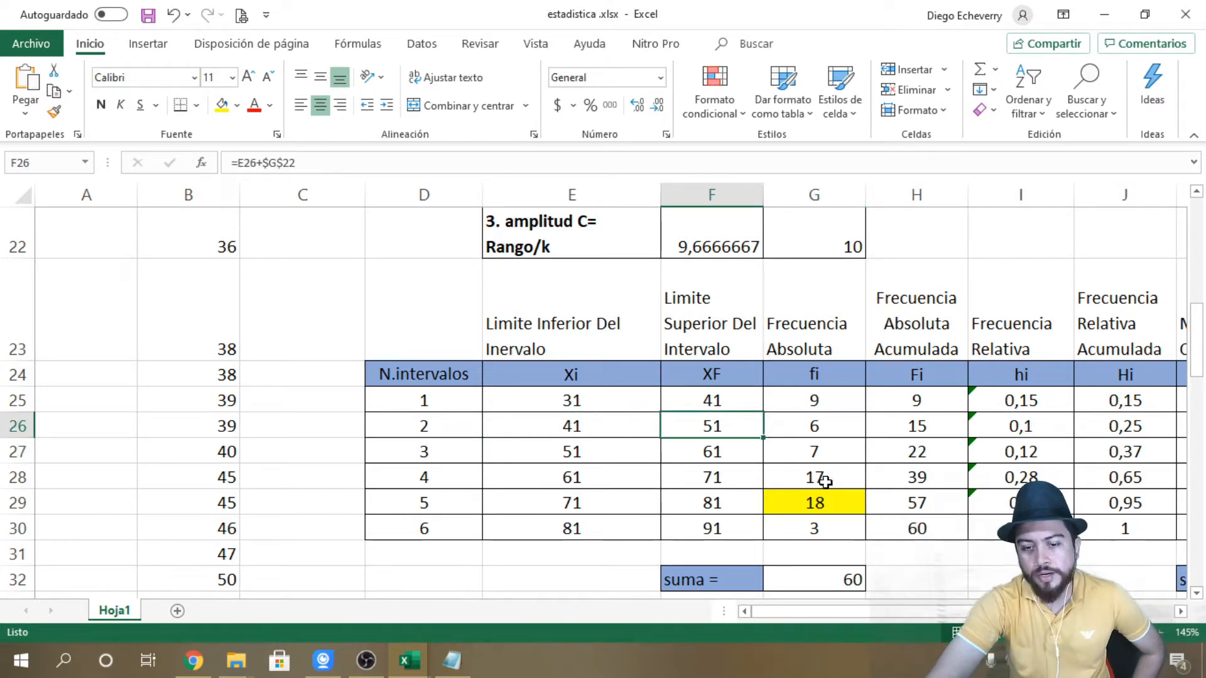
# Step: Select G29, check Li in the browser's mode formula, and select the modal interval's lower limit in E29 in Excel
pyautogui.click(842, 499)
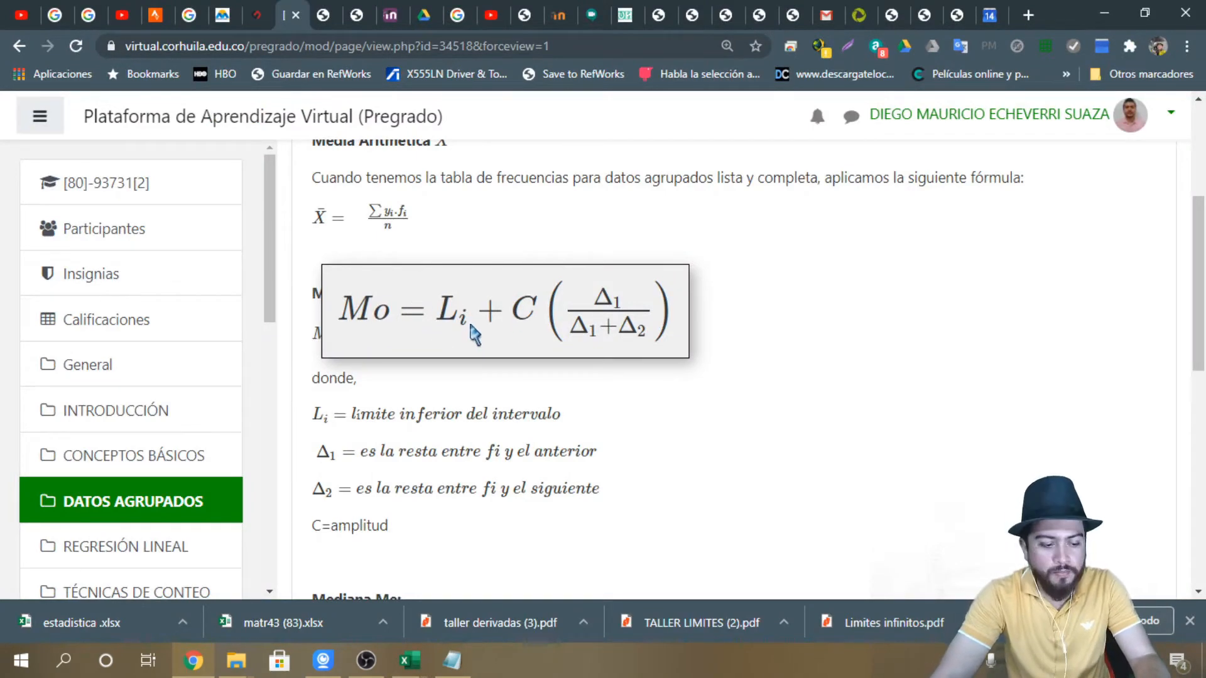
pyautogui.hotkey('alt', 'Tab')
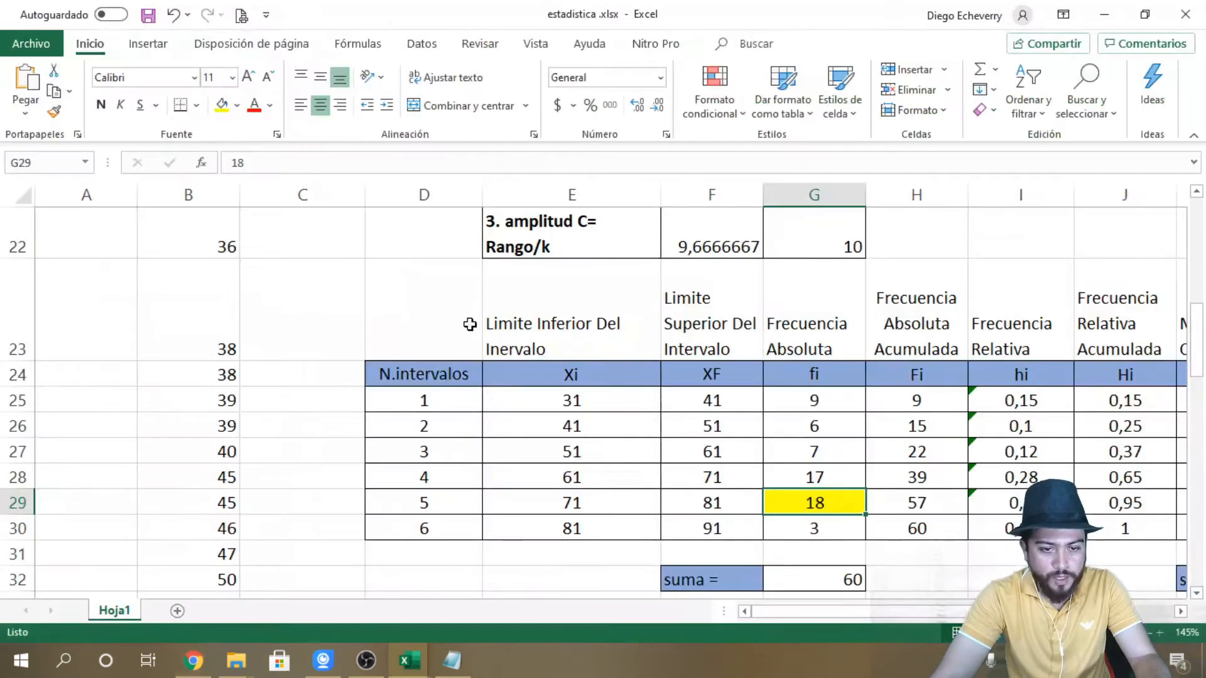
pyautogui.click(580, 513)
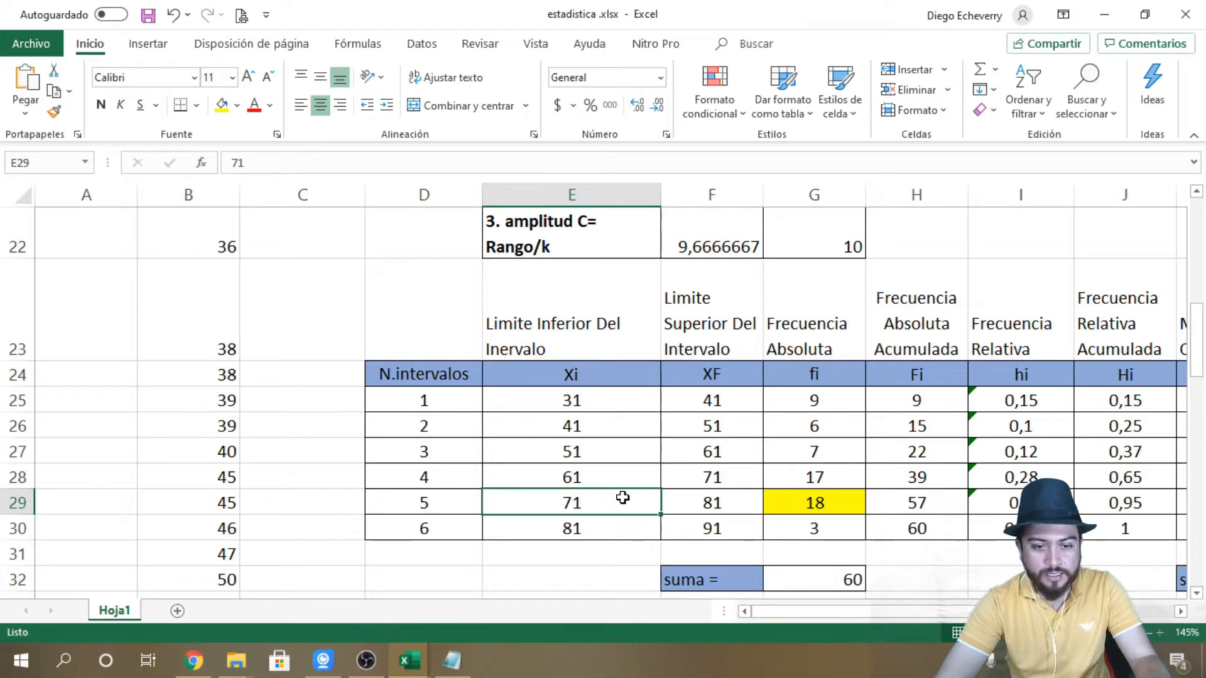
# Step: Check the amplitude C in the browser's mode formula and select its rounded value in G22 of the Excel sheet
pyautogui.hotkey('alt', 'Tab')
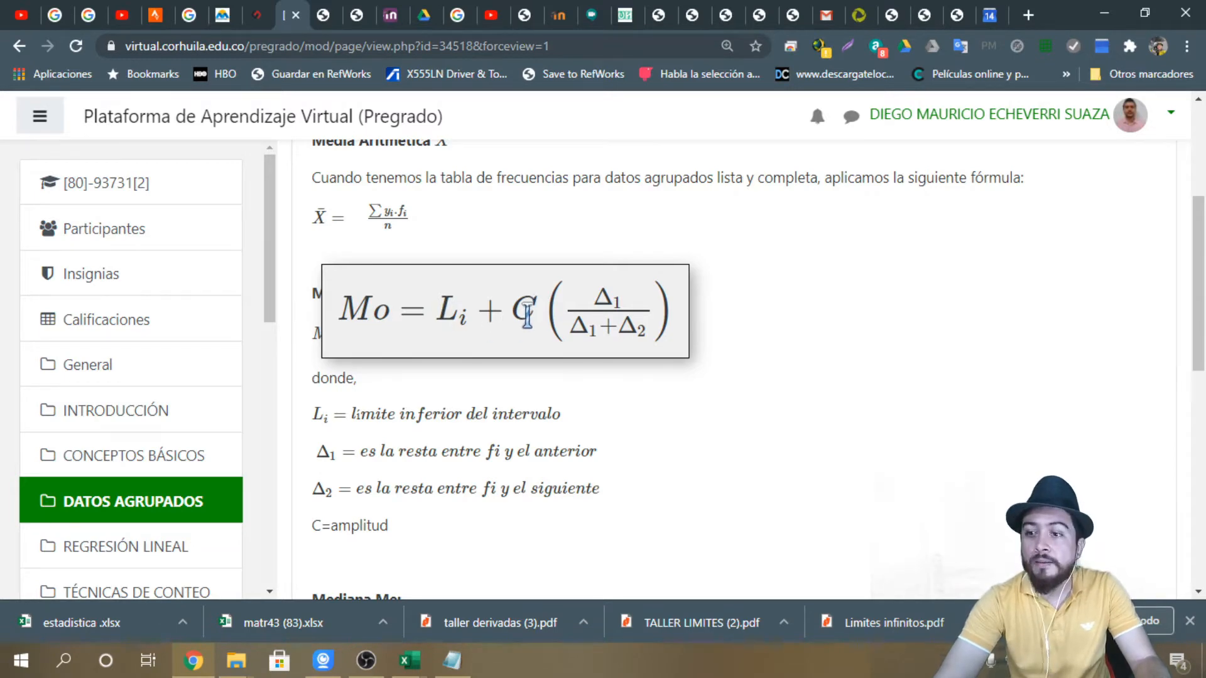
pyautogui.hotkey('alt', 'Tab')
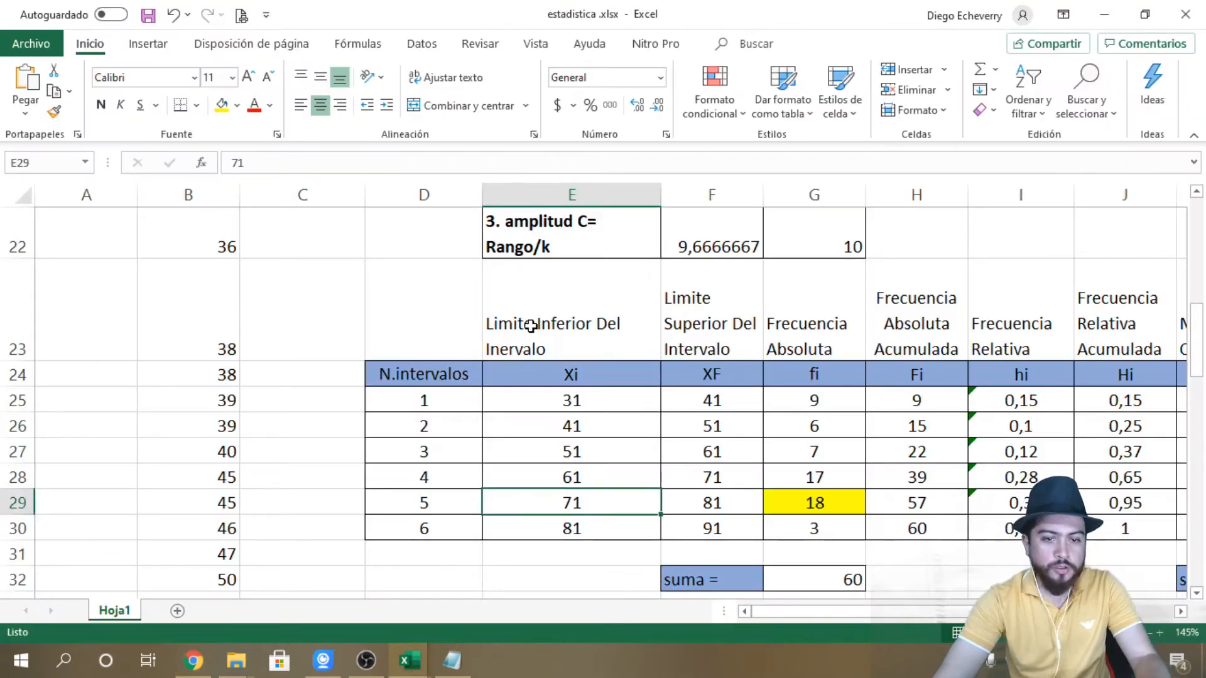
pyautogui.scroll(2, 765, 310)
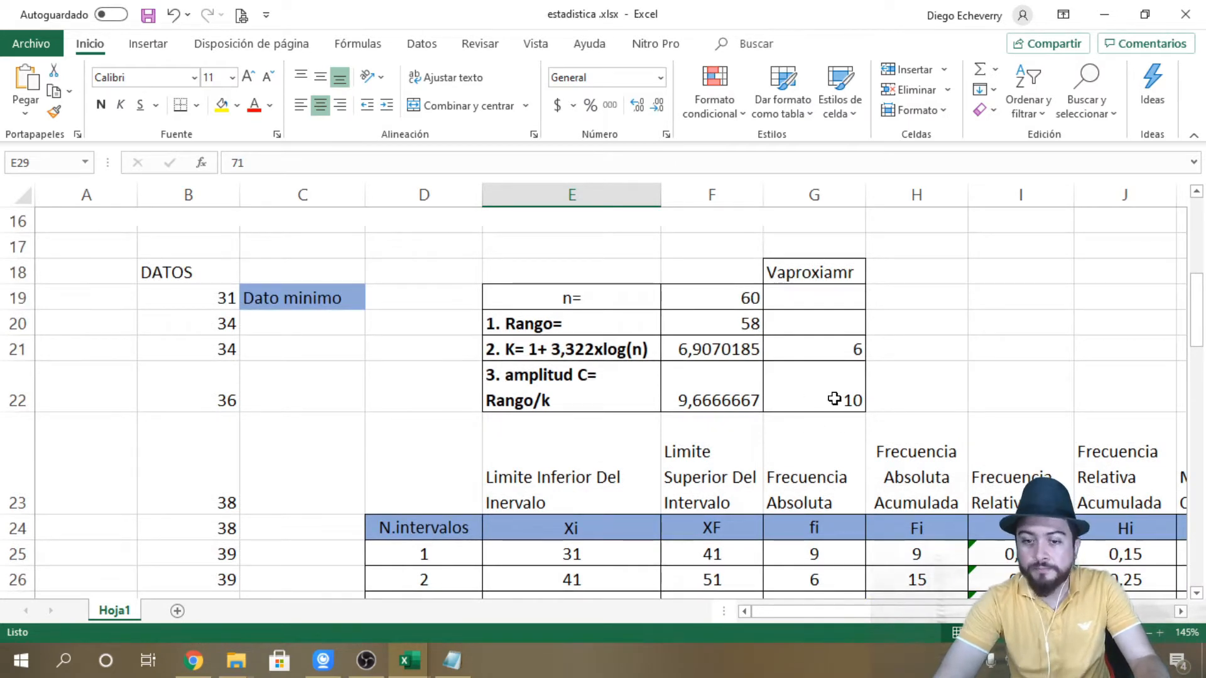
pyautogui.click(834, 397)
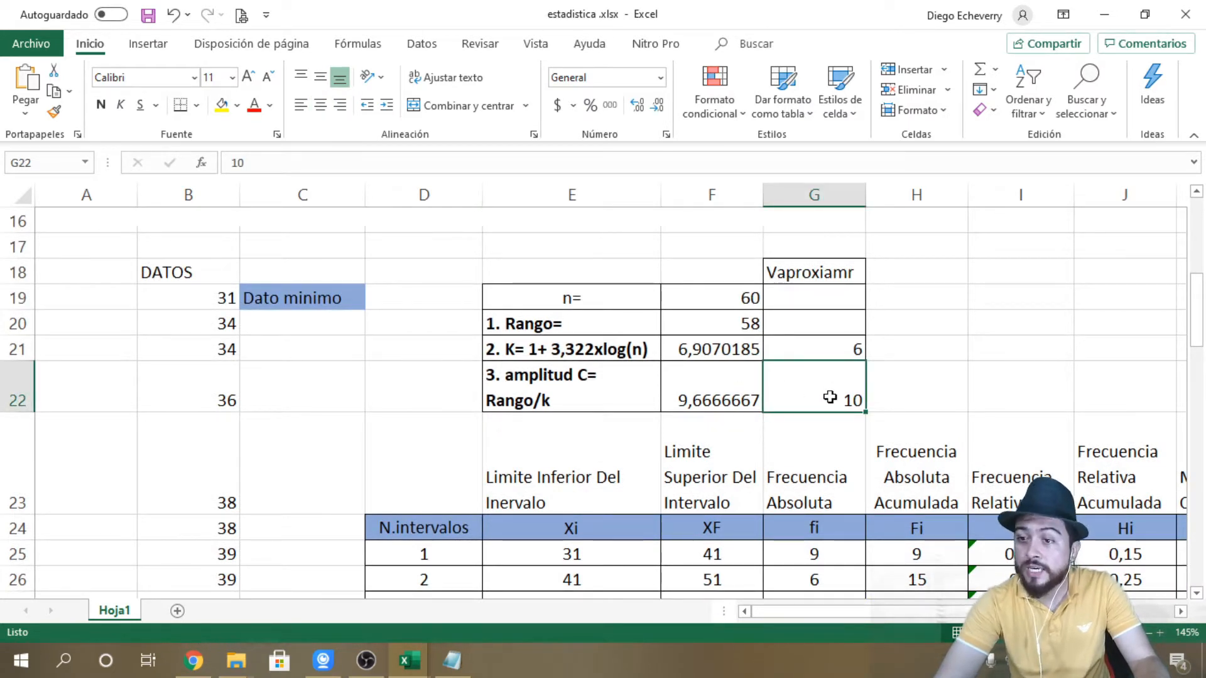
# Step: Switch to the course page in the browser, close the enlarged mode formula and enlarge the Δ1 definition
pyautogui.hotkey('alt', 'Tab')
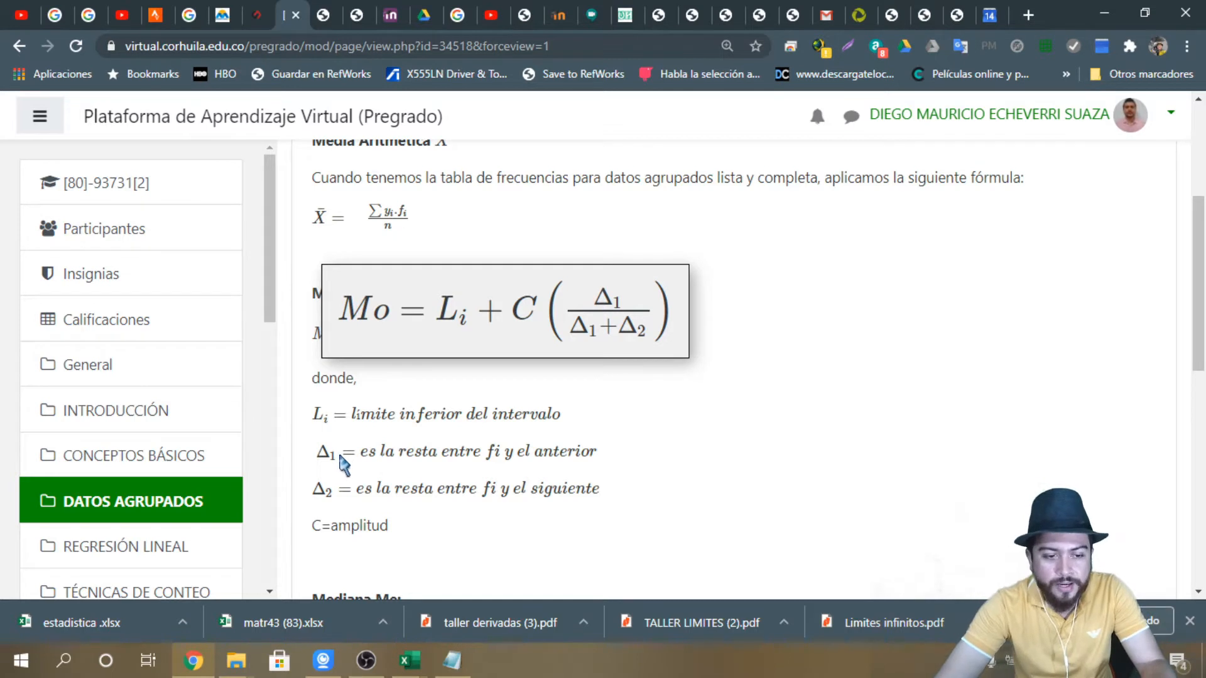
pyautogui.click(343, 464)
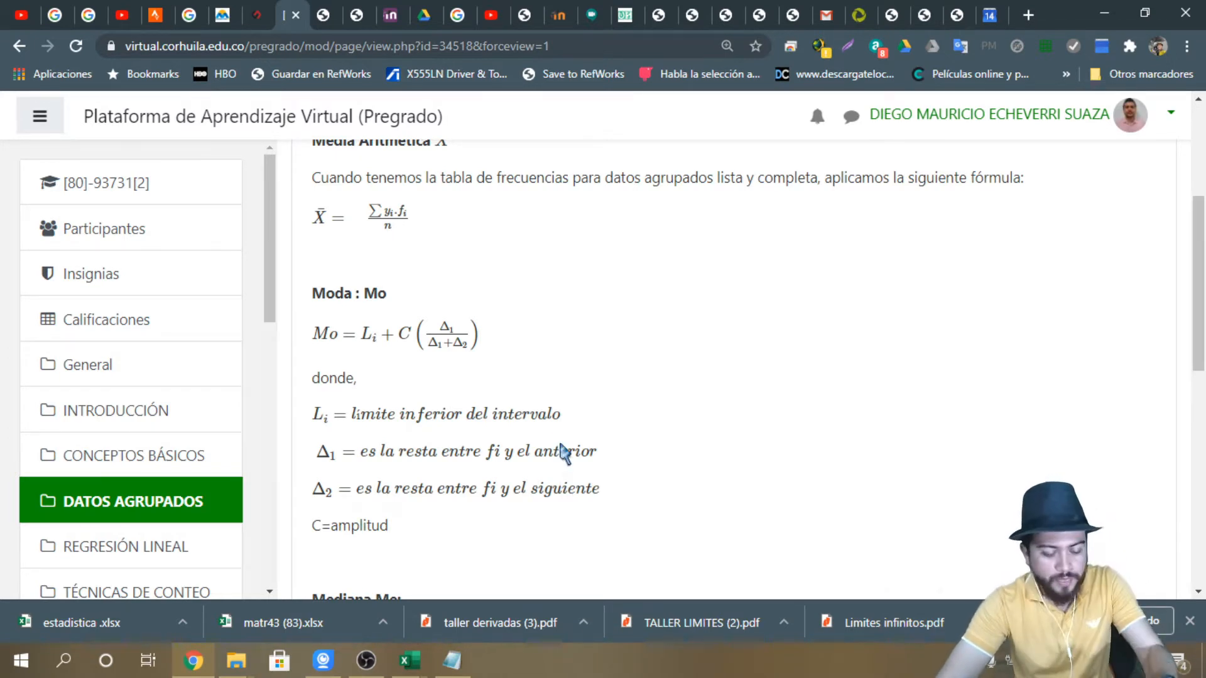
pyautogui.click(326, 454)
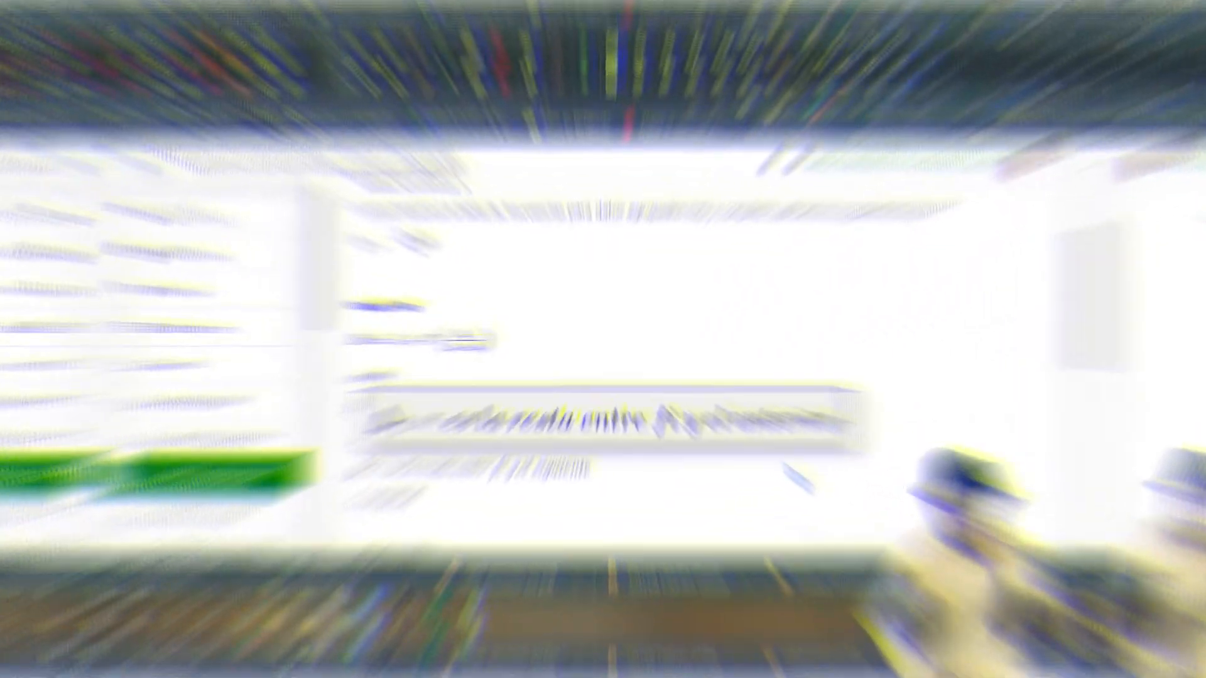
# Step: Switch back to Excel and select the fifth interval's number in D29 of the frequency table
pyautogui.hotkey('alt', 'Tab')
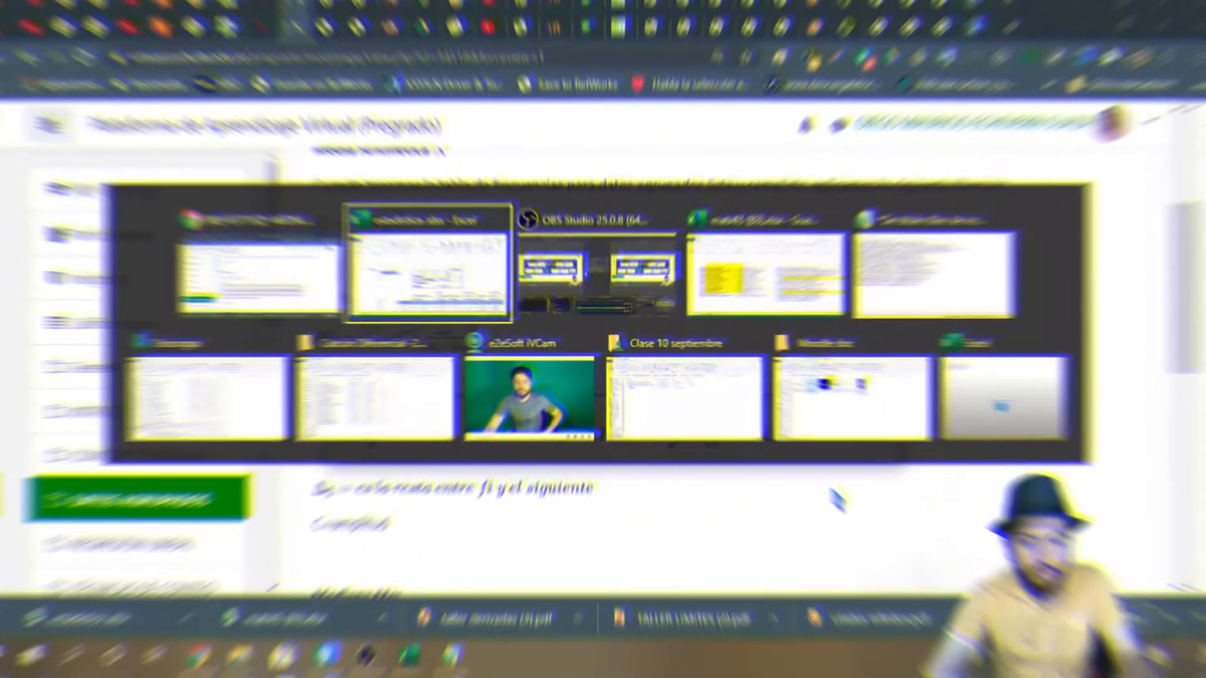
pyautogui.scroll(-3, 842, 490)
pyautogui.scroll(1, 839, 458)
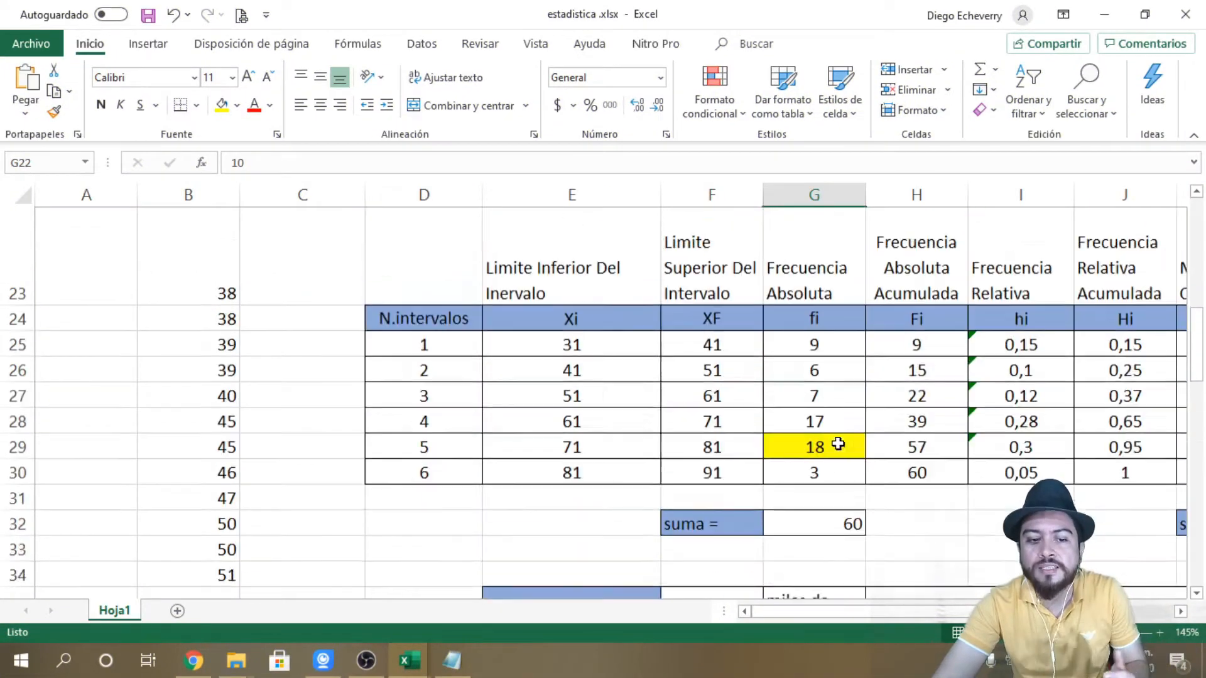
pyautogui.click(424, 508)
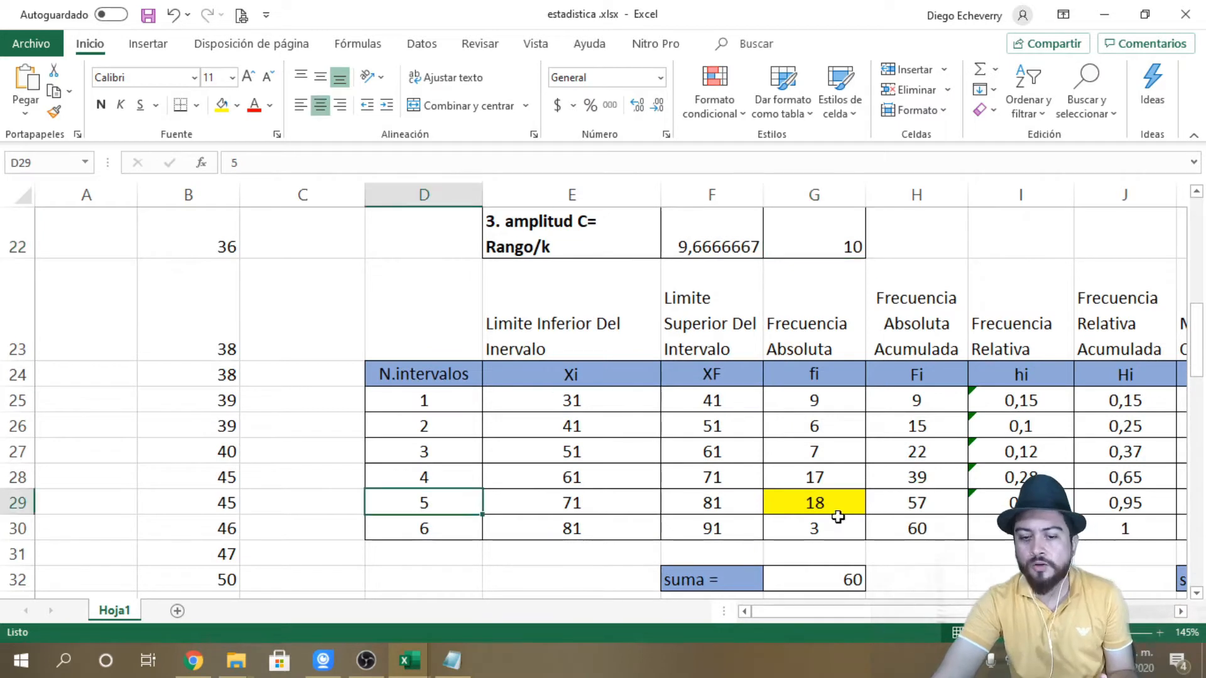
# Step: Add "(fi)" to the end of the Frecuencia Absoluta heading in G23
pyautogui.click(827, 497)
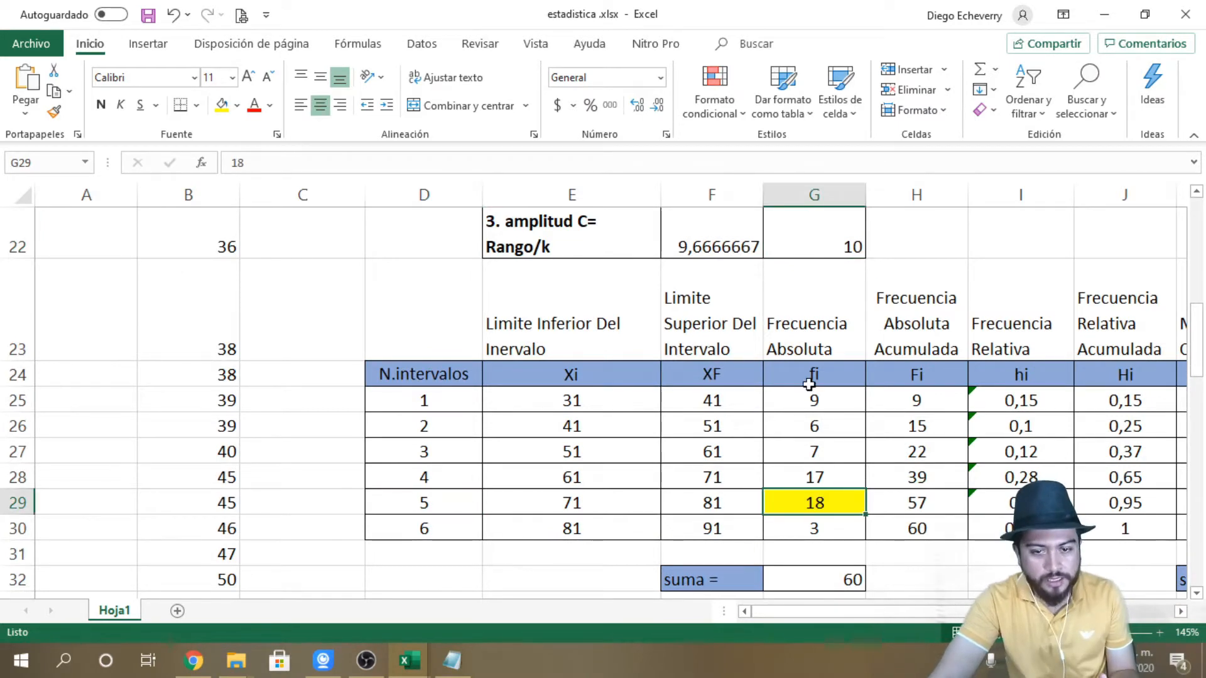
pyautogui.click(842, 350)
pyautogui.doubleClick(842, 351)
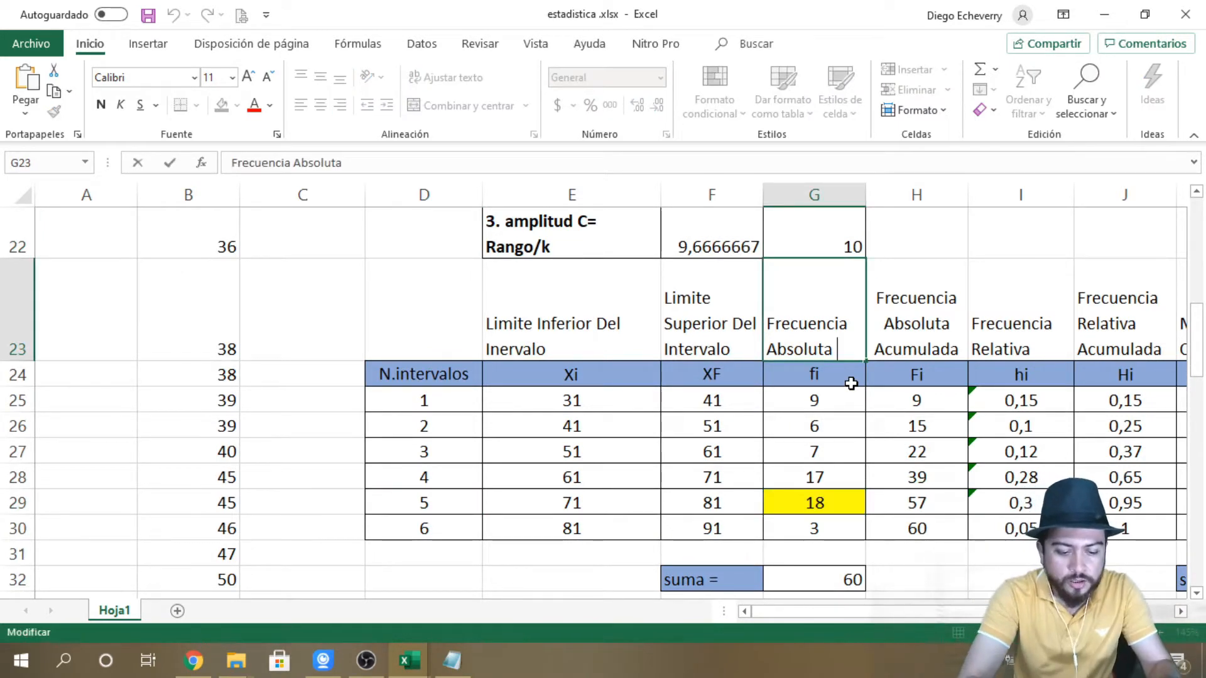
pyautogui.write('(fi')
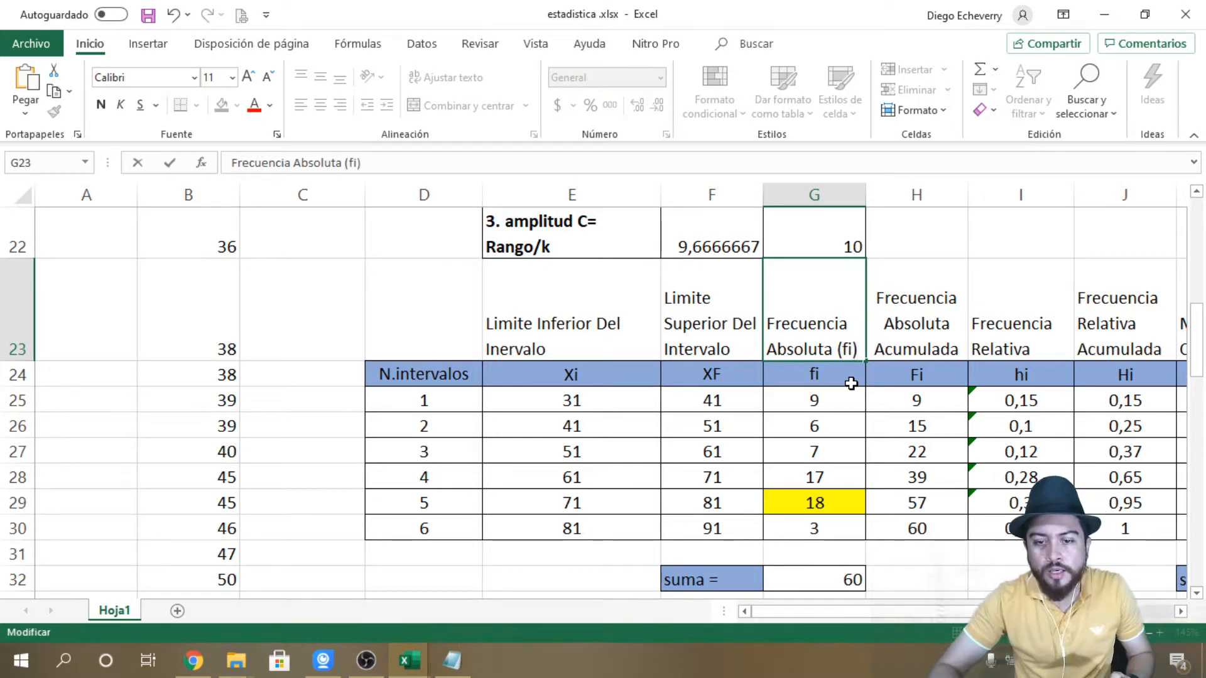
pyautogui.press('Return')
# Step: Select the modal frequency in G29 and compare it with the preceding interval's frequency in G28 for Δ1
pyautogui.press('Down')
pyautogui.press('Down')
pyautogui.press('Down')
pyautogui.press('Down')
pyautogui.press('Down')
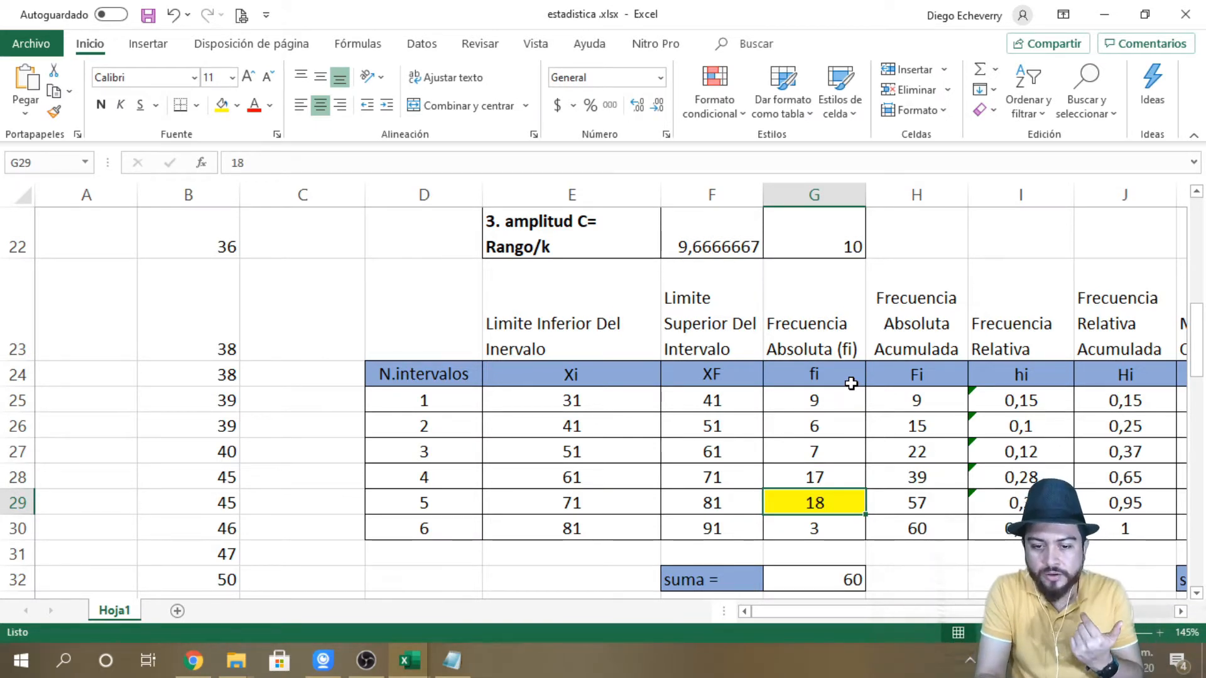
pyautogui.press('Up')
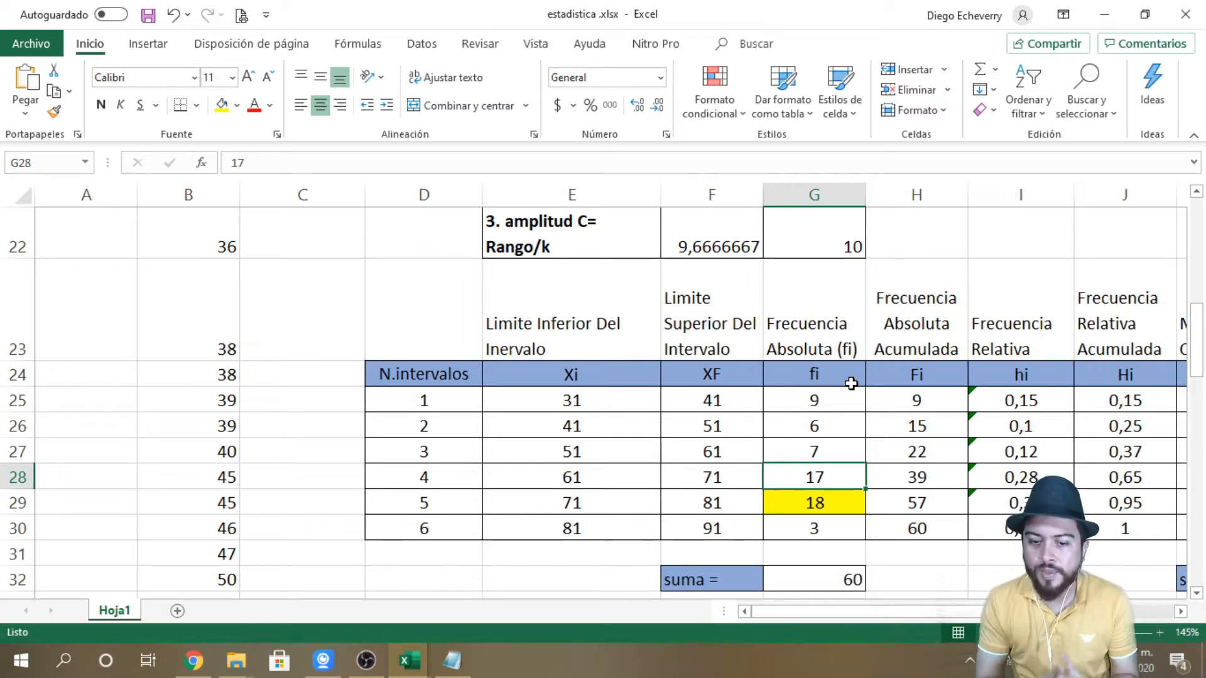
pyautogui.press('Down')
pyautogui.press('Up')
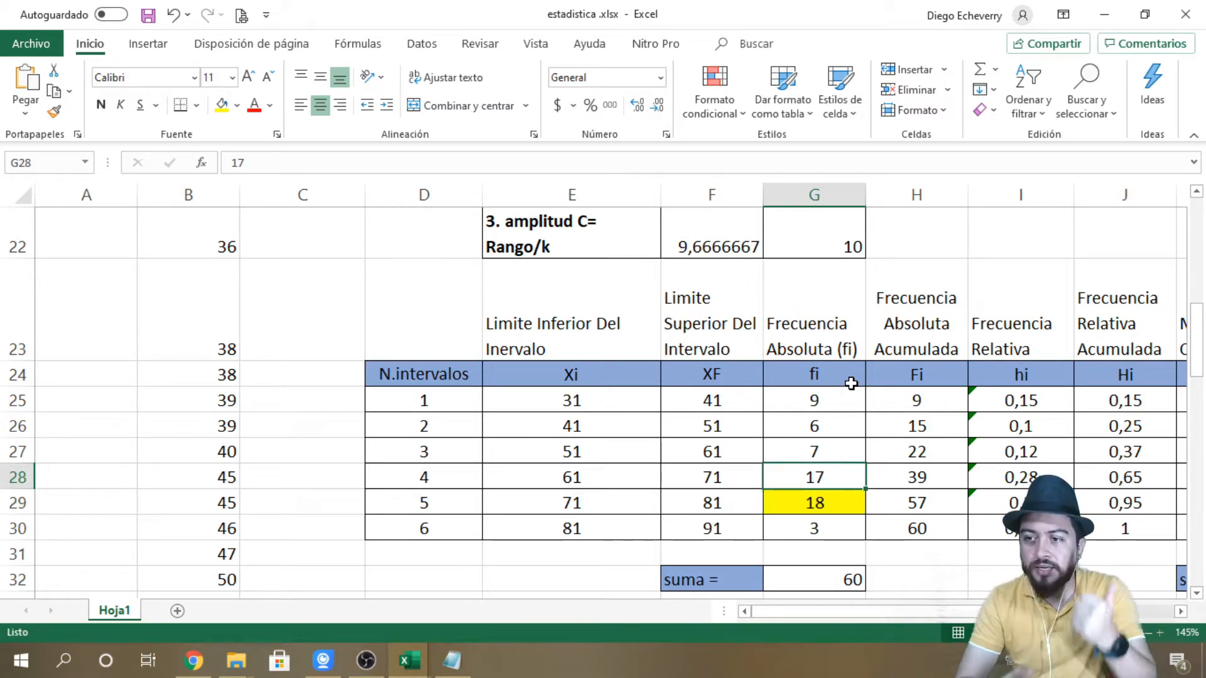
# Step: Enlarge the mode formula and the Δ2 definition in the browser, and select G29 and the following frequency in G30 in Excel
pyautogui.hotkey('alt', 'Tab')
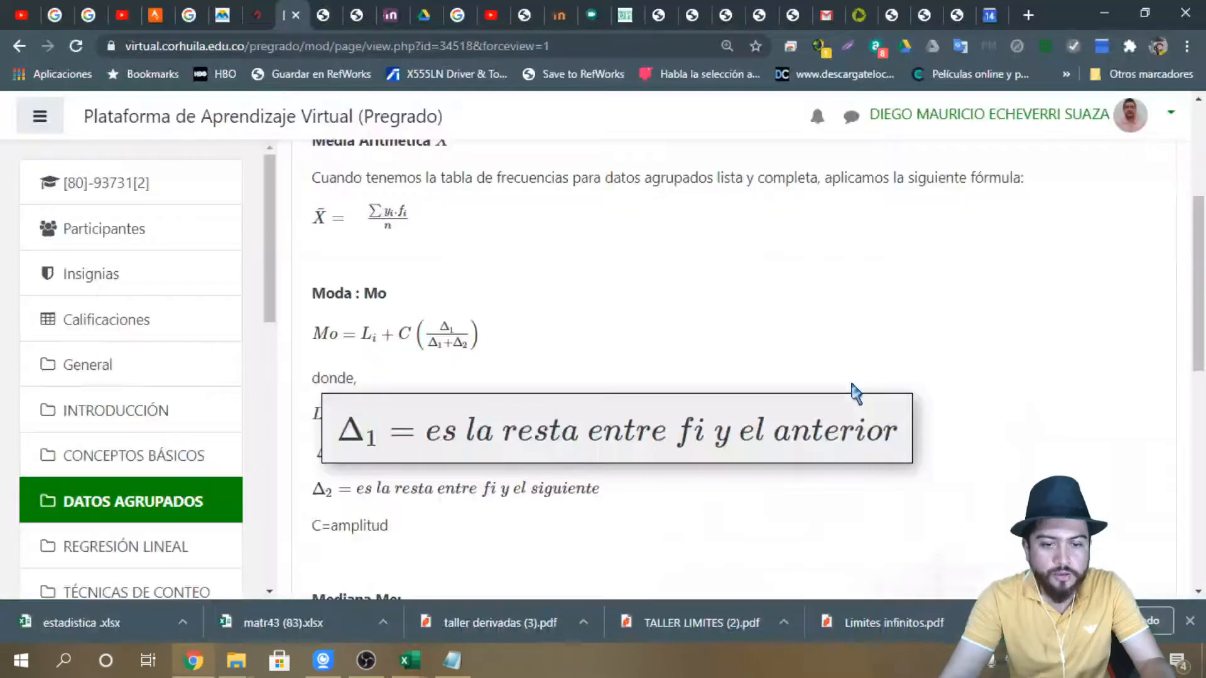
pyautogui.click(476, 347)
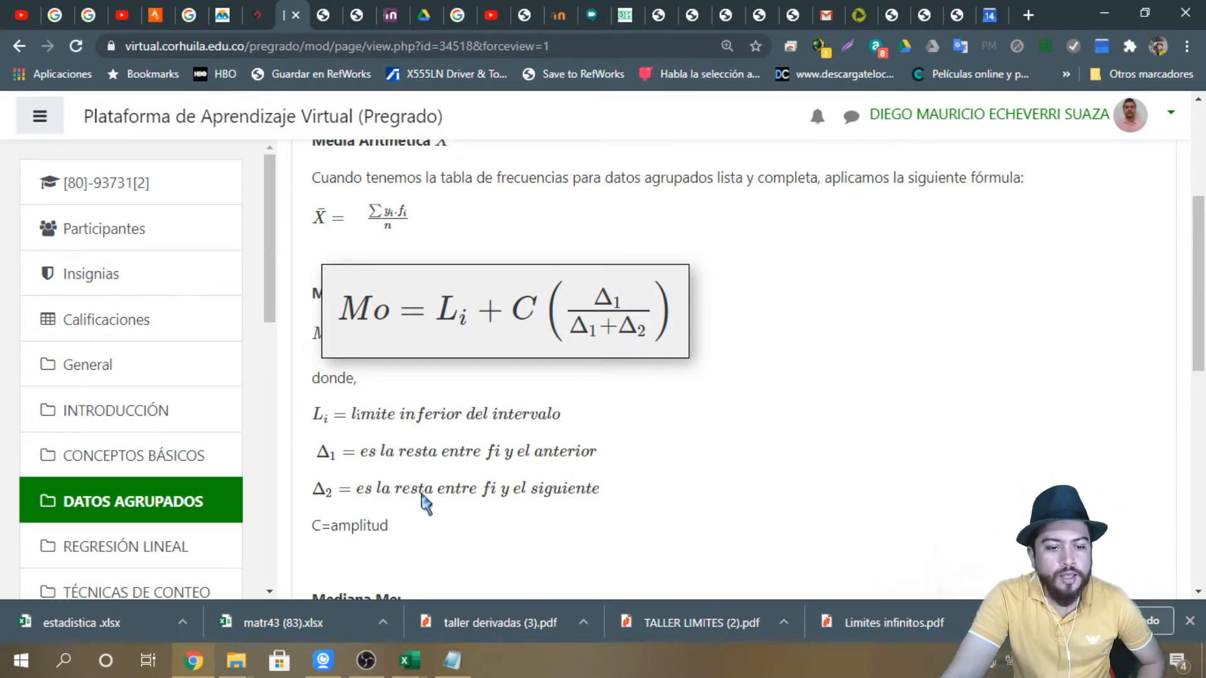
pyautogui.moveTo(418, 492)
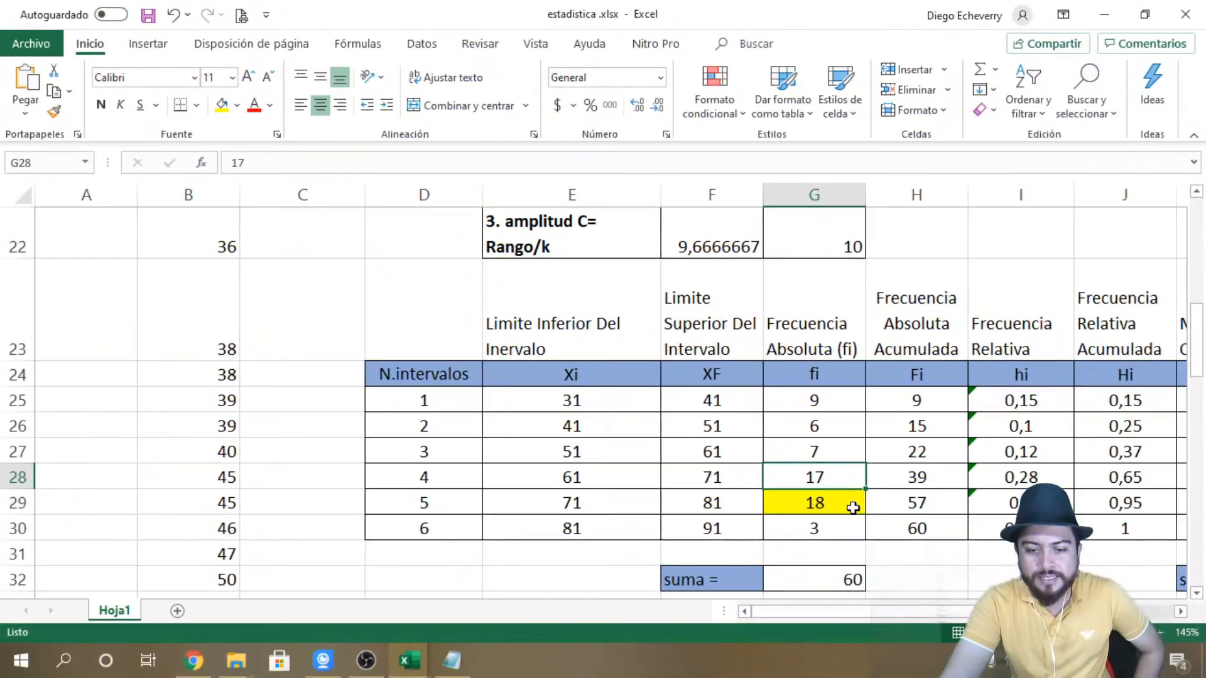
pyautogui.click(852, 507)
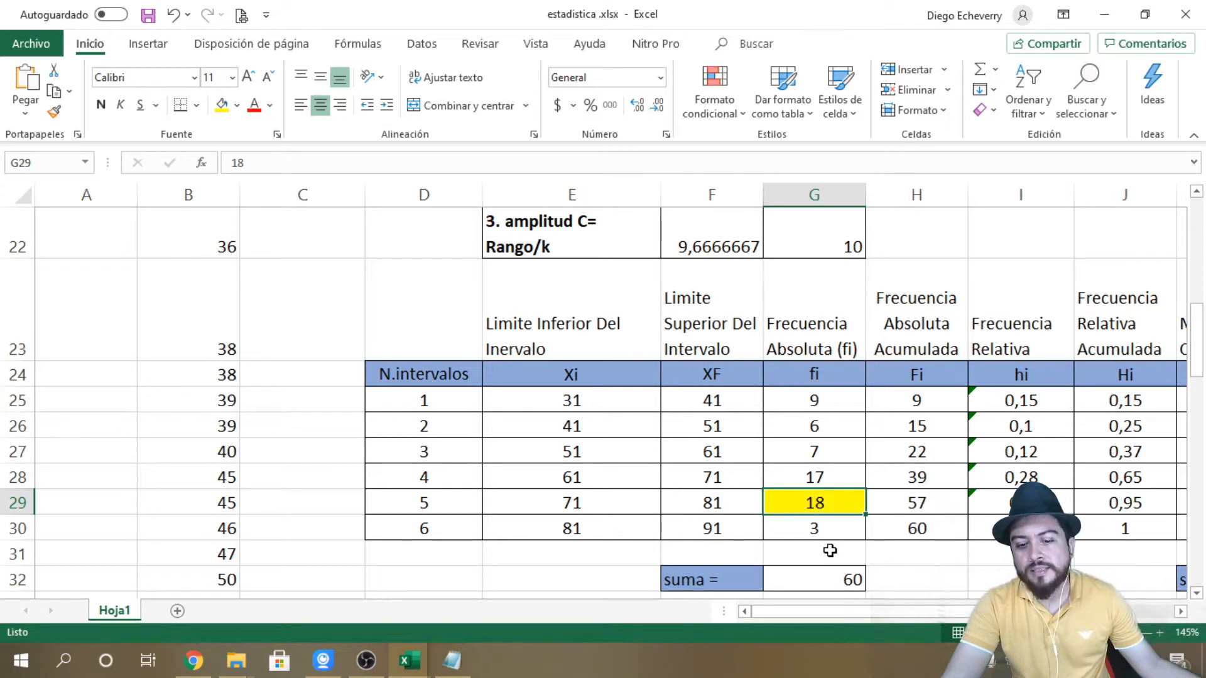
pyautogui.click(834, 530)
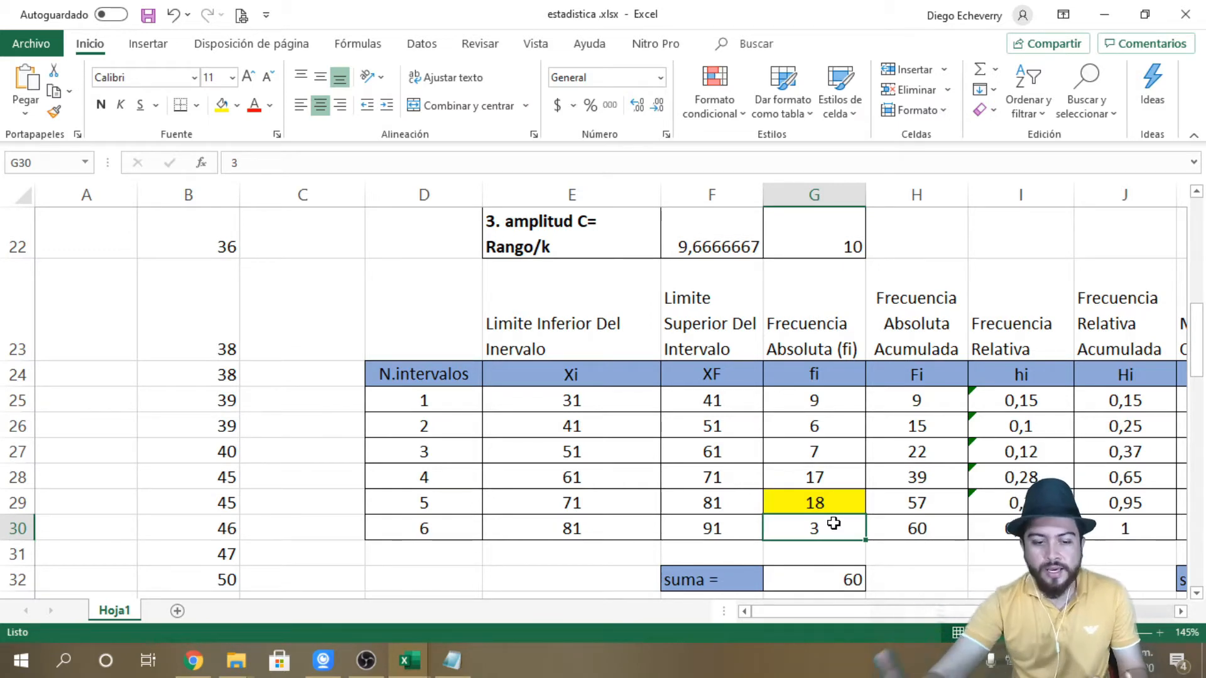
# Step: Switch to the course page in the browser and enlarge the mode formula to review Δ2 and Li
pyautogui.hotkey('alt', 'Tab')
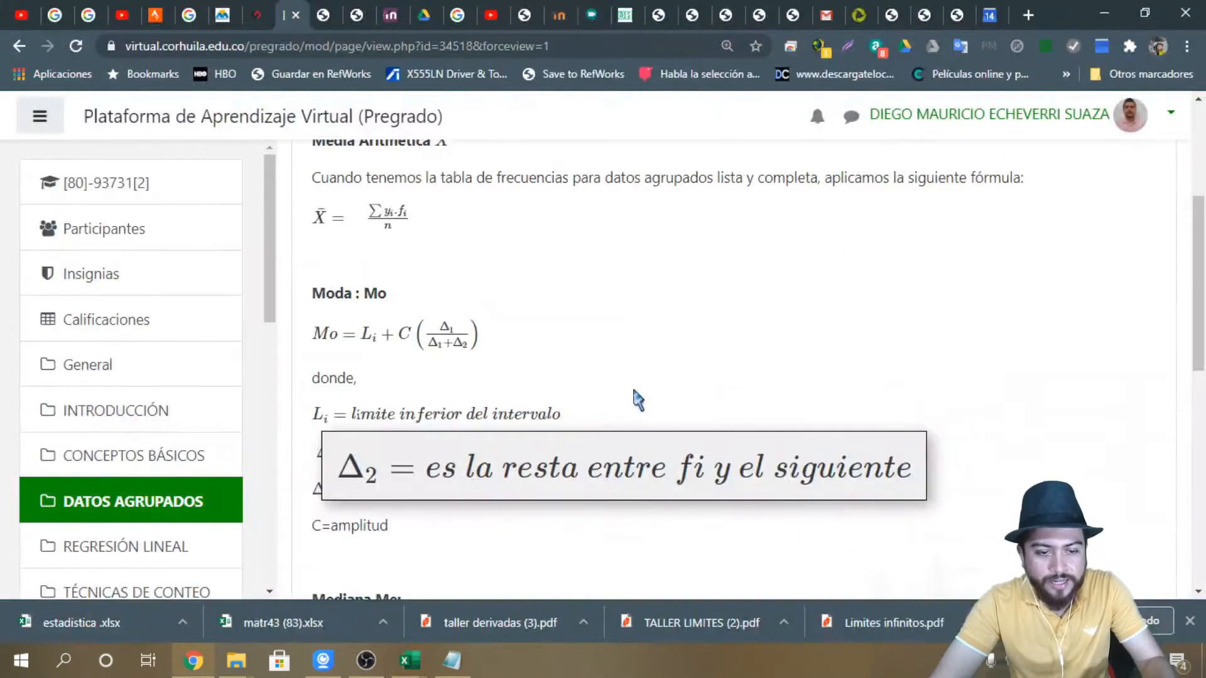
pyautogui.click(462, 342)
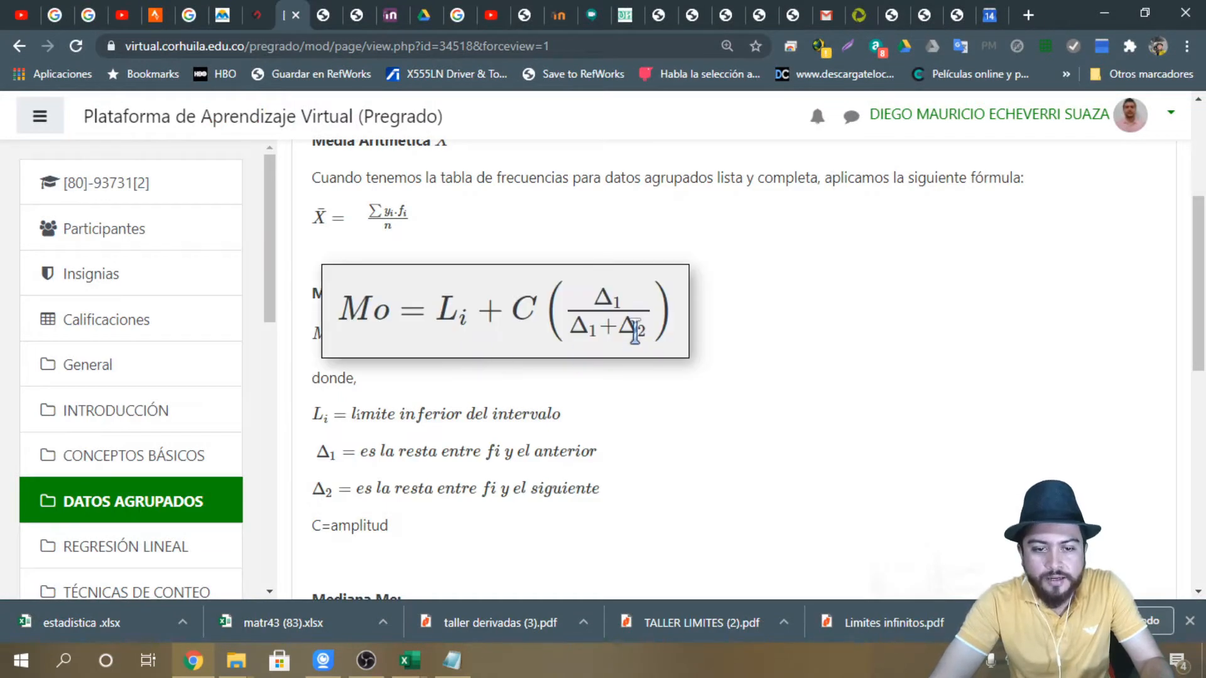
pyautogui.click(632, 323)
pyautogui.click(443, 321)
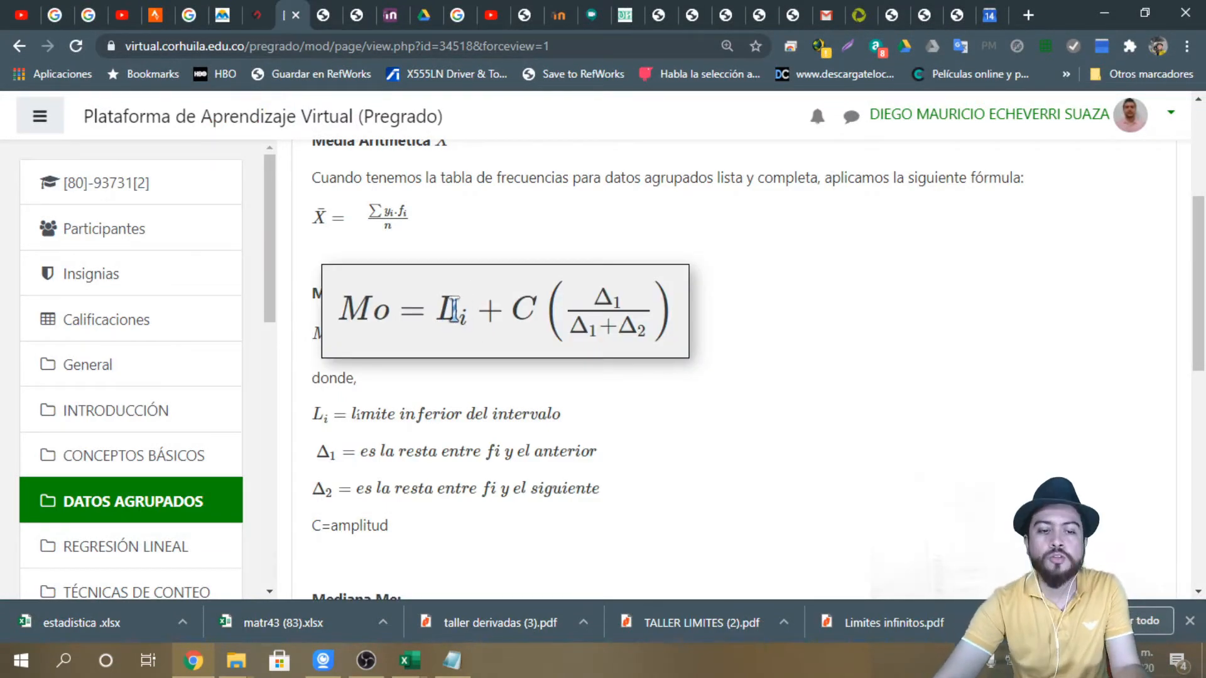
pyautogui.click(447, 316)
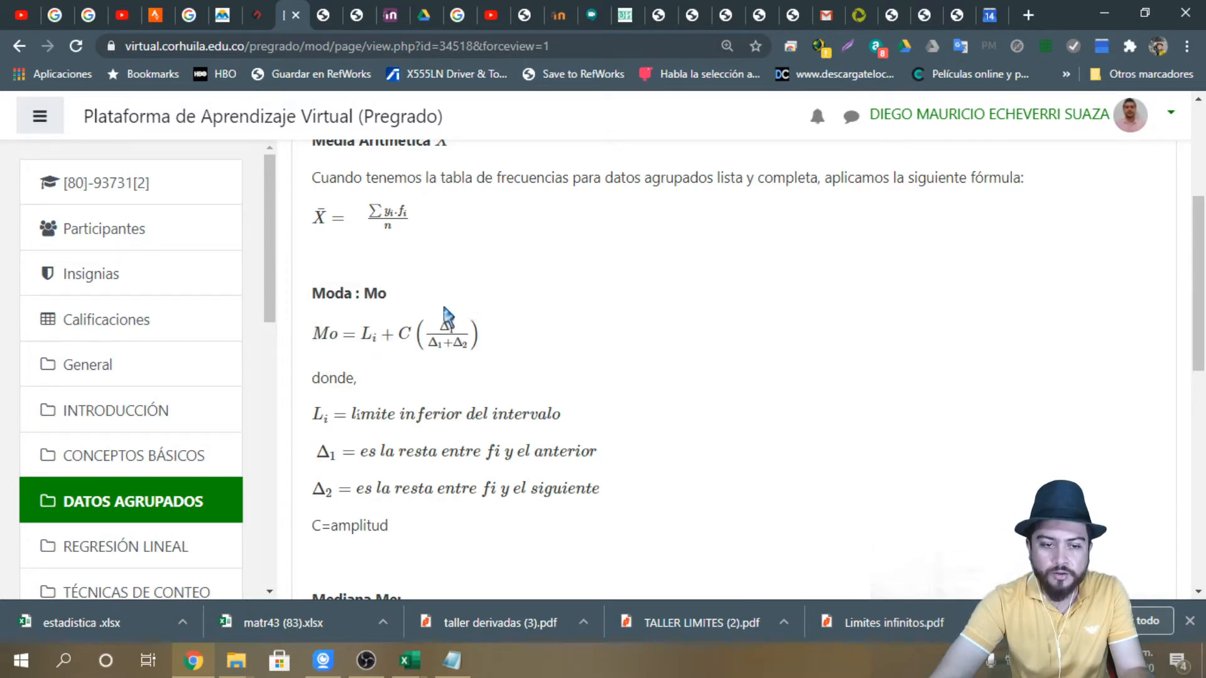
pyautogui.click(448, 320)
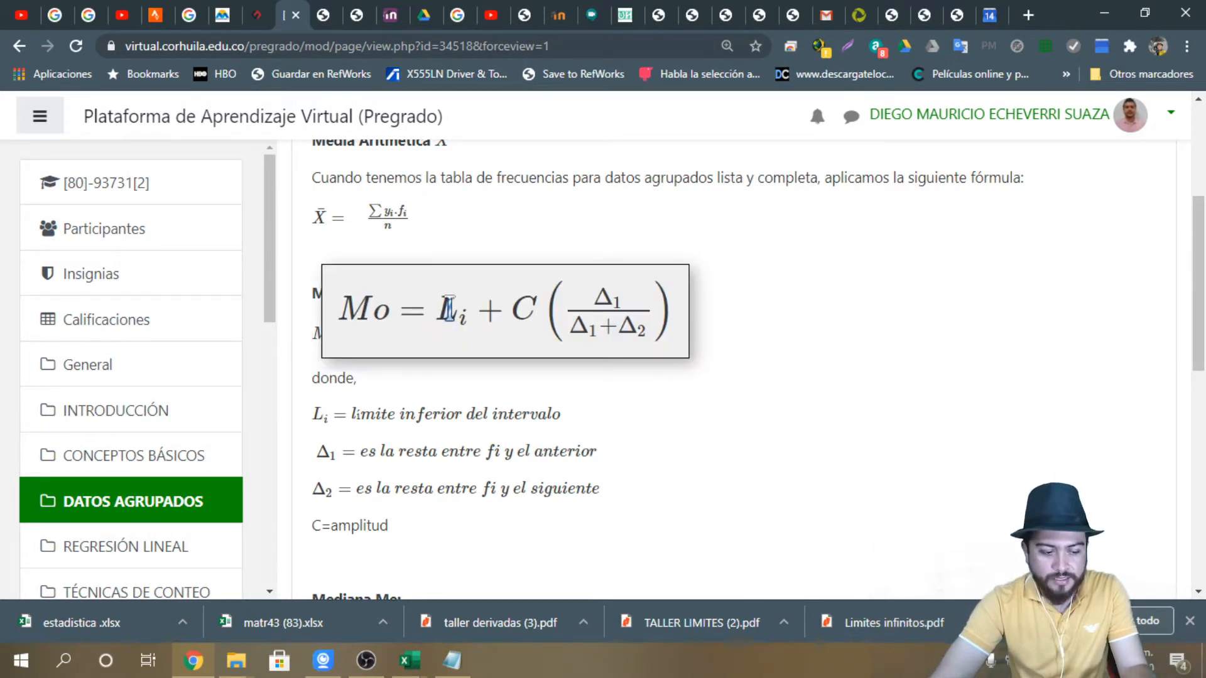
# Step: Switch back to Excel, select the modal interval's lower limit in E29 and open the MODA formula in F37
pyautogui.hotkey('alt', 'Tab')
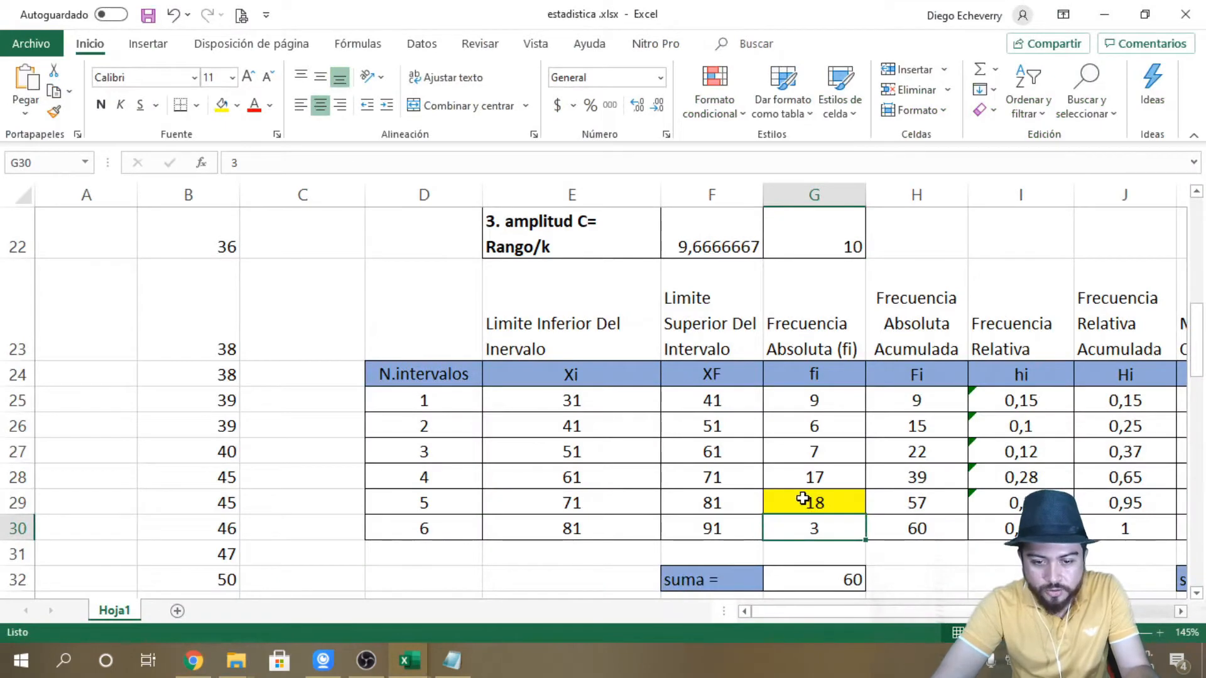
pyautogui.click(621, 508)
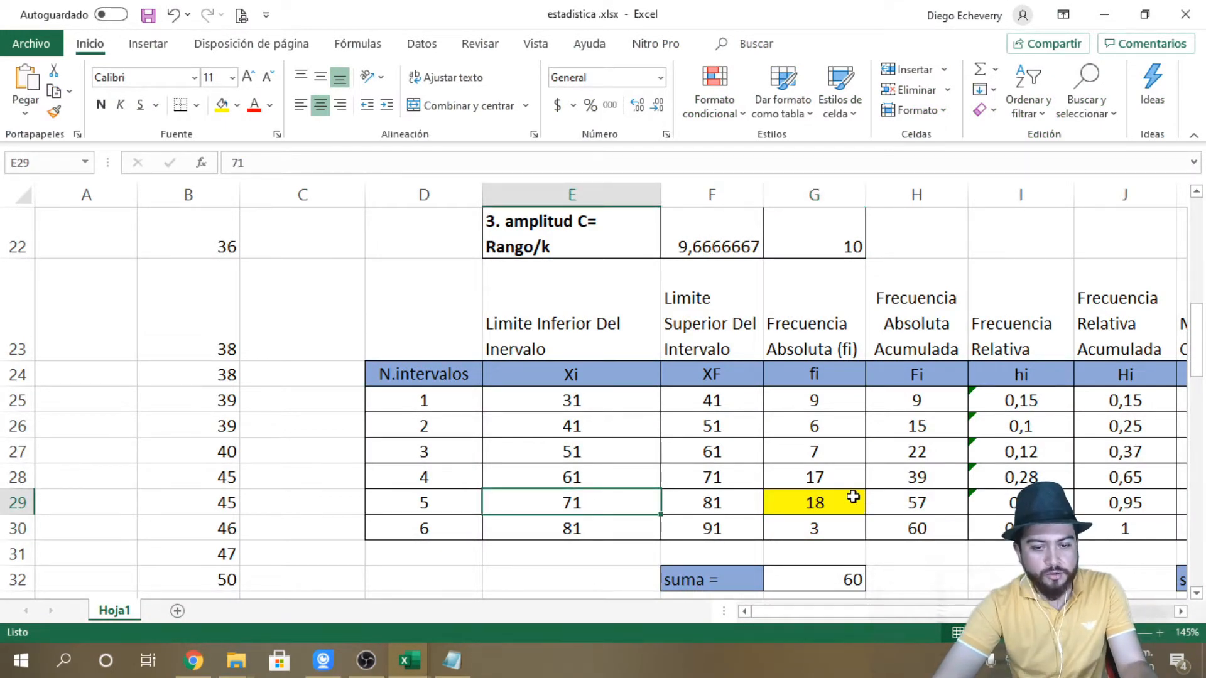
pyautogui.scroll(-2, 857, 500)
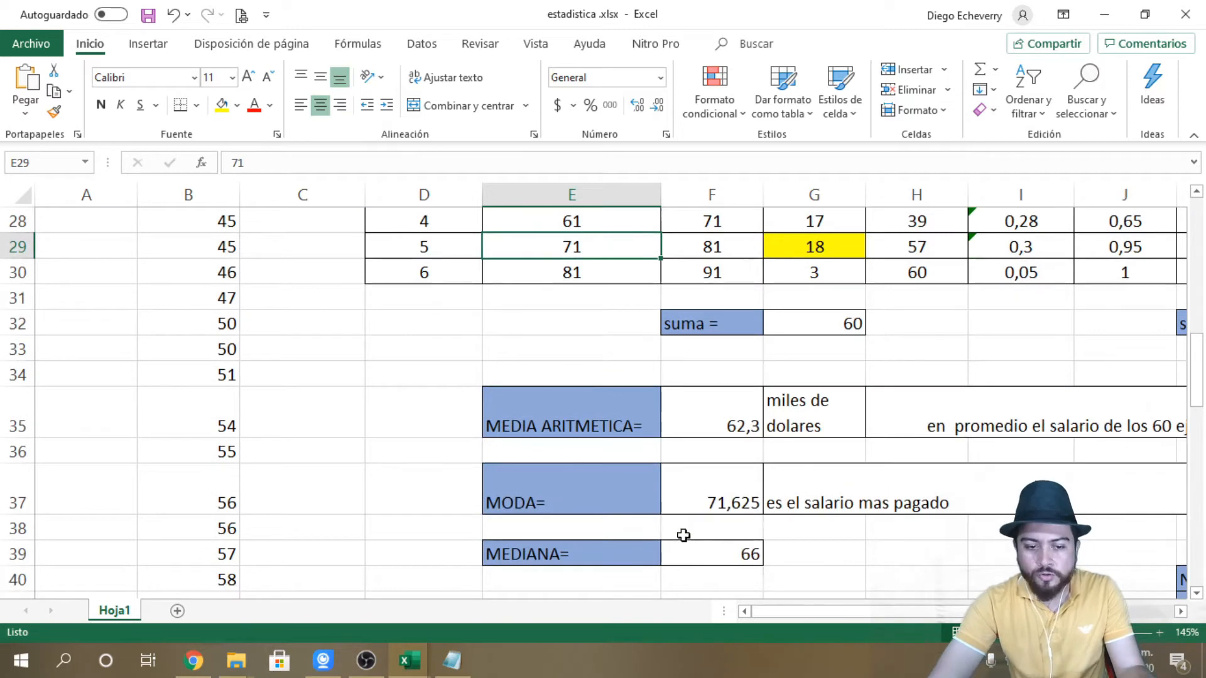
pyautogui.doubleClick(699, 503)
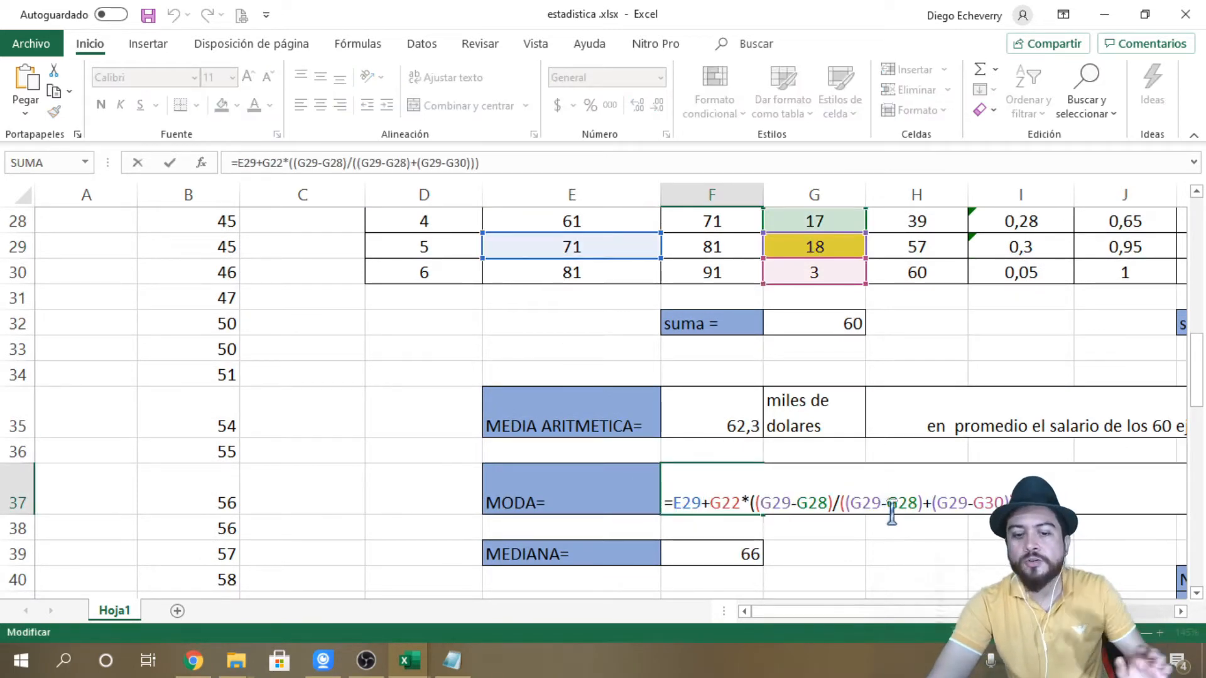
# Step: Trace the MODA formula's references to E29, G22, G28, G29 and G30 in the amplitude and frequency tables
pyautogui.scroll(1, 866, 481)
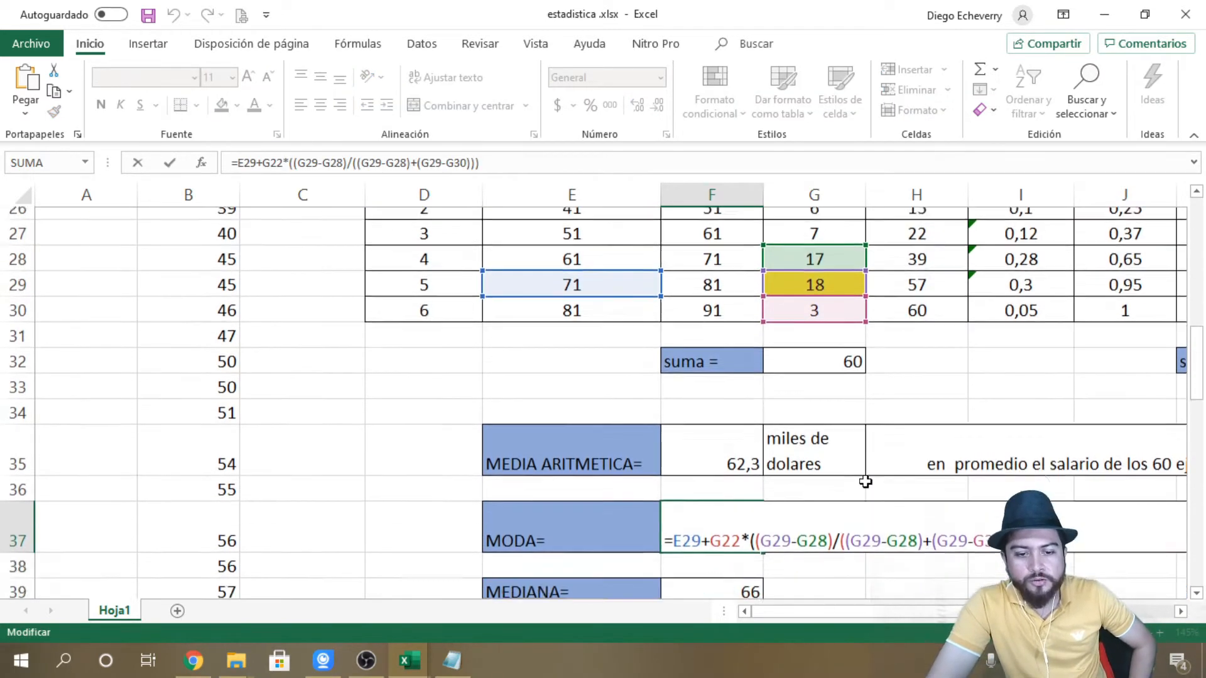
pyautogui.scroll(-1, 866, 481)
pyautogui.click(692, 502)
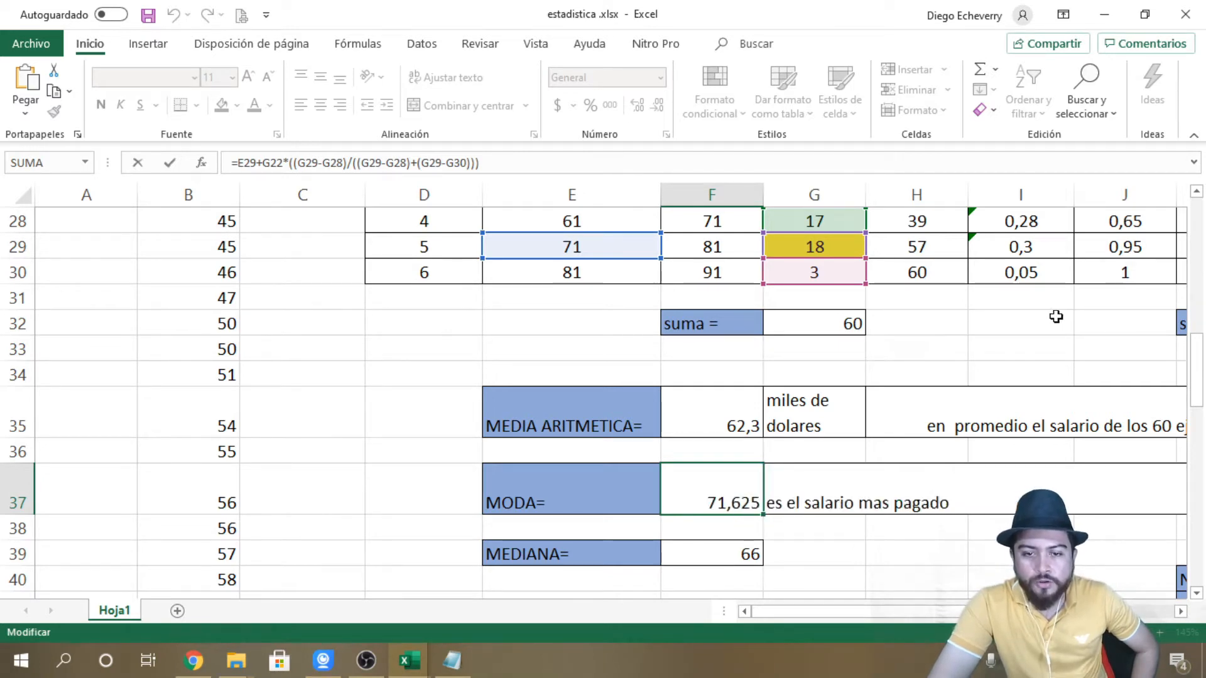
pyautogui.scroll(3, 1055, 315)
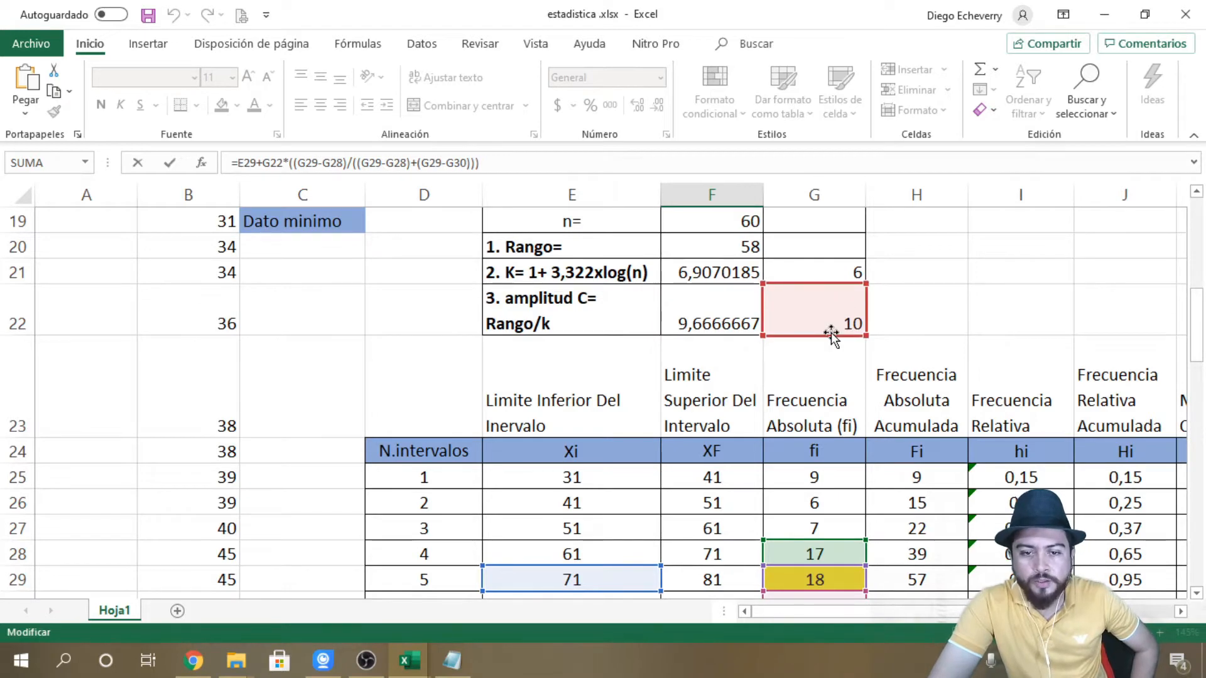
pyautogui.scroll(-4, 832, 336)
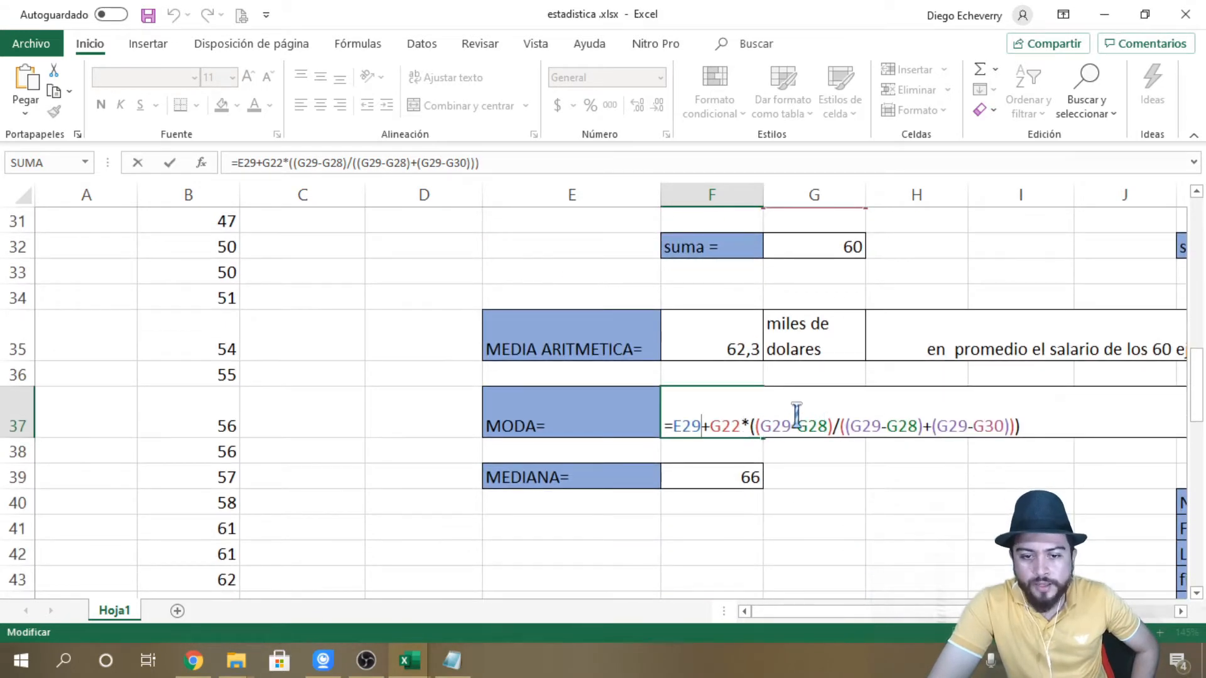
pyautogui.scroll(1, 785, 424)
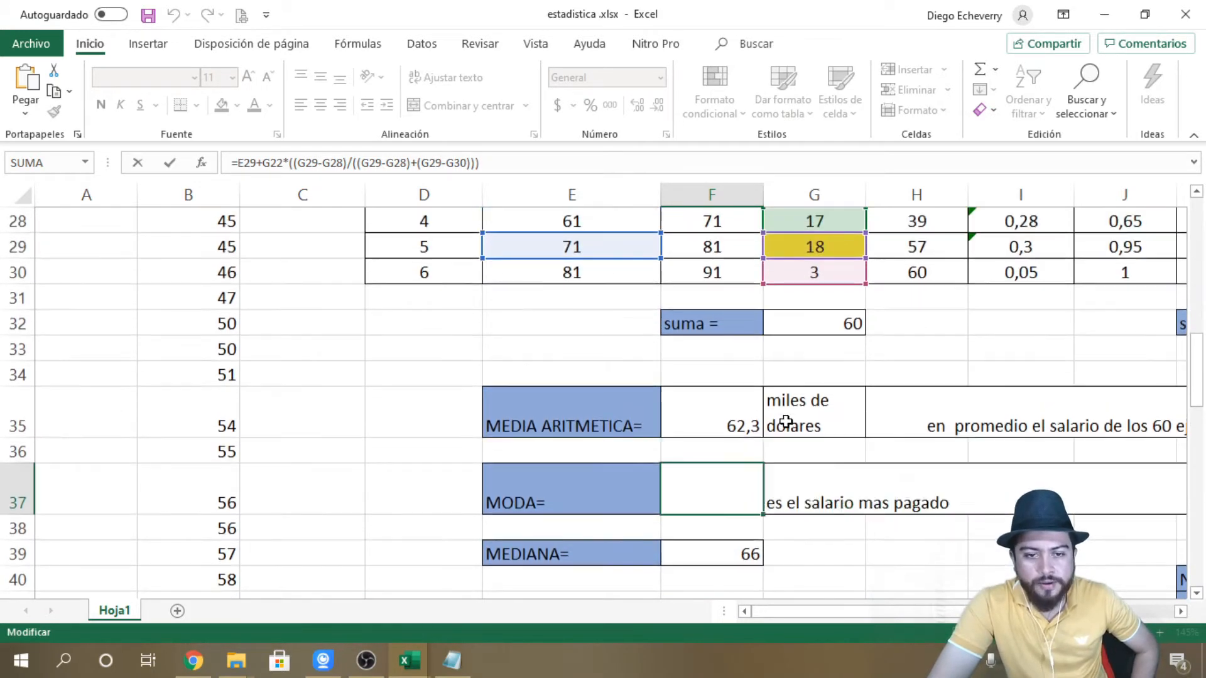
pyautogui.scroll(1, 785, 422)
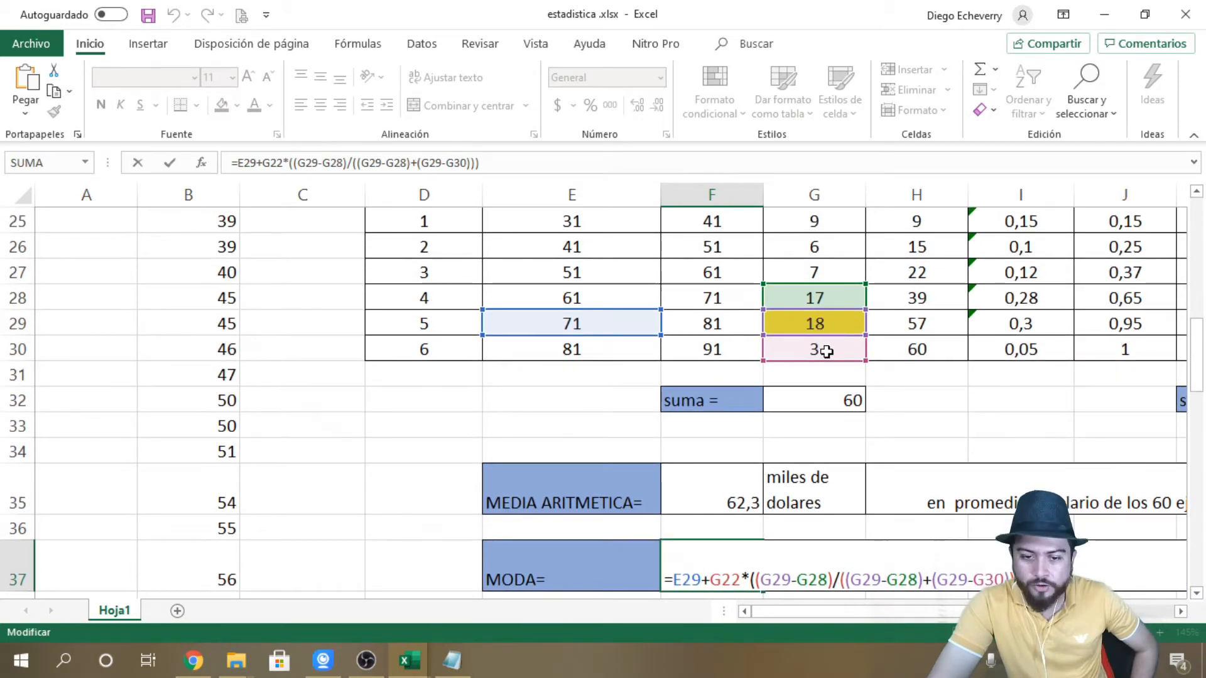
pyautogui.scroll(-2, 826, 352)
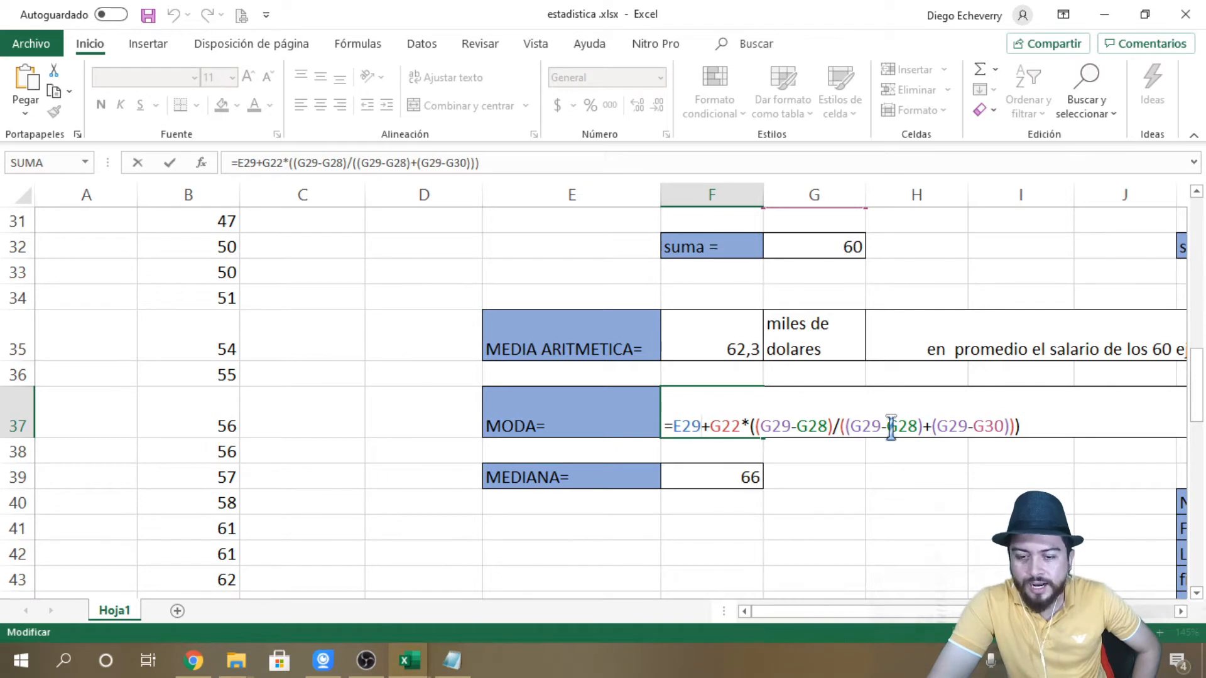
# Step: Compare the MODA formula with the enlarged mode formula in the browser, return to Excel and close the formula in F37
pyautogui.hotkey('alt', 'Tab')
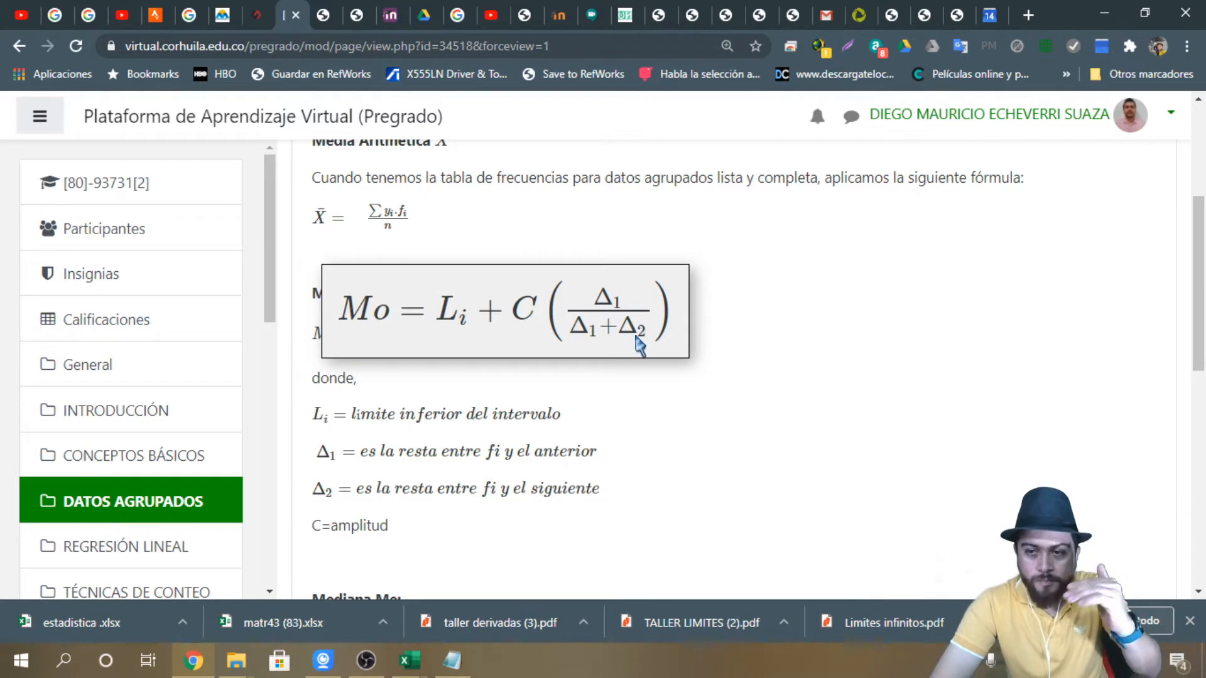
pyautogui.hotkey('alt', 'Tab')
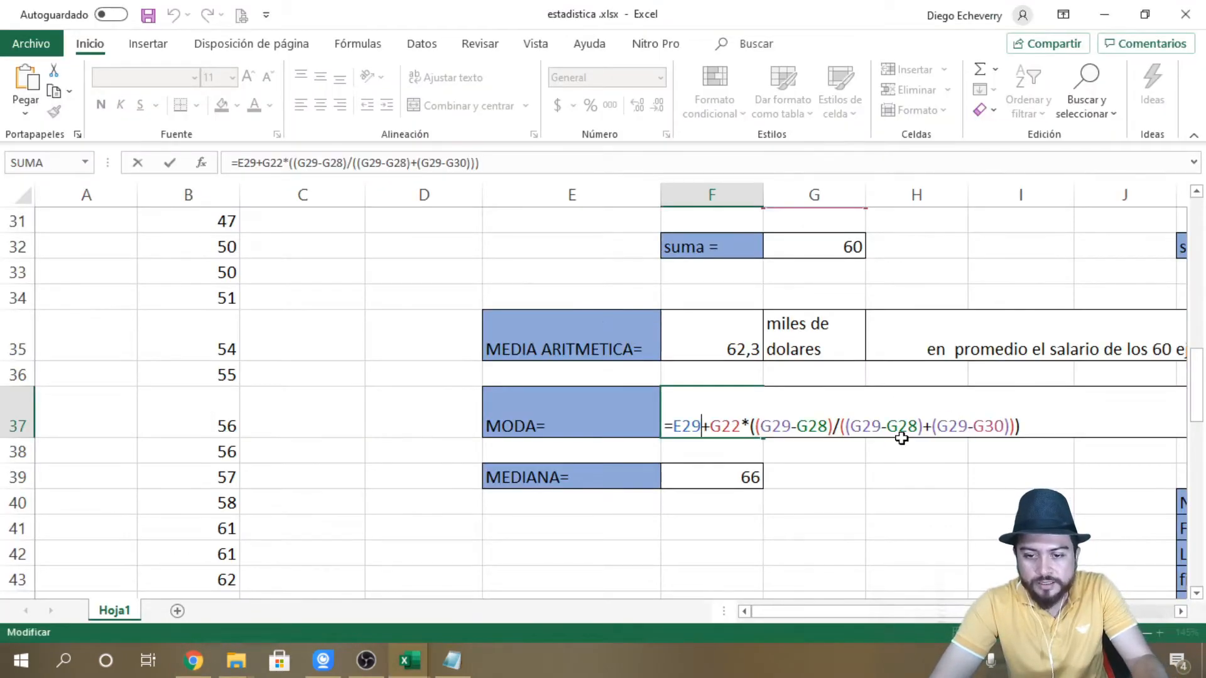
pyautogui.scroll(2, 770, 284)
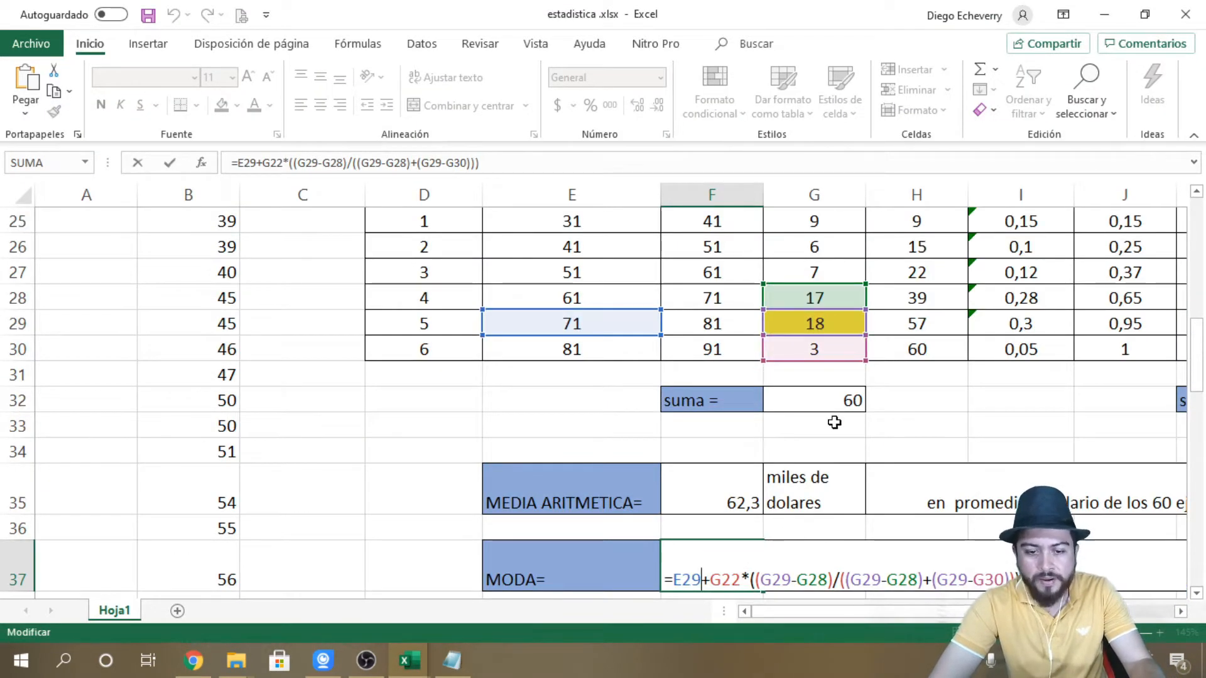
pyautogui.scroll(-1, 826, 477)
pyautogui.press('Return')
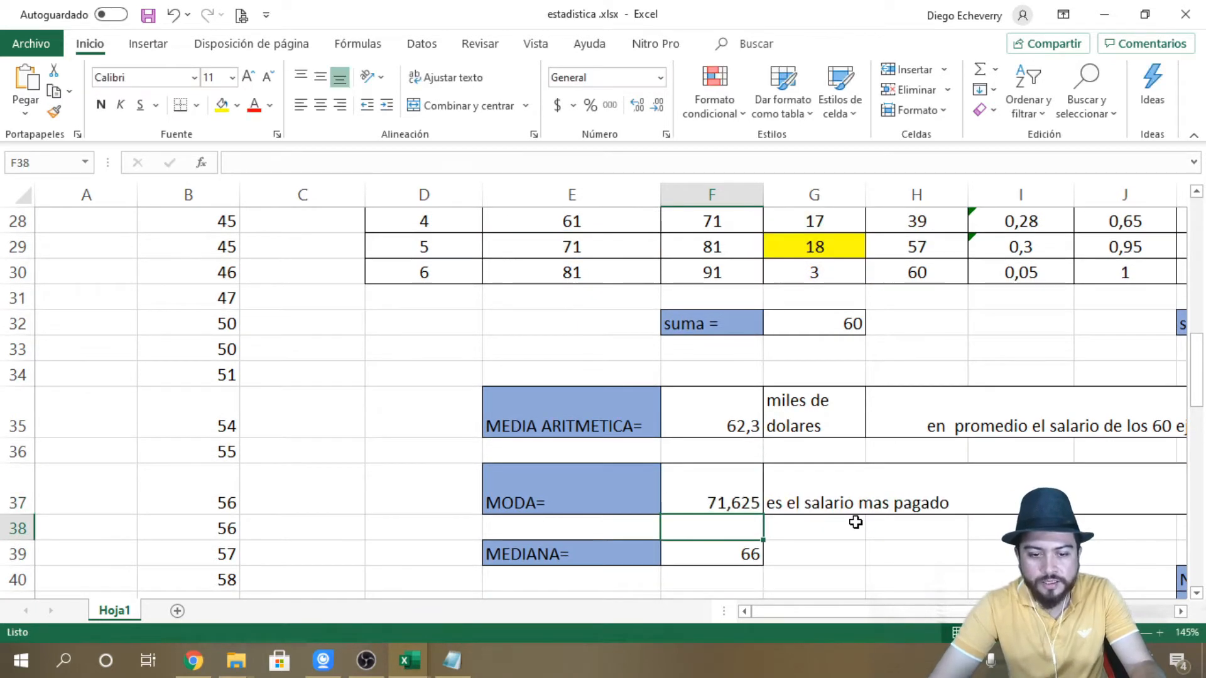
# Step: Select the MODA result in F37 and review it against the source data, the frequency table and its interpretation
pyautogui.click(714, 502)
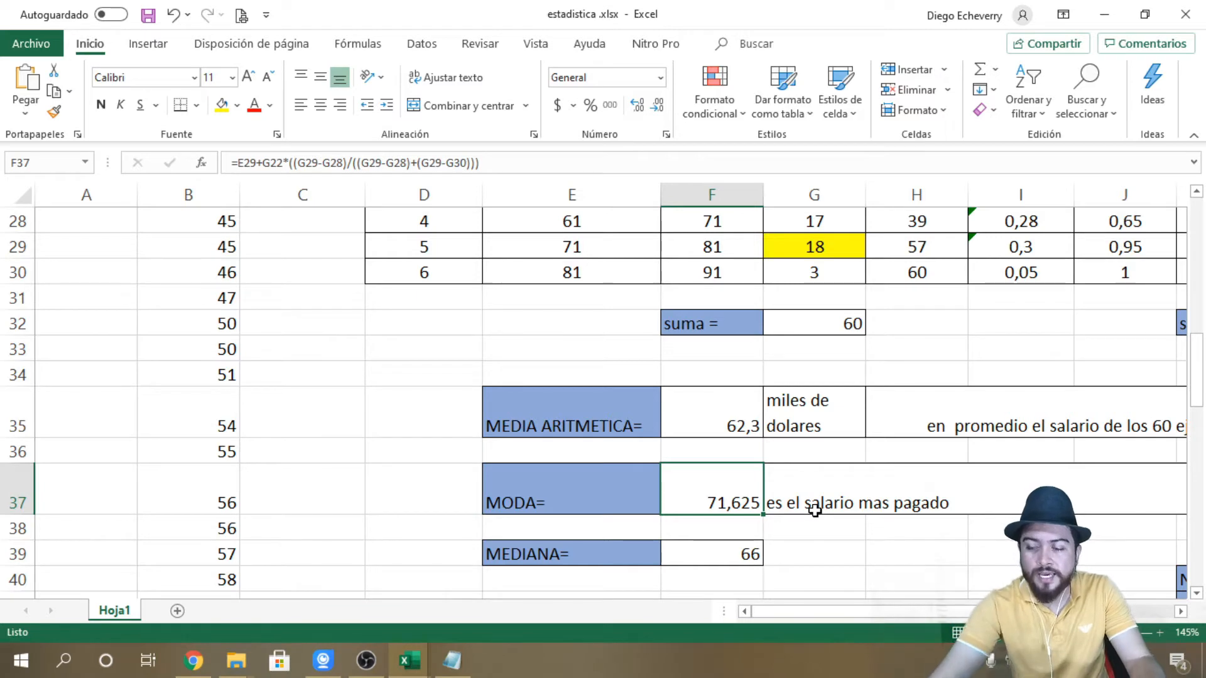
pyautogui.scroll(9, 815, 509)
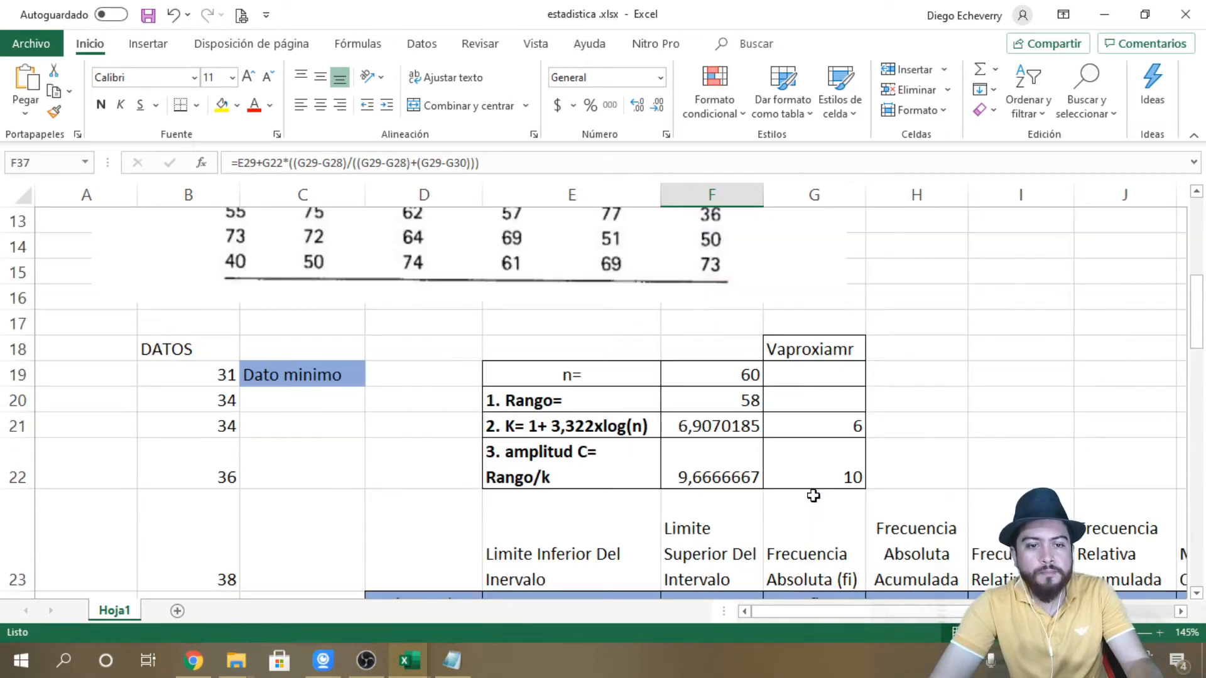
pyautogui.scroll(-7, 815, 499)
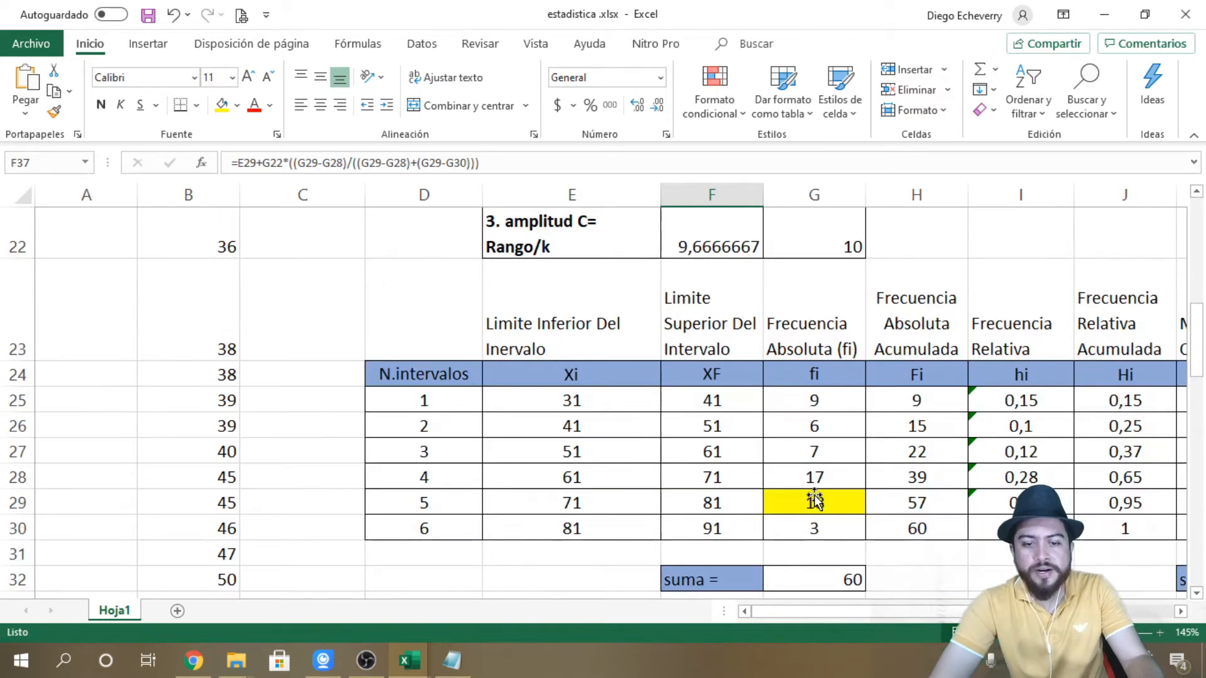
pyautogui.scroll(-2, 775, 479)
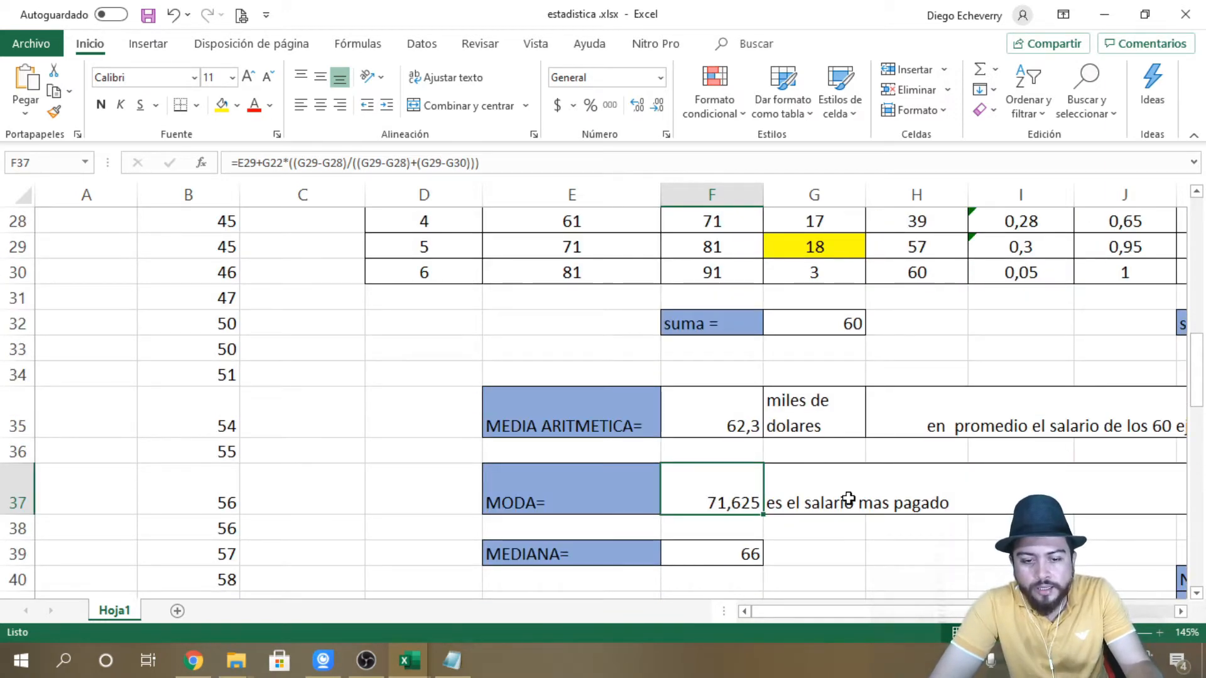
# Step: Recheck the MODA result against the Grupo 6 income data and the highlighted frequency of interval 5
pyautogui.scroll(9, 848, 499)
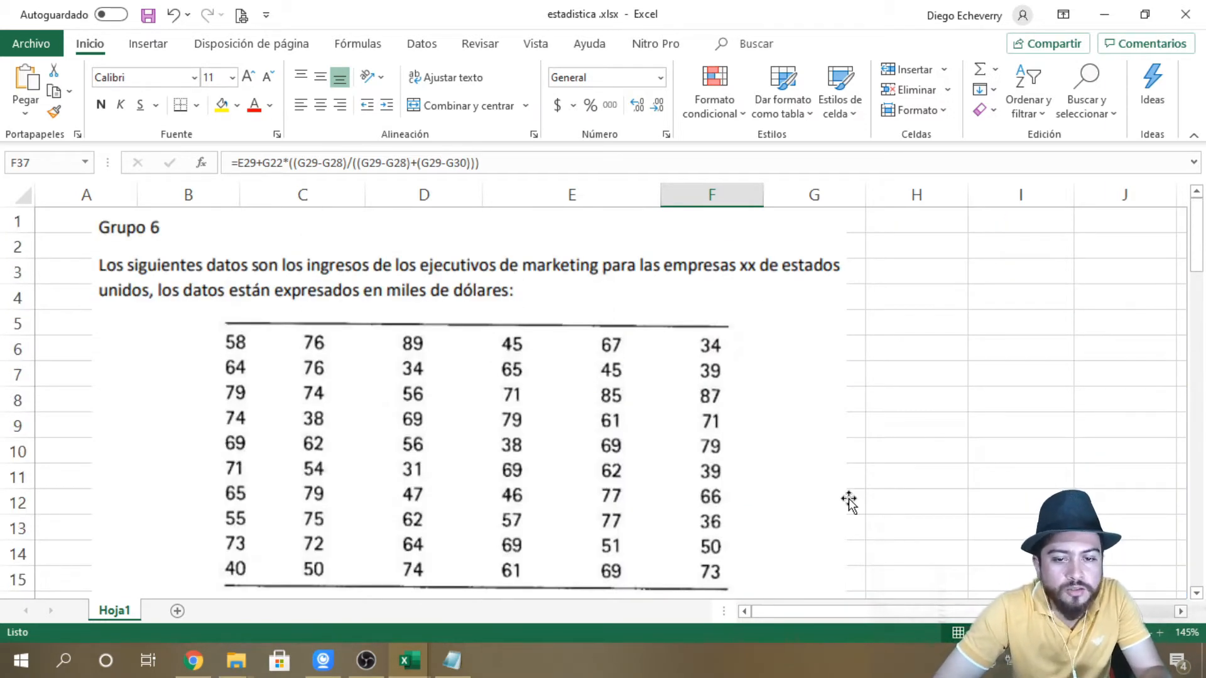
pyautogui.scroll(-7, 849, 500)
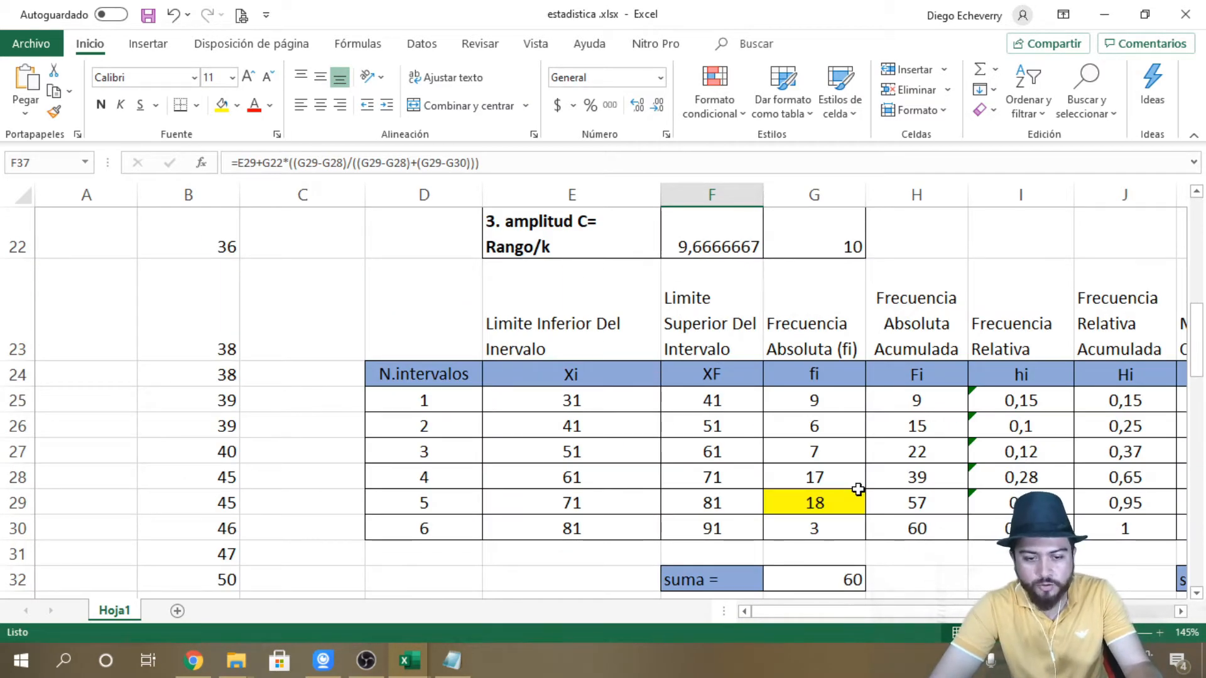
pyautogui.scroll(-2, 858, 489)
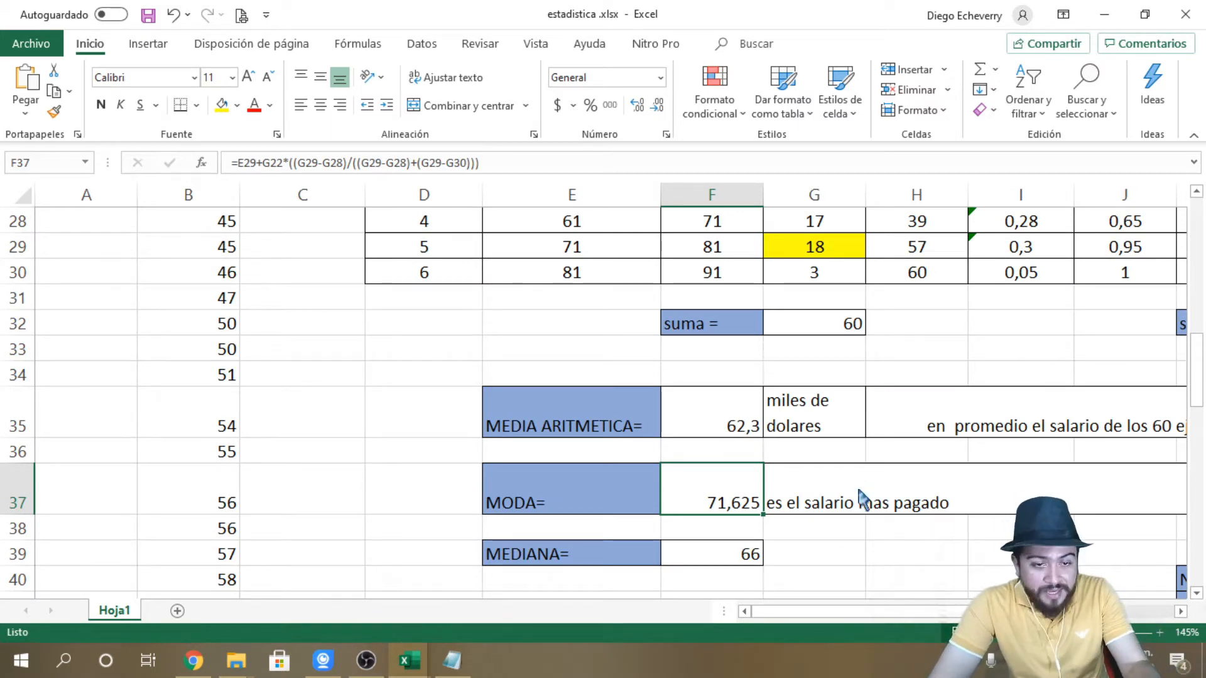
# Step: Switch to the course page in the browser, enlarge the Mediana formula to examine its n/2 term, and close the enlargement
pyautogui.hotkey('alt', 'Tab')
pyautogui.scroll(-7, 747, 447)
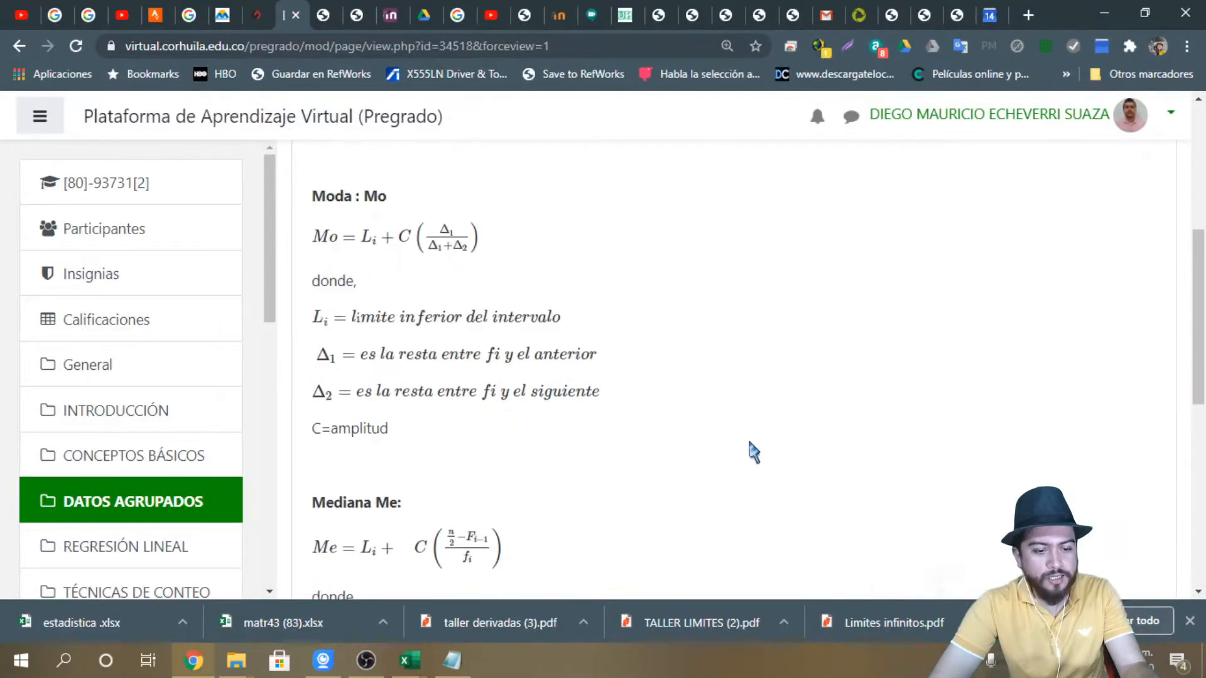
pyautogui.scroll(-1, 747, 447)
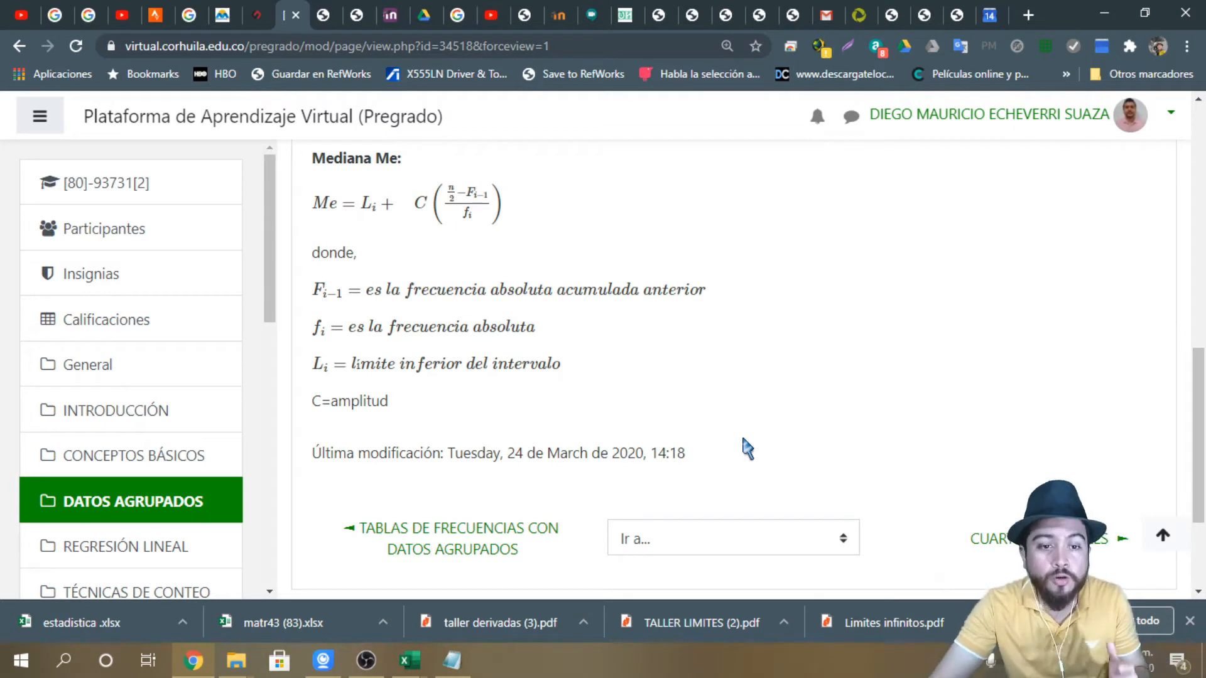
pyautogui.scroll(1, 744, 443)
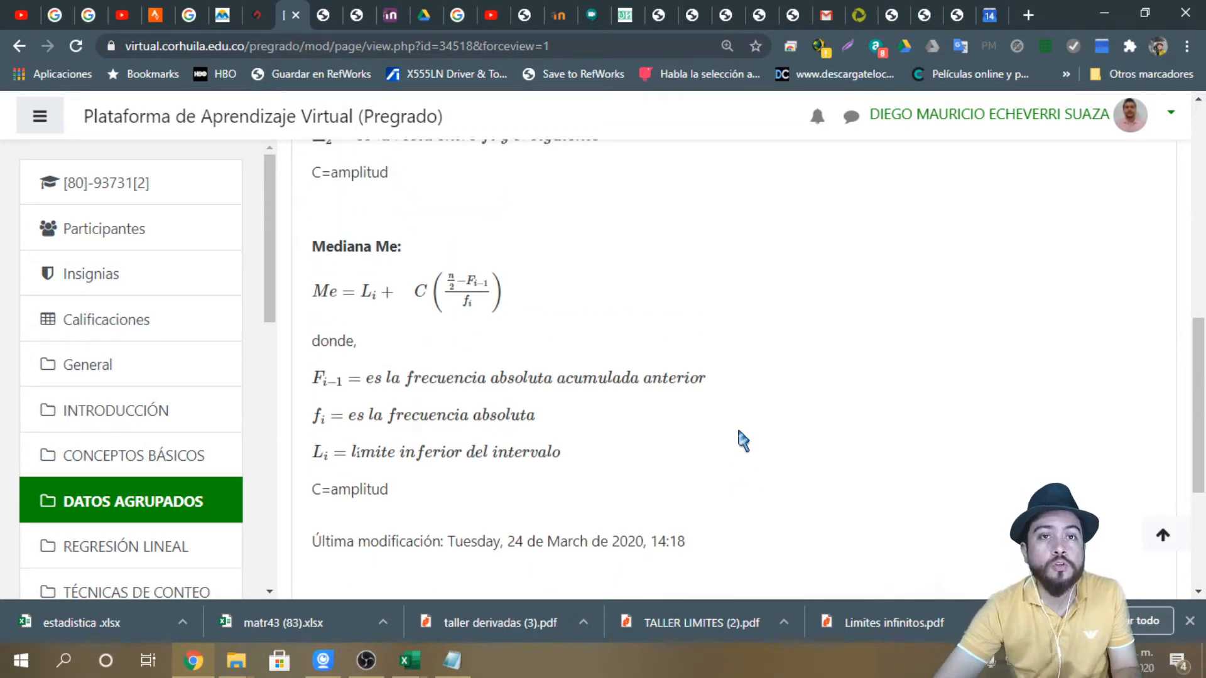
pyautogui.scroll(1, 741, 440)
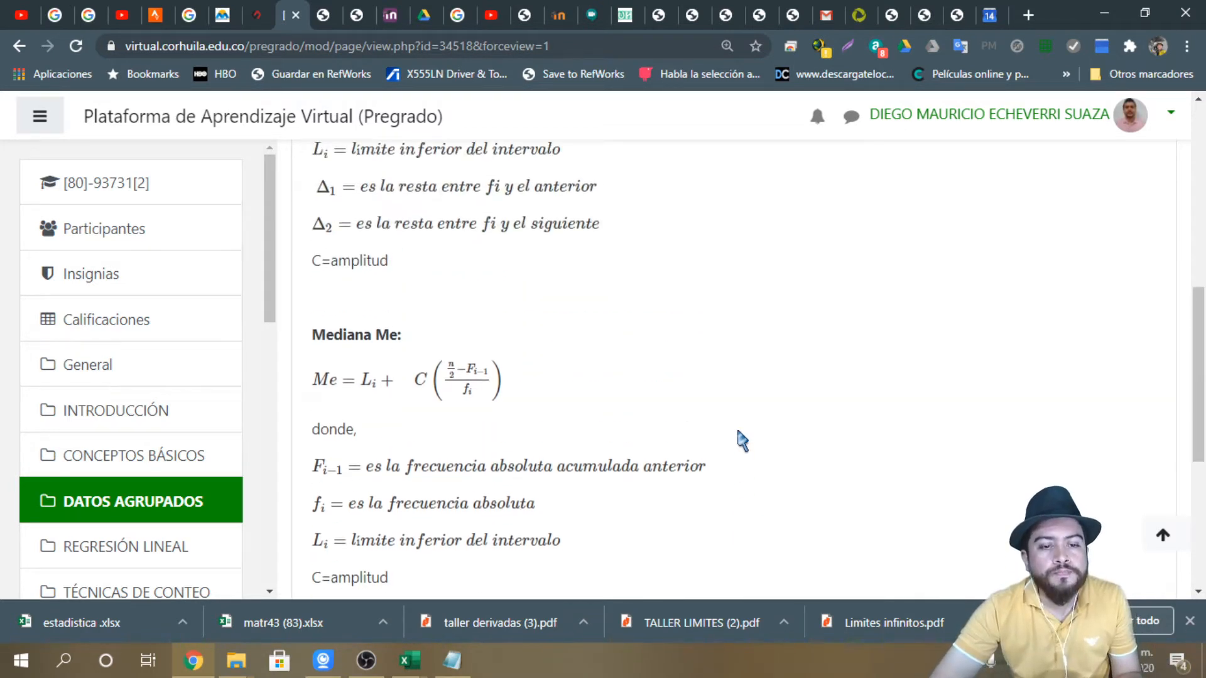
pyautogui.click(487, 386)
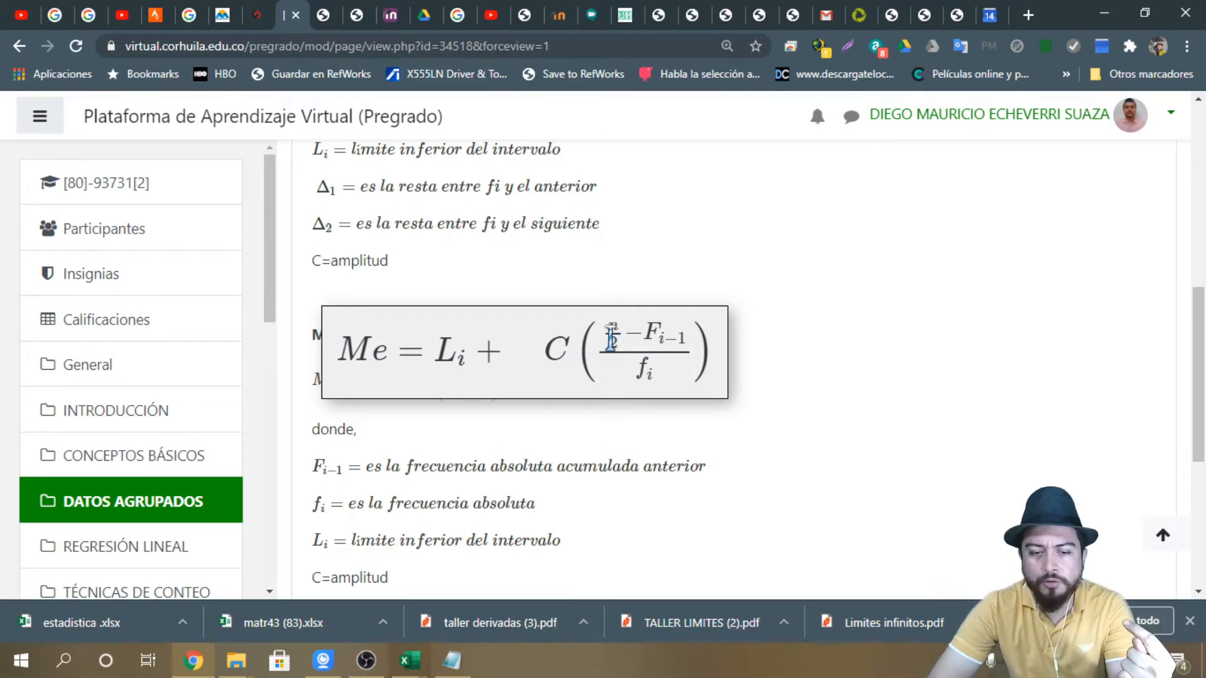
pyautogui.click(647, 334)
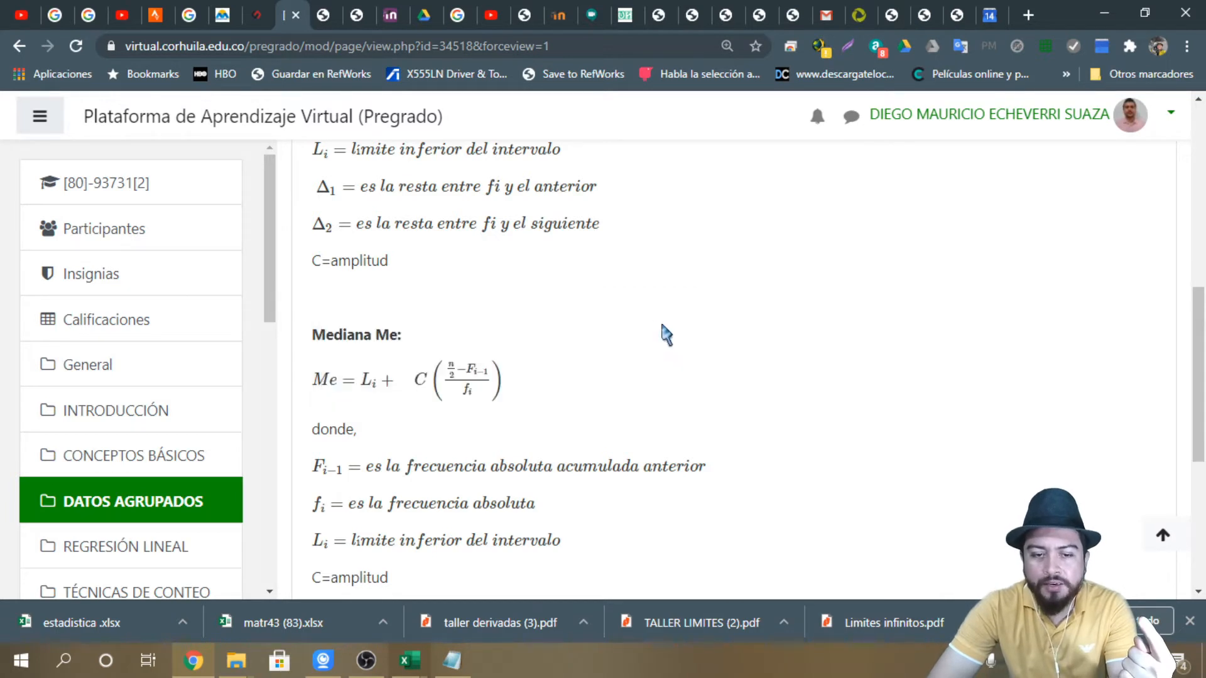
# Step: Enlarge the Mediana formula and its Fi-1 definition, read the definition through to its end and close it
pyautogui.click(484, 373)
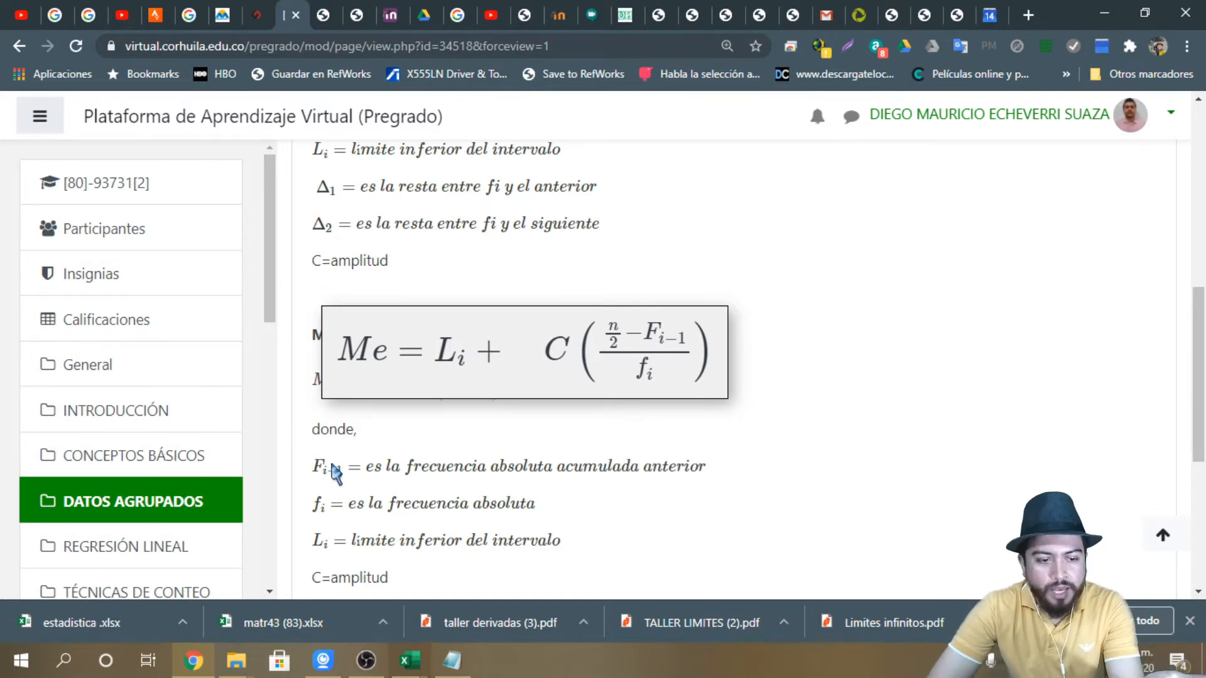
pyautogui.click(336, 468)
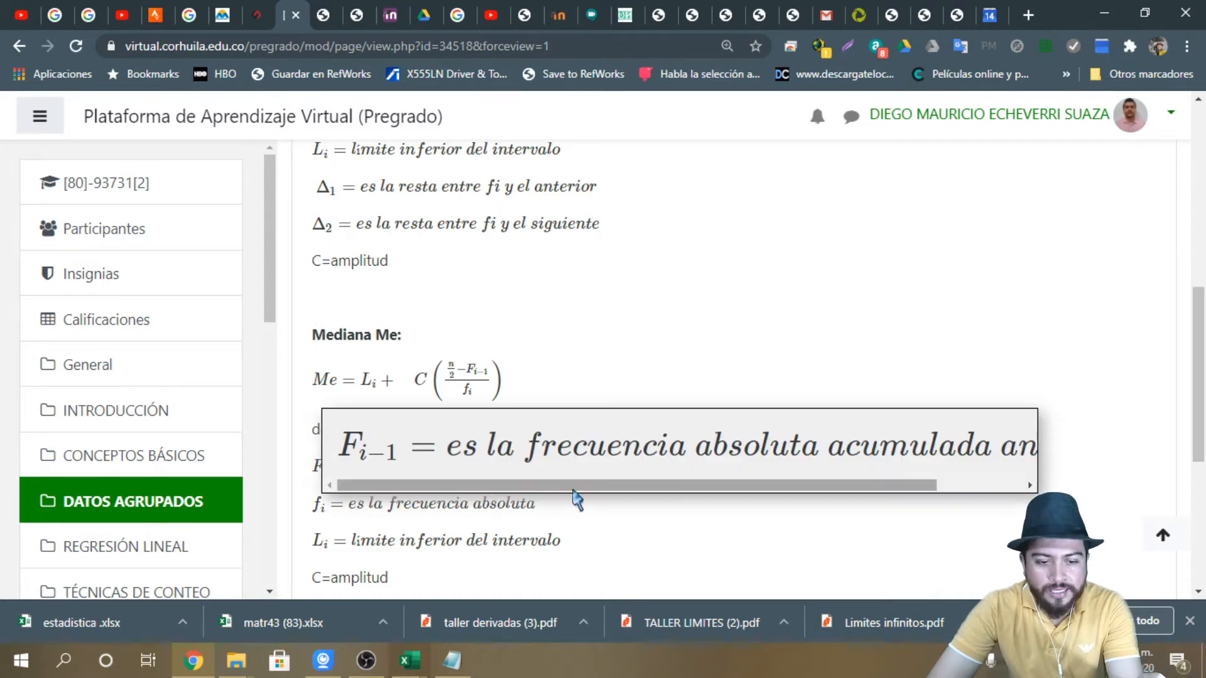
pyautogui.moveTo(578, 486); pyautogui.dragTo(714, 503)
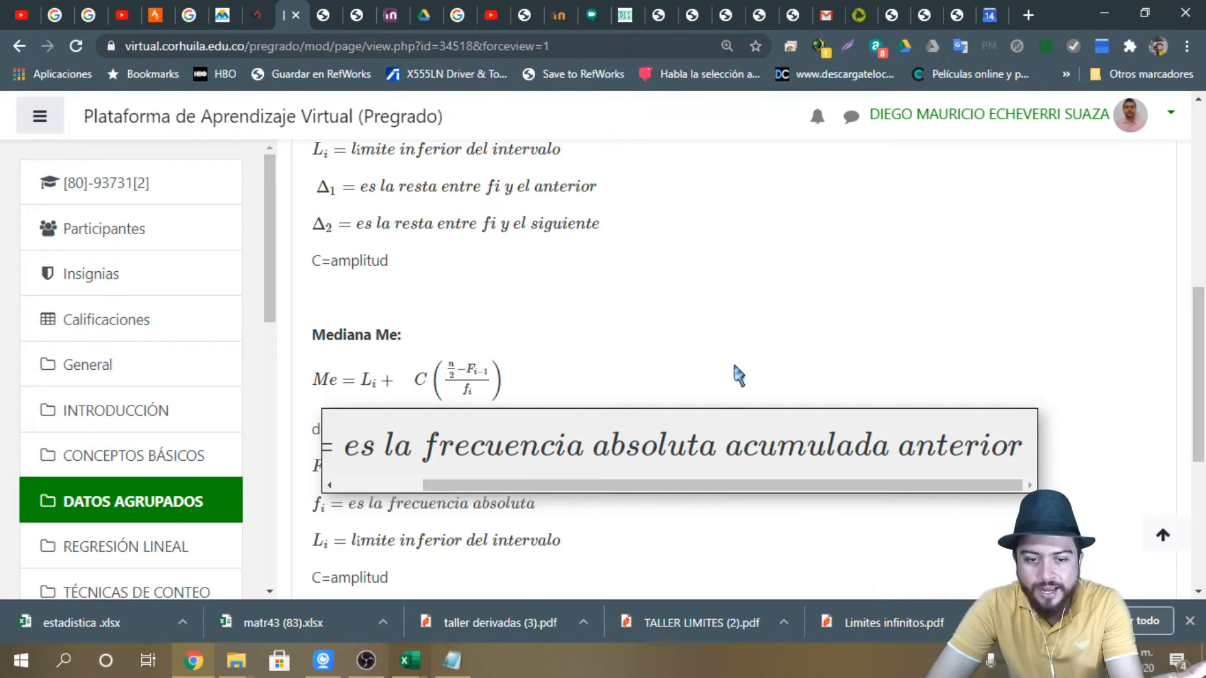
pyautogui.click(737, 374)
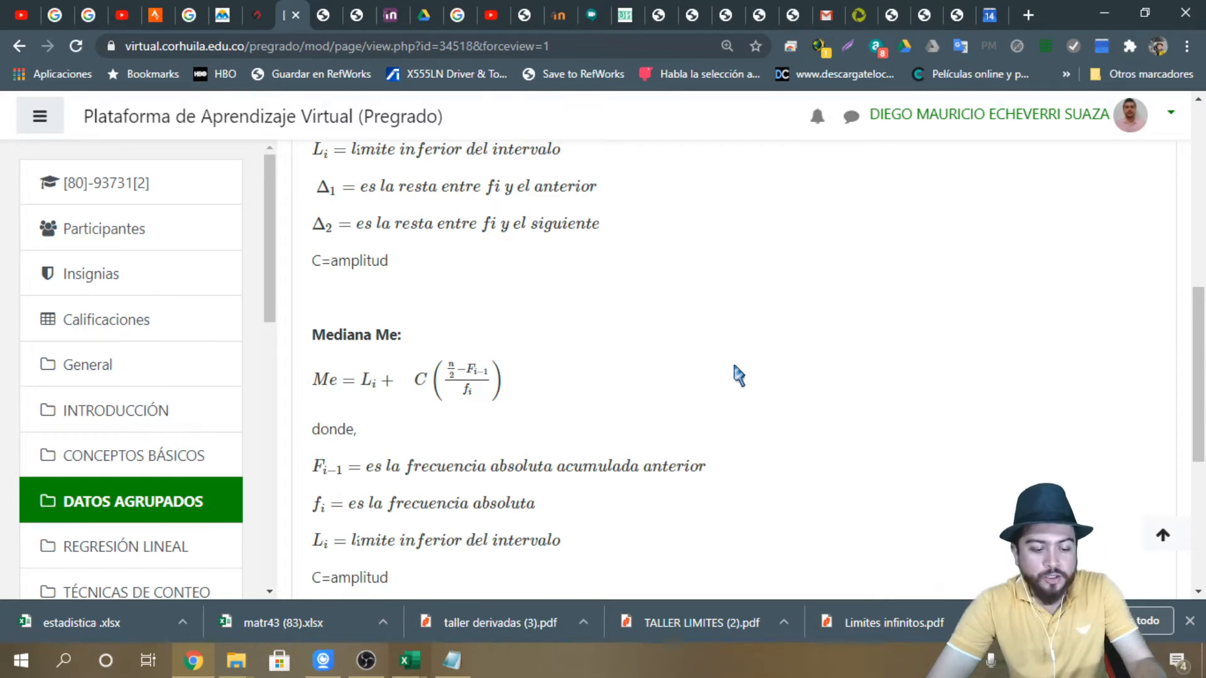
# Step: Return to Excel, review the frequency table and locate the median's helper table in K40:L44
pyautogui.hotkey('alt', 'Tab')
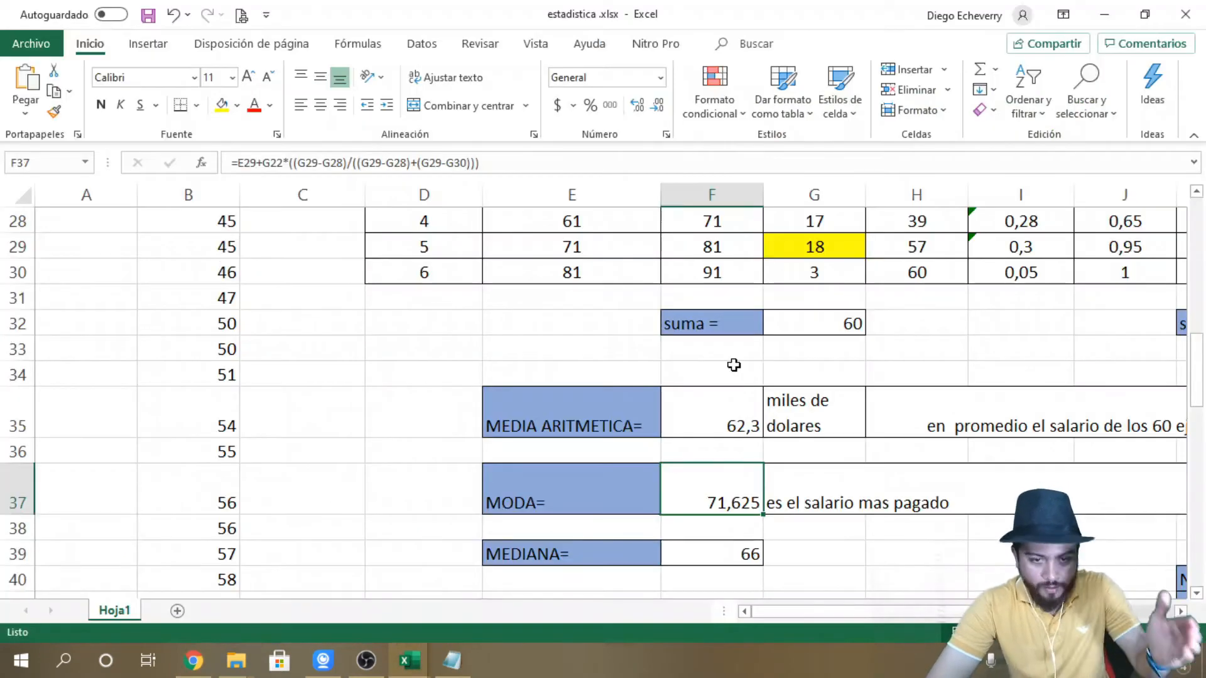
pyautogui.moveTo(801, 619); pyautogui.dragTo(870, 618)
pyautogui.scroll(3, 844, 465)
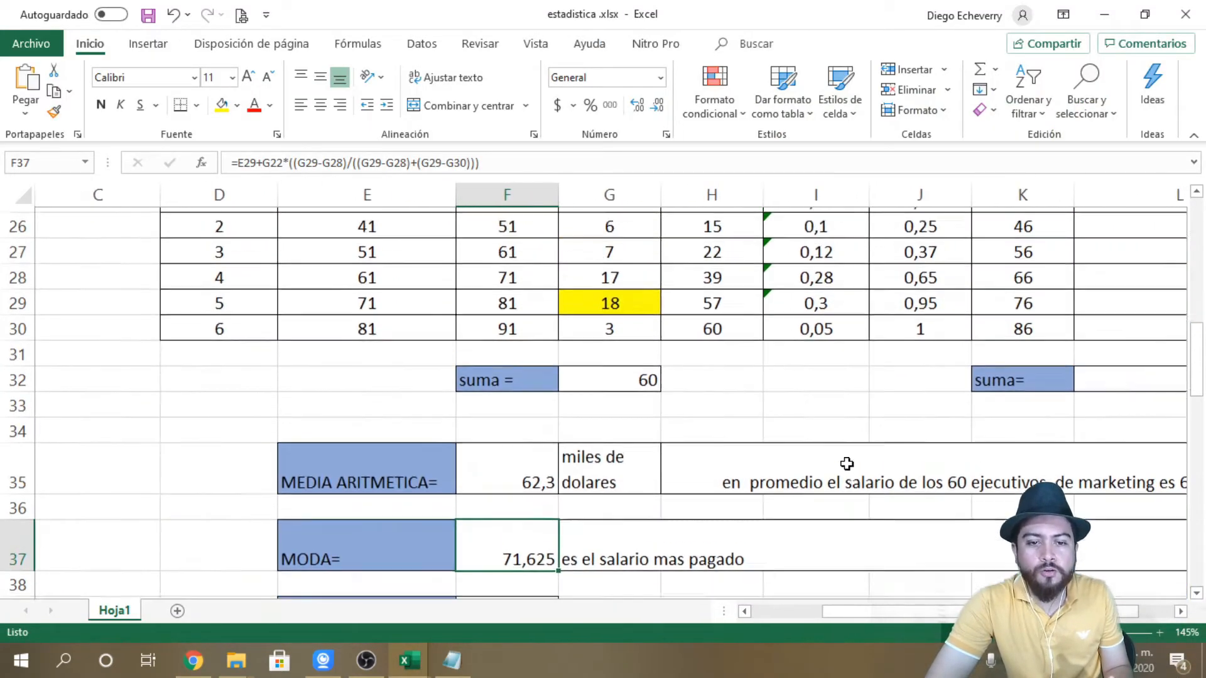
pyautogui.scroll(-1, 858, 501)
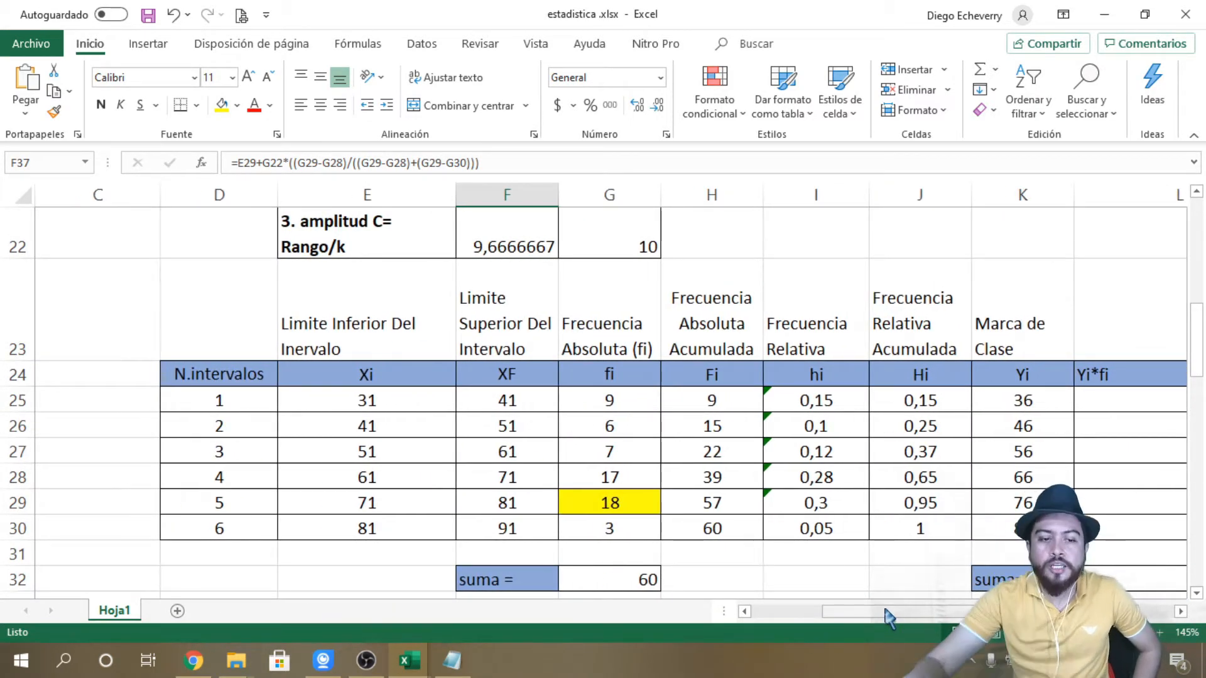
pyautogui.scroll(-3, 888, 618)
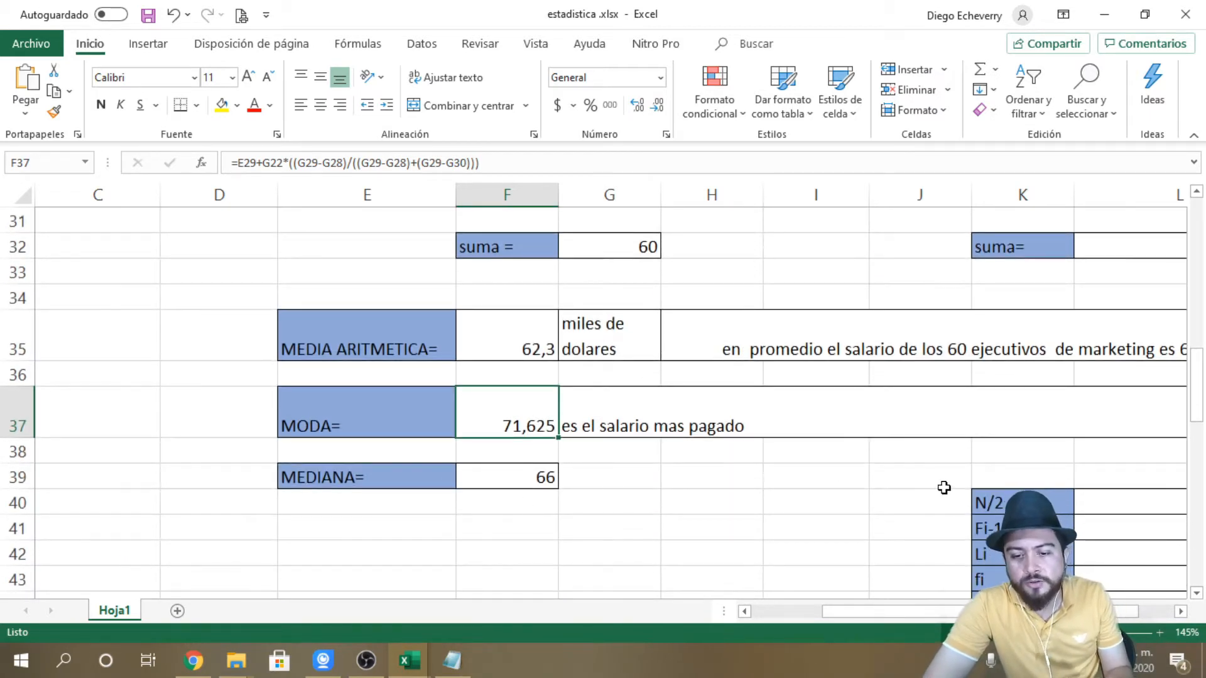
pyautogui.scroll(-1, 961, 475)
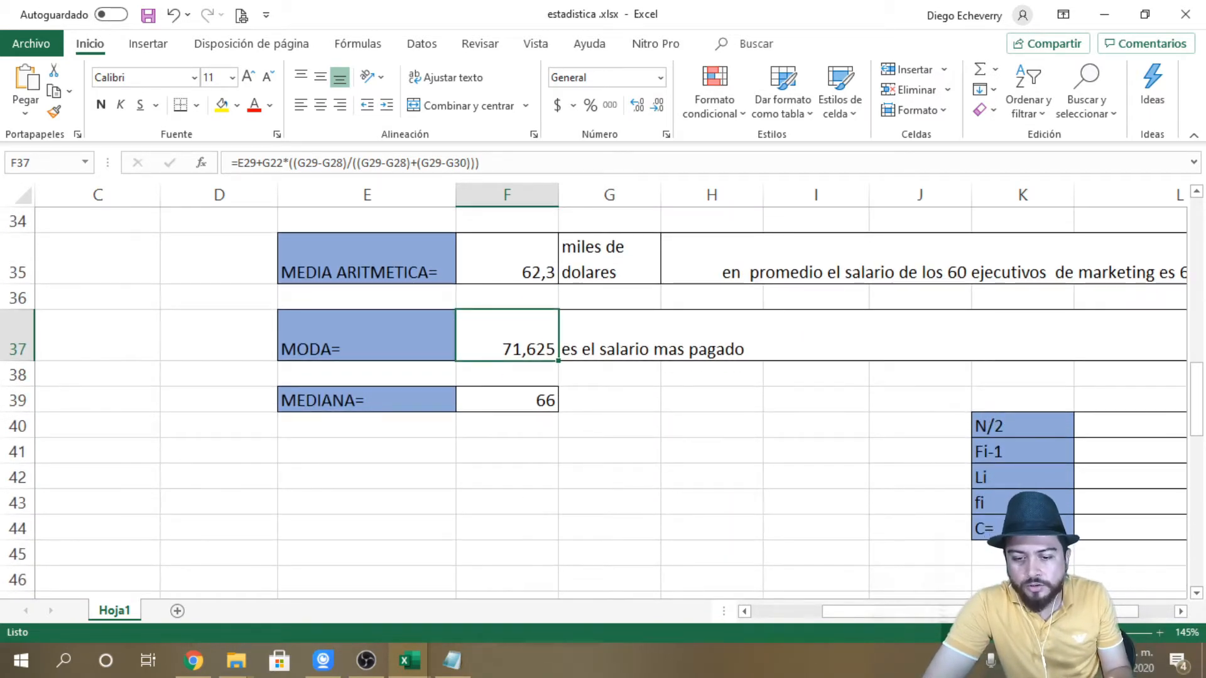
pyautogui.click(1022, 594)
pyautogui.hscroll(2, 1022, 595)
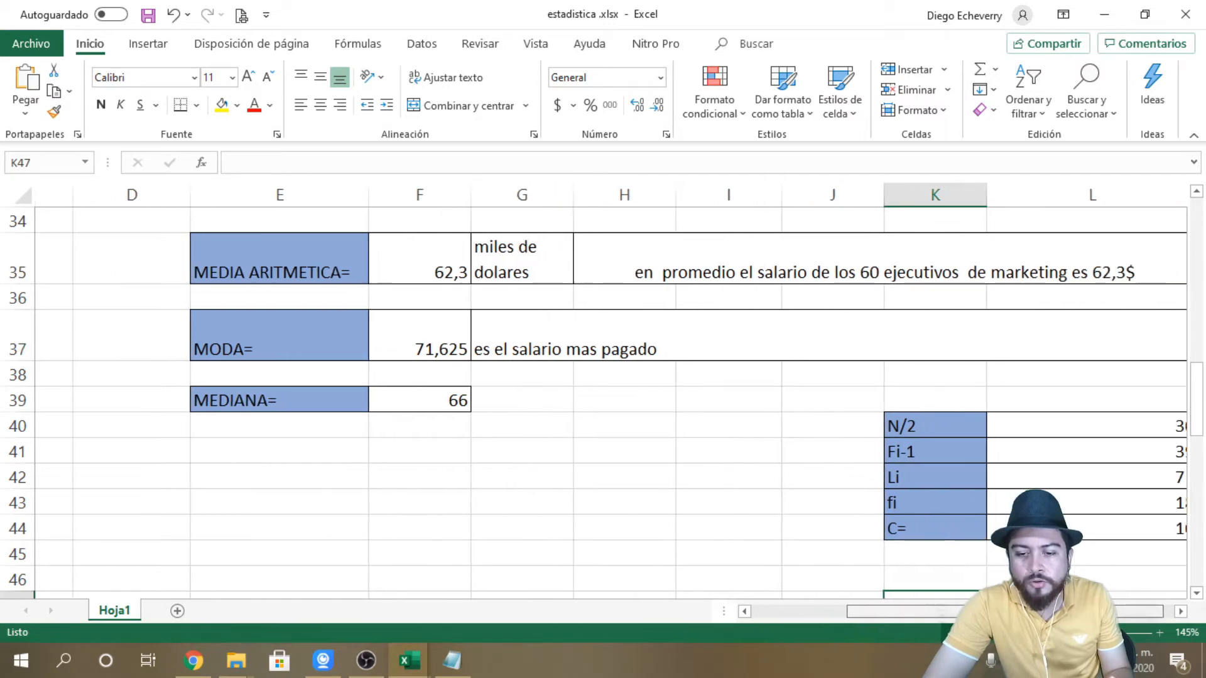
# Step: Inspect the N/2 value in L40 and compare it with the absolute frequency total in G32
pyautogui.click(920, 425)
pyautogui.click(1063, 425)
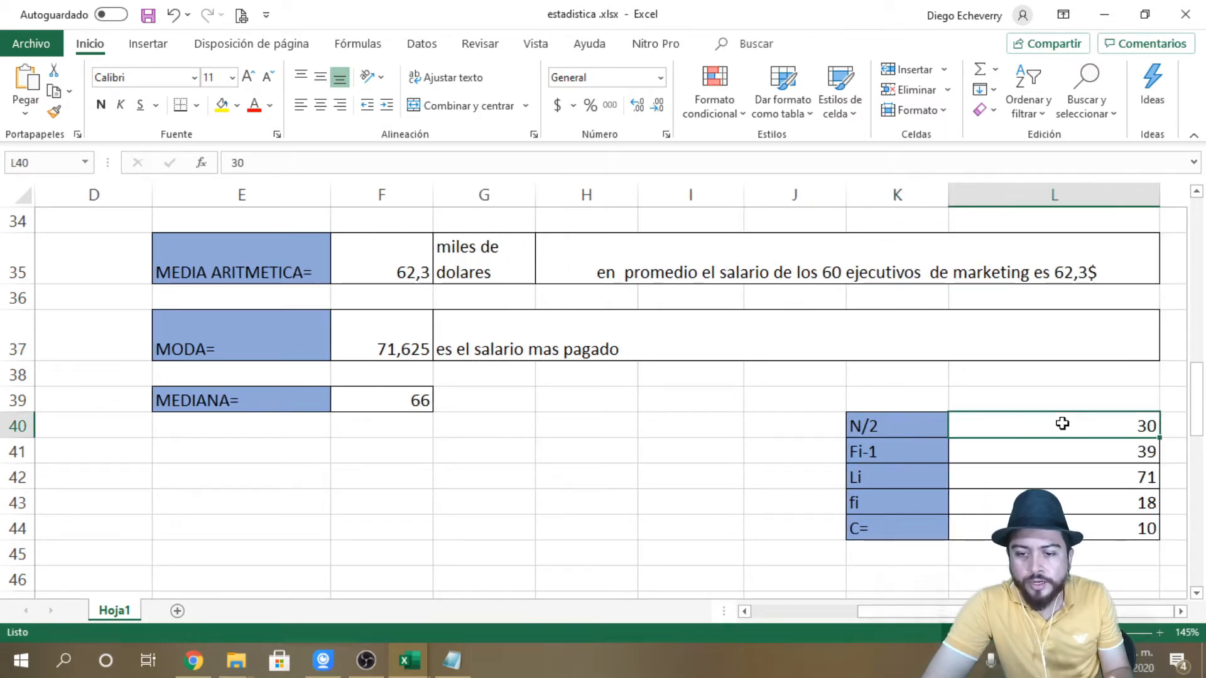
pyautogui.doubleClick(1062, 425)
pyautogui.scroll(6, 1061, 423)
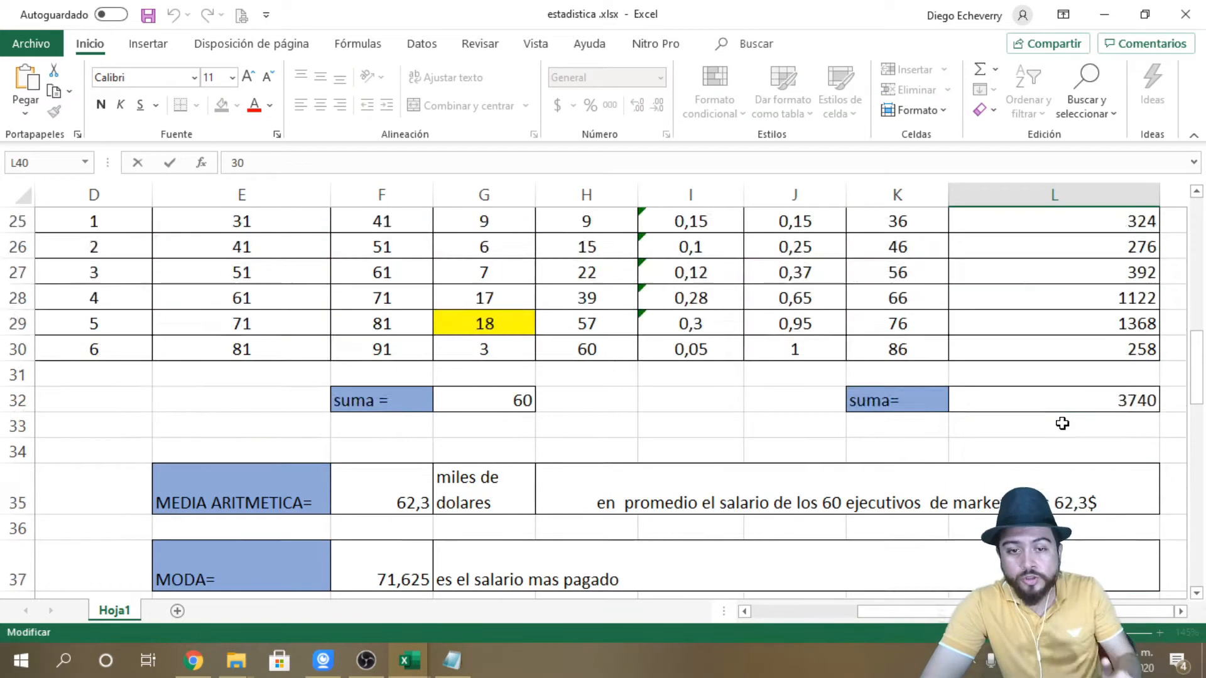
pyautogui.scroll(-4, 1061, 424)
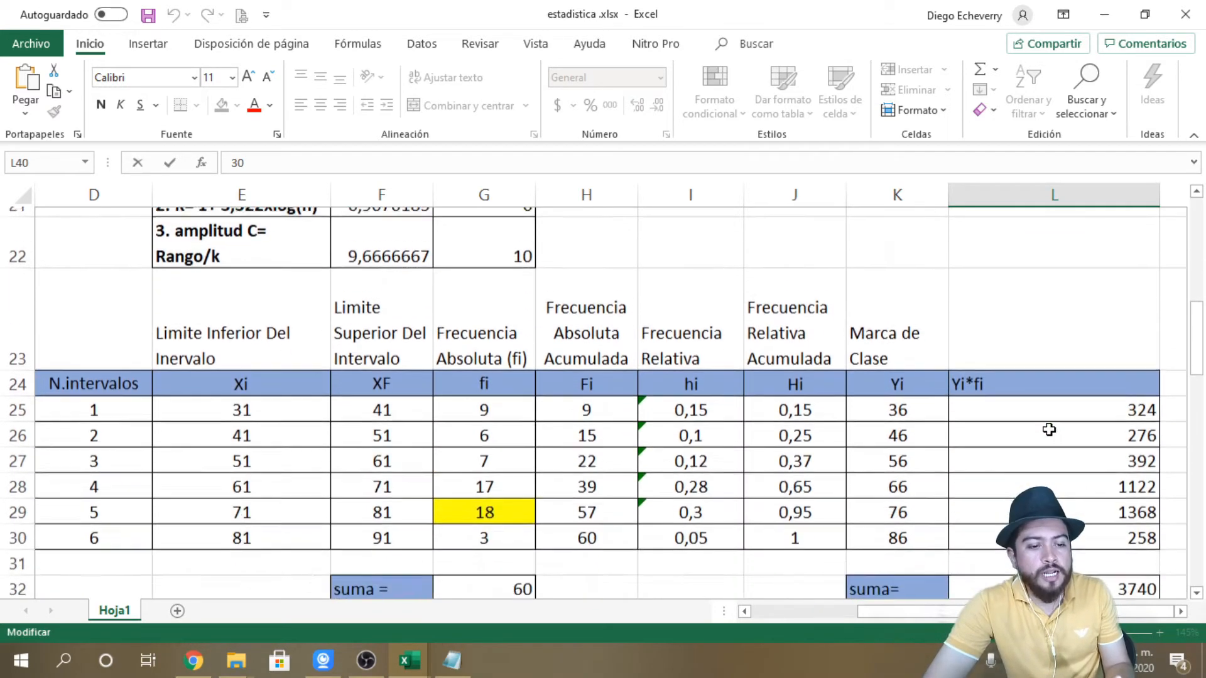
pyautogui.click(510, 327)
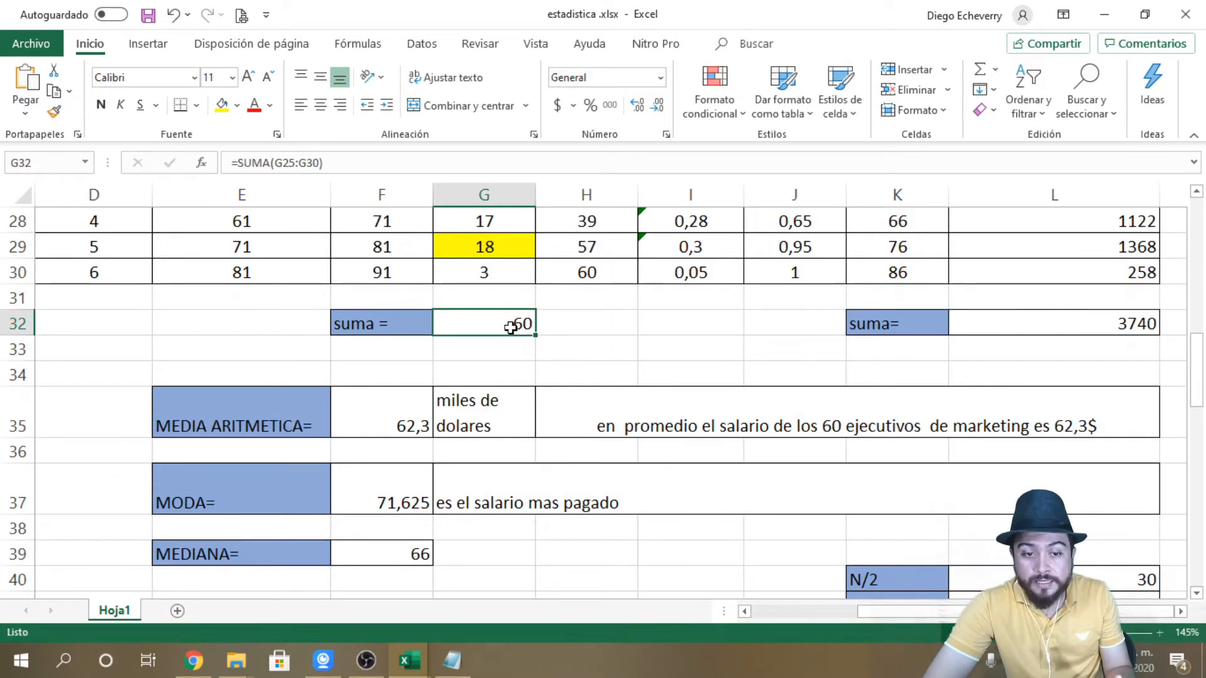
pyautogui.scroll(-1, 1023, 482)
pyautogui.click(1099, 505)
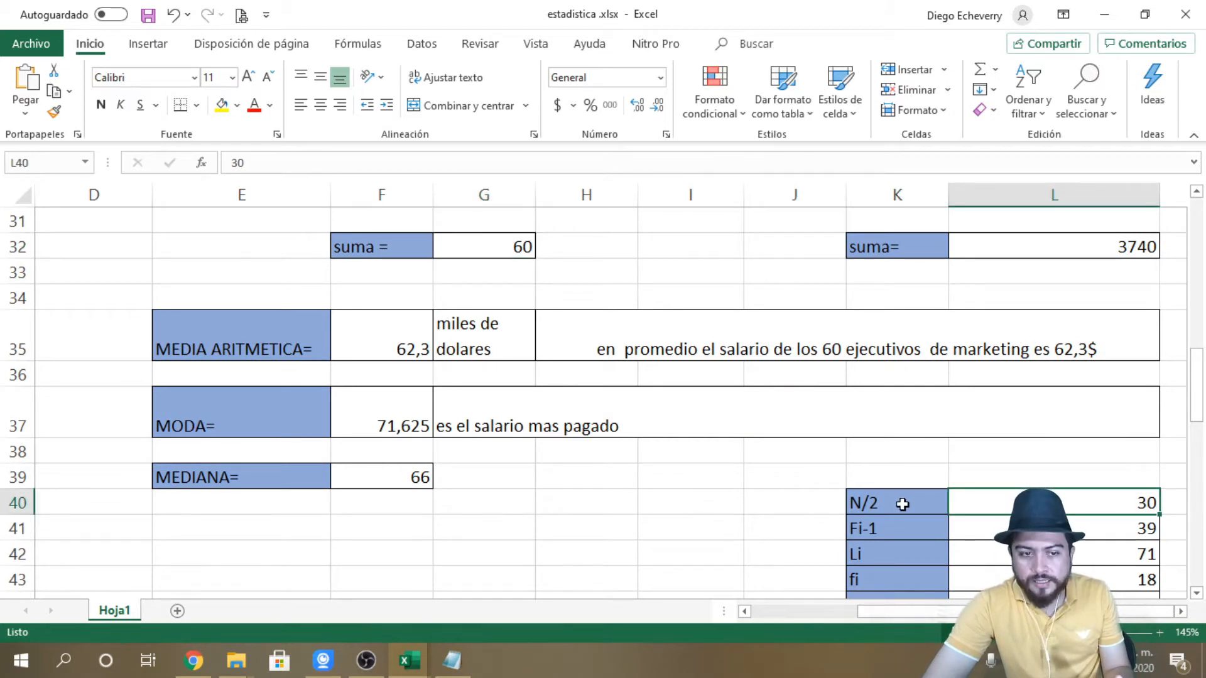
# Step: Change the label in K40 to n/2 with a lowercase n
pyautogui.click(867, 503)
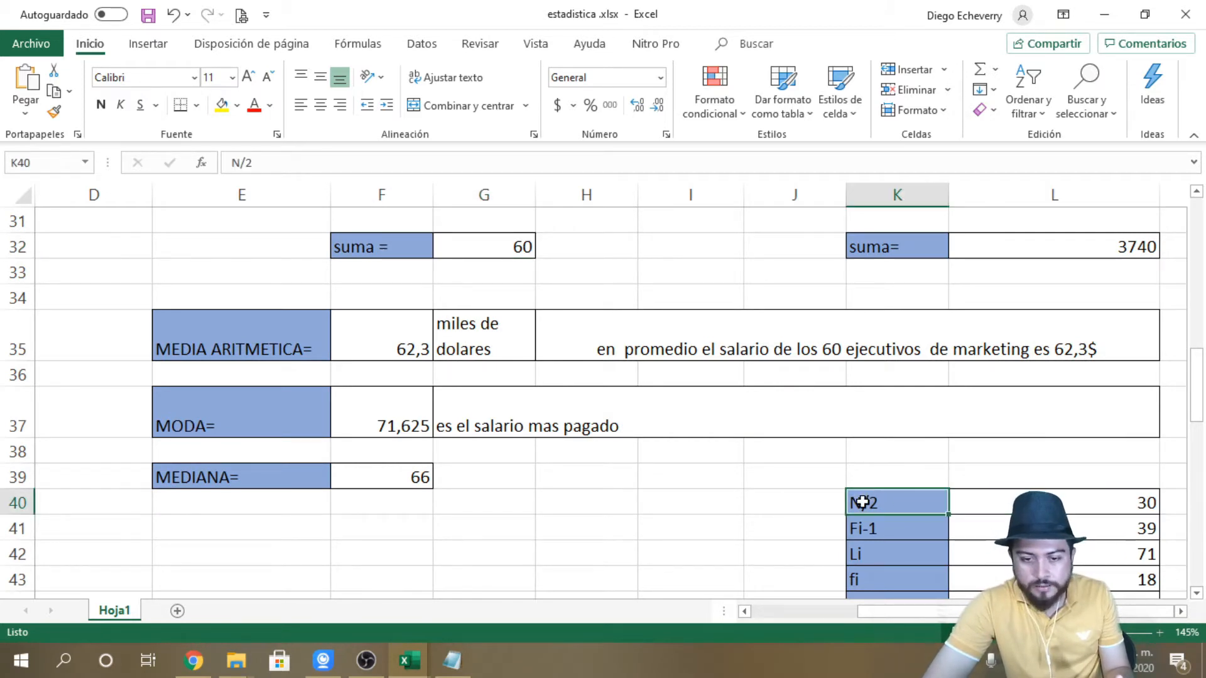
pyautogui.doubleClick(862, 502)
pyautogui.press('BackSpace')
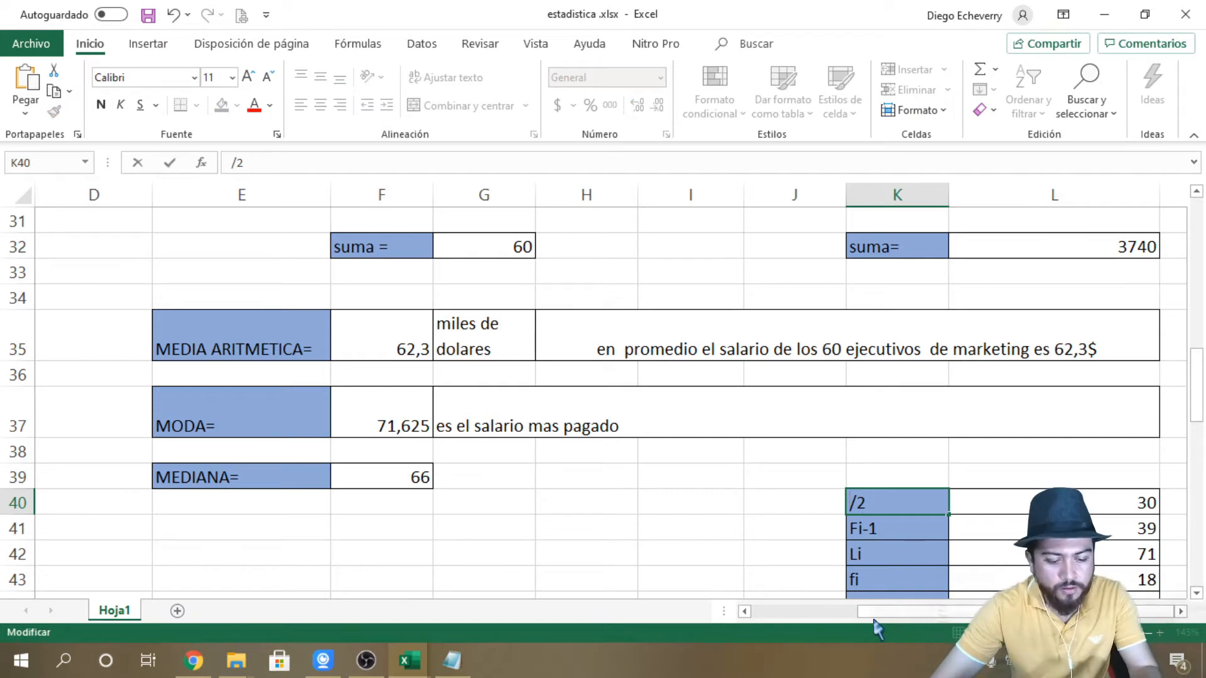
pyautogui.write('n')
pyautogui.press('Return')
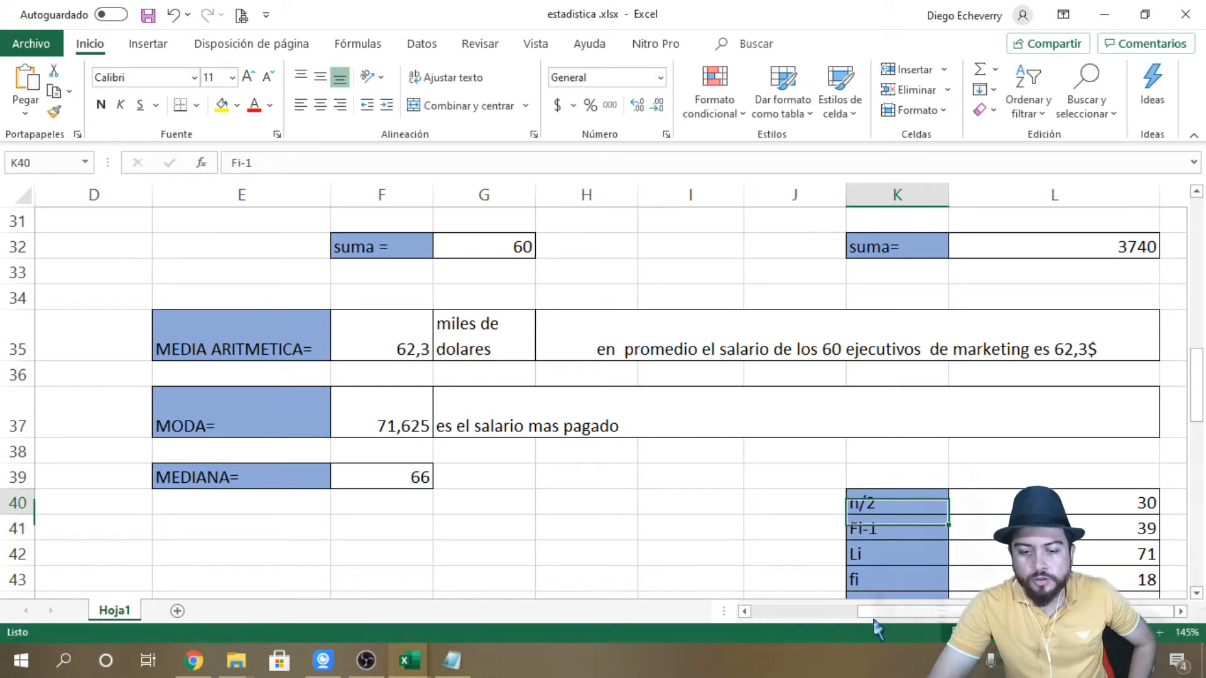
pyautogui.press('Up')
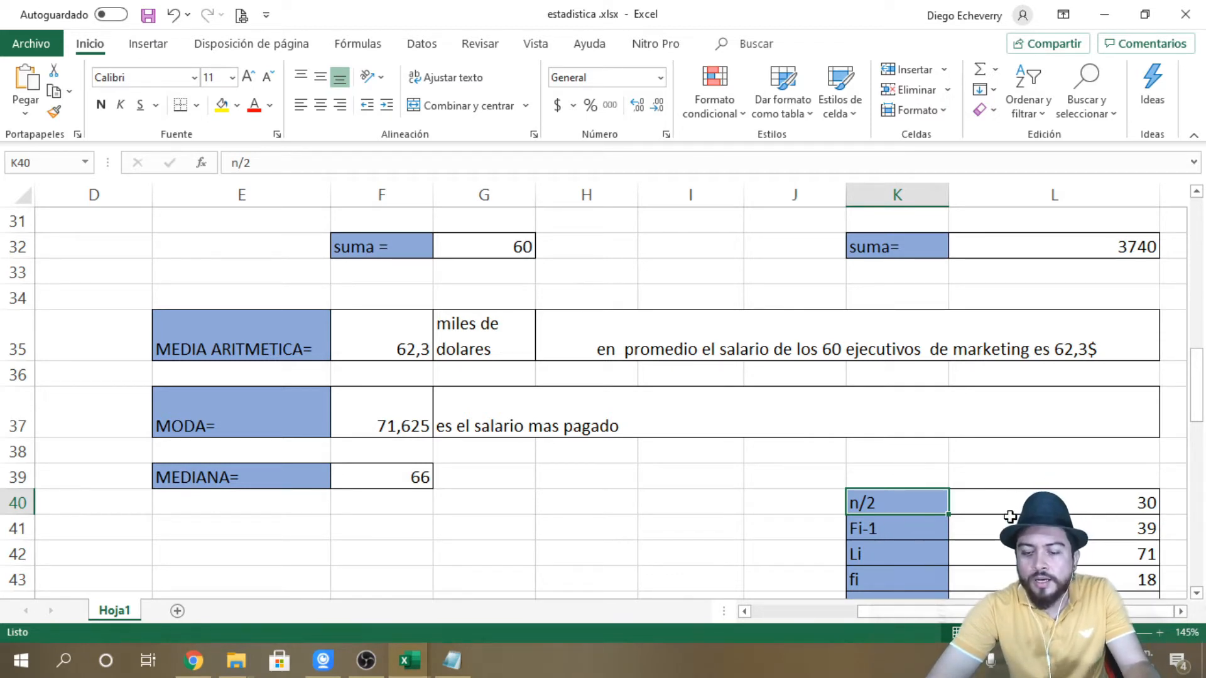
# Step: Select the Fi-1 row in K41:L41 and the n/2 row in K40:L40 to compare the two median terms
pyautogui.click(919, 535)
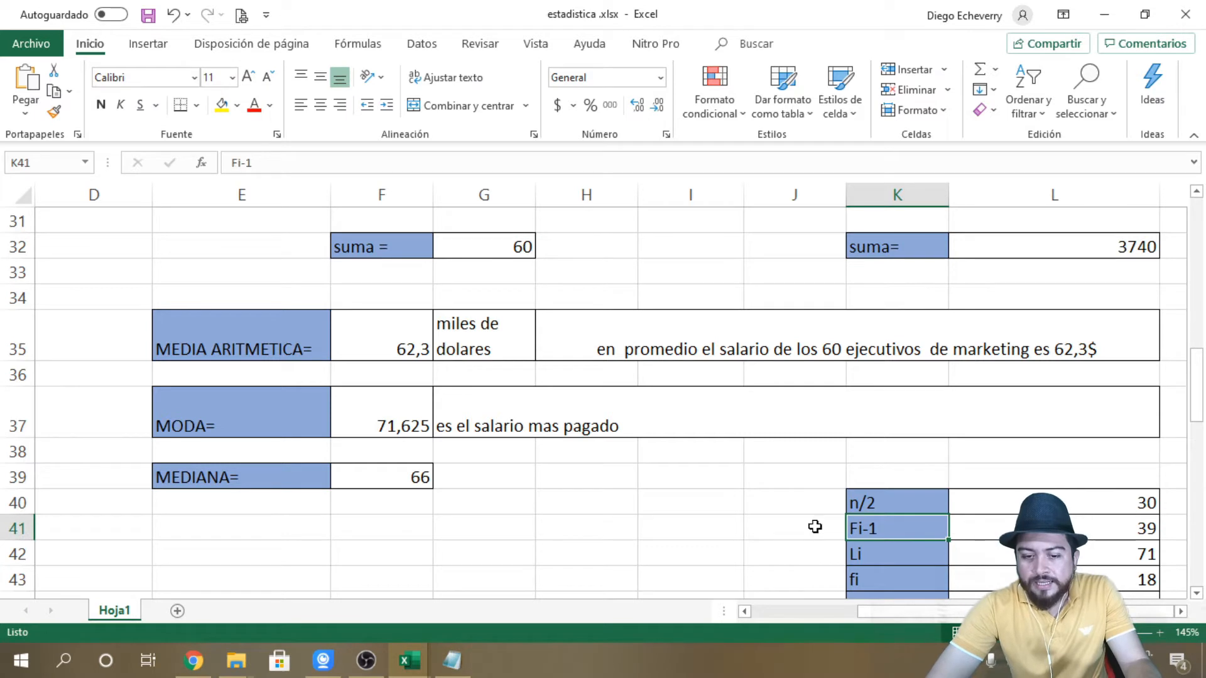
pyautogui.moveTo(876, 530); pyautogui.dragTo(1067, 528)
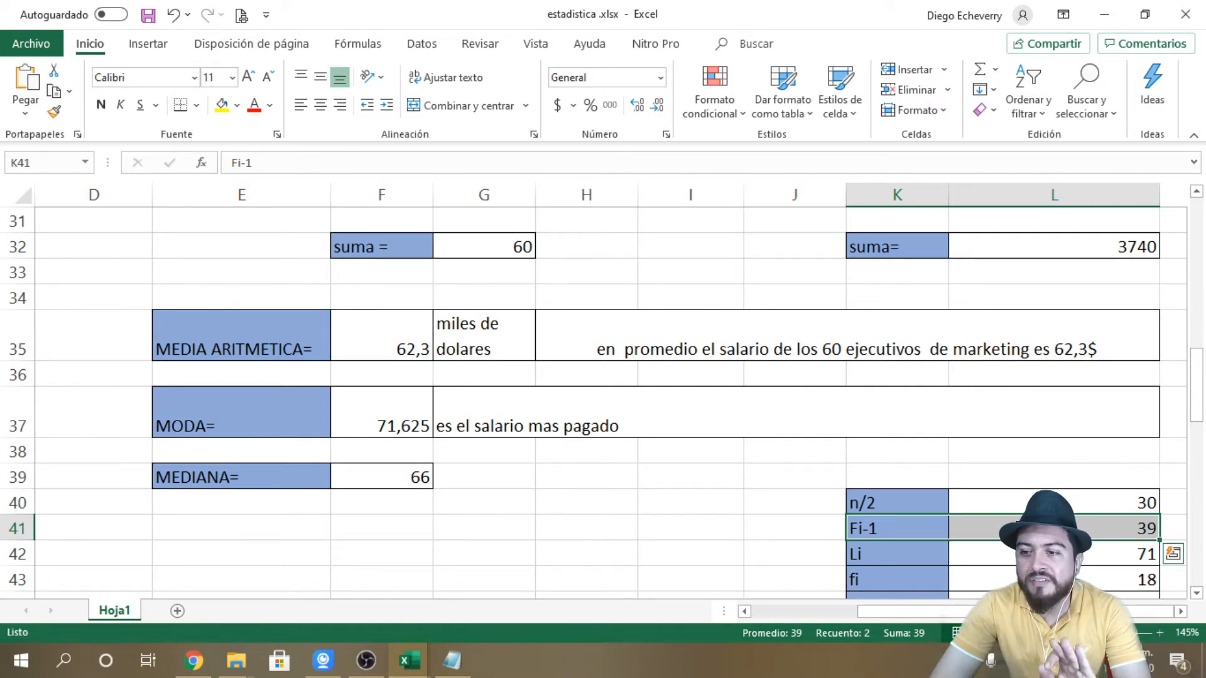
pyautogui.click(979, 502)
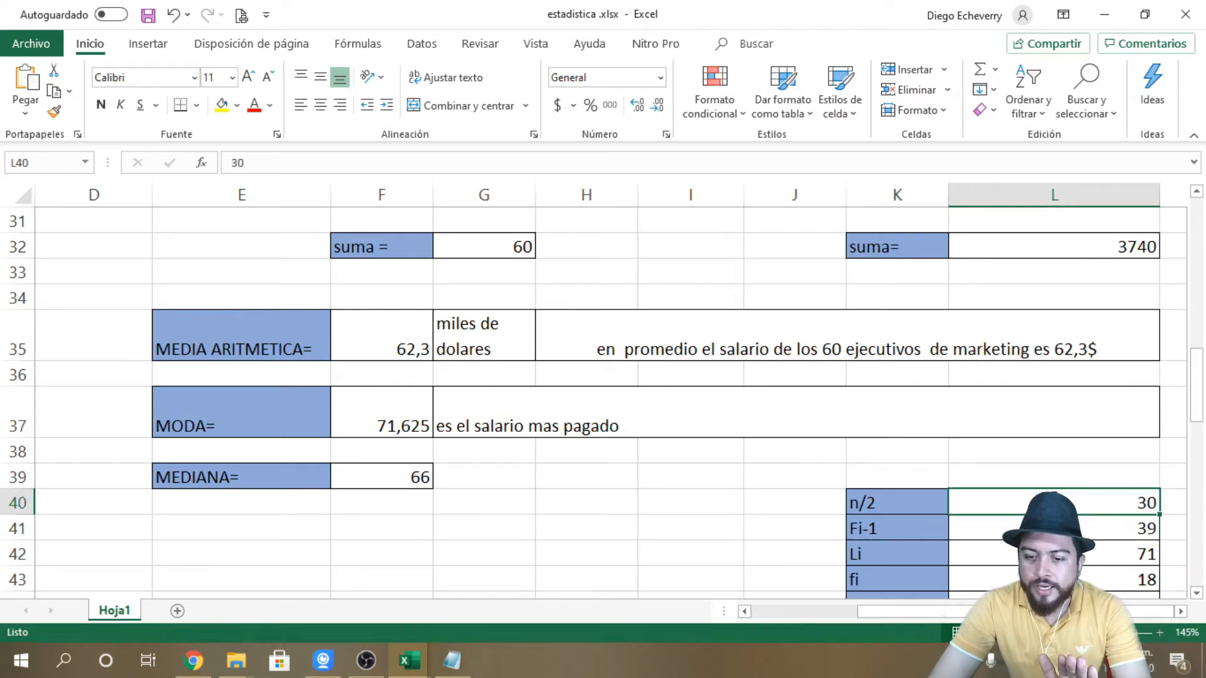
pyautogui.moveTo(1032, 502); pyautogui.dragTo(1032, 502)
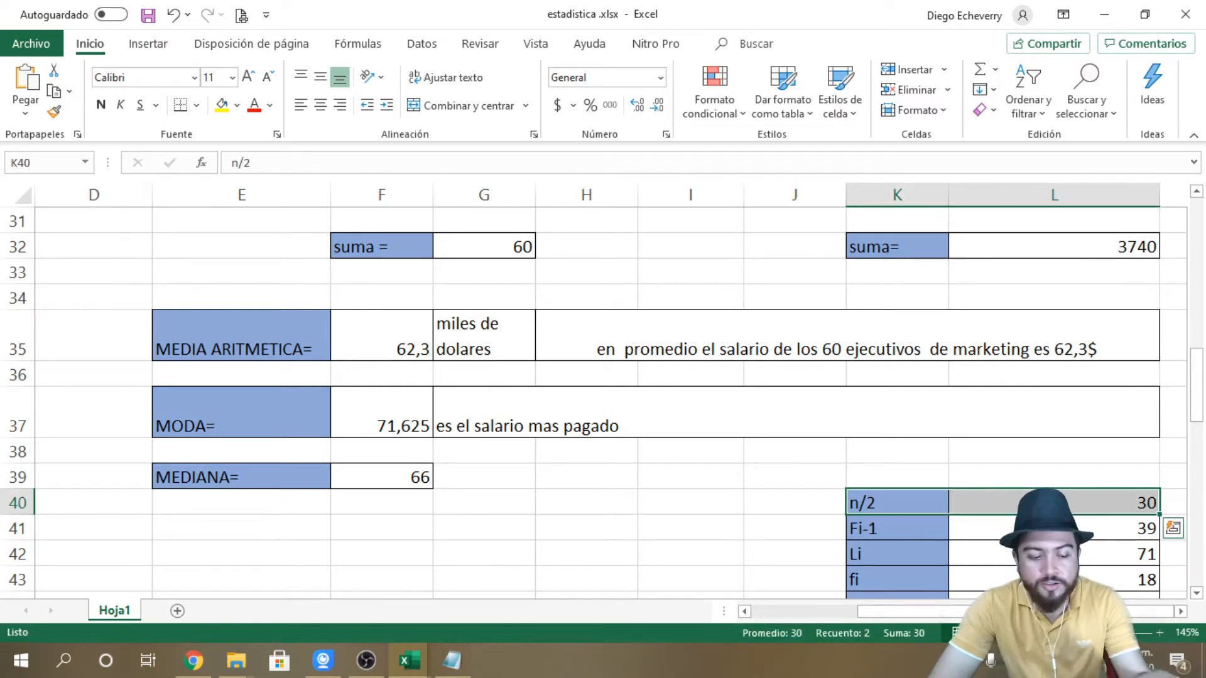
# Step: Compare the n/2 row with the enlarged Mediana formula on the course page and return to Excel
pyautogui.hotkey('alt', 'Tab')
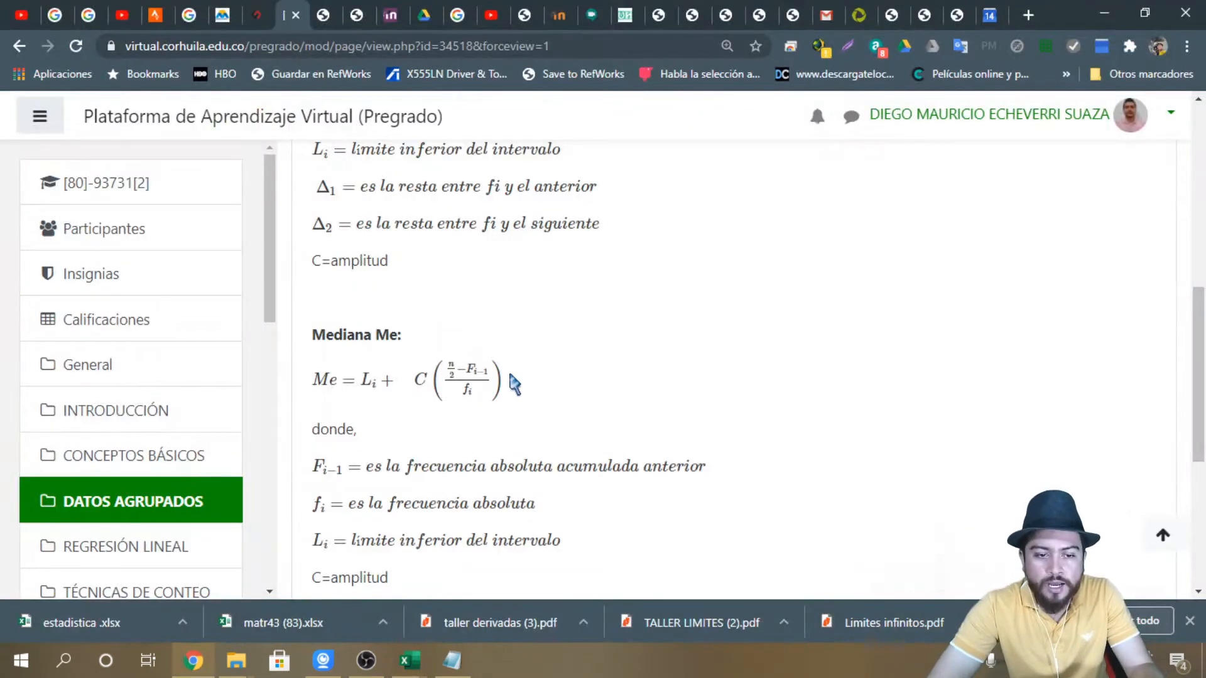
pyautogui.doubleClick(486, 384)
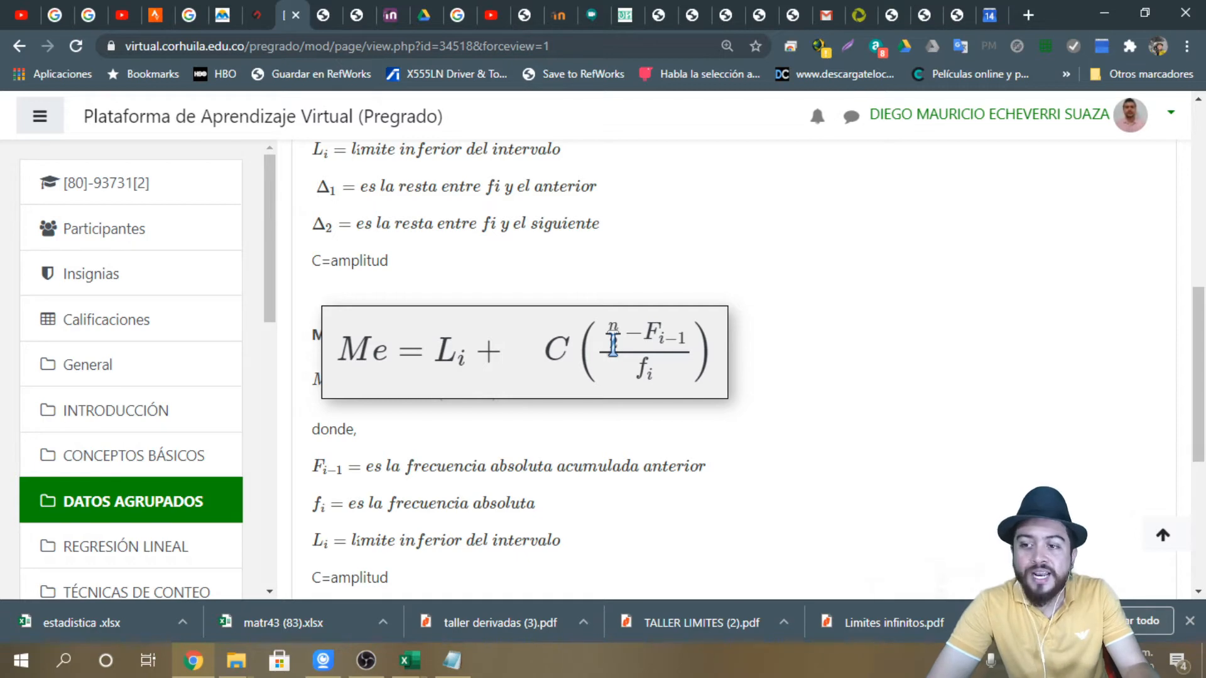
pyautogui.hotkey('alt', 'Tab')
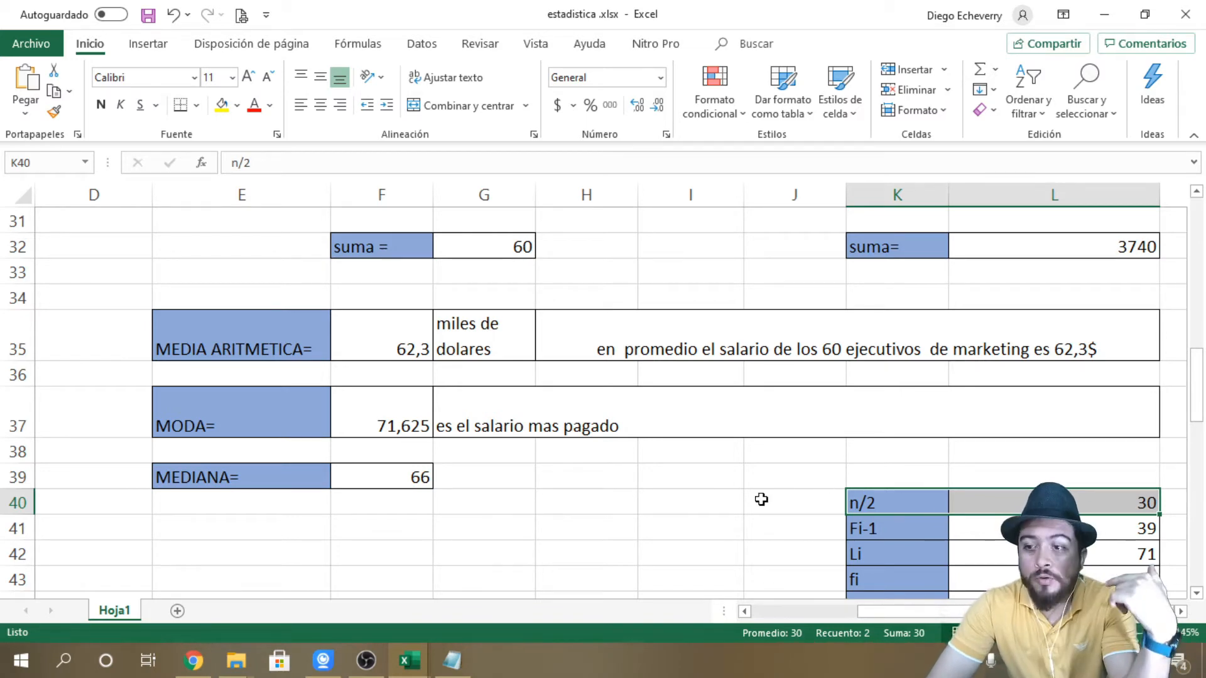
# Step: Inspect the Frecuencia Absoluta Acumulada heading in H23 and the n/2 value in L40
pyautogui.scroll(4, 761, 500)
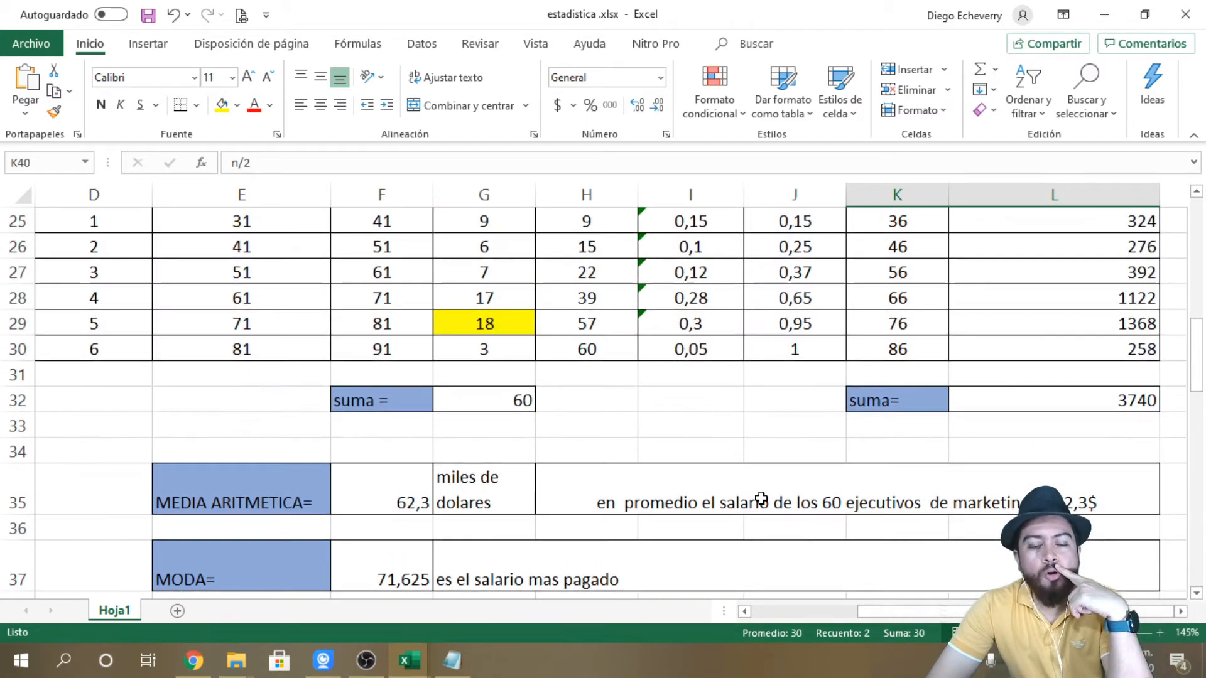
pyautogui.scroll(-1, 761, 500)
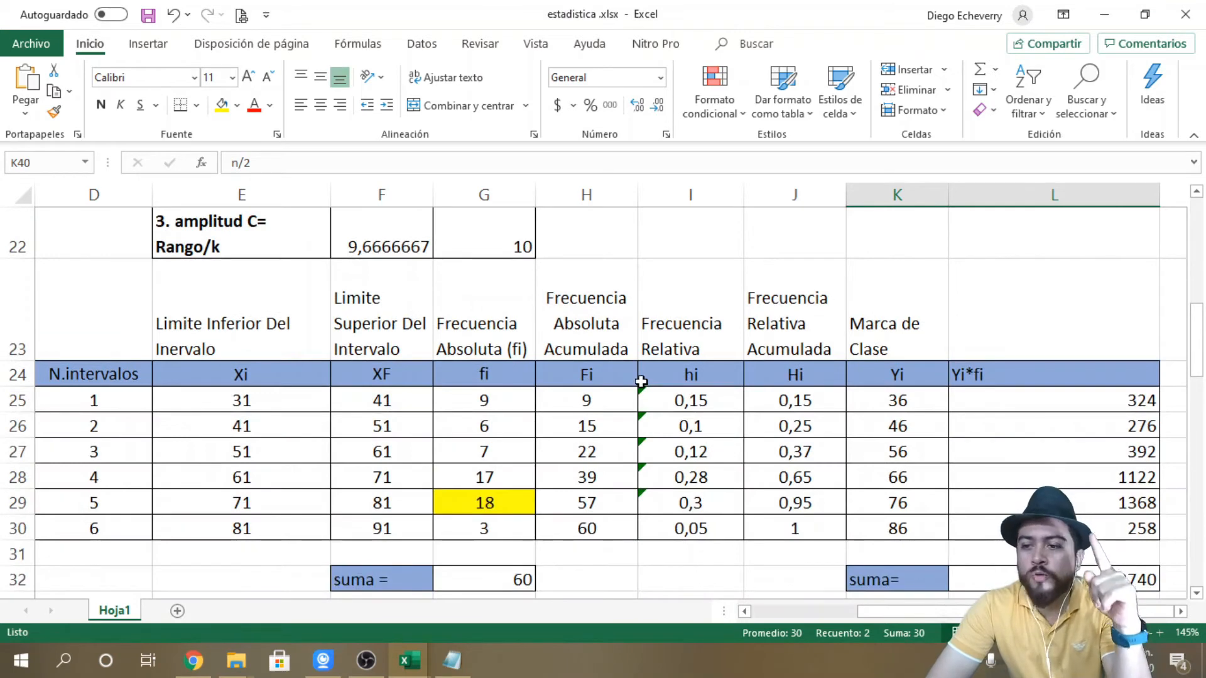
pyautogui.click(614, 324)
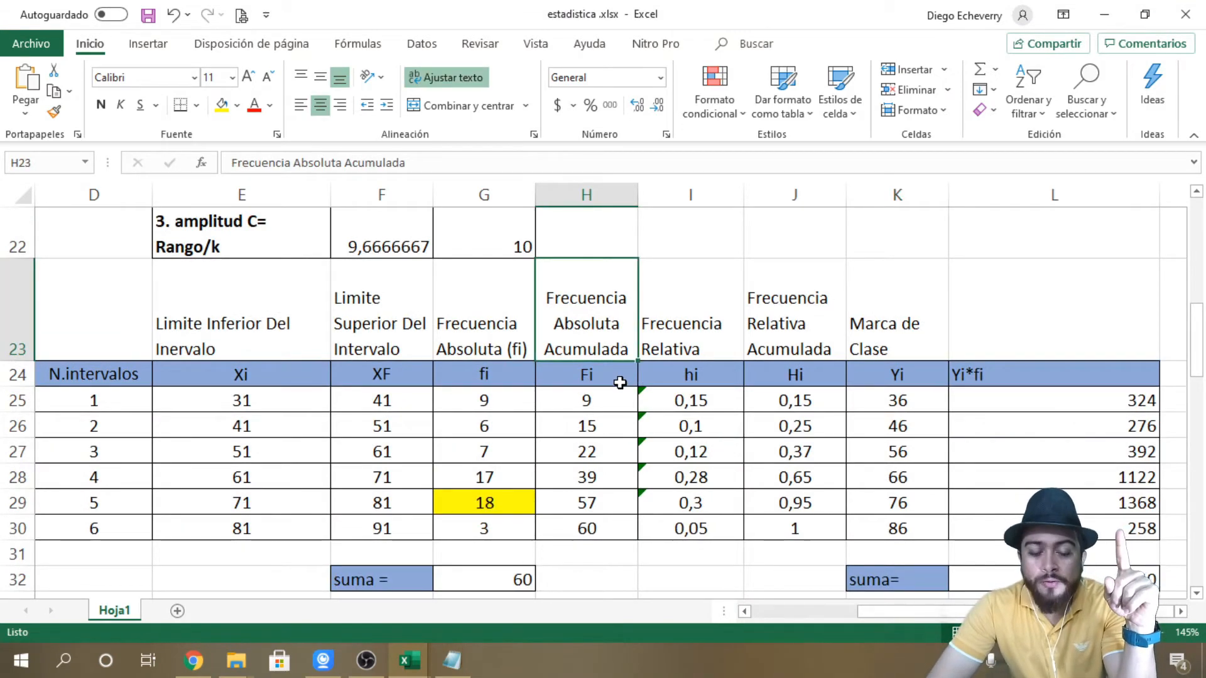
pyautogui.scroll(-3, 743, 456)
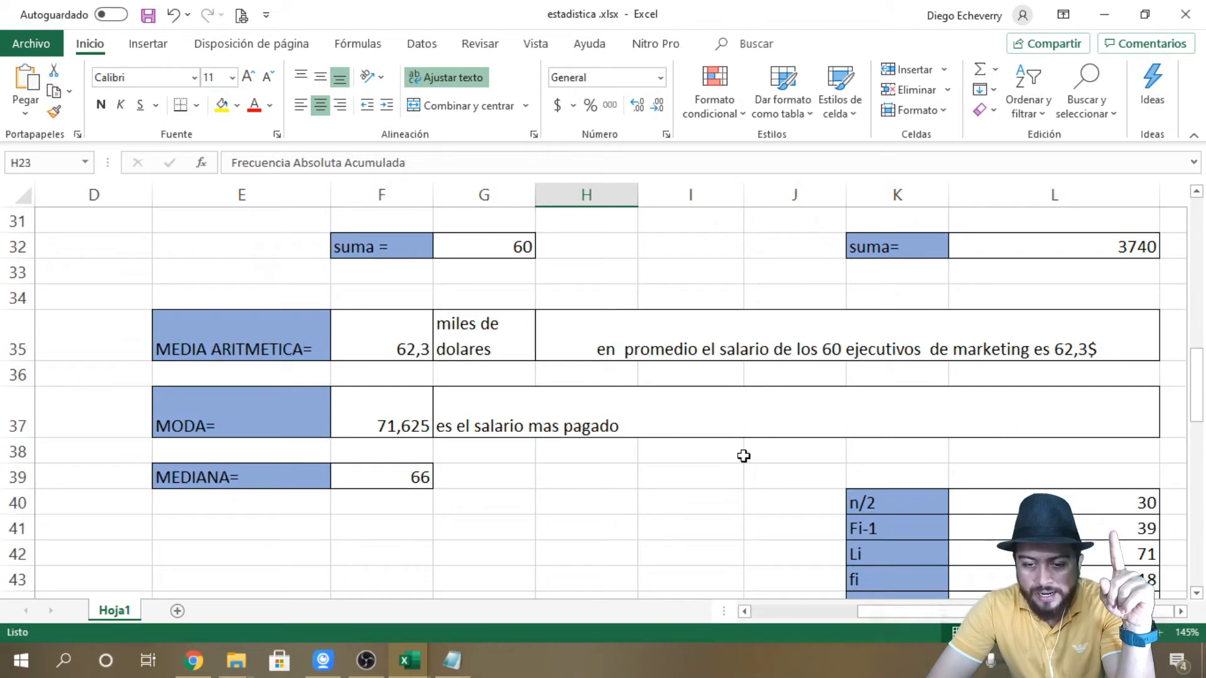
pyautogui.click(1147, 503)
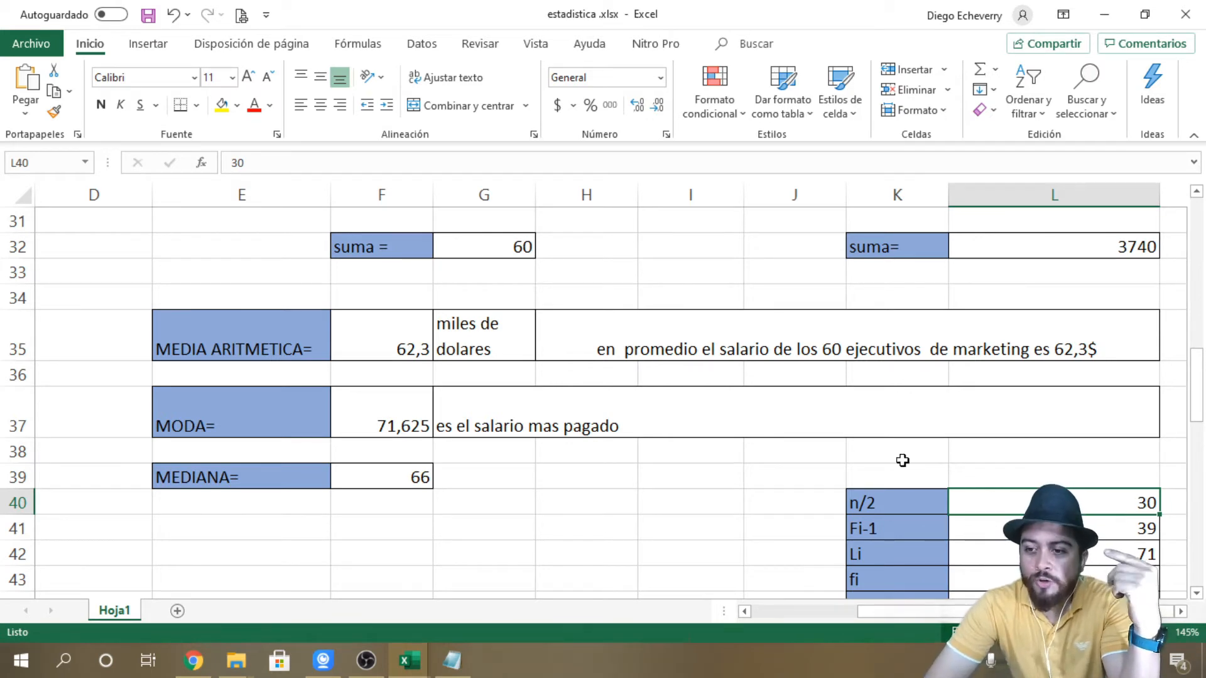
# Step: Examine the first interval's cumulative frequency in H25 together with its limits in E25 and F25
pyautogui.scroll(4, 835, 498)
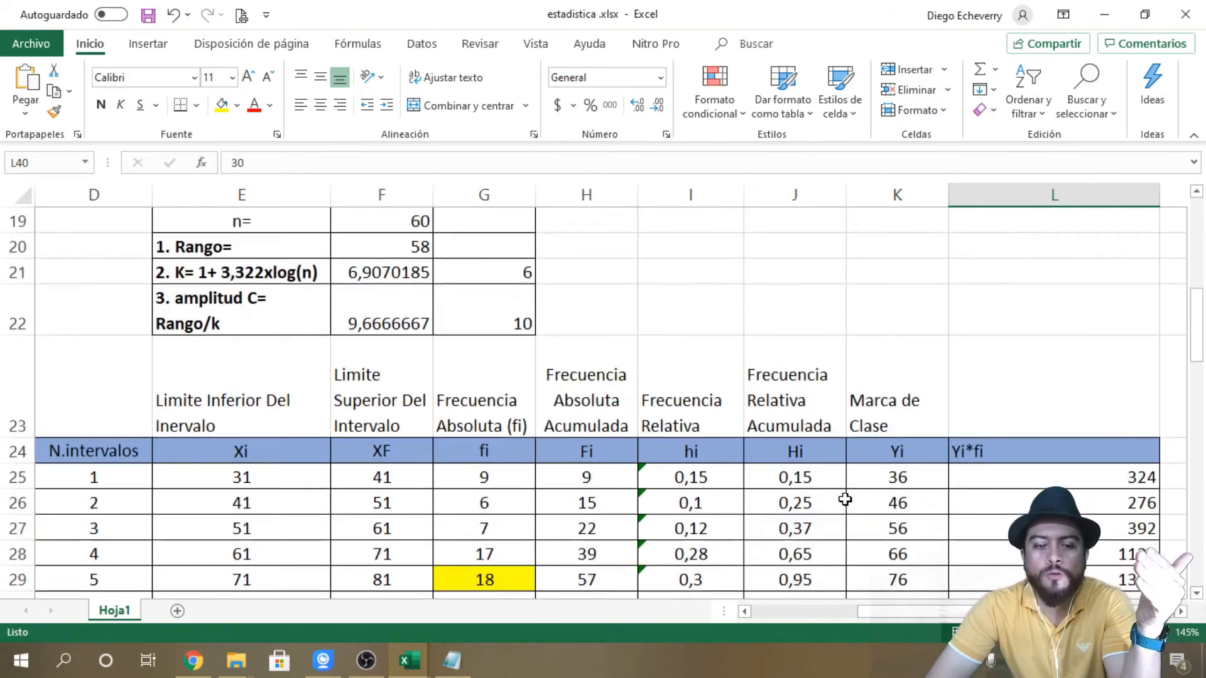
pyautogui.scroll(-1, 844, 499)
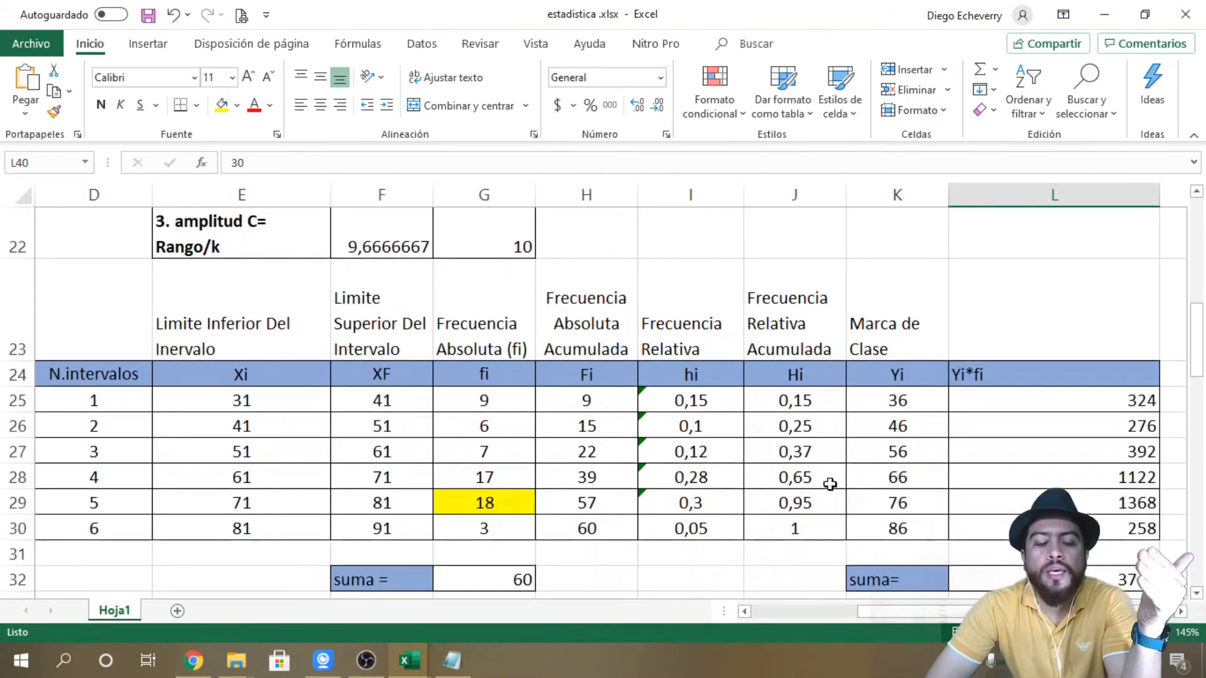
pyautogui.click(616, 382)
pyautogui.click(609, 407)
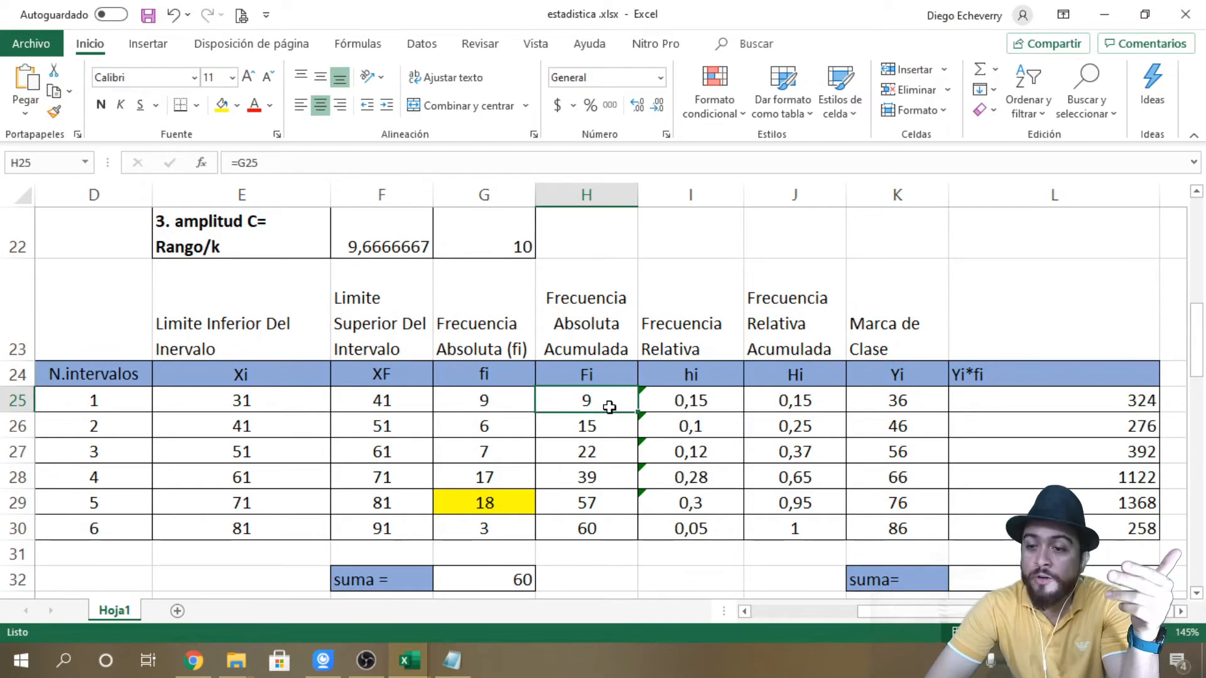
pyautogui.click(268, 403)
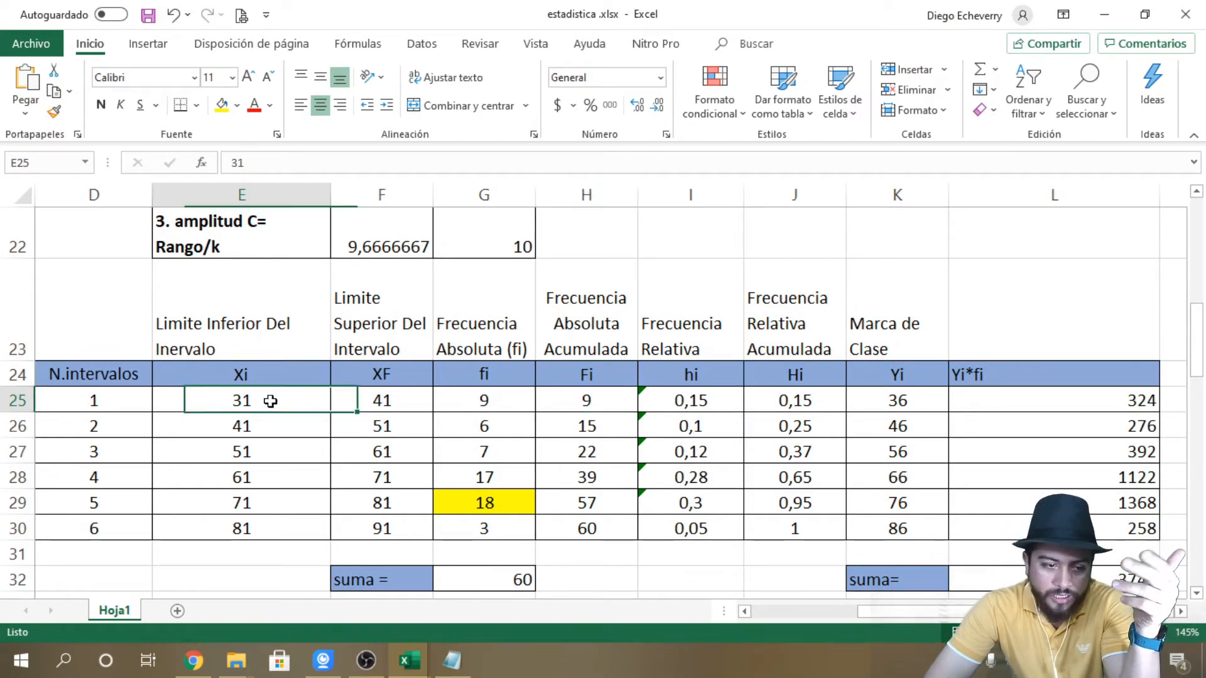
pyautogui.click(351, 397)
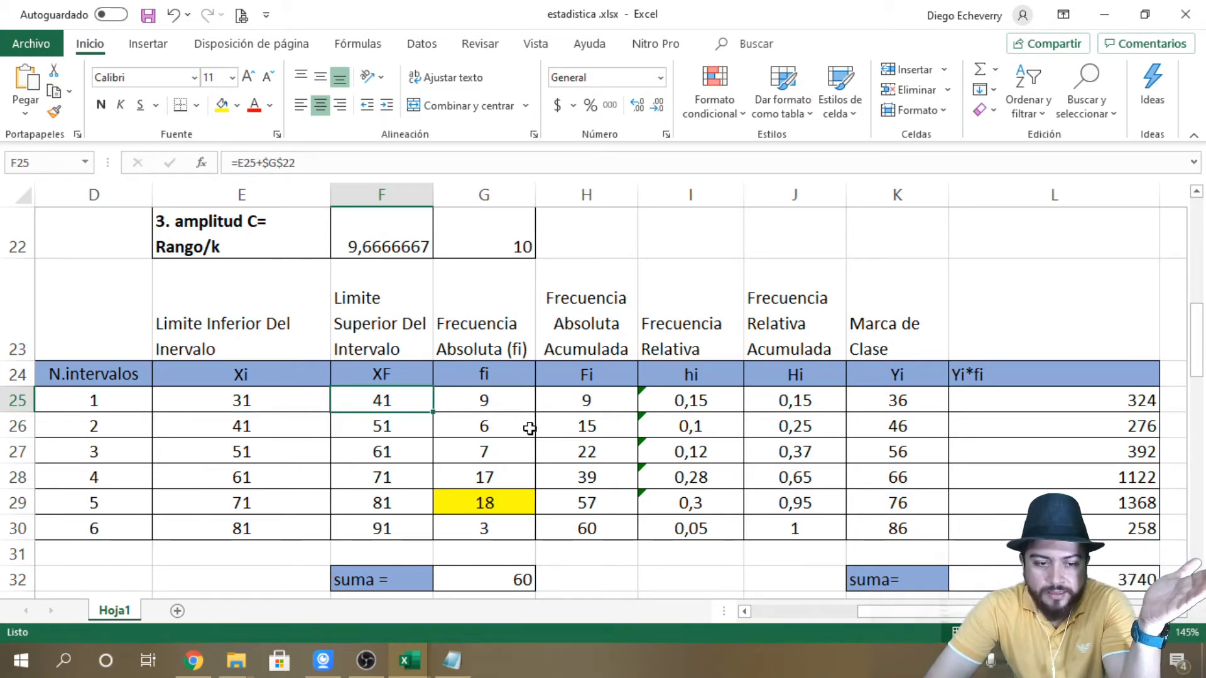
# Step: Examine the second interval's cumulative frequency in H26 alongside its limits in E26 and F26 and the absolute frequencies in G25 and G26
pyautogui.click(609, 427)
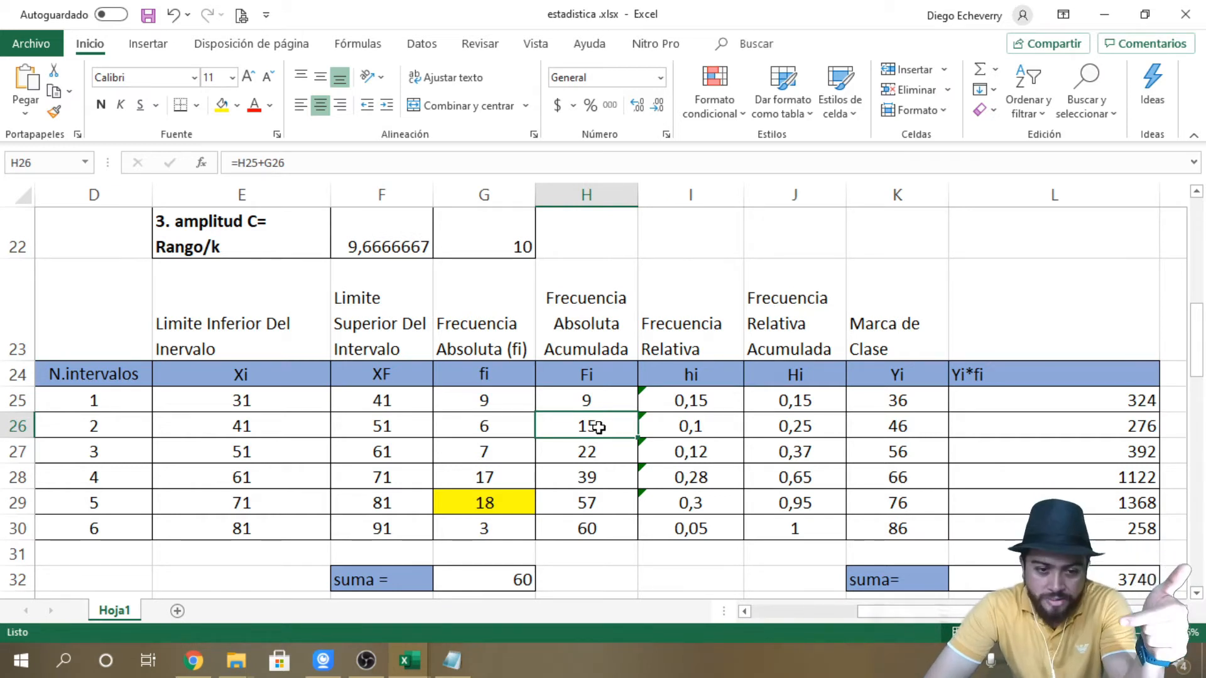
pyautogui.click(503, 424)
pyautogui.click(264, 431)
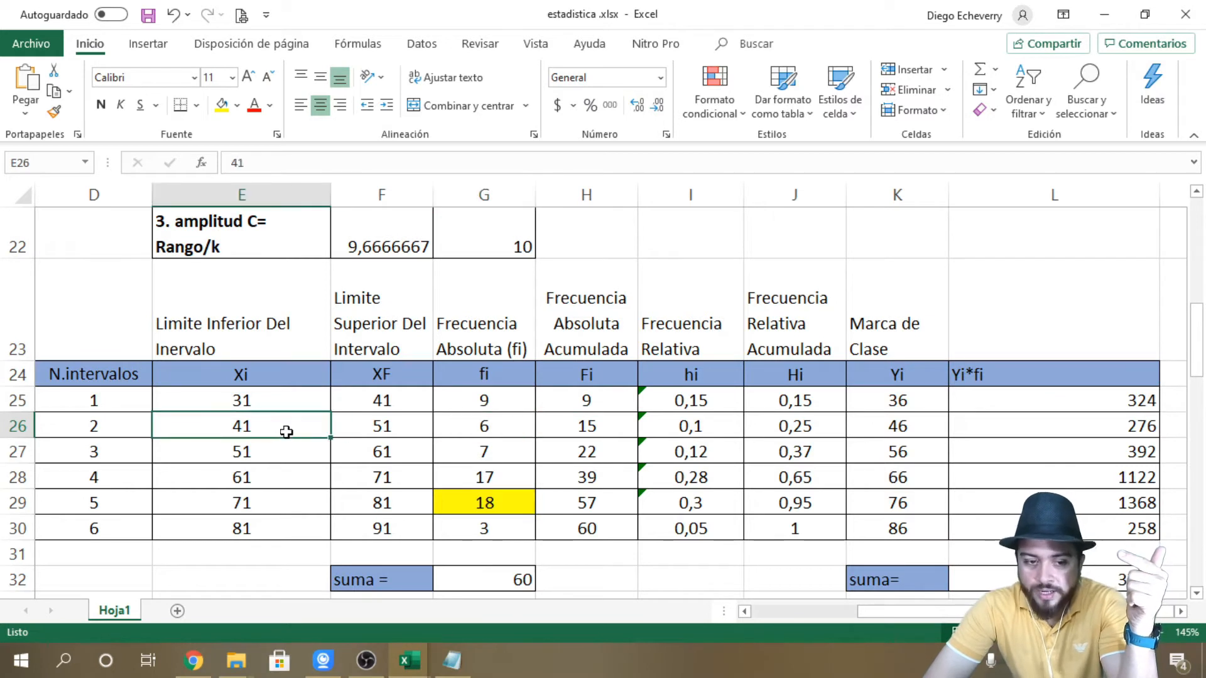
pyautogui.click(365, 430)
pyautogui.click(454, 399)
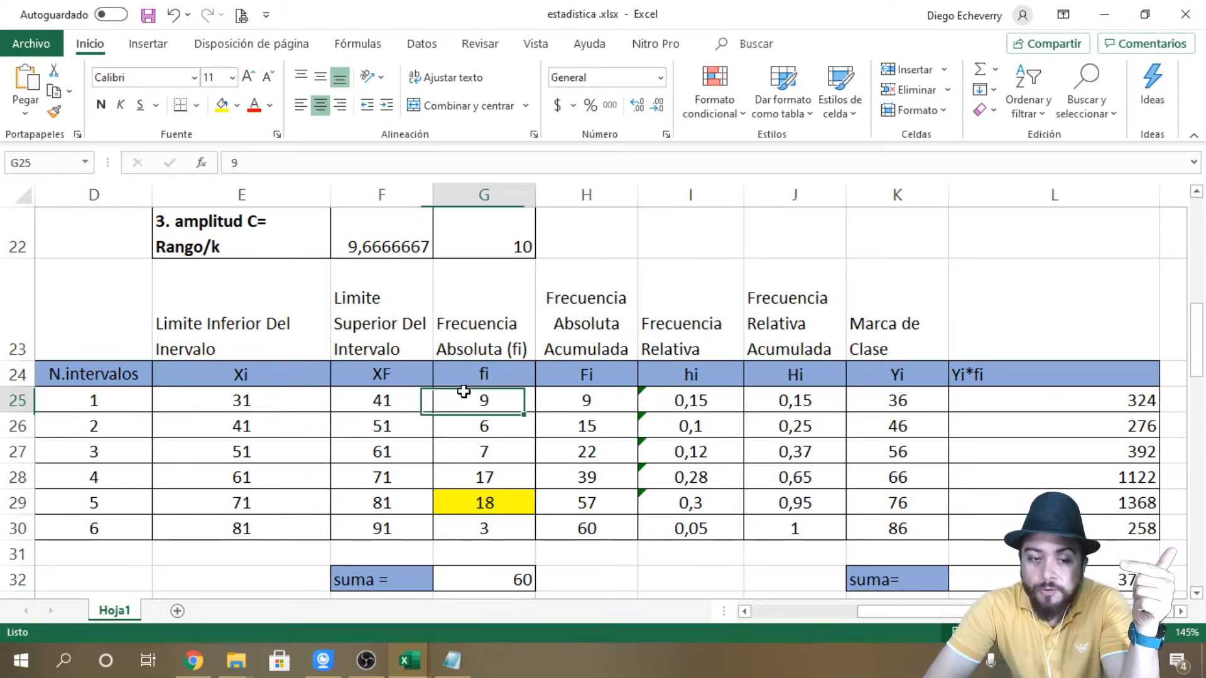
# Step: Trace the third interval's cumulative frequency in H27 back to the absolute frequencies in G25:G27 and their interval limits
pyautogui.click(587, 424)
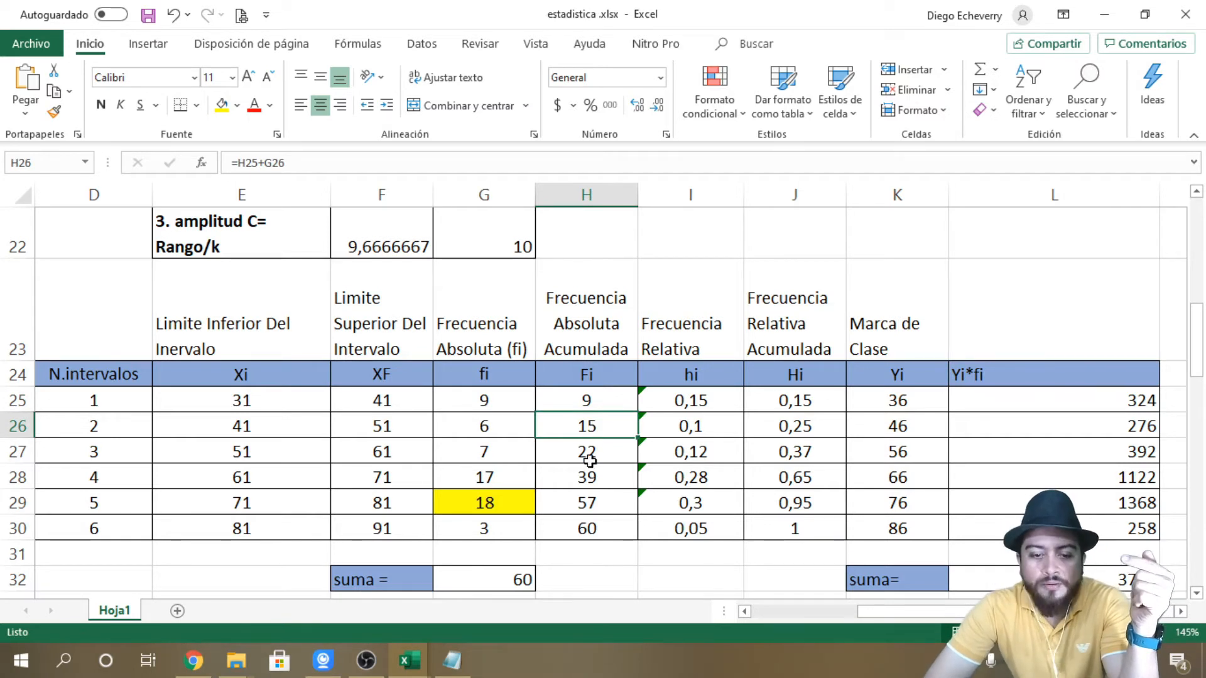
pyautogui.click(591, 455)
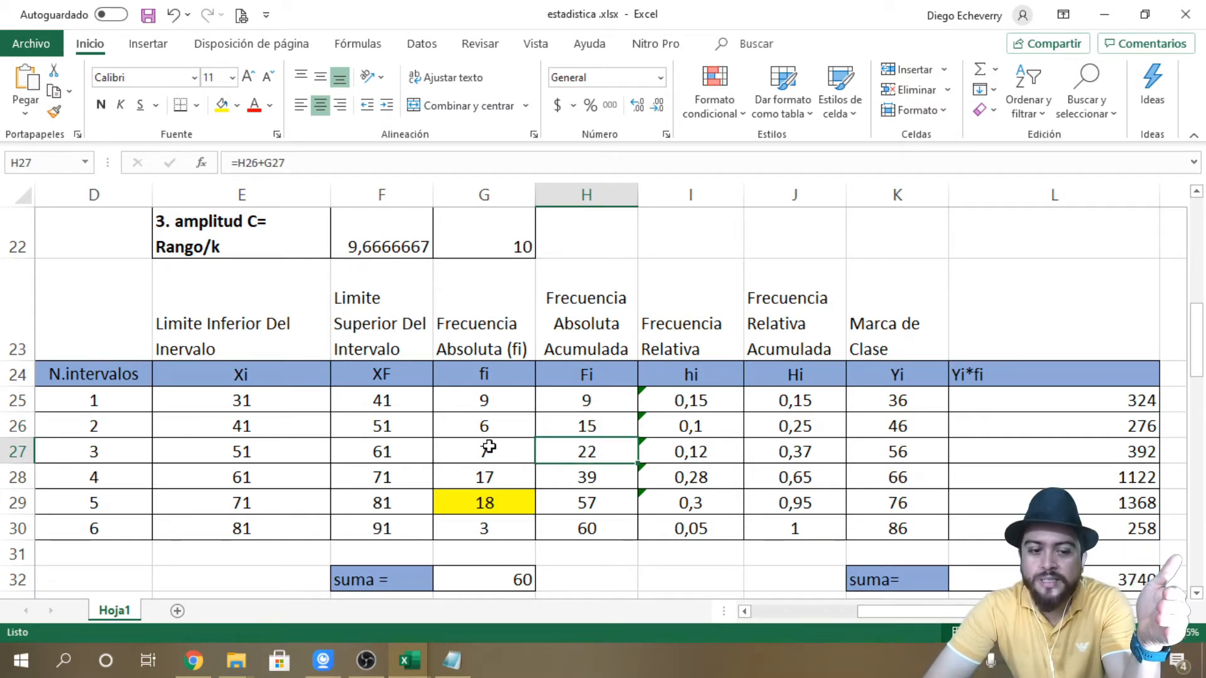
pyautogui.click(491, 396)
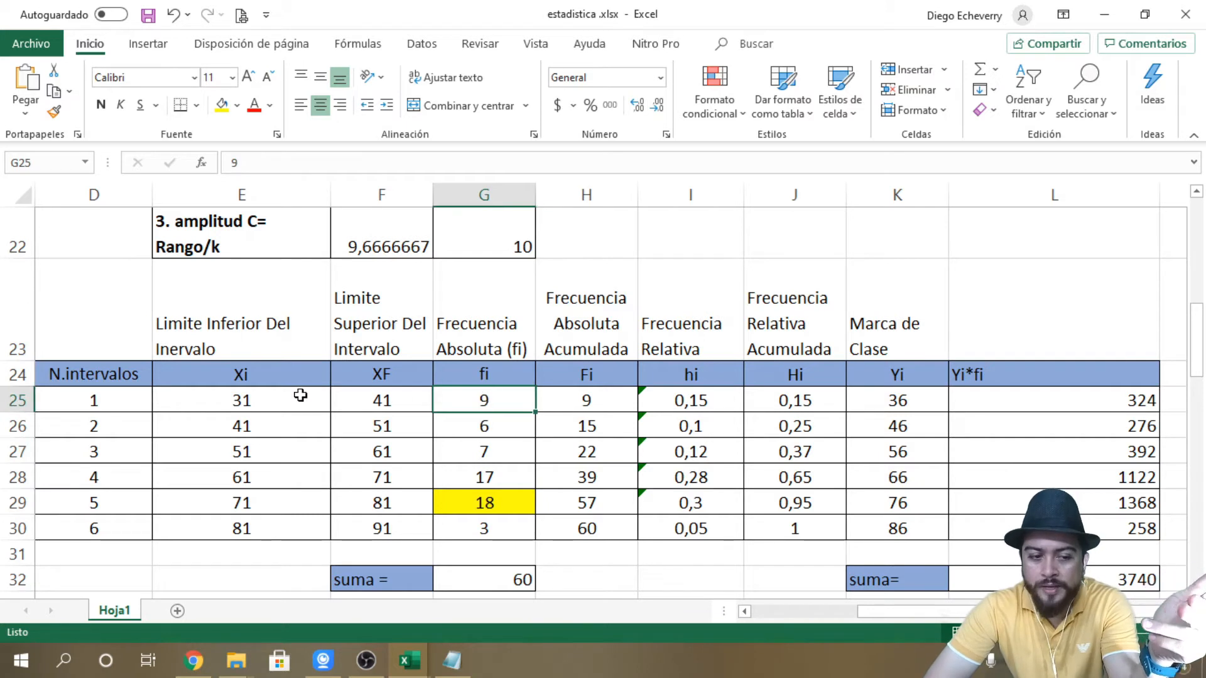
pyautogui.click(466, 425)
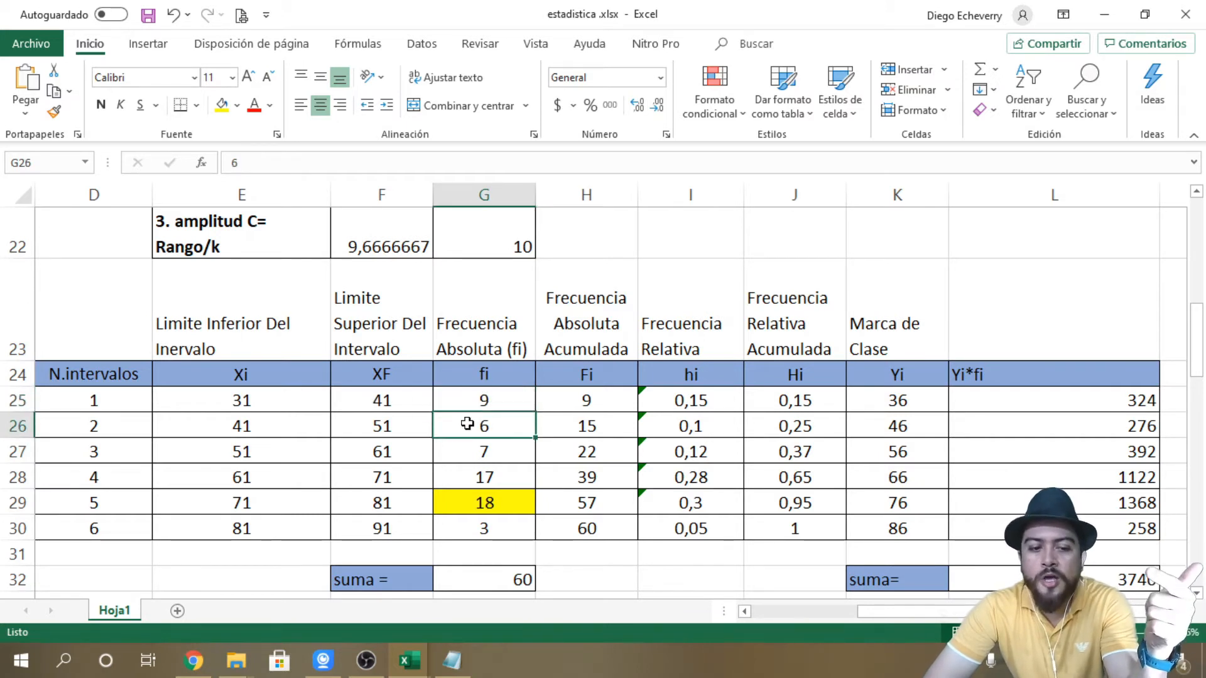
pyautogui.click(265, 431)
pyautogui.click(392, 425)
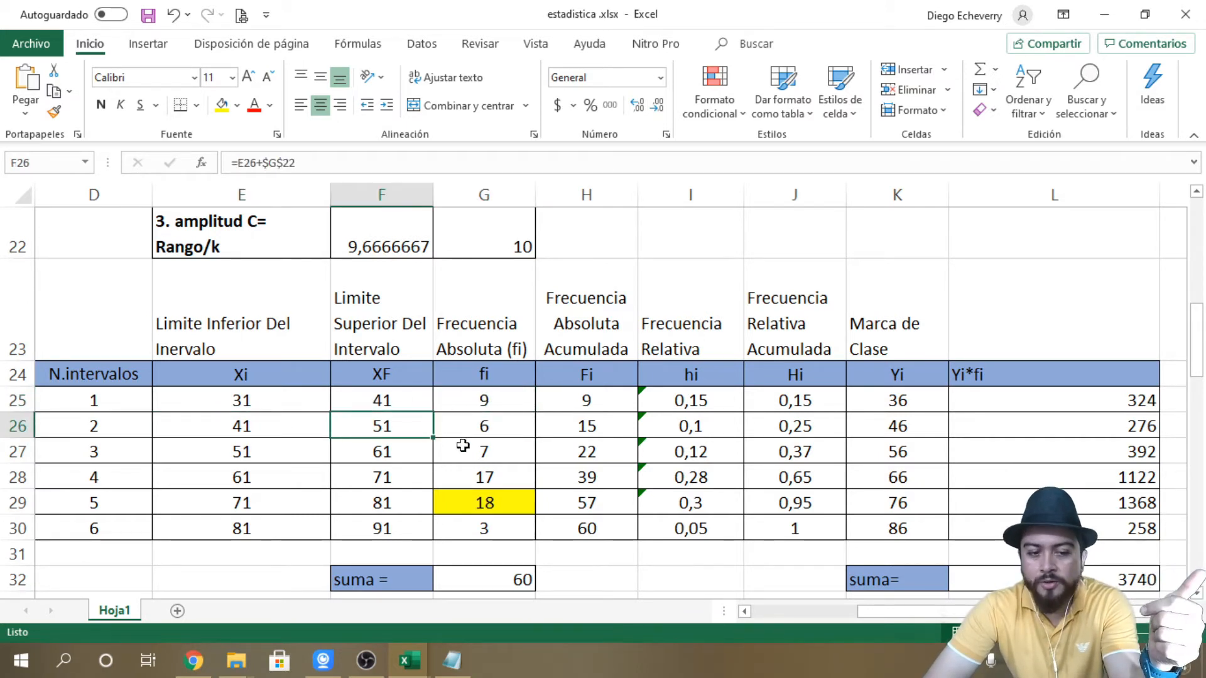
pyautogui.click(489, 452)
pyautogui.click(313, 450)
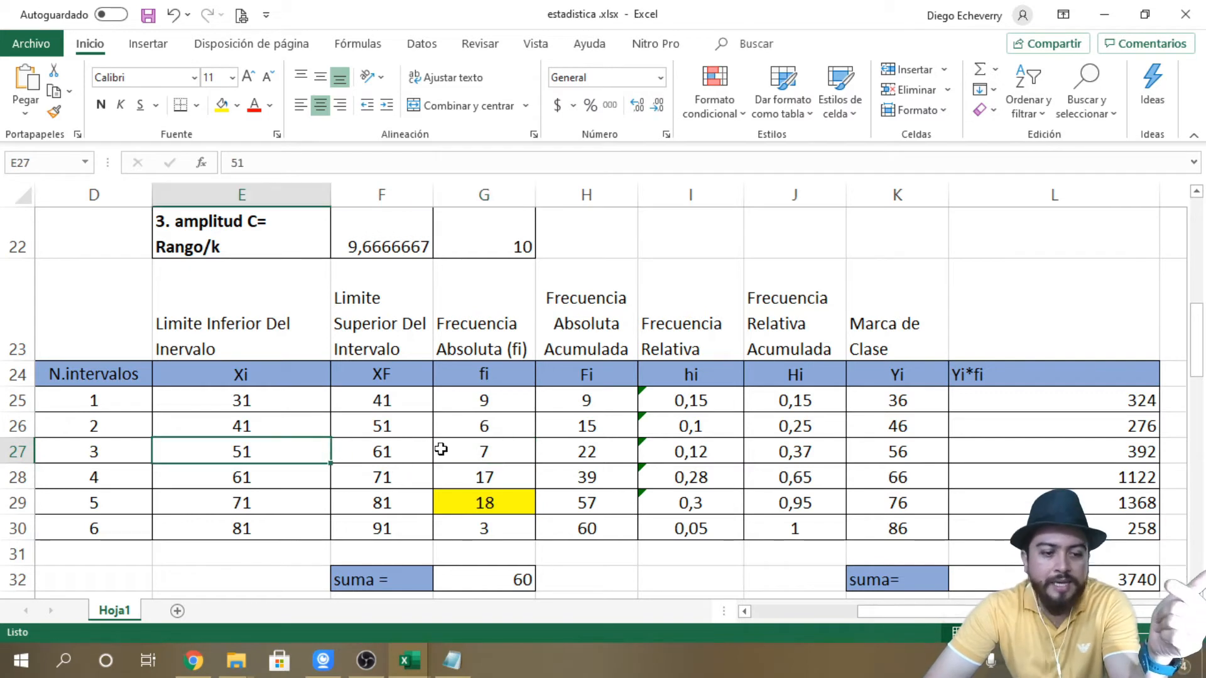
pyautogui.click(587, 450)
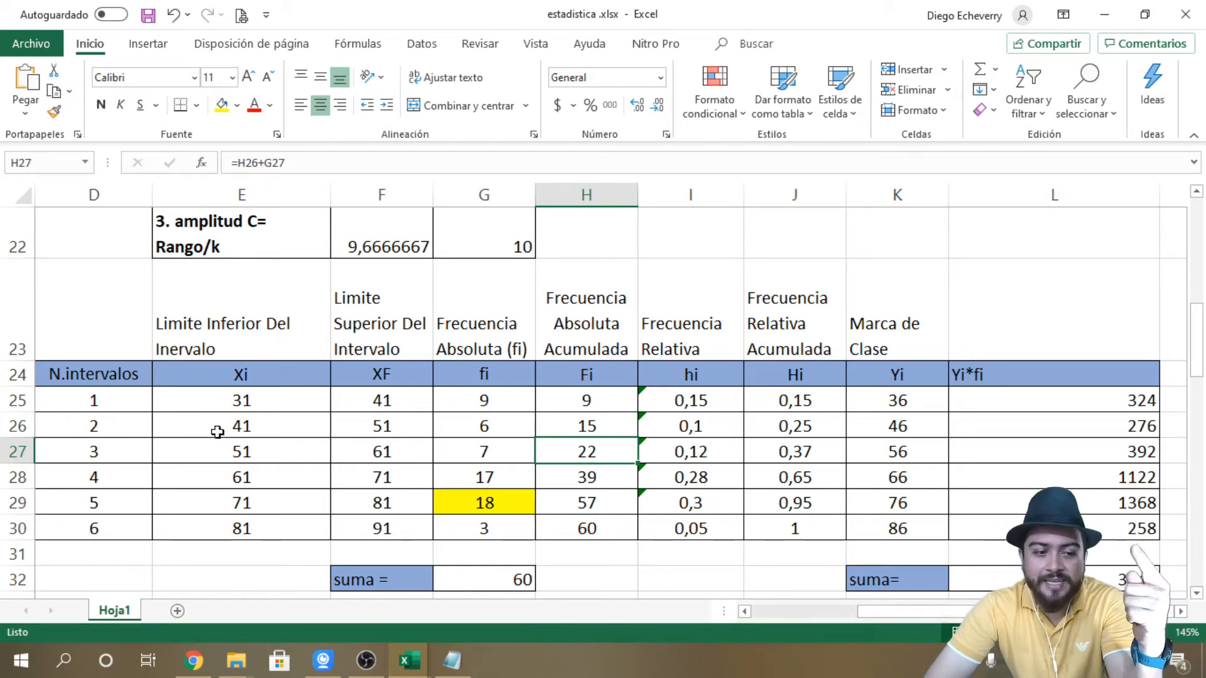
# Step: Relate the cumulative frequency in H27 to the range from lower limit E25 to upper limit F27
pyautogui.click(263, 398)
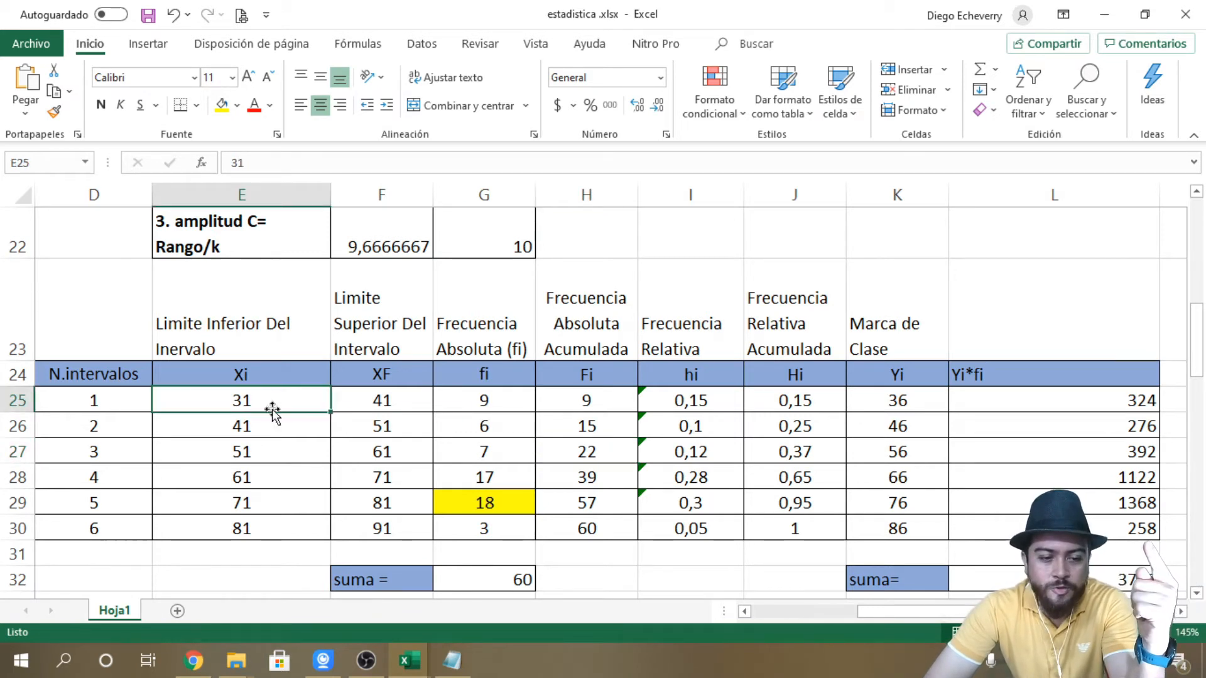
pyautogui.click(397, 451)
pyautogui.click(600, 447)
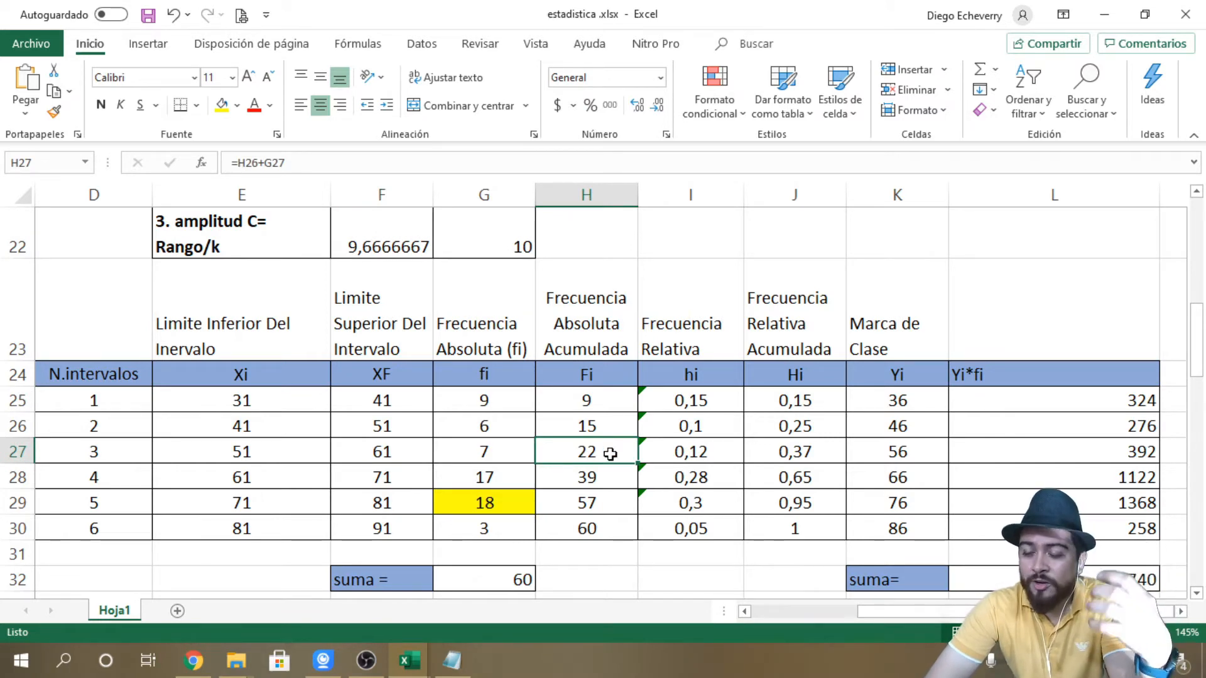
# Step: Compare the n/2 value in L40 with the third interval's cumulative frequency in H27
pyautogui.scroll(-4, 610, 453)
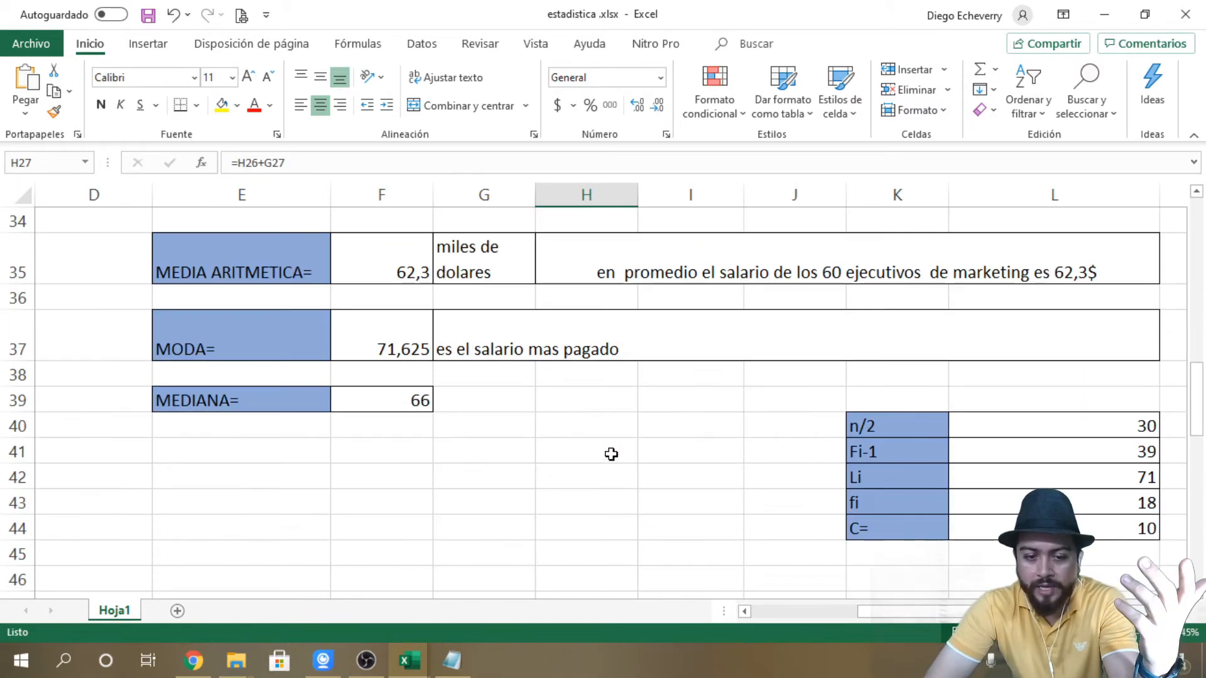
pyautogui.click(1111, 431)
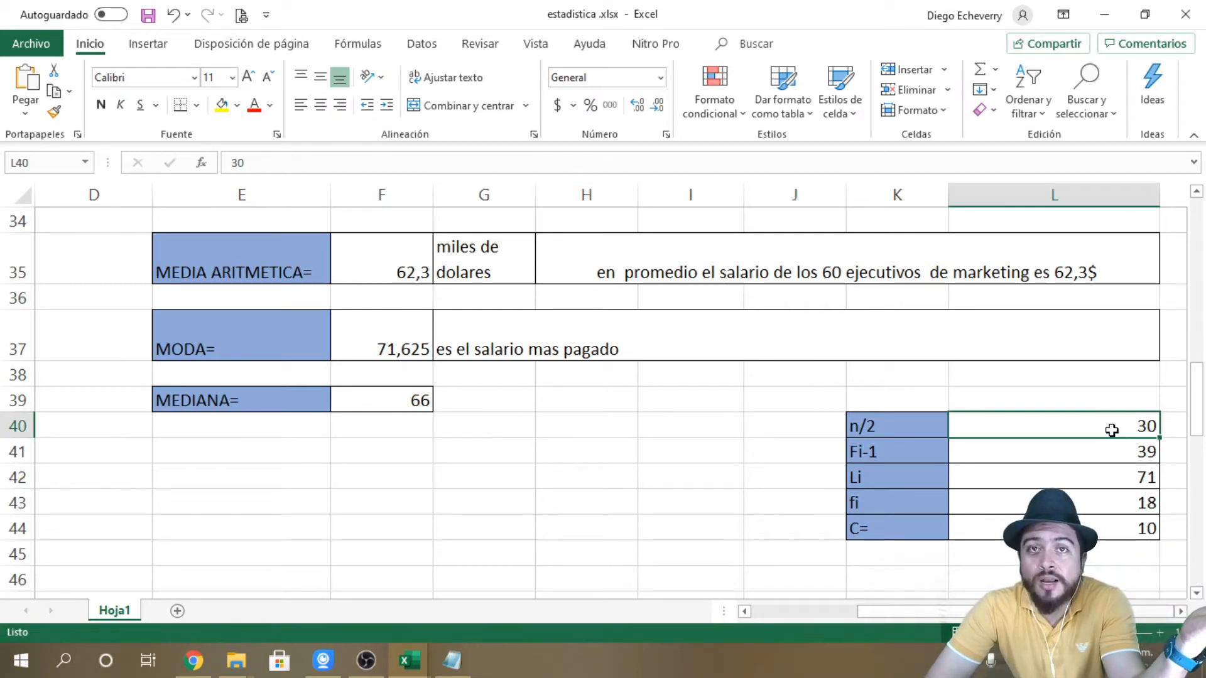
pyautogui.moveTo(874, 431); pyautogui.dragTo(1058, 426)
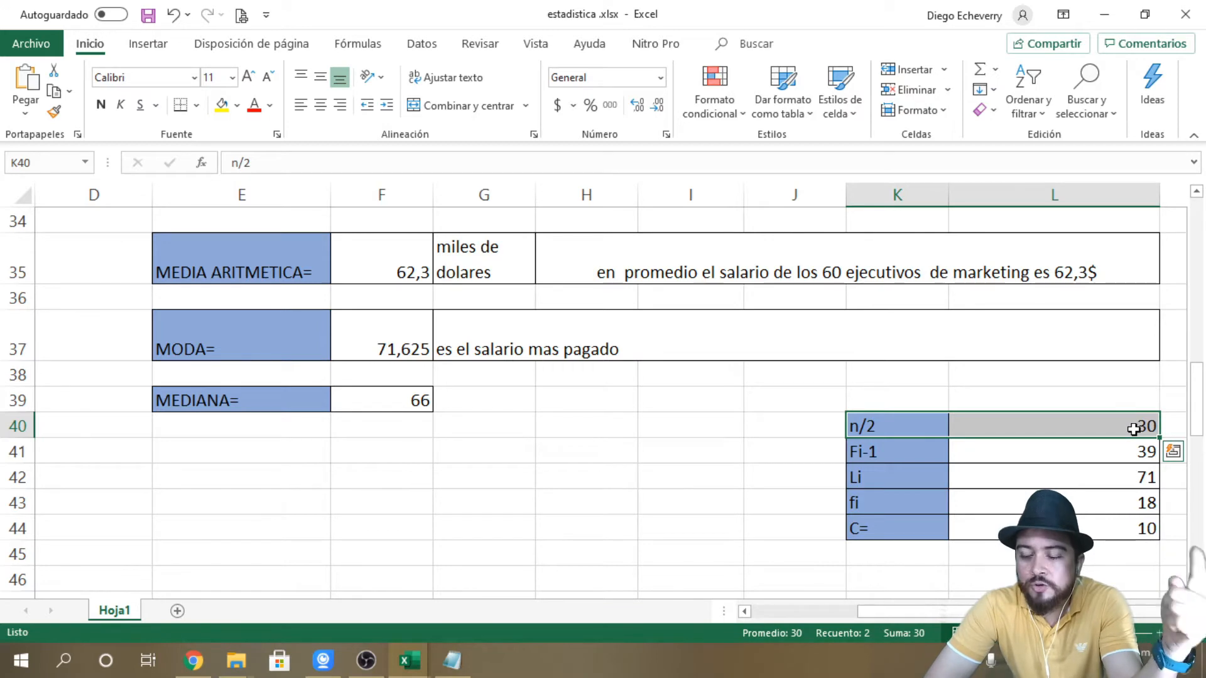
pyautogui.scroll(4, 1134, 429)
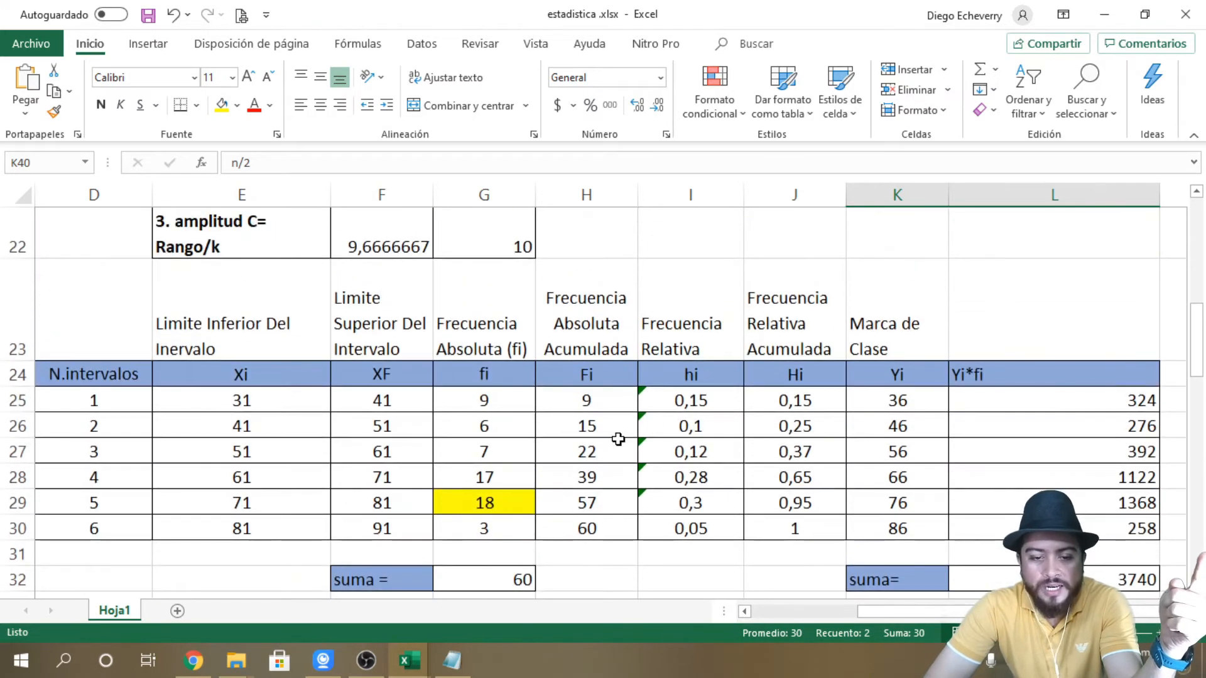
pyautogui.click(614, 457)
pyautogui.scroll(-3, 613, 452)
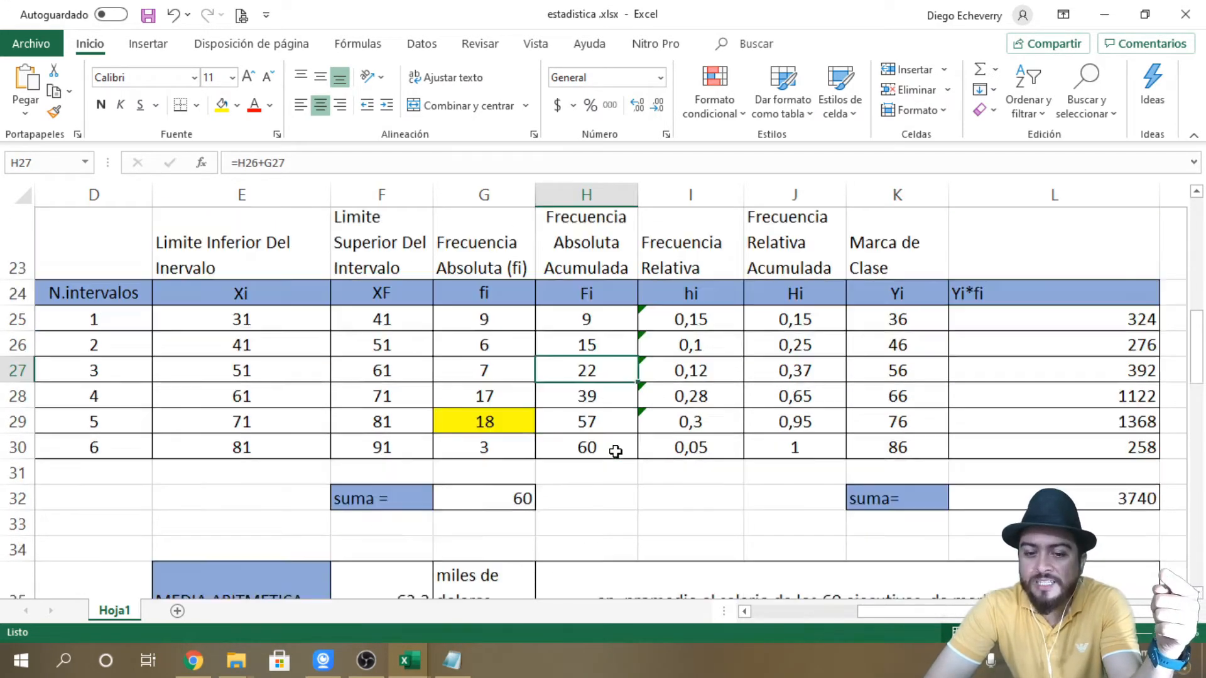
pyautogui.click(1099, 494)
# Step: Relate the fourth interval's cumulative frequency in H28 to the range from lower limit E25 to upper limit F28
pyautogui.scroll(3, 791, 423)
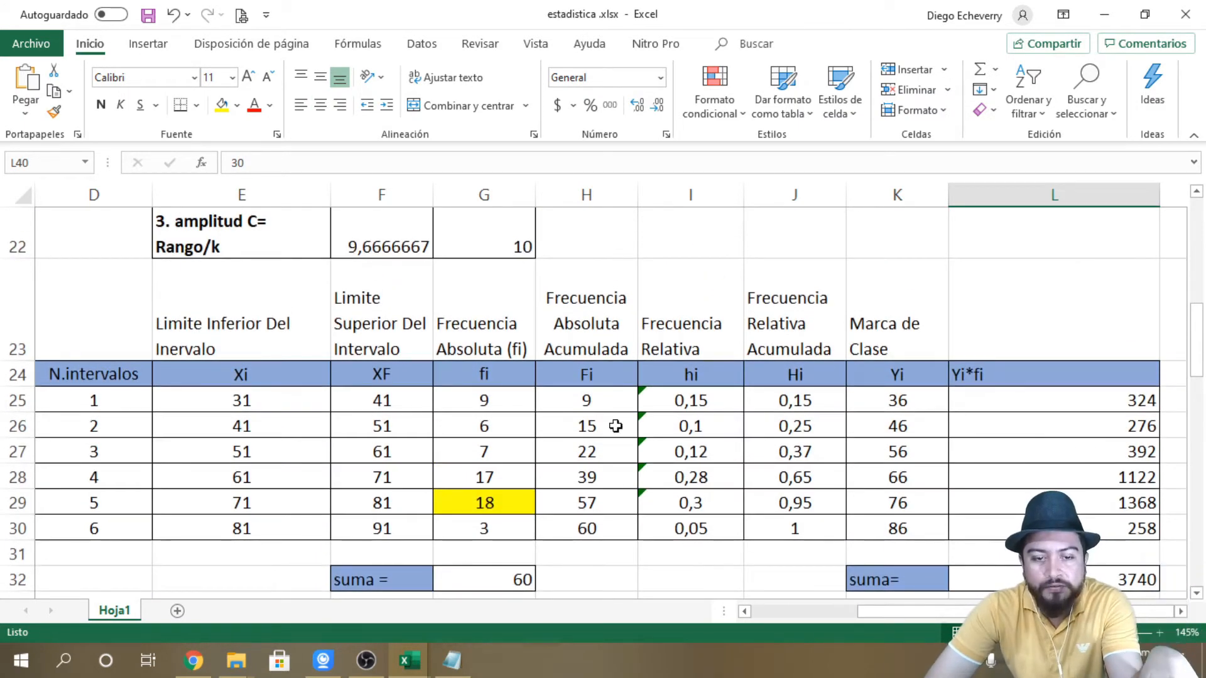
pyautogui.click(614, 476)
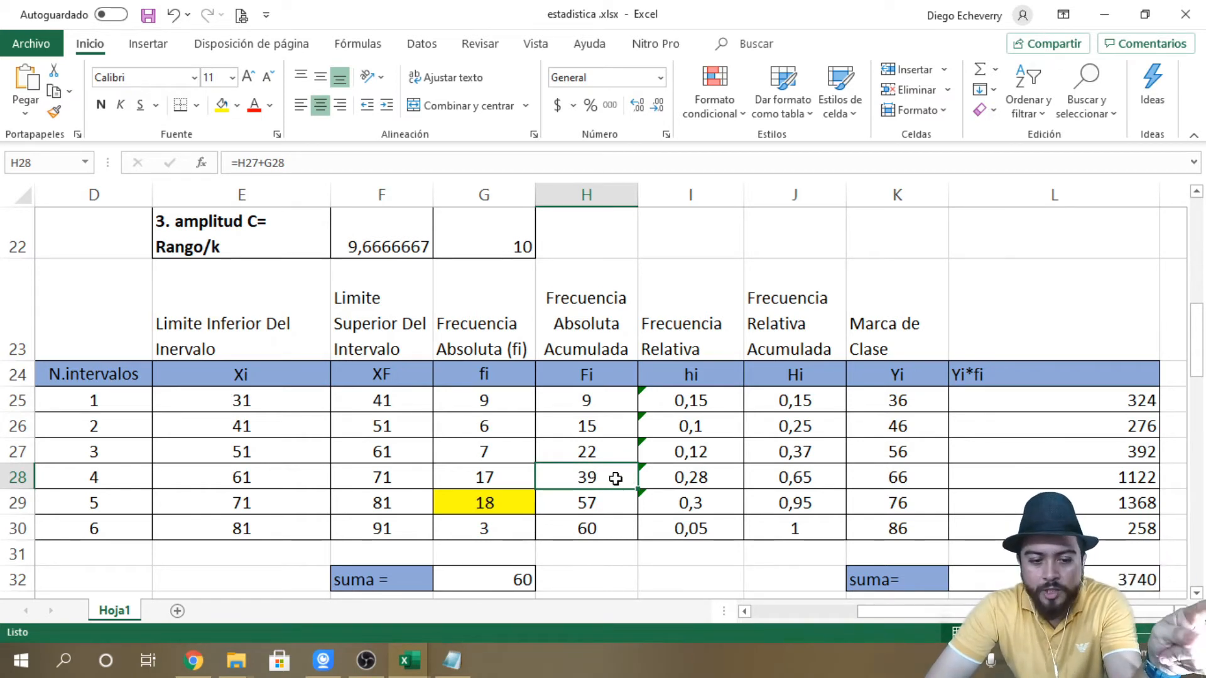
pyautogui.click(273, 396)
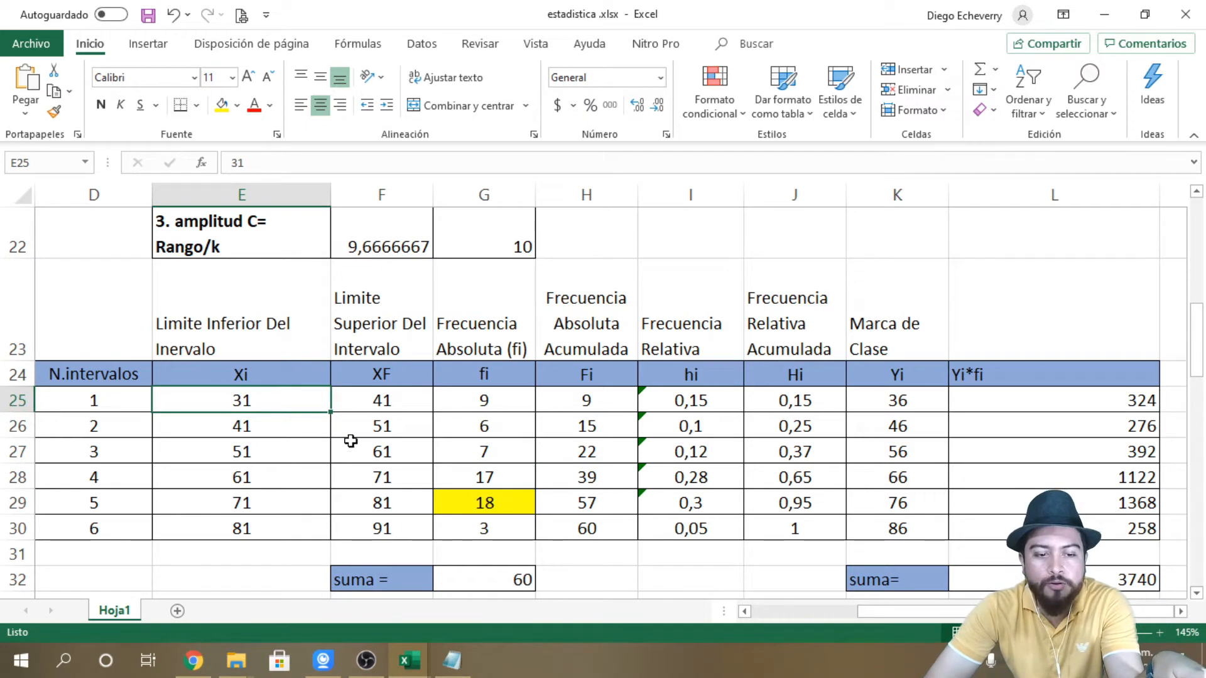
pyautogui.click(401, 479)
pyautogui.click(602, 480)
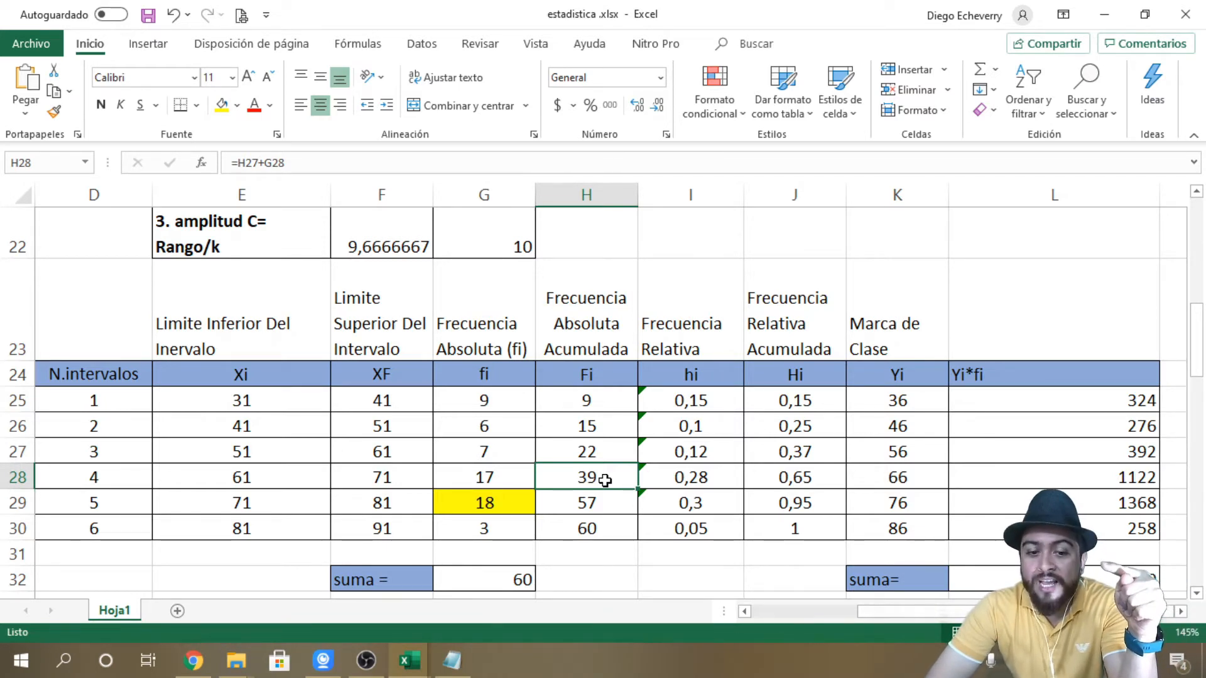
# Step: Compare the n/2 value in L40 with H28, select the fourth interval's row in D28:I28, and return to H28
pyautogui.scroll(-2, 605, 480)
pyautogui.hotkey('ctrl', 'End')
pyautogui.scroll(1, 627, 363)
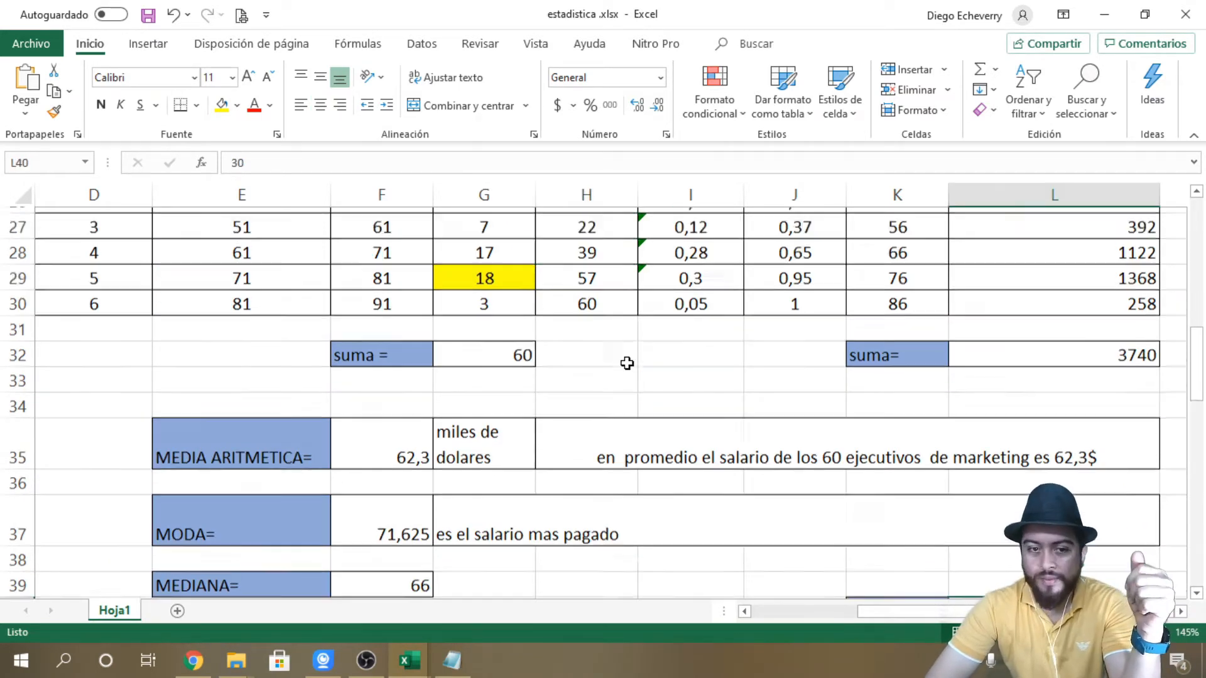
pyautogui.scroll(3, 626, 363)
pyautogui.scroll(-1, 624, 364)
pyautogui.click(624, 479)
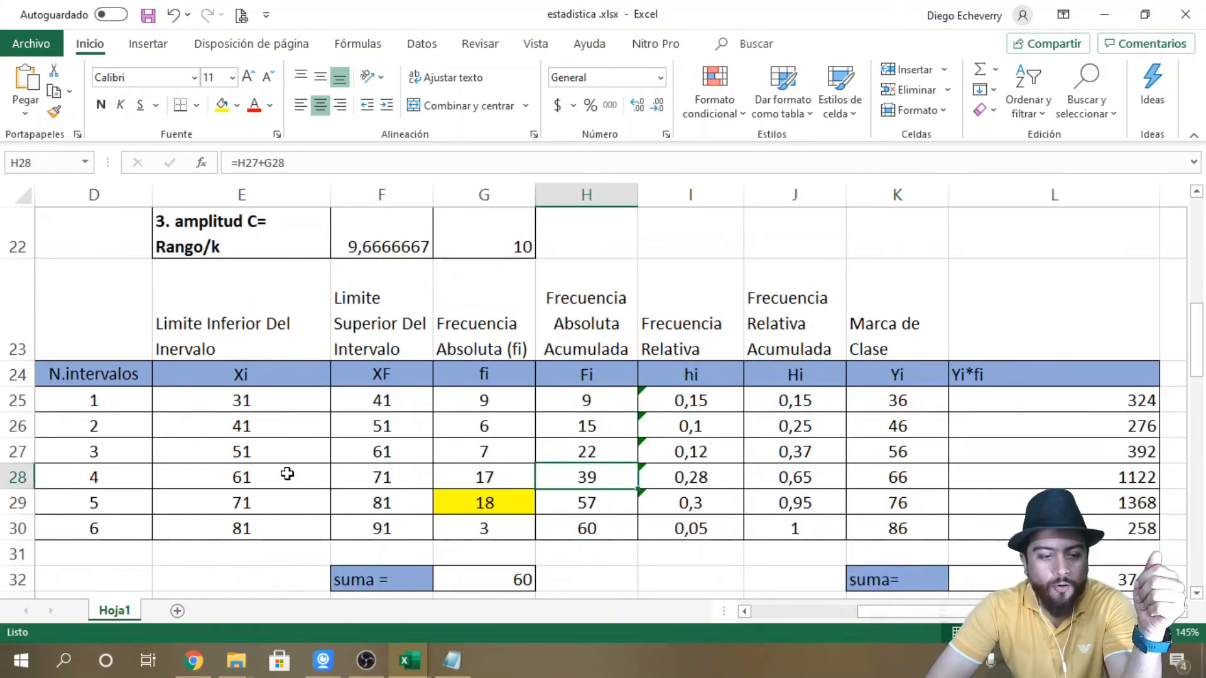
pyautogui.moveTo(88, 474); pyautogui.dragTo(646, 479)
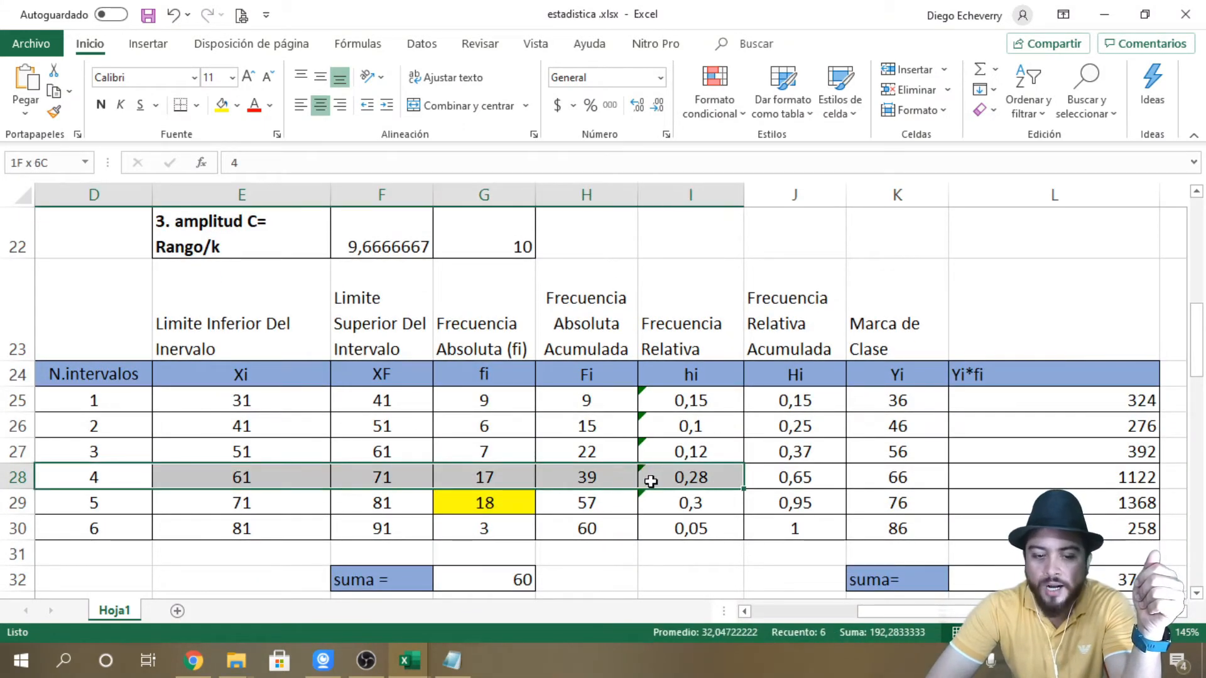
pyautogui.click(605, 479)
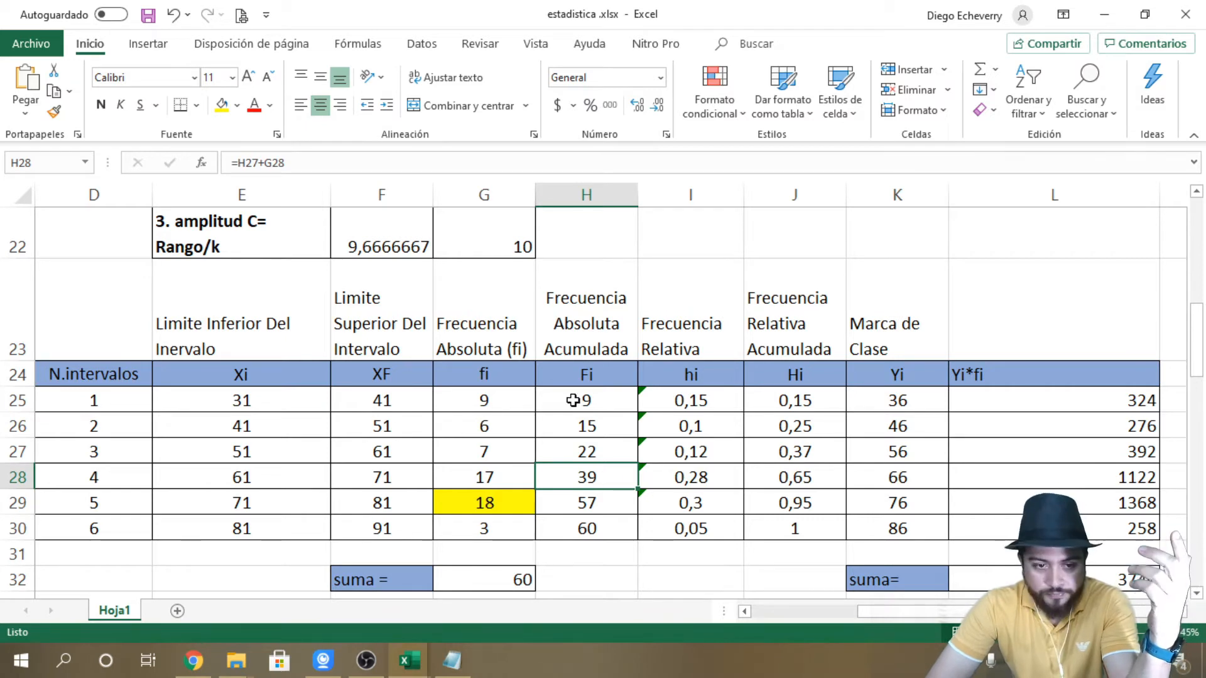
# Step: Highlight the fourth interval's cells D28:H28 in yellow
pyautogui.scroll(7, 573, 396)
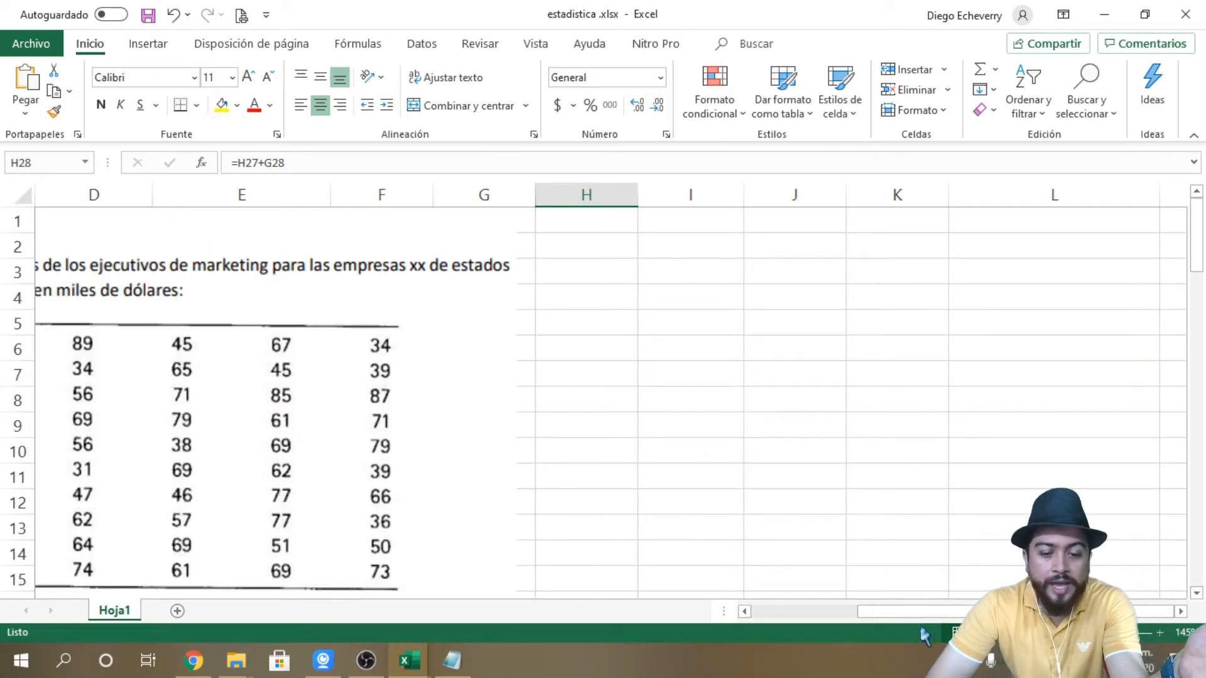
pyautogui.scroll(-8, 774, 381)
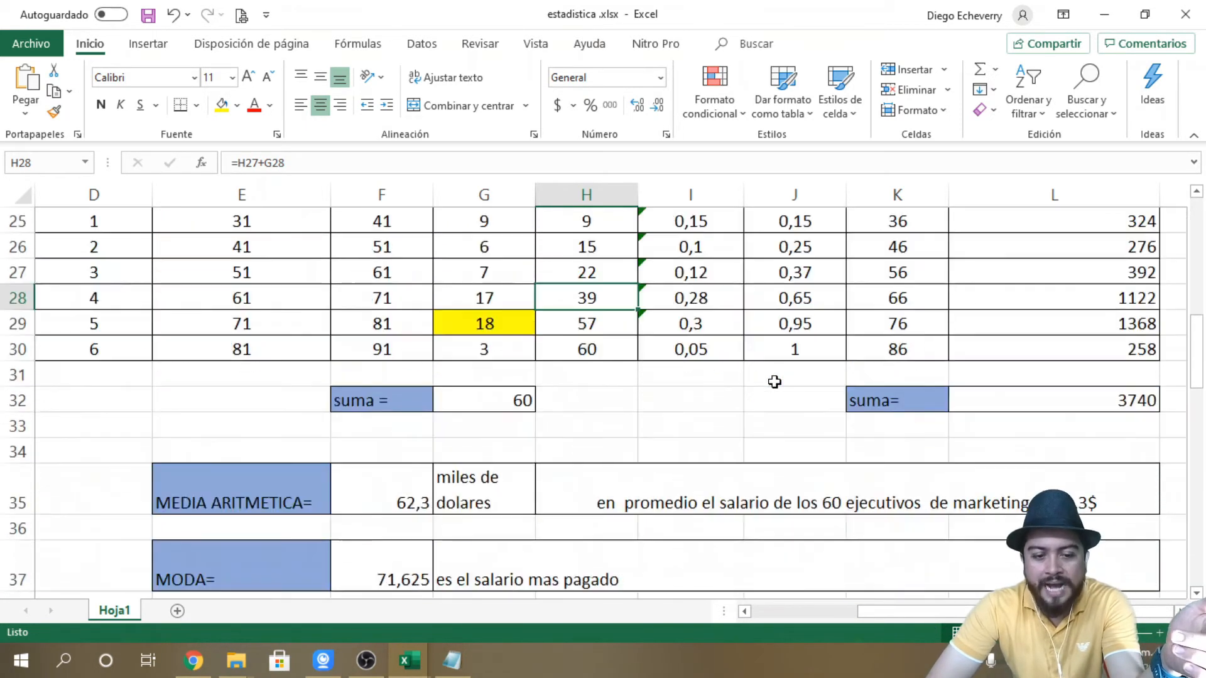
pyautogui.scroll(1, 641, 364)
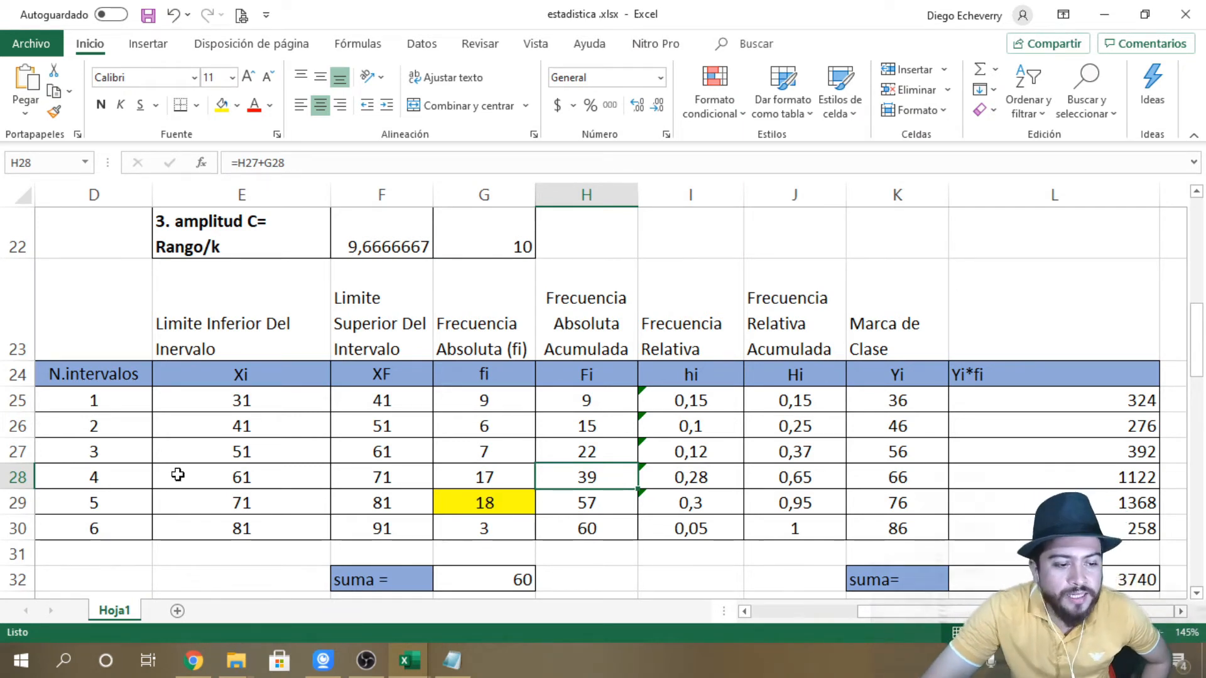
pyautogui.moveTo(113, 476); pyautogui.dragTo(570, 480)
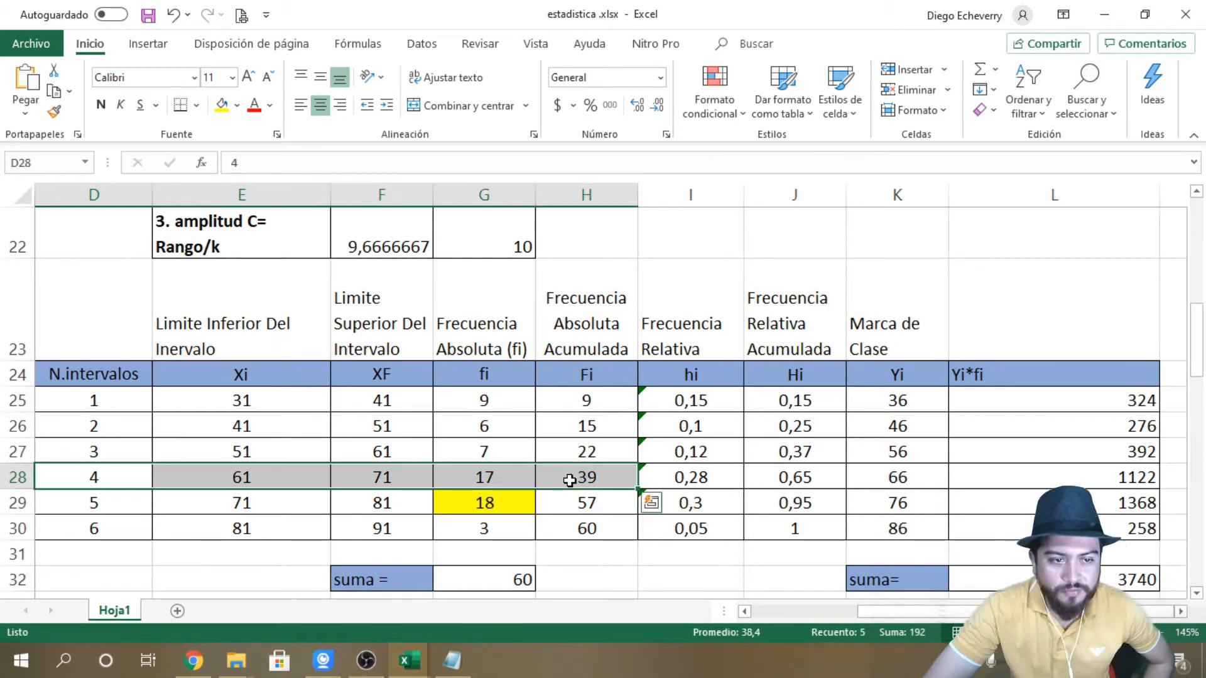
pyautogui.click(221, 105)
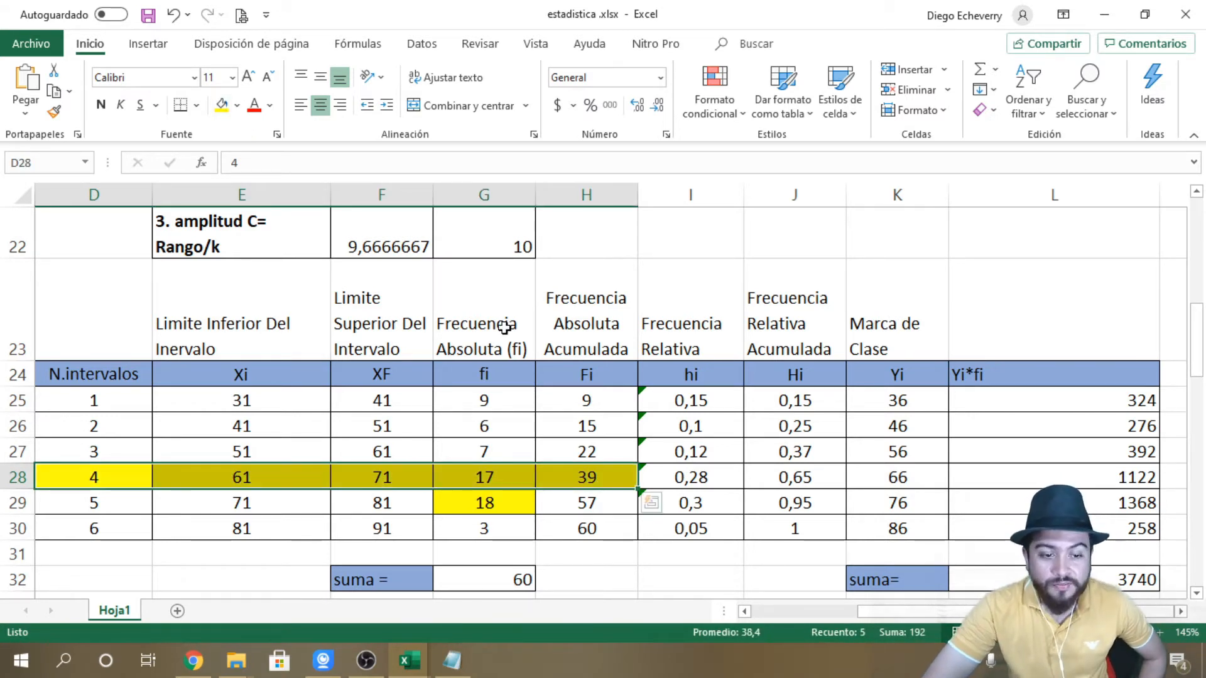
# Step: Set Li in L42 to 61, the lower limit of the fourth interval in E28
pyautogui.click(264, 479)
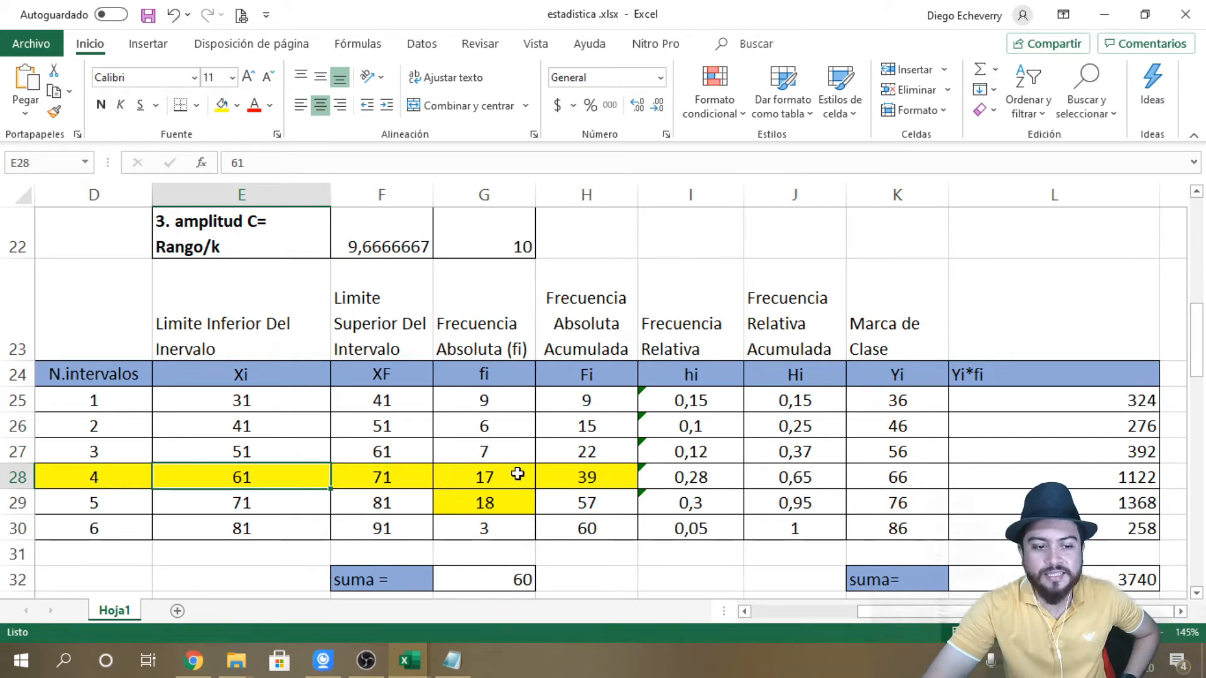
pyautogui.scroll(-4, 729, 452)
pyautogui.scroll(-1, 729, 453)
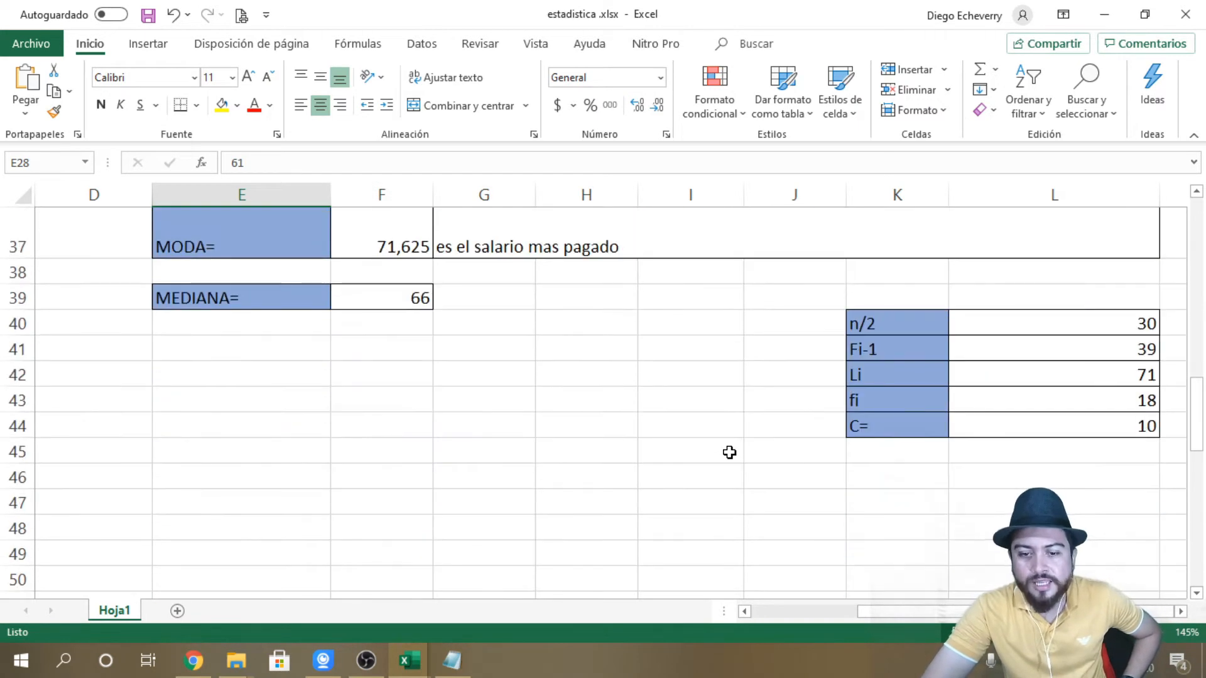
pyautogui.click(1142, 375)
pyautogui.write('61')
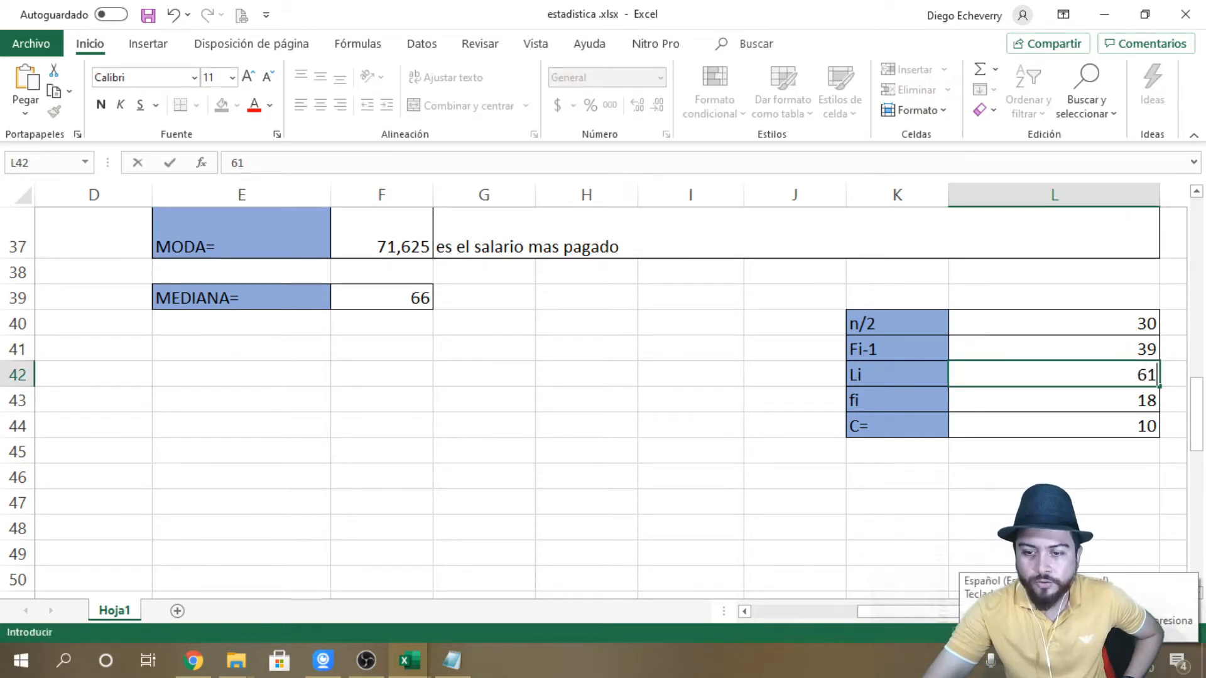
pyautogui.press('Return')
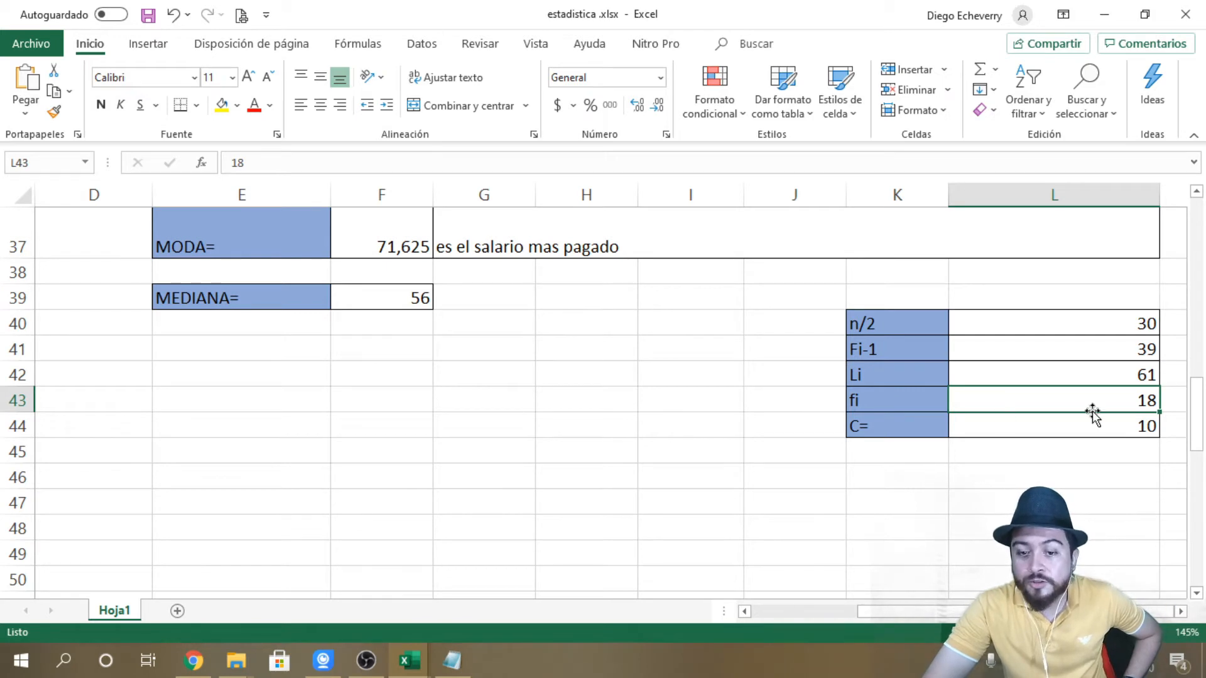
# Step: Set fi in L43 to 17, the absolute frequency of the fourth interval in G28
pyautogui.scroll(6, 525, 394)
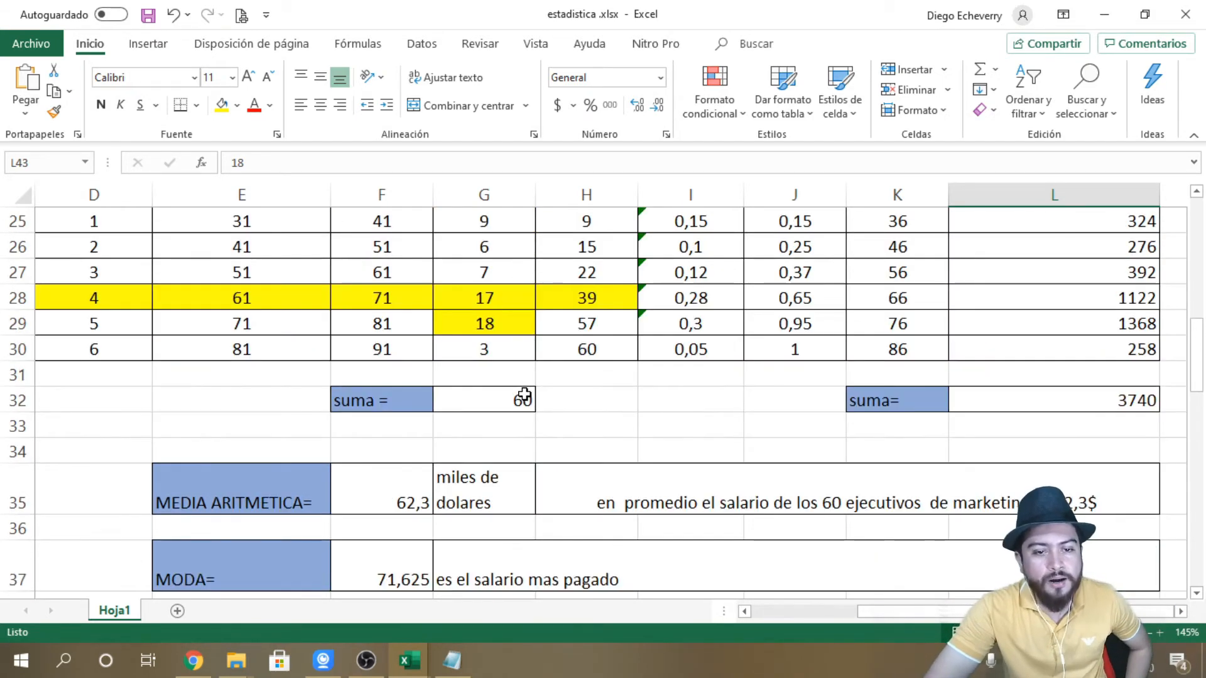
pyautogui.scroll(-1, 616, 559)
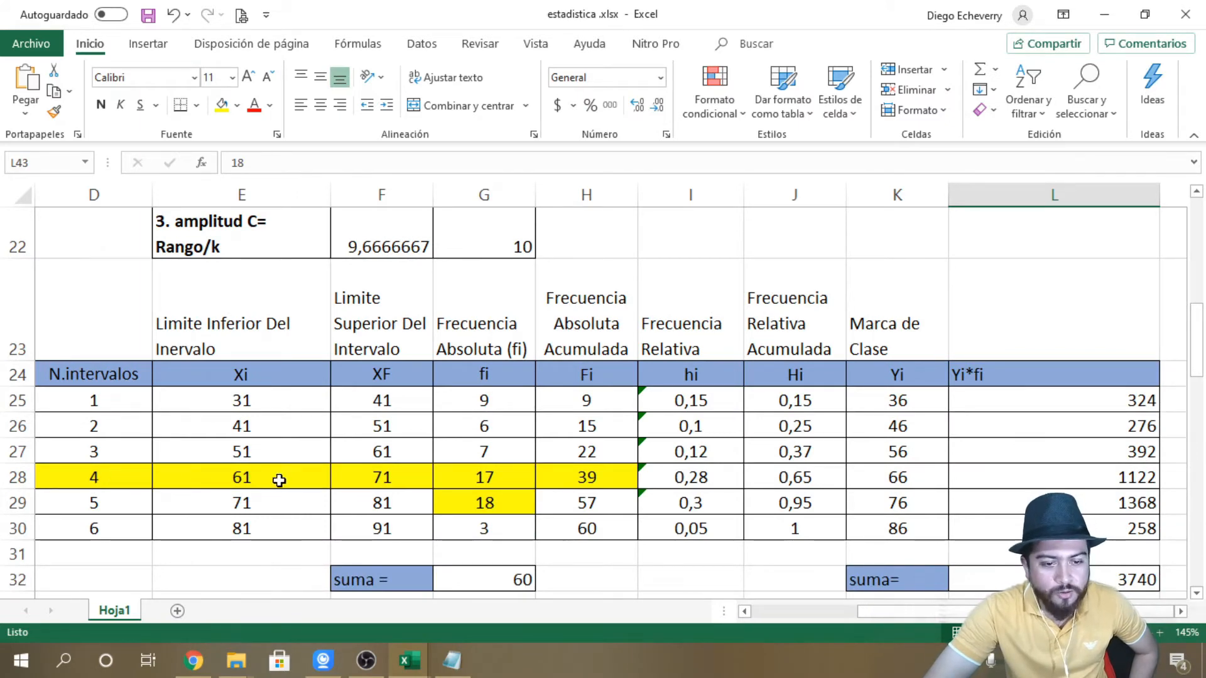
pyautogui.click(494, 480)
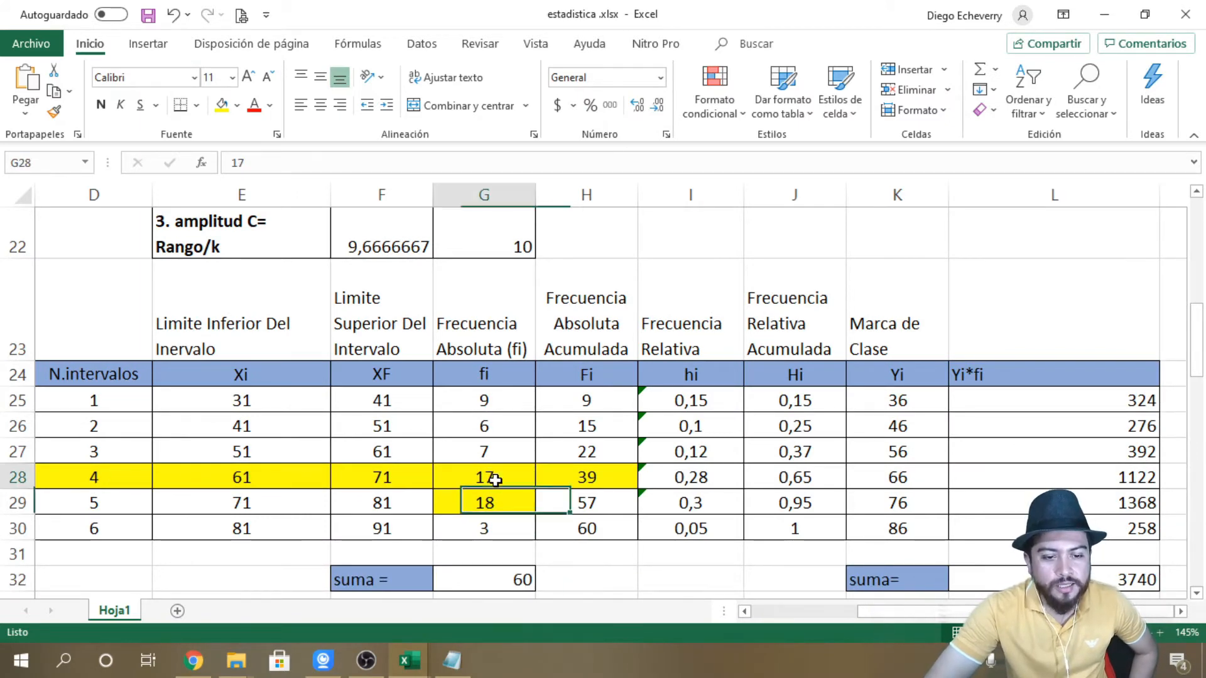
pyautogui.scroll(-4, 866, 510)
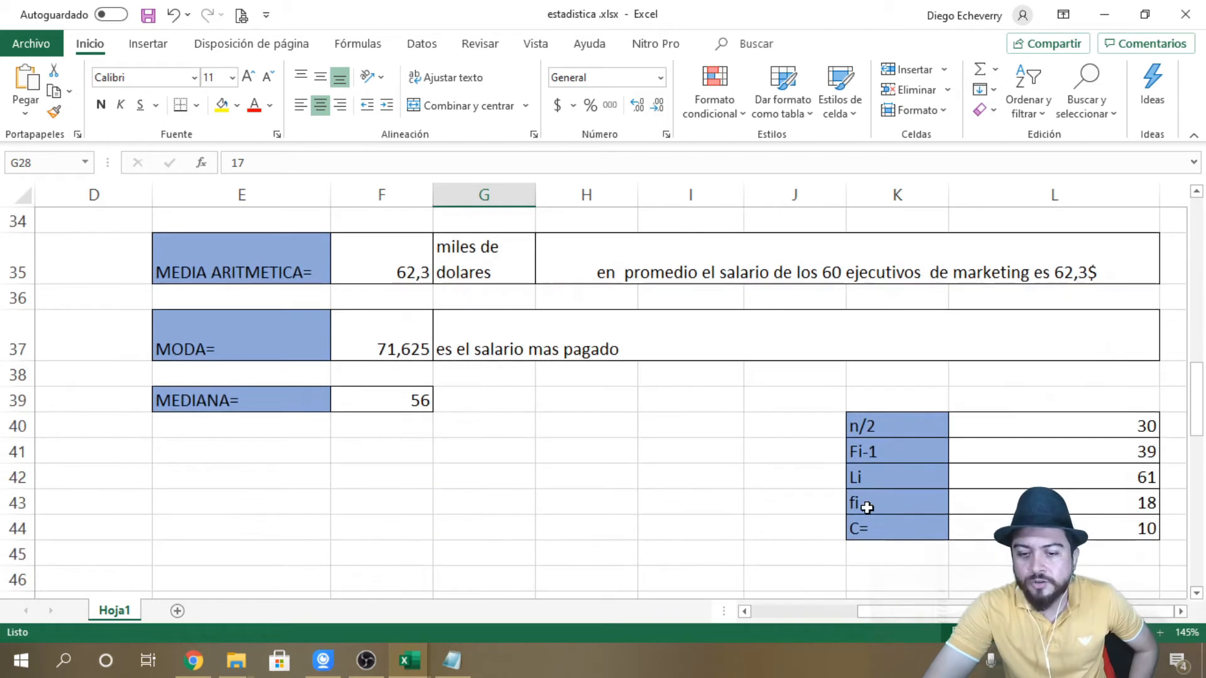
pyautogui.click(1134, 505)
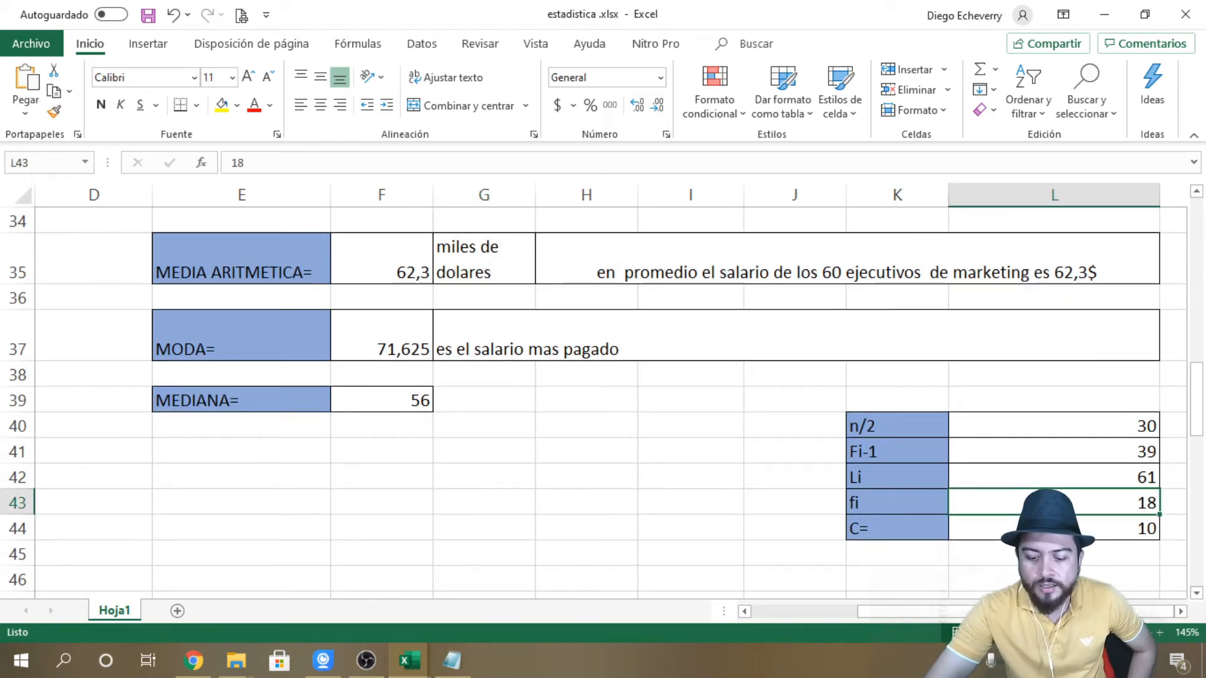
pyautogui.write('17')
pyautogui.press('Return')
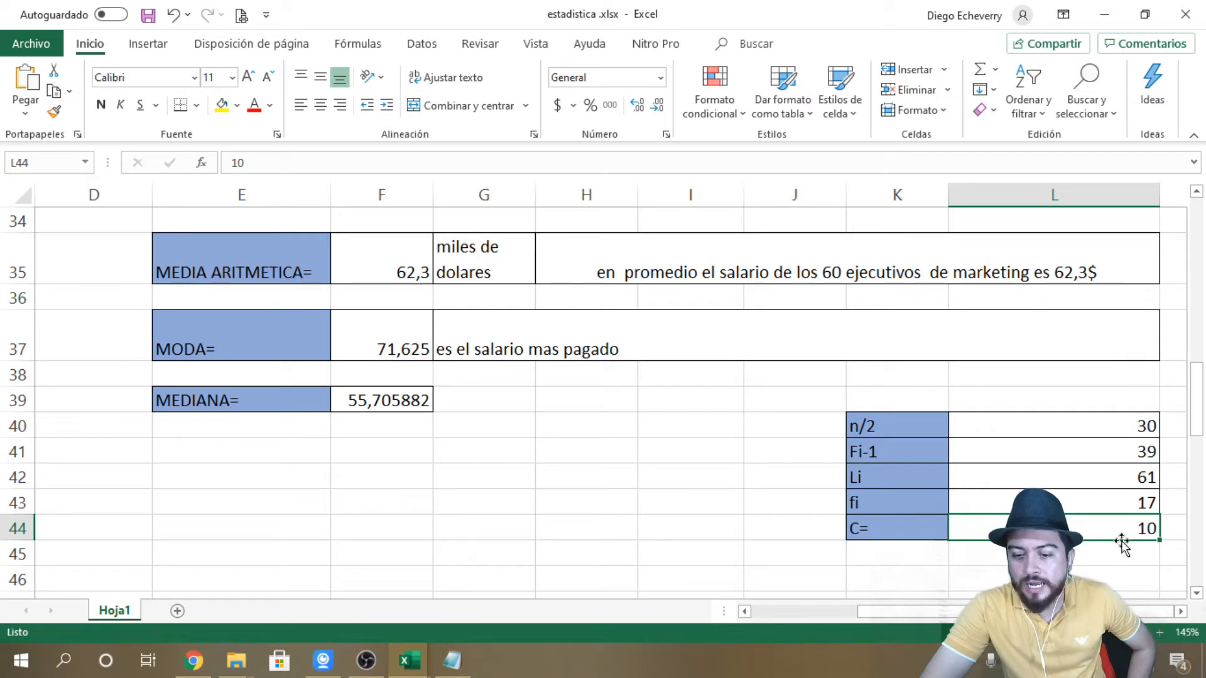
# Step: Select the Fi-1 value in L41 and check its definition in the median formula on the course page in Chrome
pyautogui.click(1065, 451)
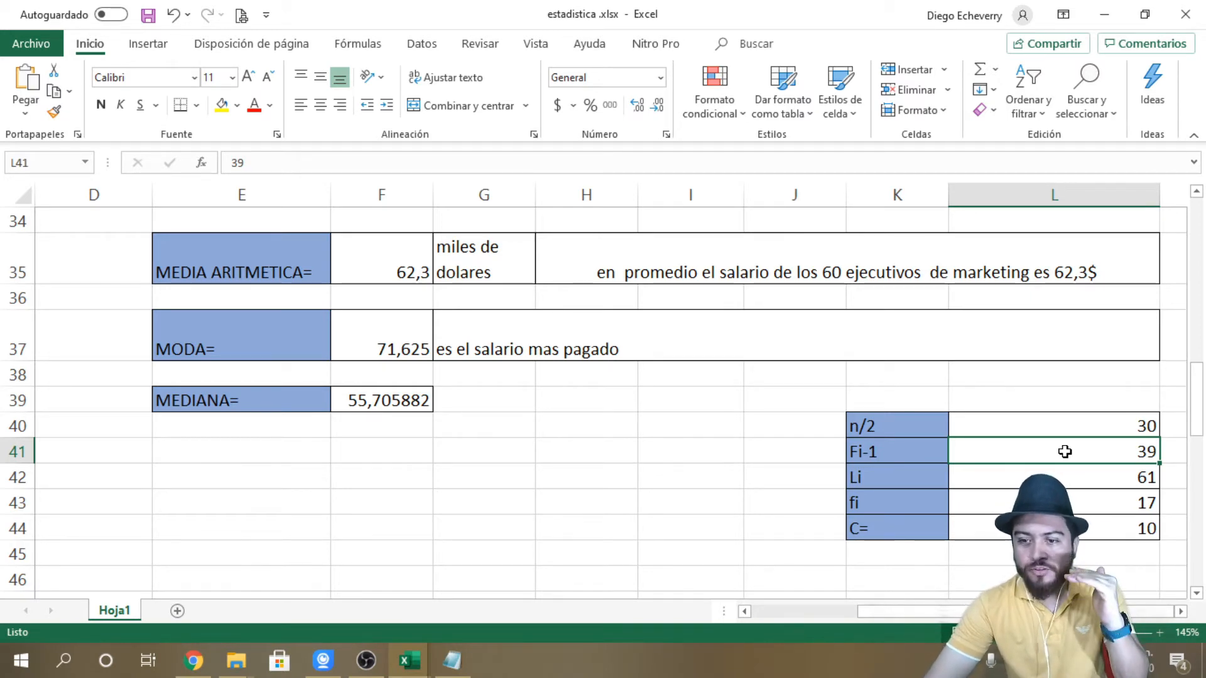
pyautogui.hotkey('alt', 'Tab')
pyautogui.scroll(-2, 617, 480)
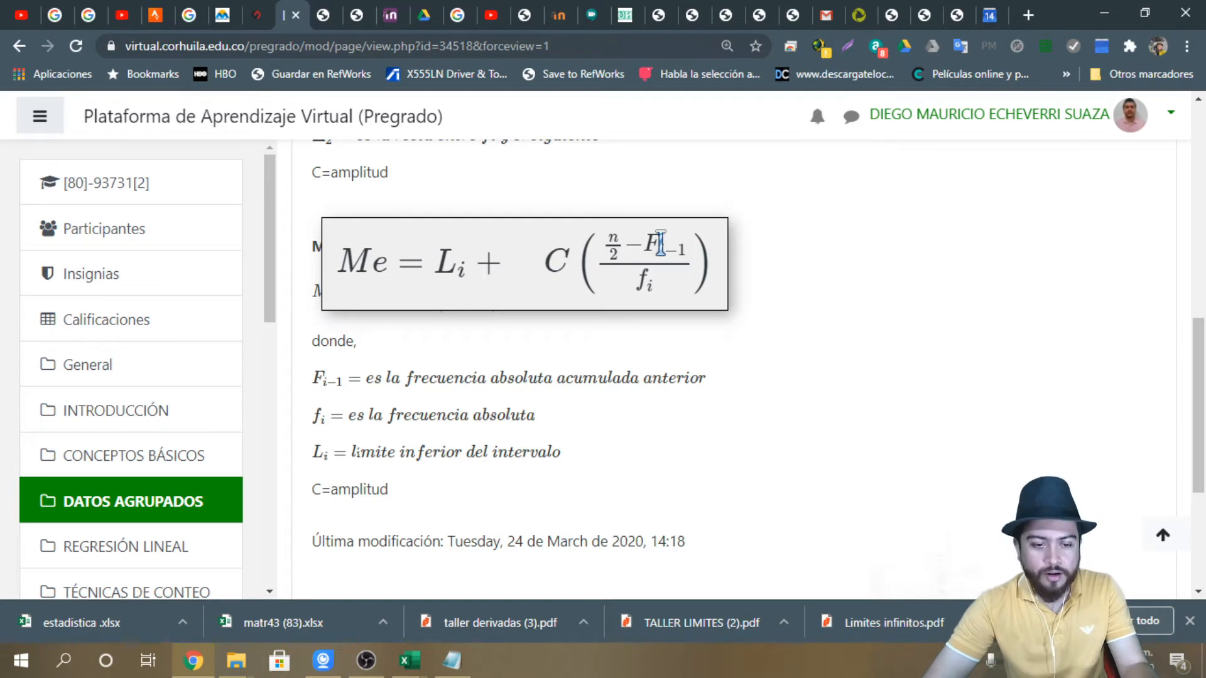
pyautogui.hotkey('alt', 'Tab')
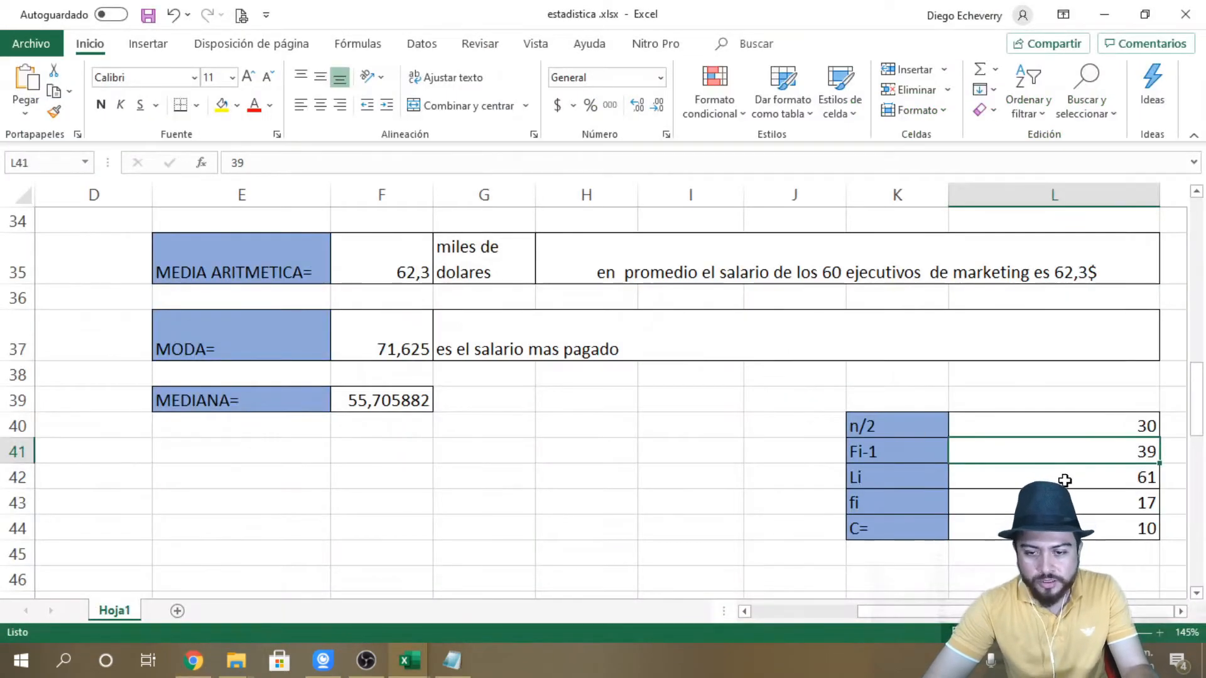
# Step: Set Fi-1 in L41 to 22, the cumulative frequency in H27 that precedes the median interval
pyautogui.scroll(3, 850, 377)
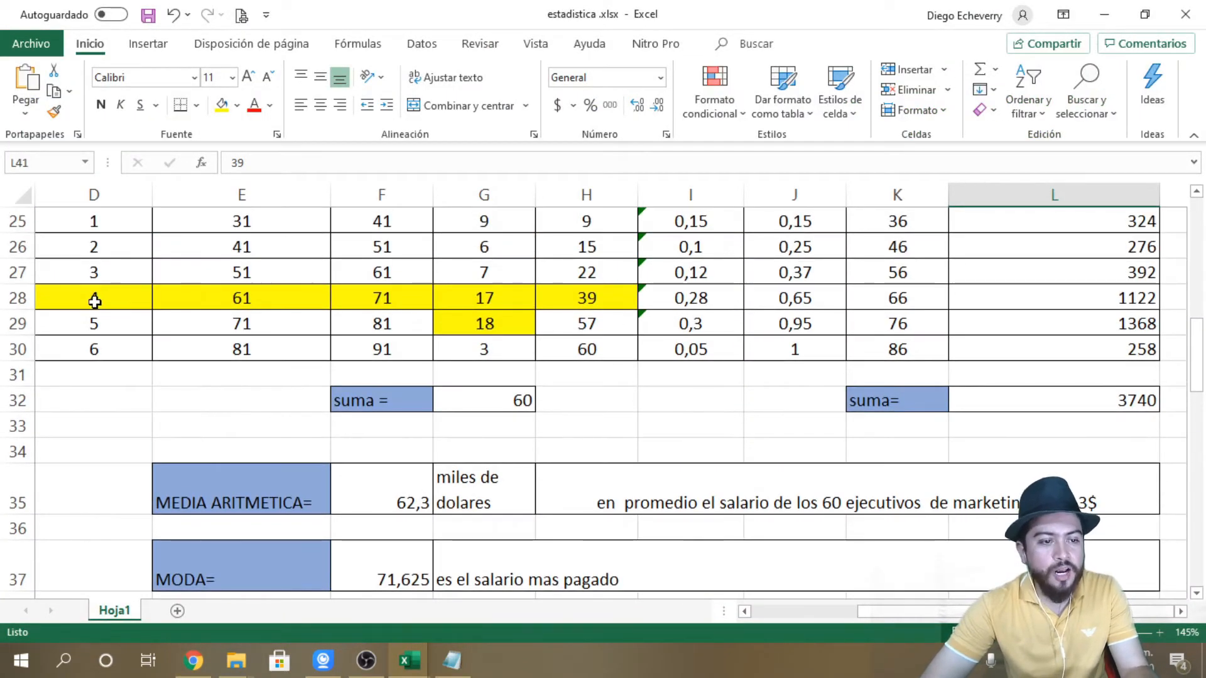
pyautogui.click(601, 308)
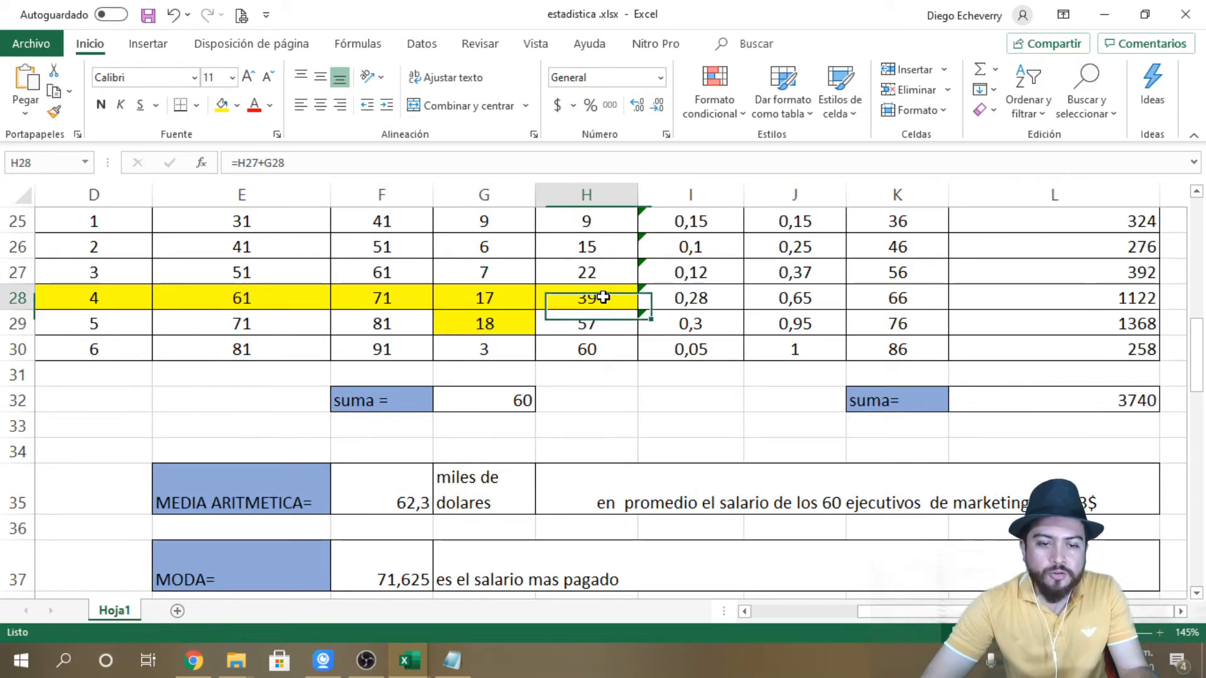
pyautogui.scroll(1, 601, 311)
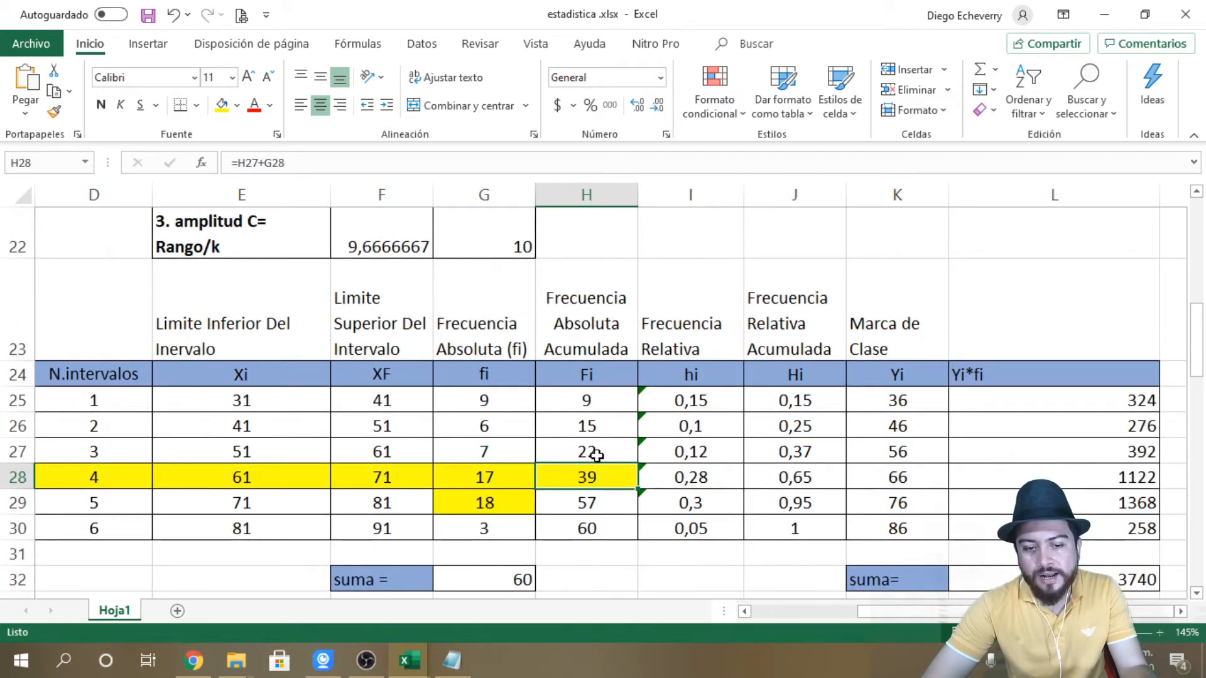
pyautogui.click(590, 456)
pyautogui.scroll(-1, 596, 451)
pyautogui.scroll(-3, 596, 451)
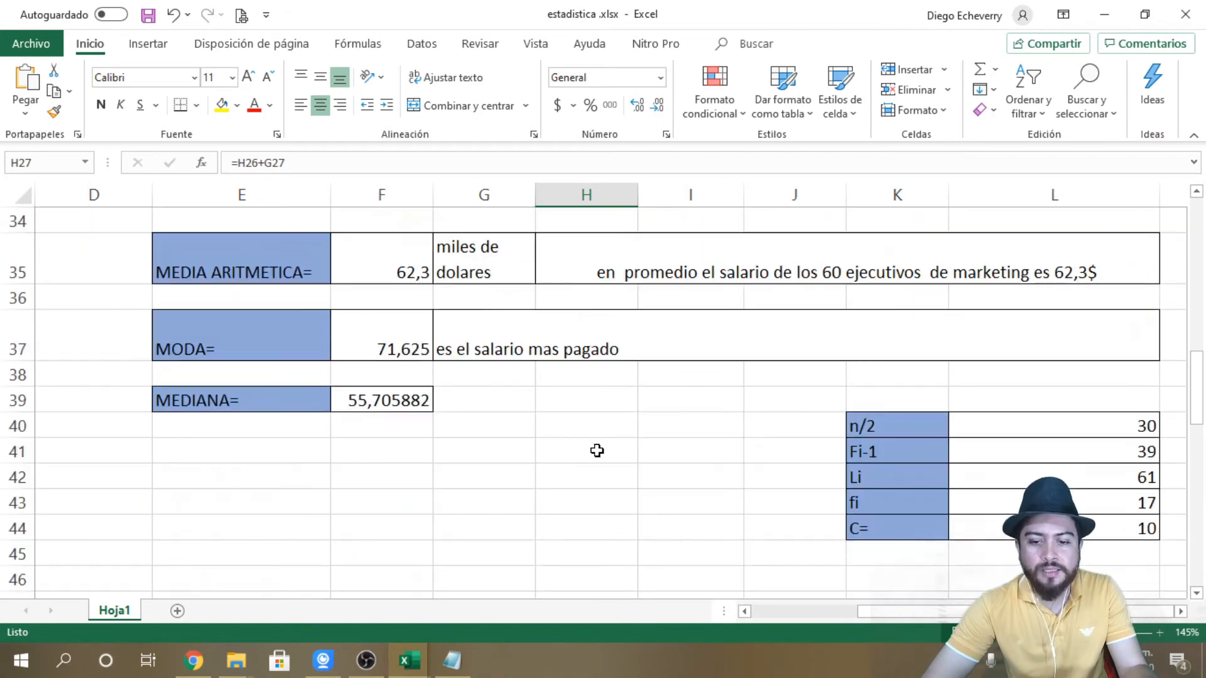
pyautogui.click(1129, 452)
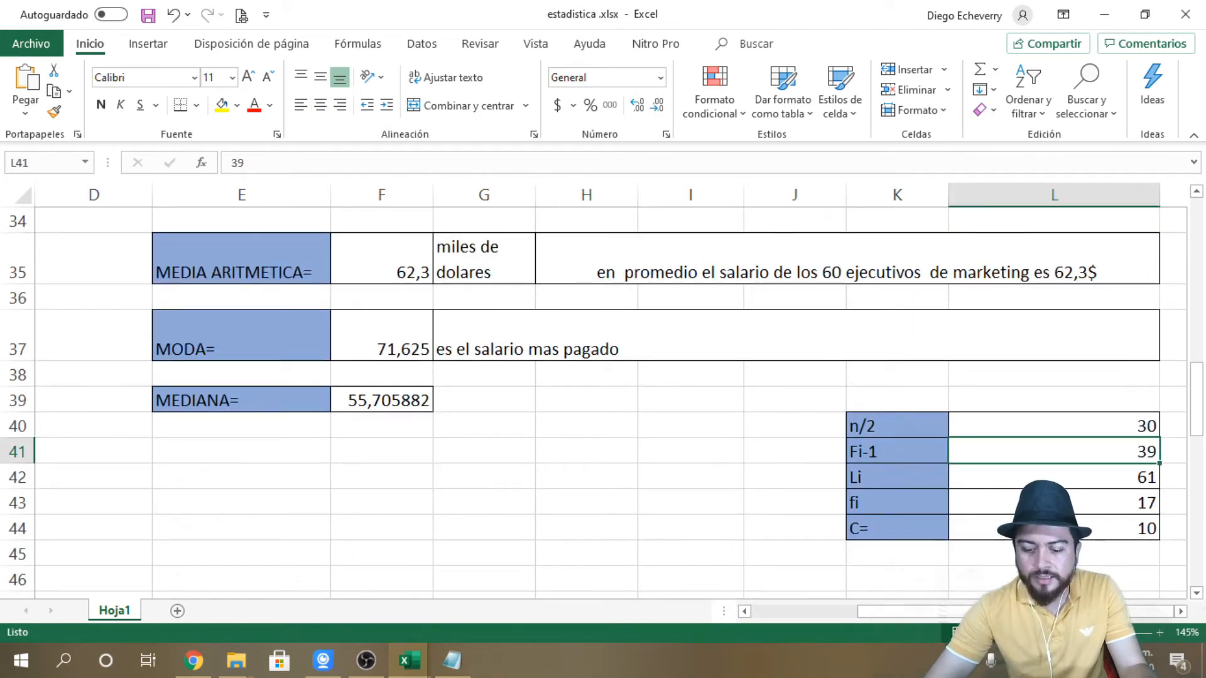
pyautogui.write('22')
pyautogui.press('Return')
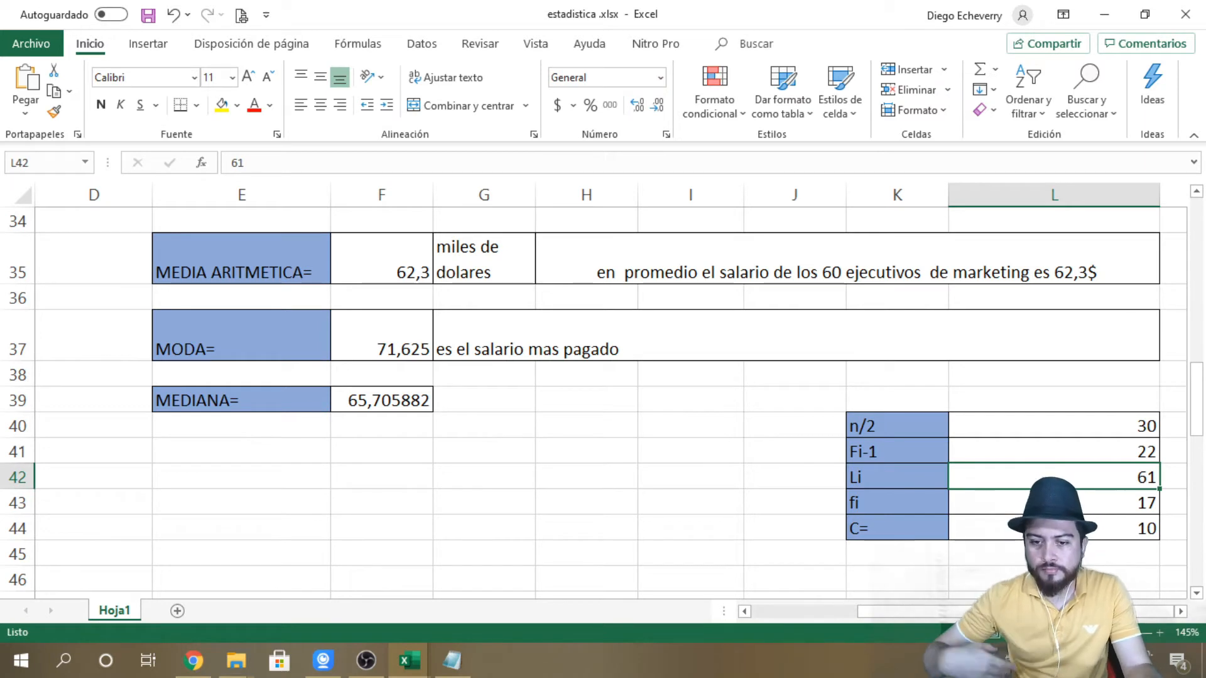
# Step: Compare the MEDIANA formula in F39 with the median formula on the course page in Chrome
pyautogui.click(400, 404)
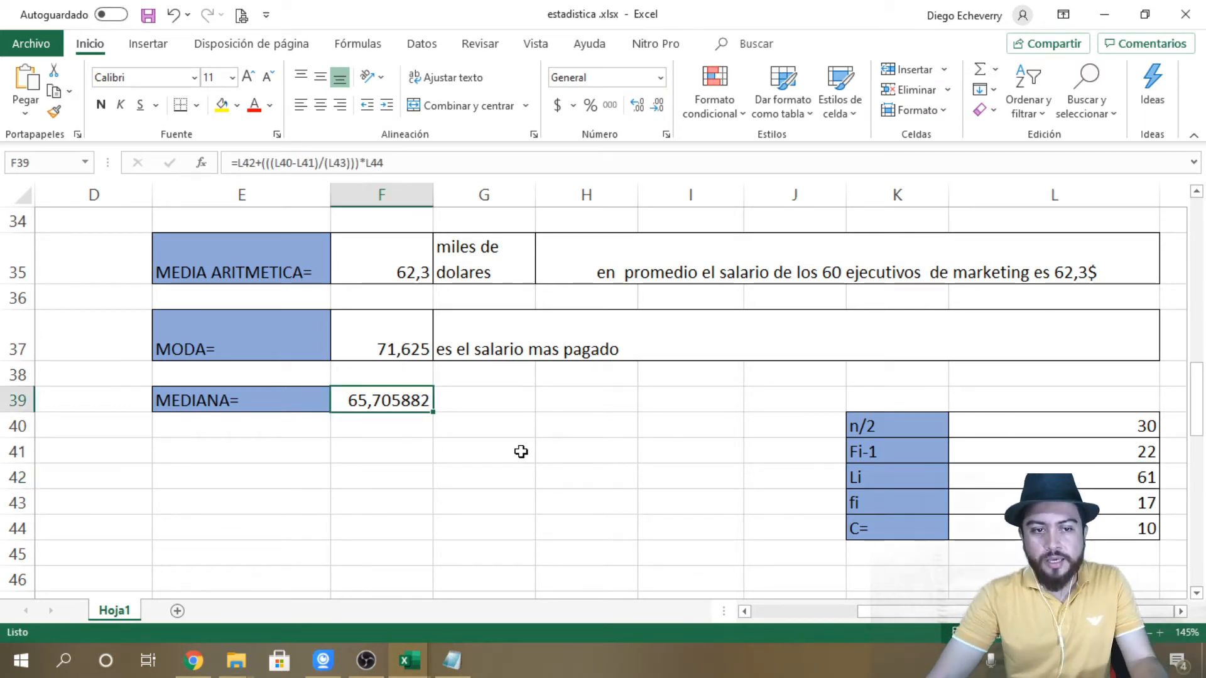
pyautogui.hotkey('alt', 'Tab')
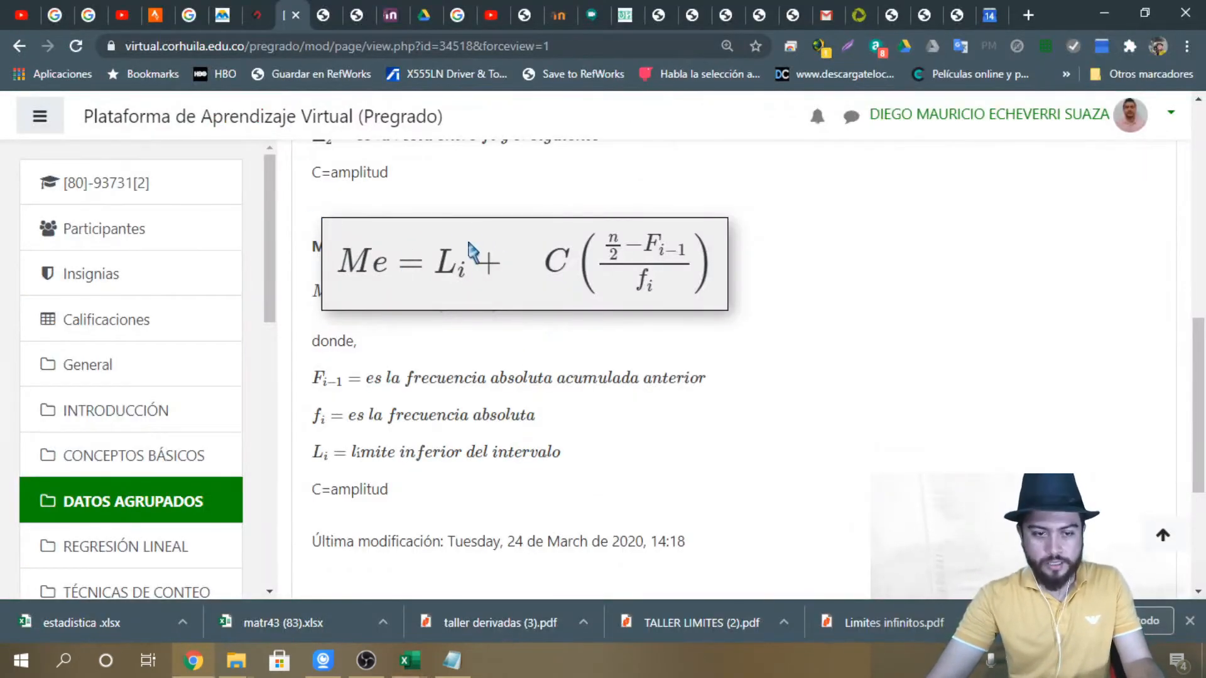
pyautogui.click(432, 244)
pyautogui.click(486, 281)
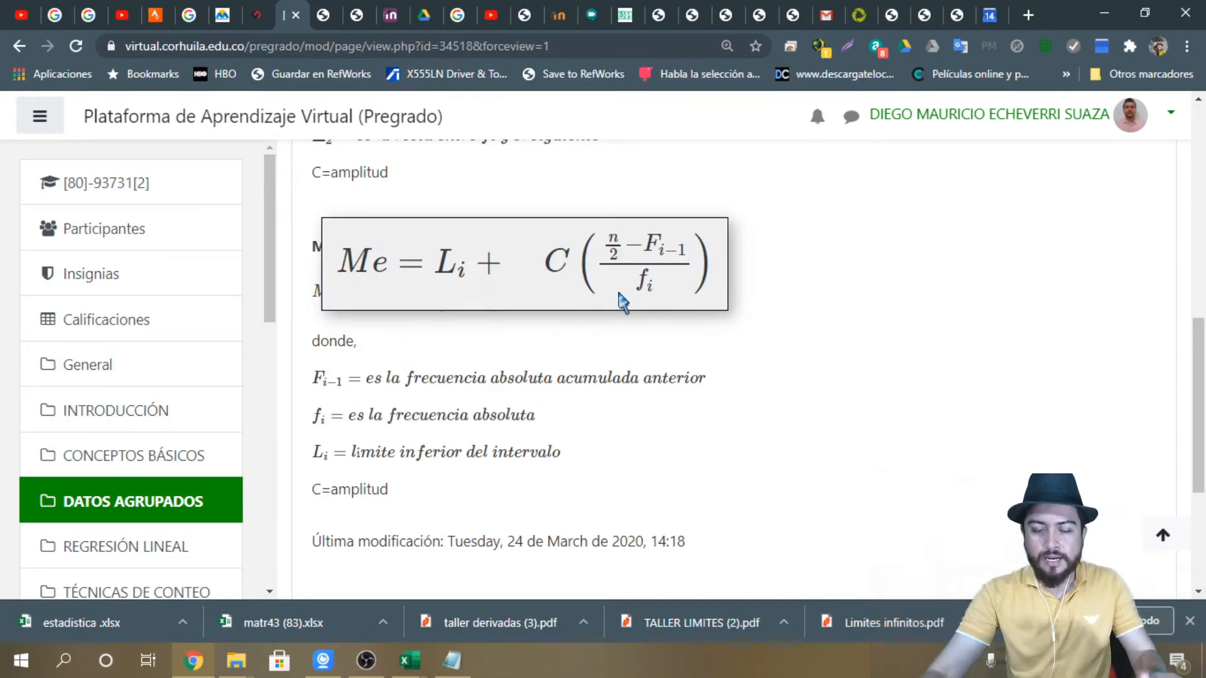
pyautogui.hotkey('alt', 'Tab')
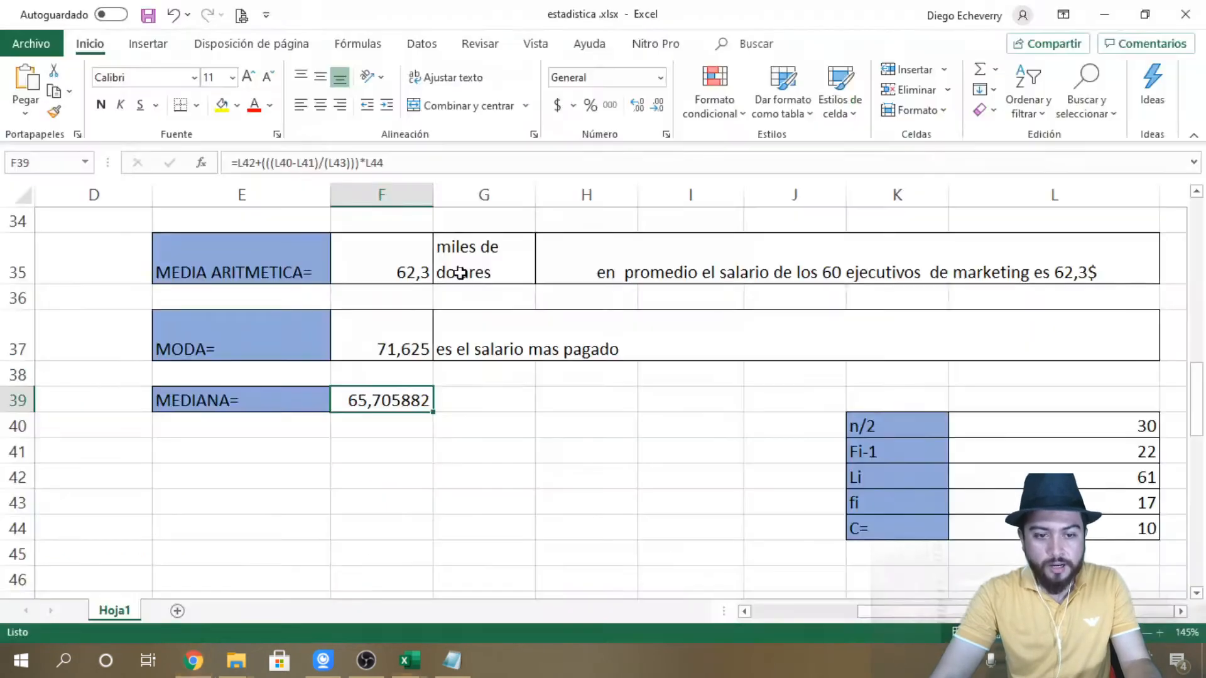
# Step: Match the terms Li, Fi-1 and fi of the course page's median formula with the frequency table values around row 28
pyautogui.scroll(3, 300, 295)
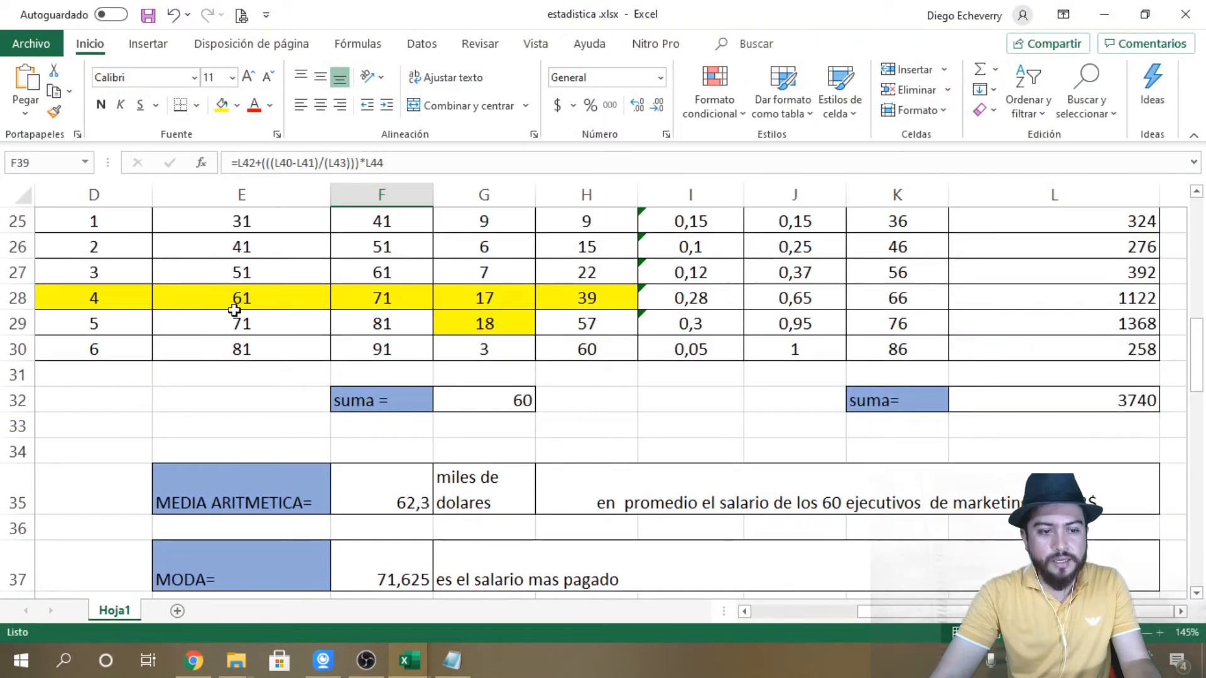
pyautogui.hotkey('alt', 'Tab')
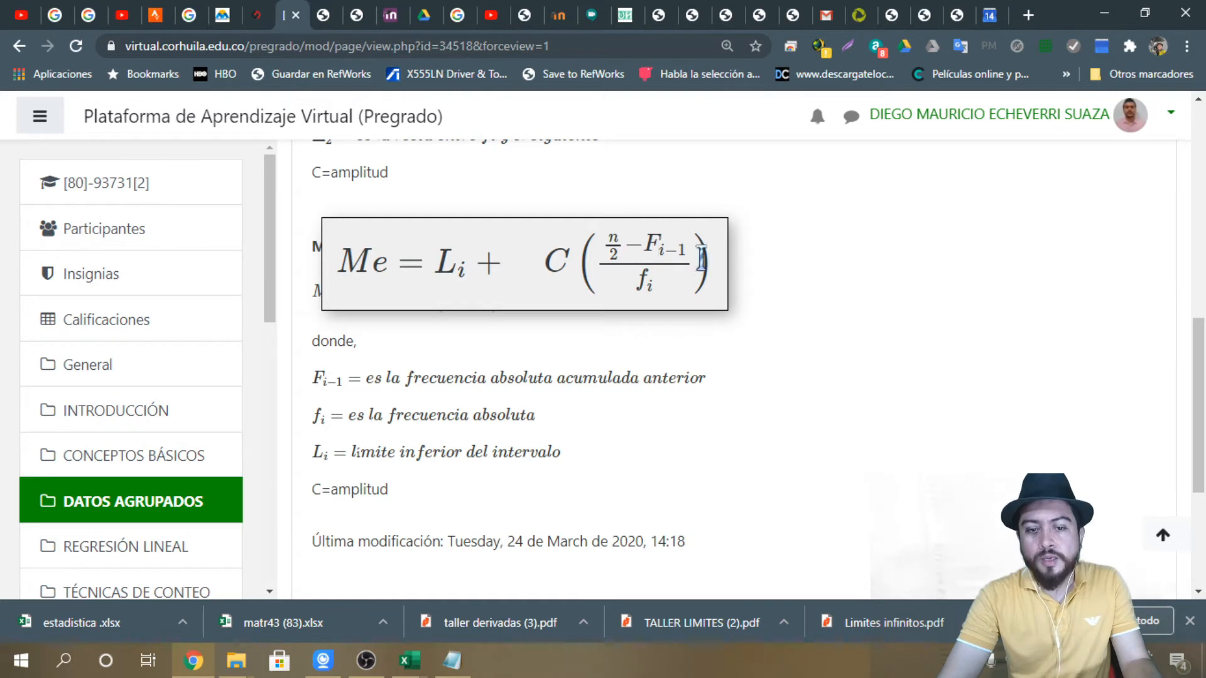
pyautogui.hotkey('alt', 'Tab')
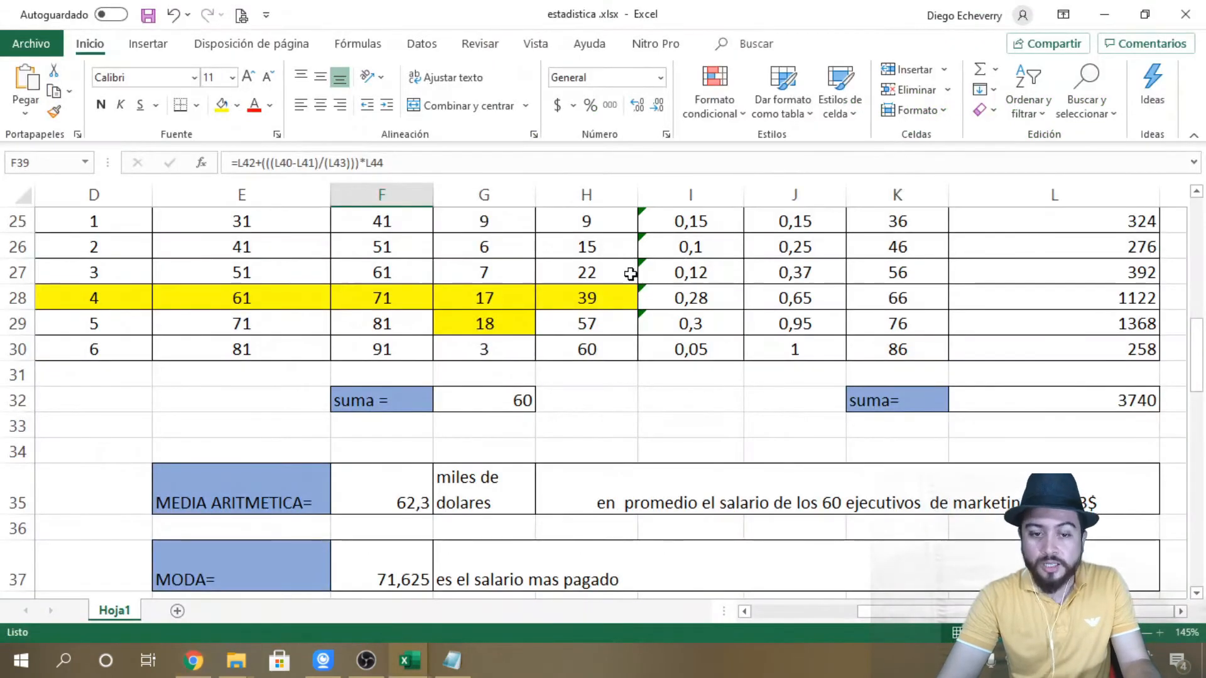
pyautogui.hotkey('alt', 'Tab')
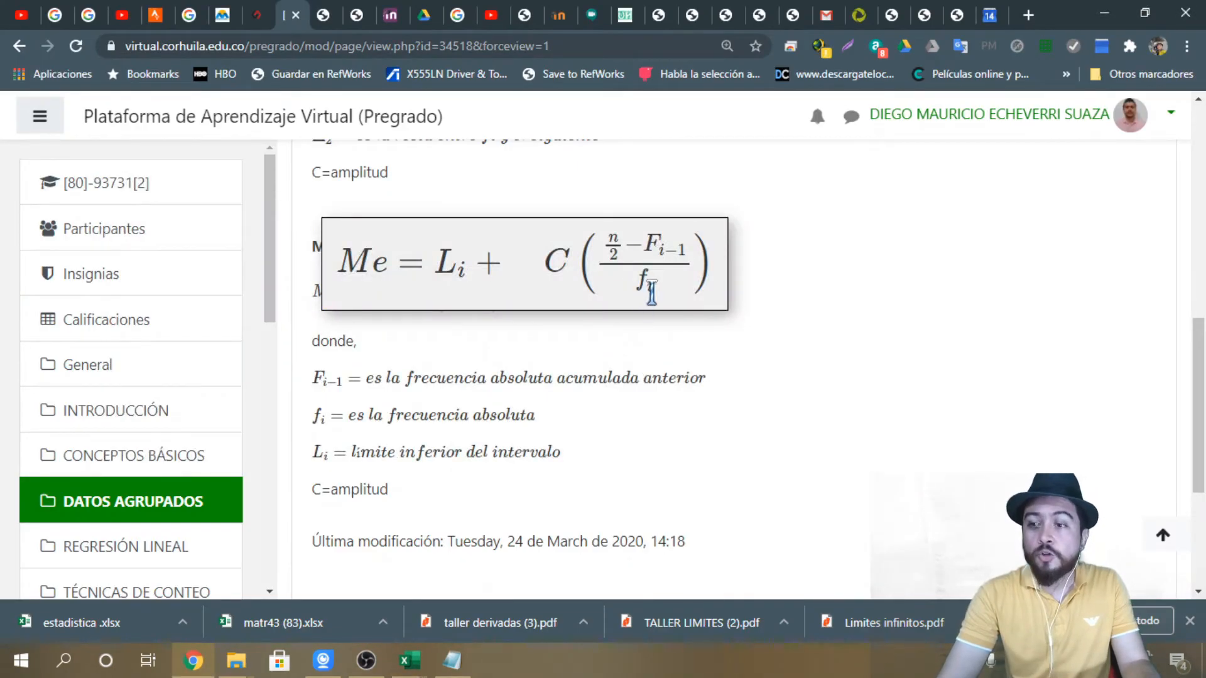
pyautogui.hotkey('alt', 'Tab')
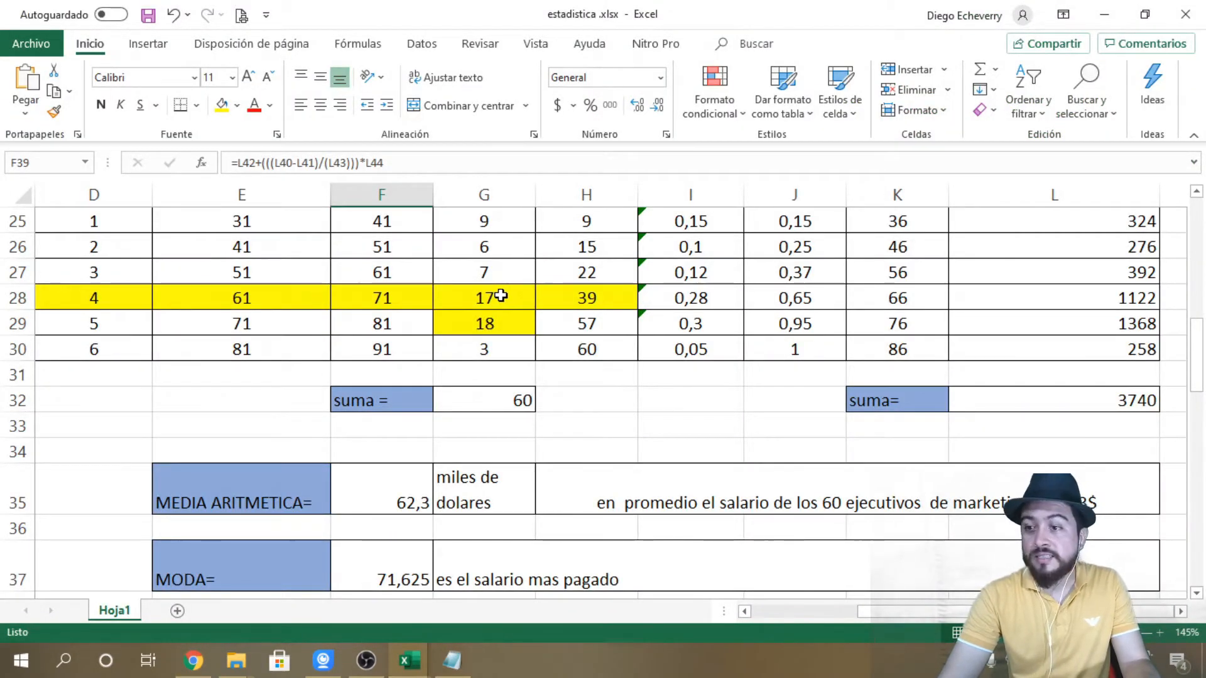
pyautogui.hotkey('alt', 'Tab')
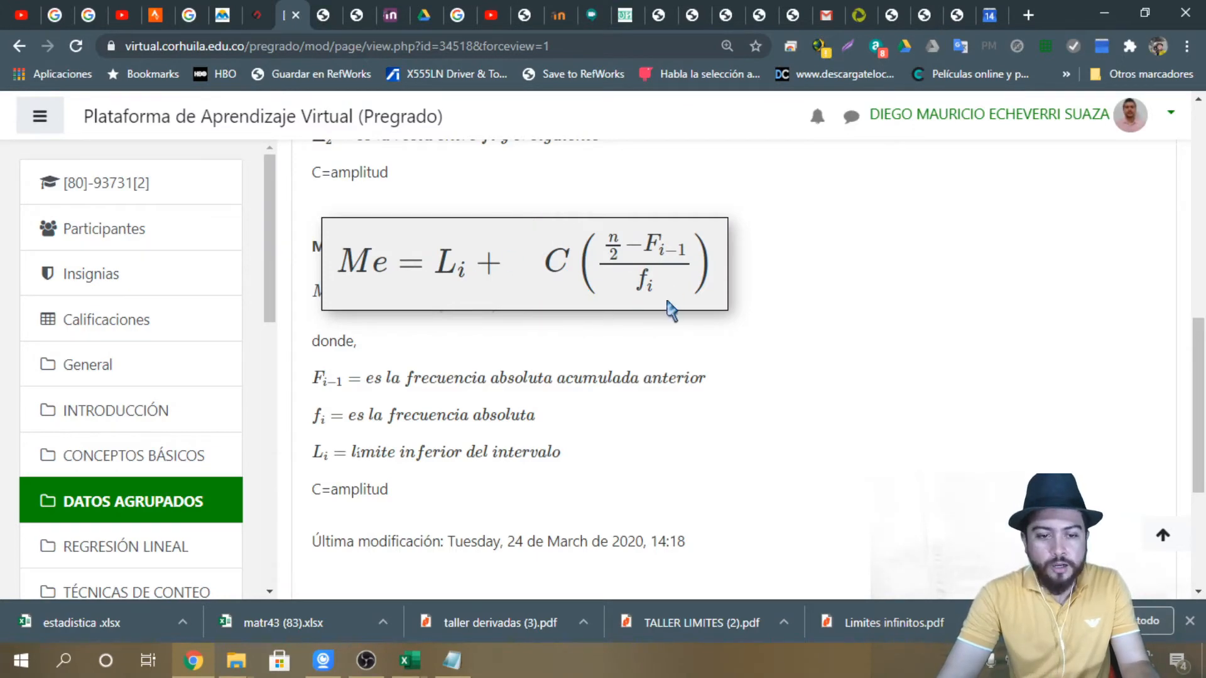
pyautogui.hotkey('alt', 'Tab')
pyautogui.scroll(-1, 430, 559)
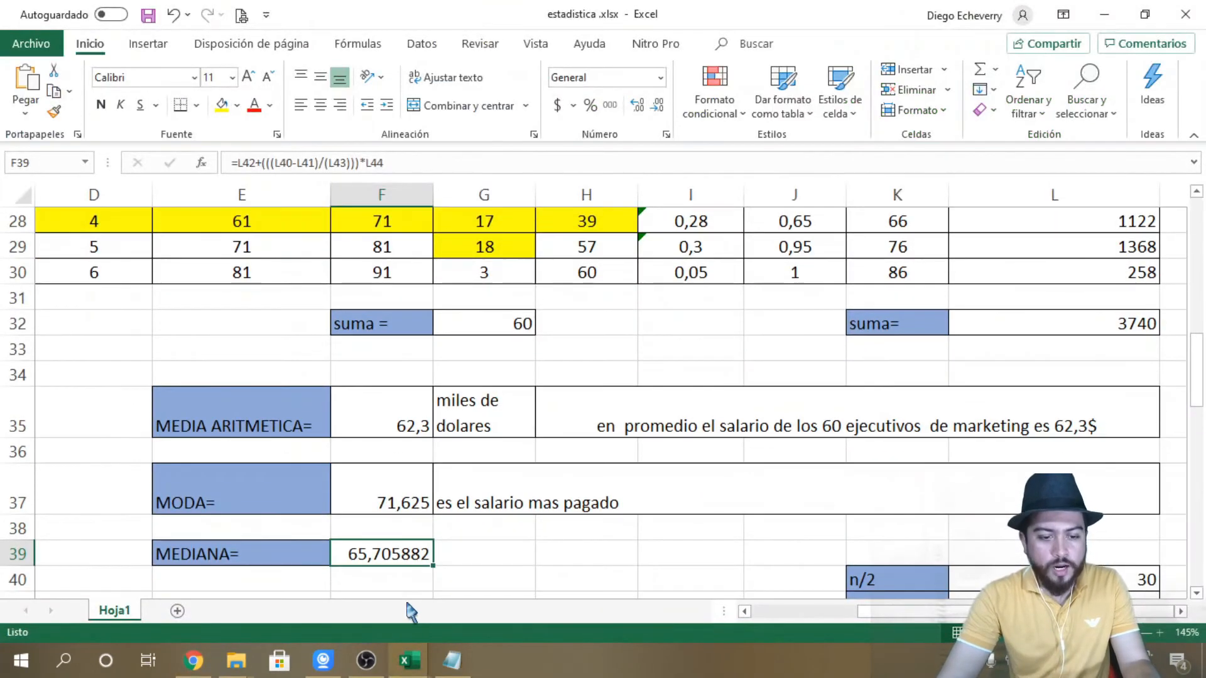
# Step: Trace the MEDIANA formula in F39 through its references to n/2, Fi-1, Li, fi and C in L40:L44
pyautogui.doubleClick(402, 554)
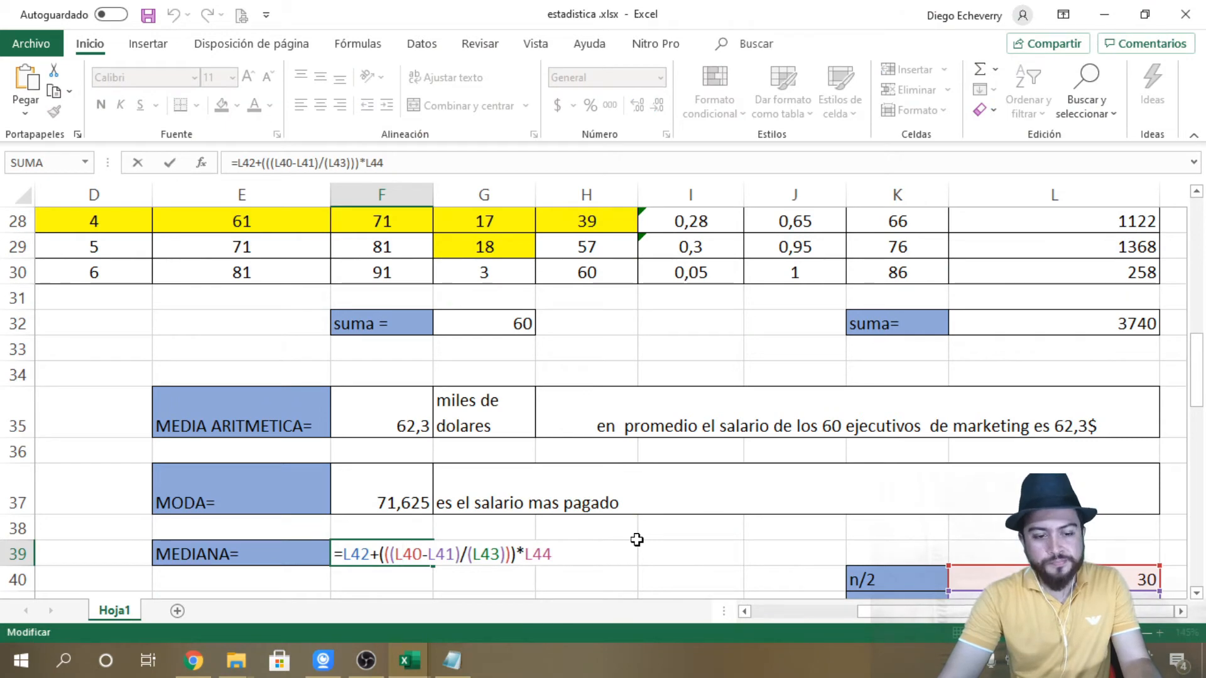
pyautogui.scroll(-1, 628, 521)
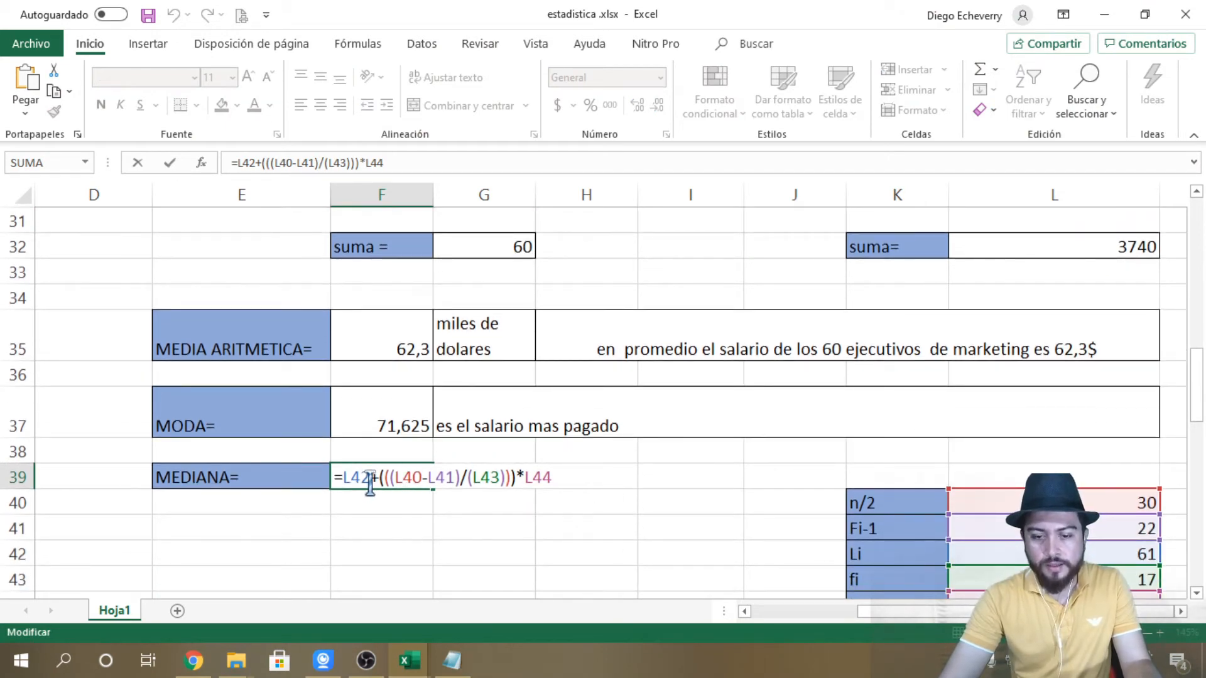
pyautogui.scroll(-1, 843, 433)
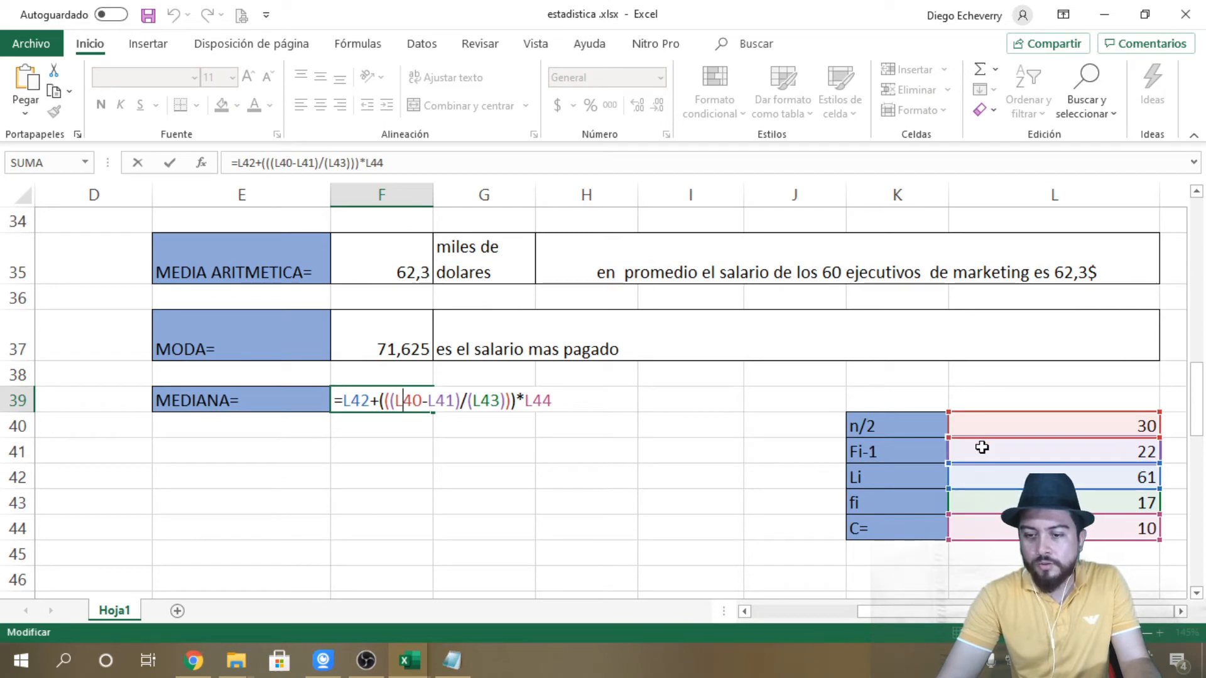
pyautogui.scroll(2, 565, 363)
pyautogui.scroll(-1, 565, 363)
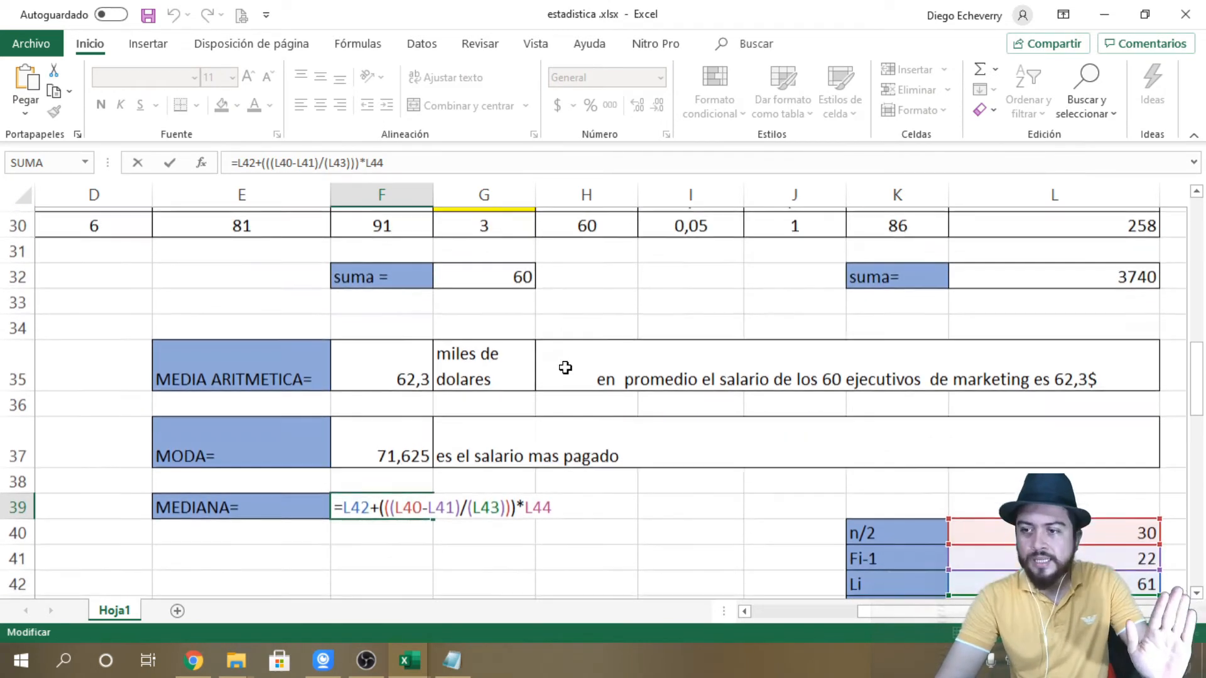
pyautogui.scroll(-1, 1042, 458)
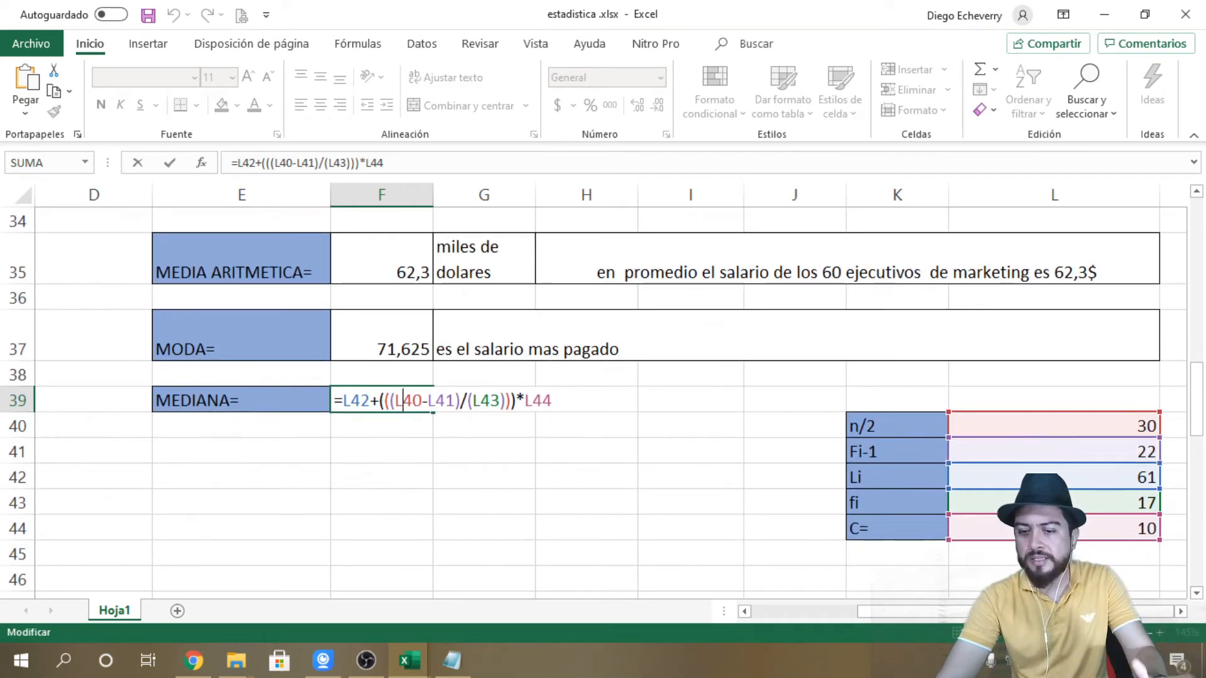
pyautogui.hotkey('ctrl', 'Return')
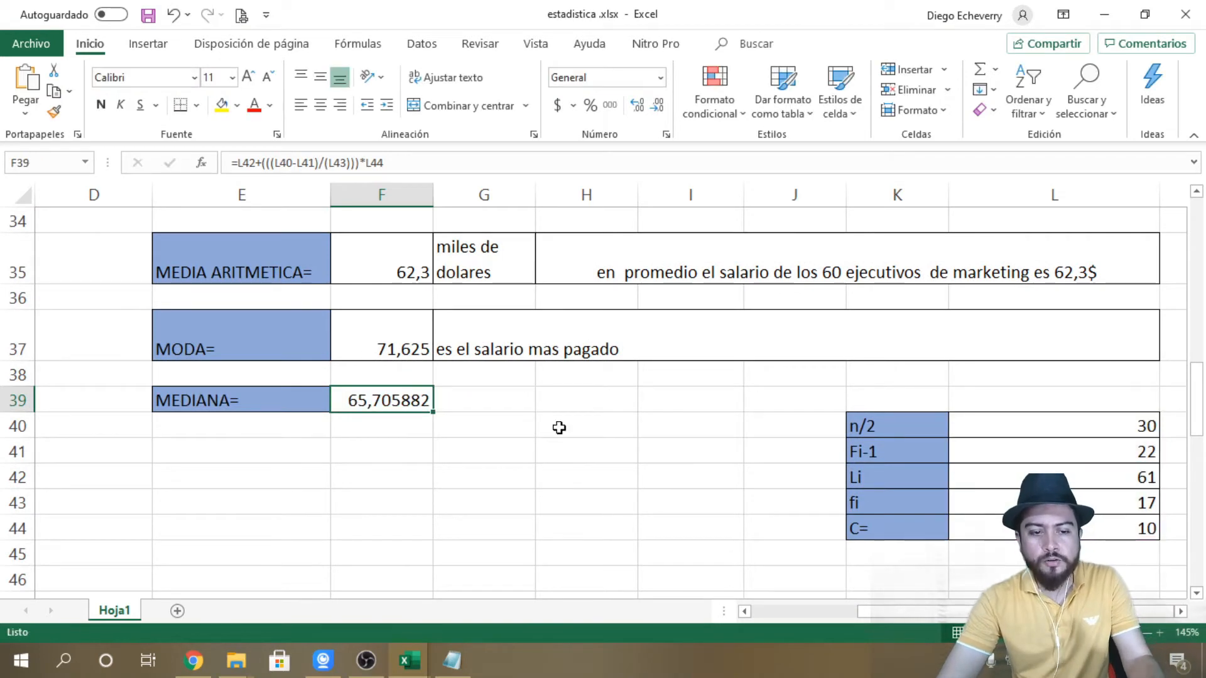
# Step: Enter the interpretation text "50% ganan" in G39, beside the MEDIANA result, consulting the frequency table's intervals
pyautogui.click(472, 403)
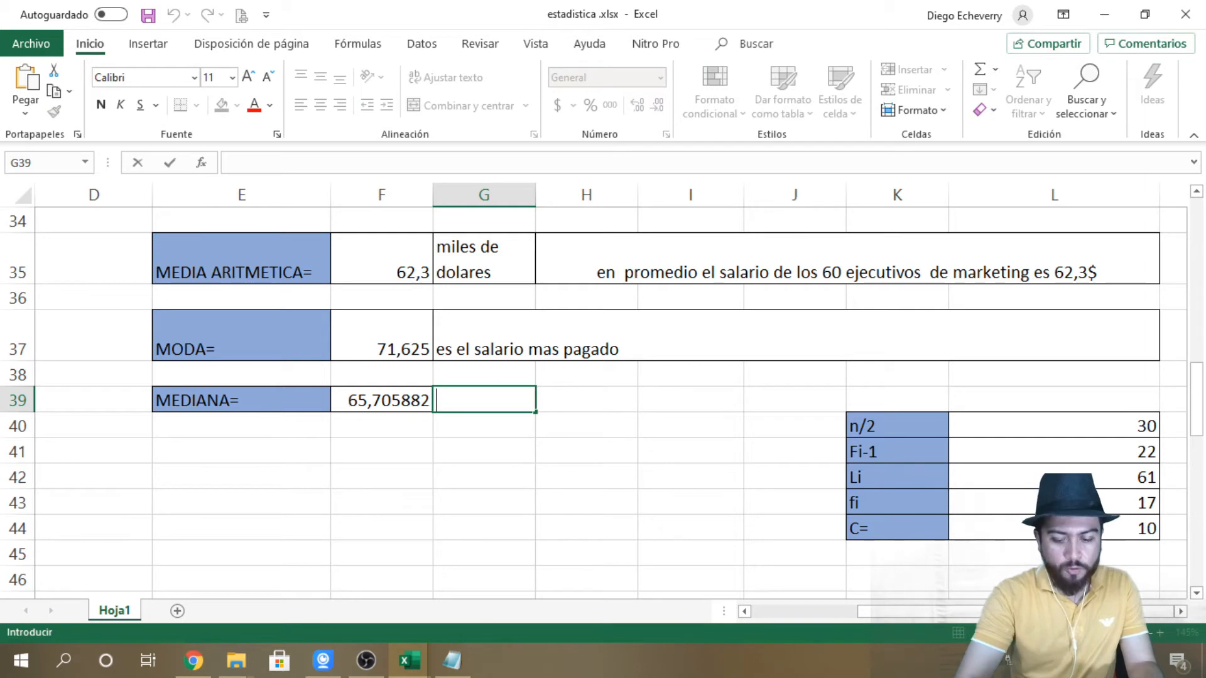
pyautogui.write('50')
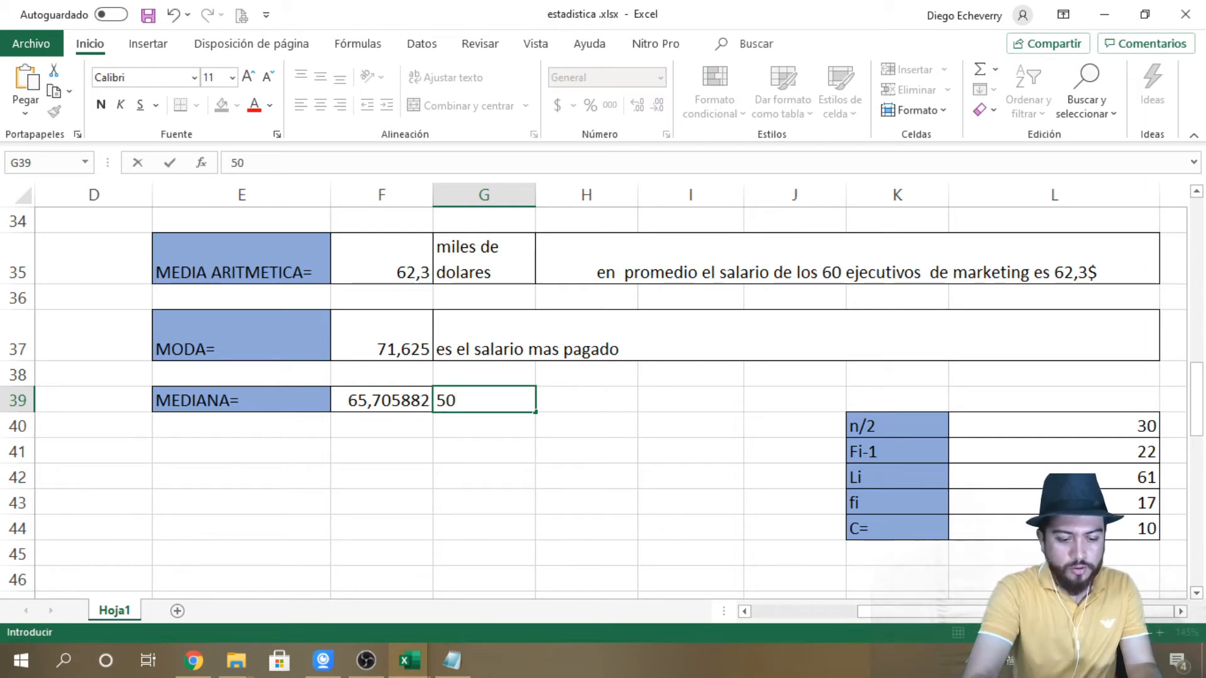
pyautogui.write('% gana')
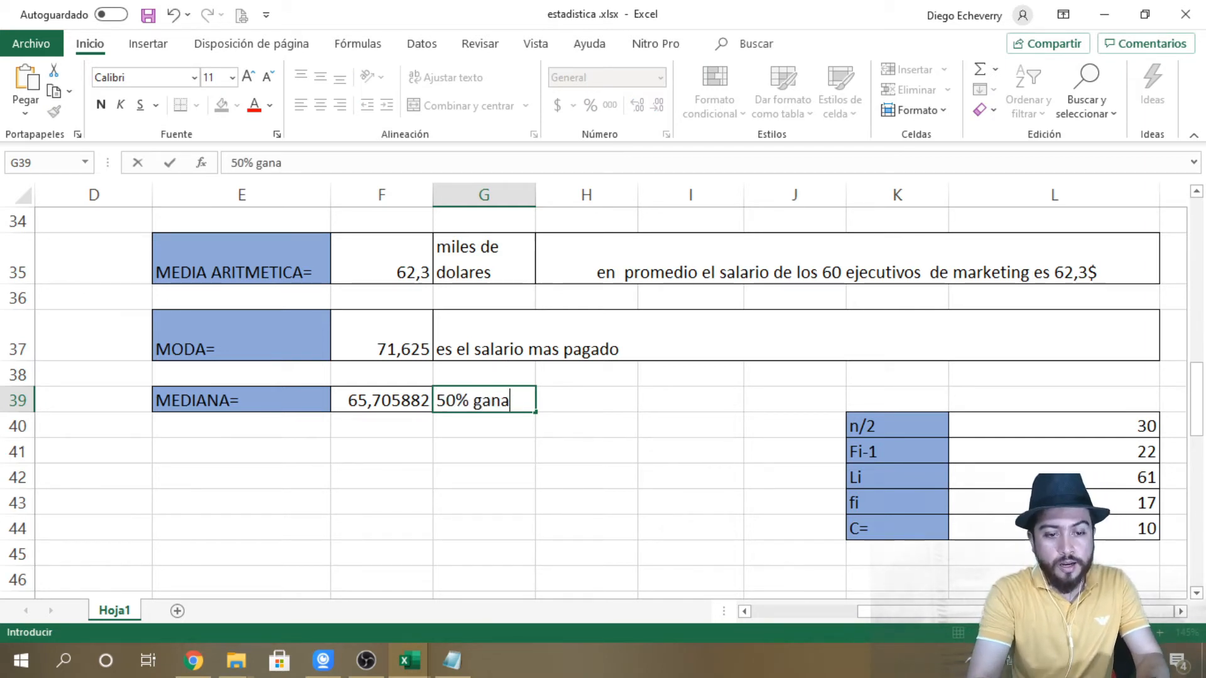
pyautogui.write('n')
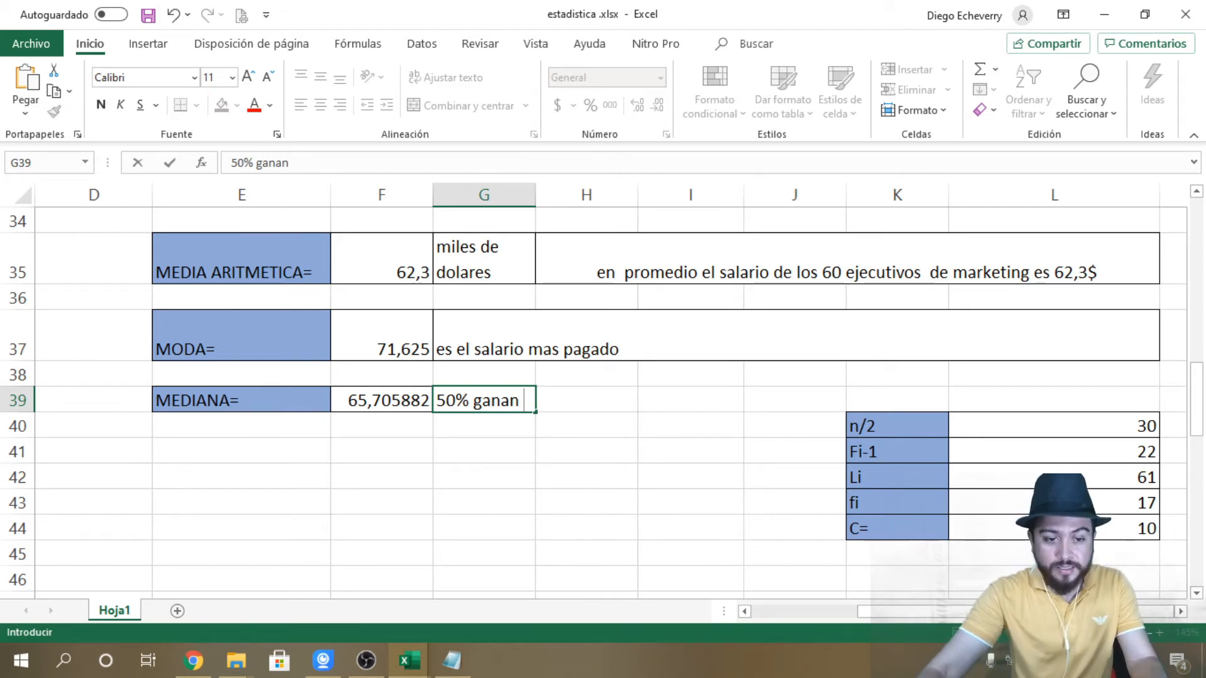
pyautogui.scroll(1, 127, 415)
pyautogui.scroll(4, 128, 415)
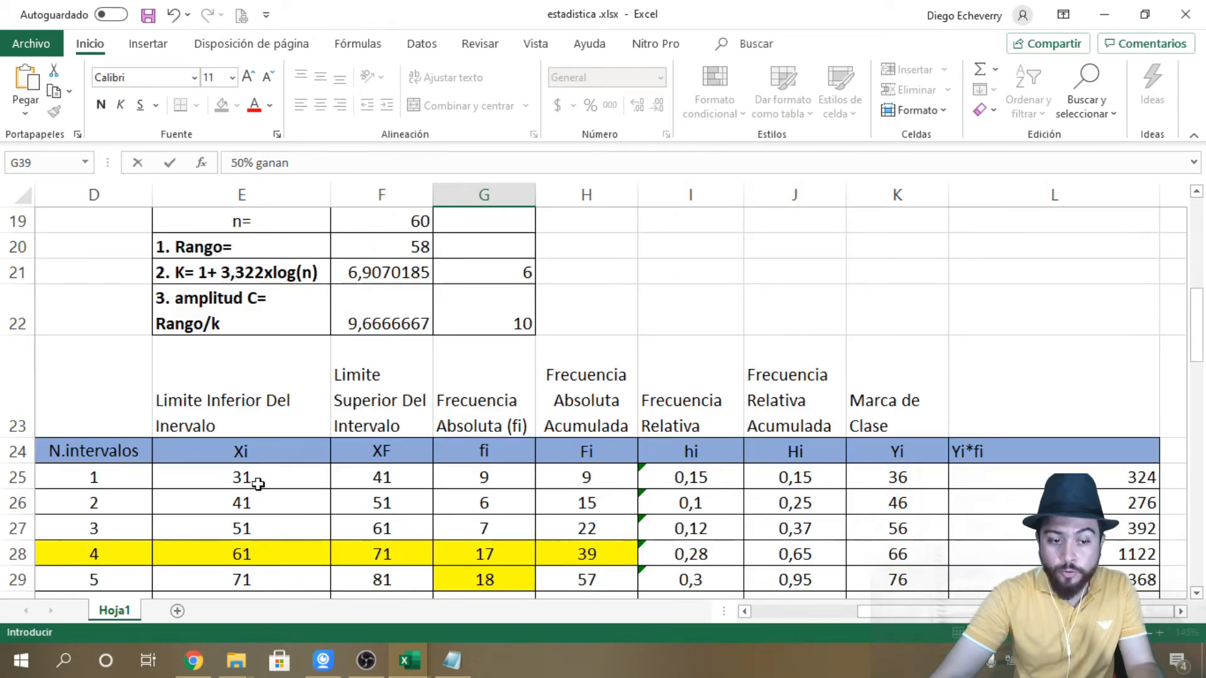
pyautogui.scroll(-4, 258, 484)
pyautogui.scroll(-1, 258, 484)
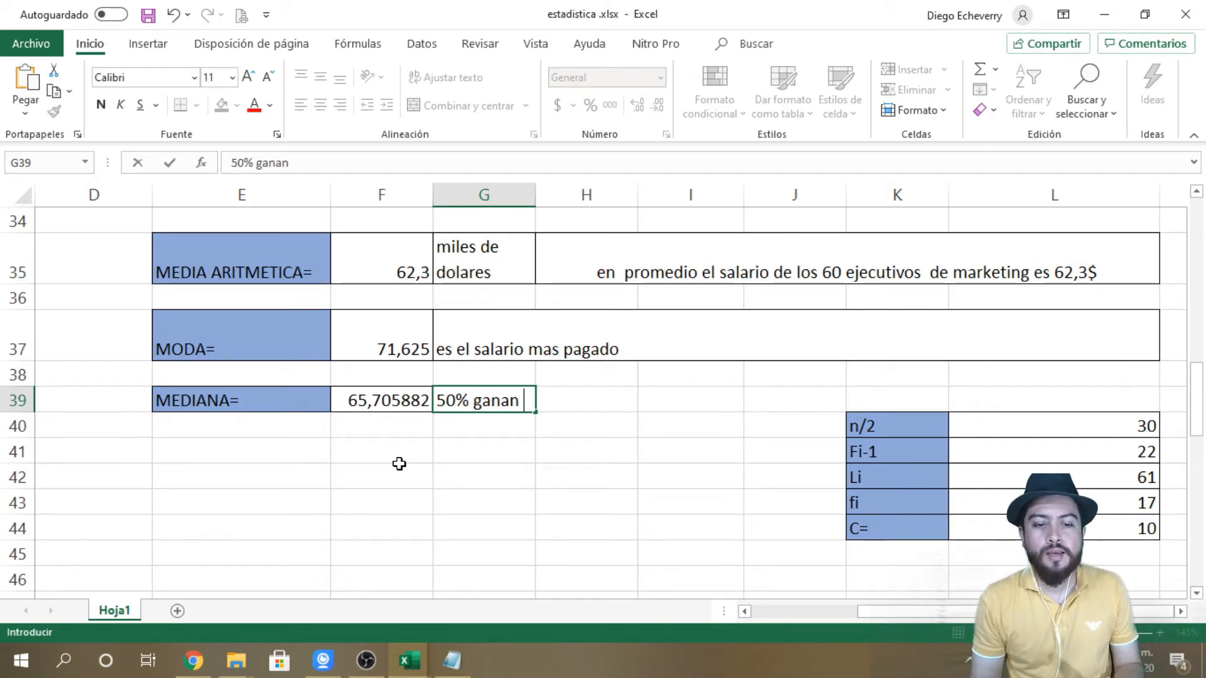
pyautogui.press('Return')
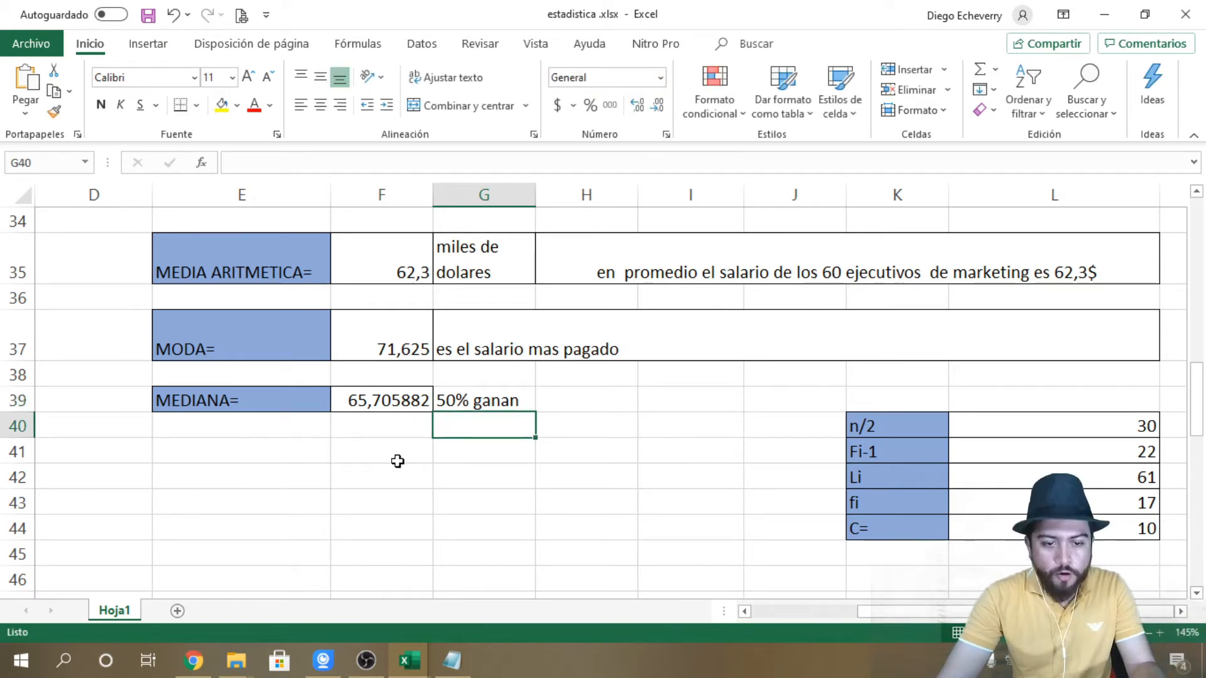
# Step: Switch to the course page in Chrome, go to CUARTILES Y DECILES and review the quartile and decile 8 formulas
pyautogui.hotkey('alt', 'Tab')
pyautogui.scroll(-4, 594, 412)
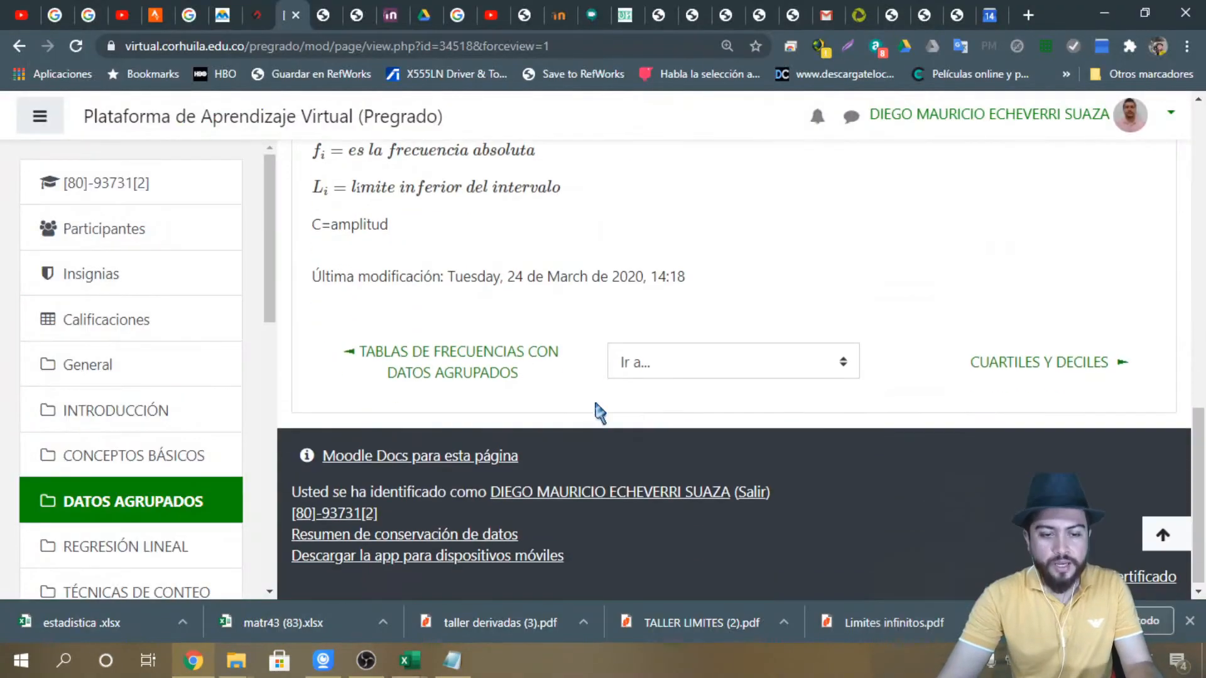
pyautogui.click(1007, 365)
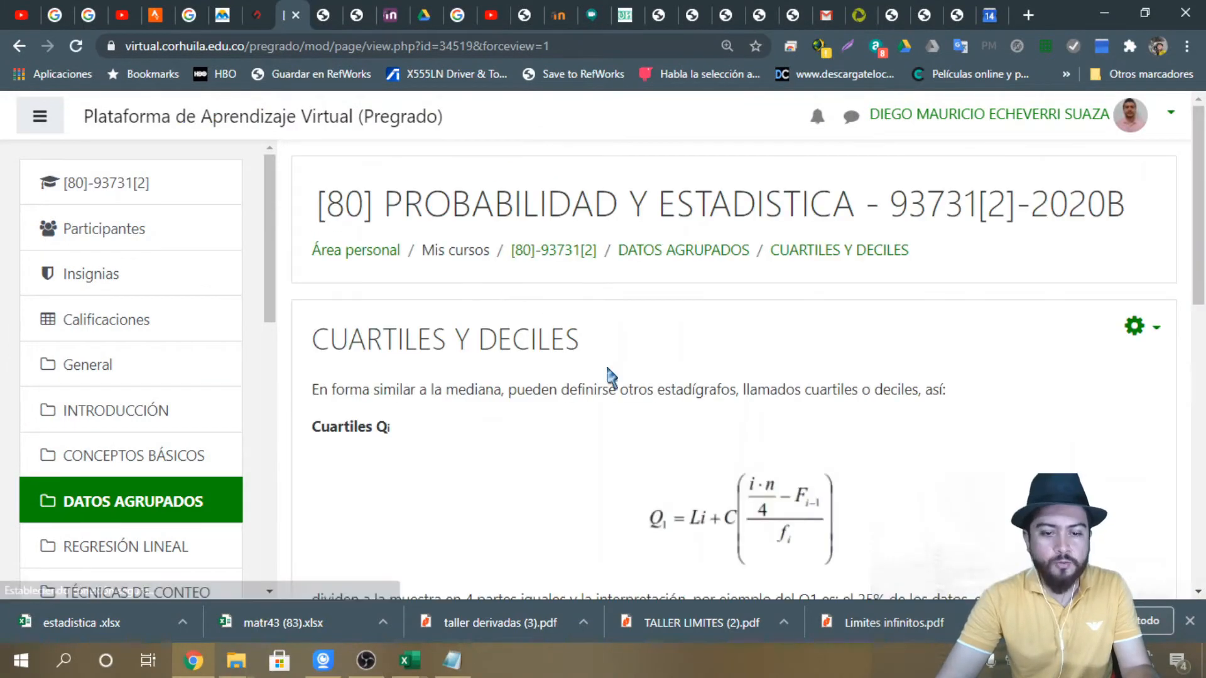
pyautogui.scroll(-3, 611, 375)
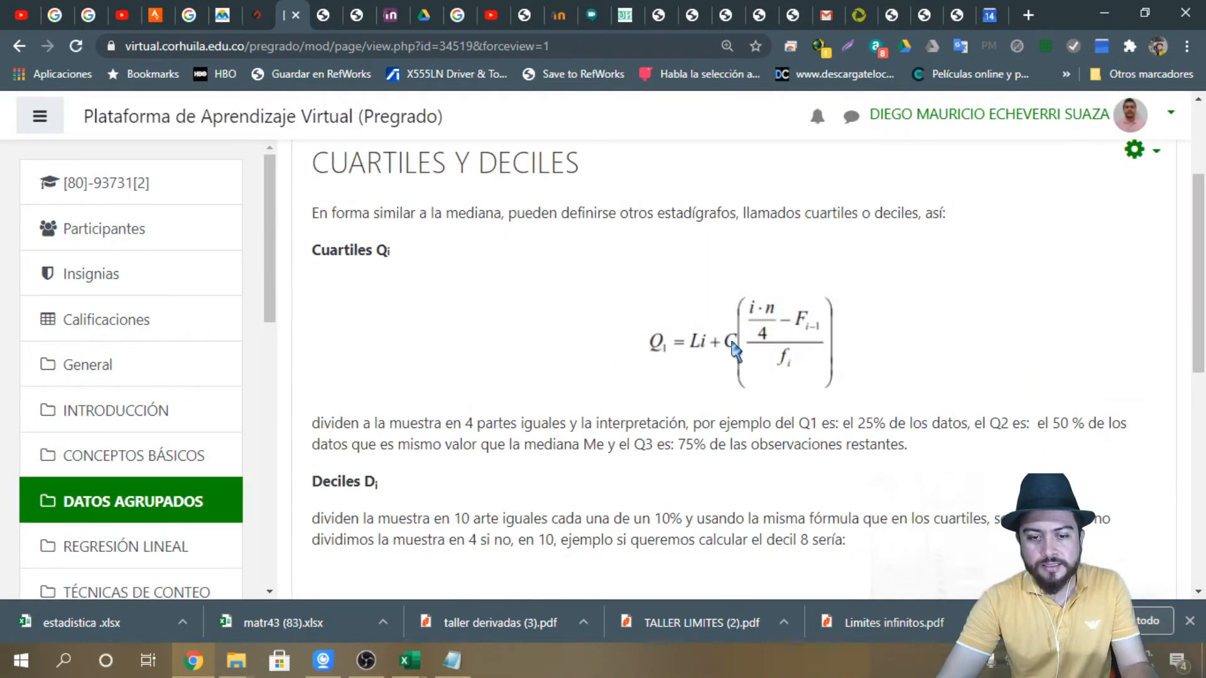
pyautogui.scroll(-4, 735, 350)
pyautogui.scroll(4, 737, 358)
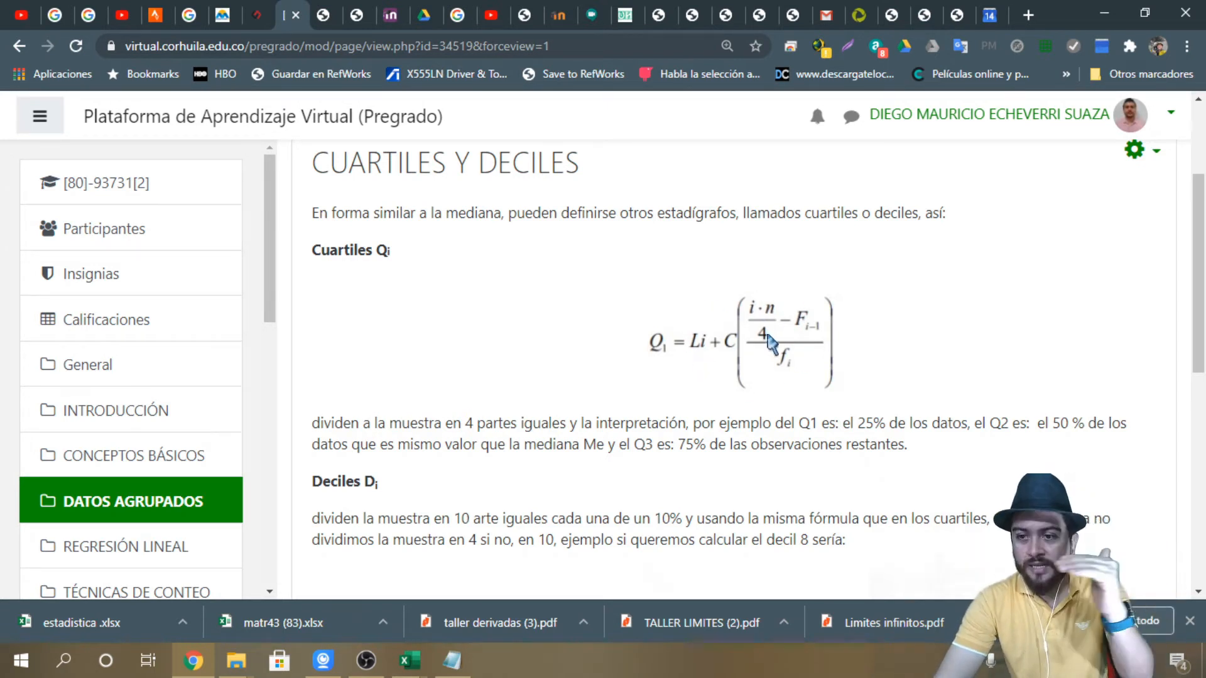
pyautogui.scroll(-3, 771, 344)
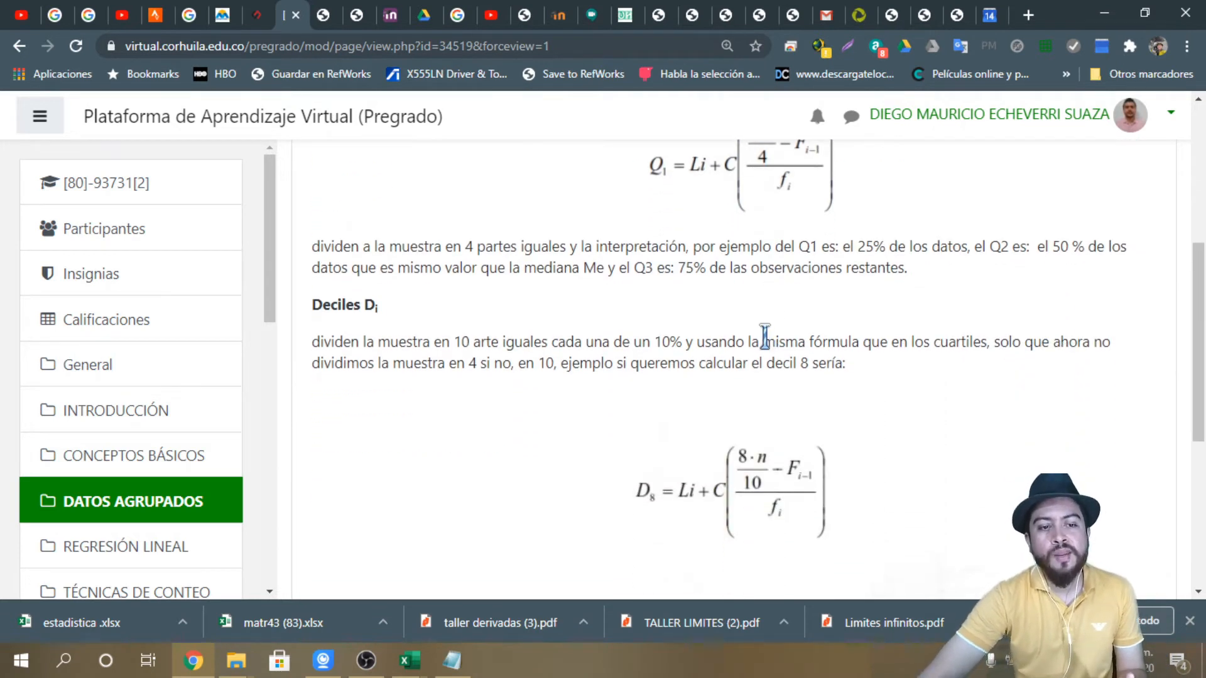
pyautogui.scroll(-2, 763, 364)
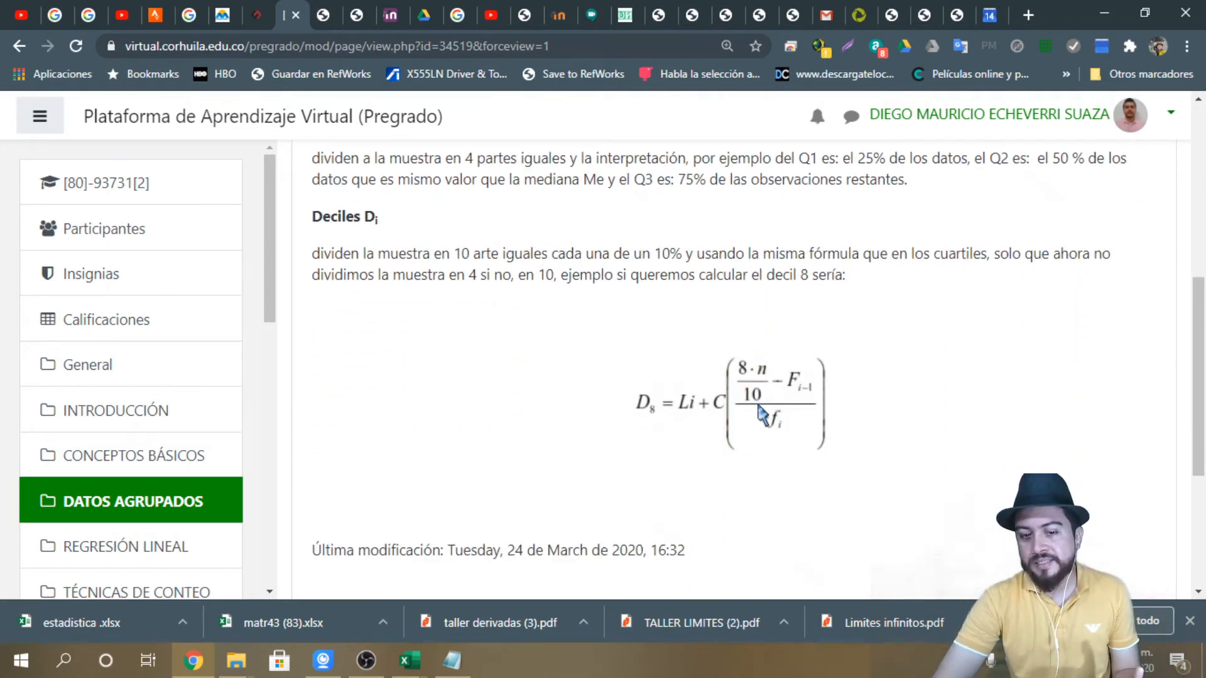
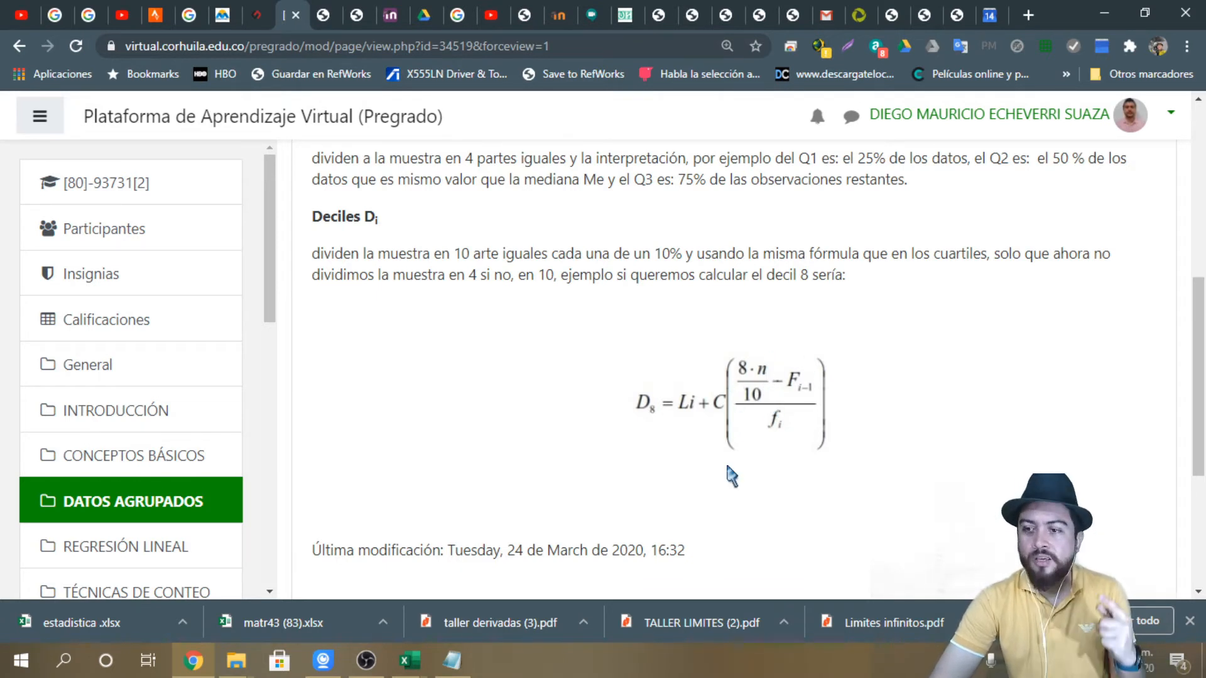
# Step: Go to the VARIANZA Y DESVIACIÓN ESTÁNDAR page of the course and examine the full and reduced variance formulas
pyautogui.scroll(-3, 731, 476)
pyautogui.click(1001, 477)
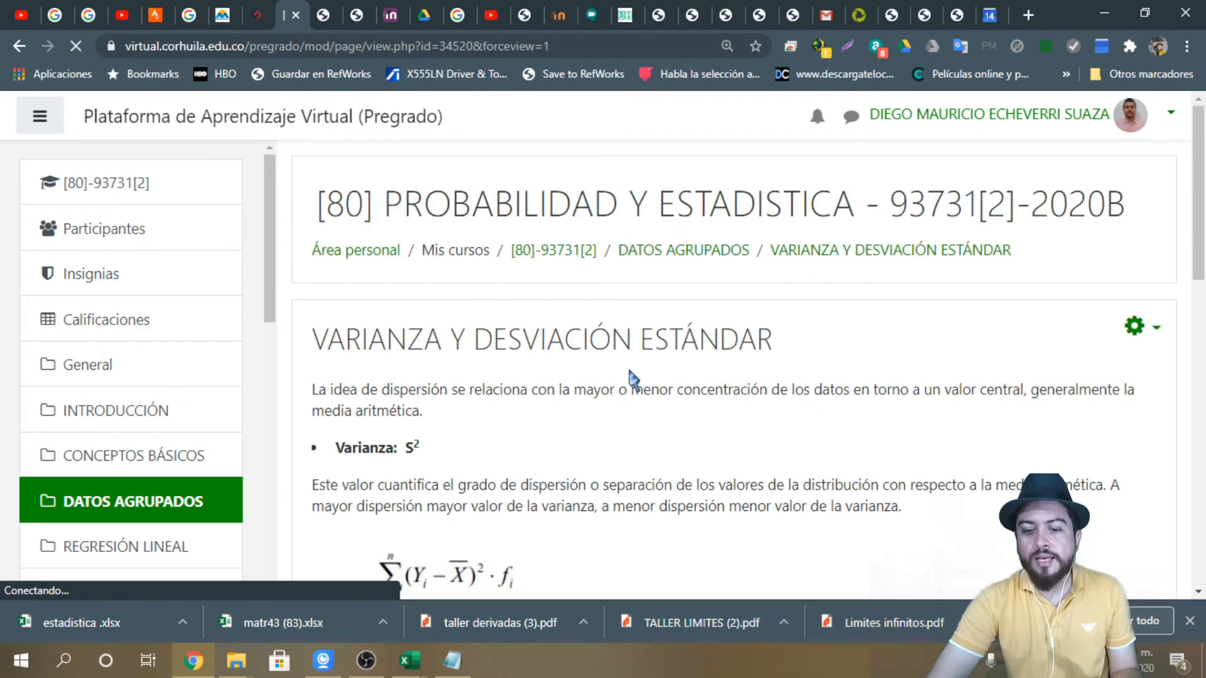
pyautogui.scroll(-3, 754, 463)
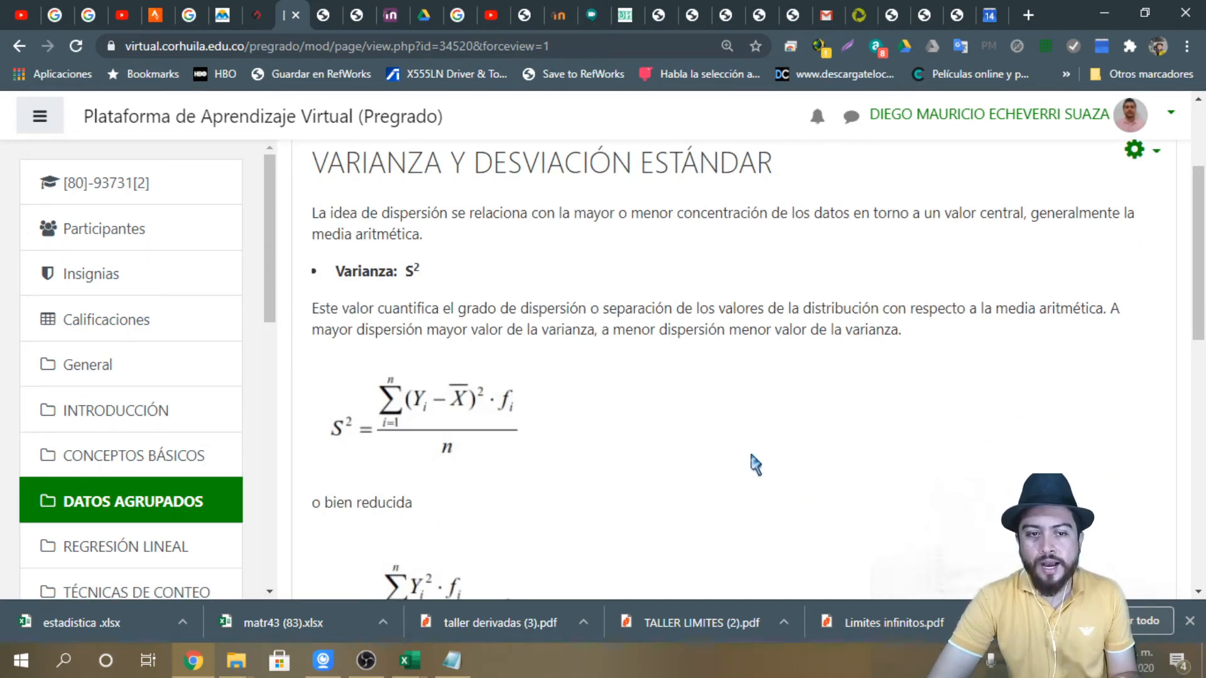
pyautogui.scroll(-3, 756, 465)
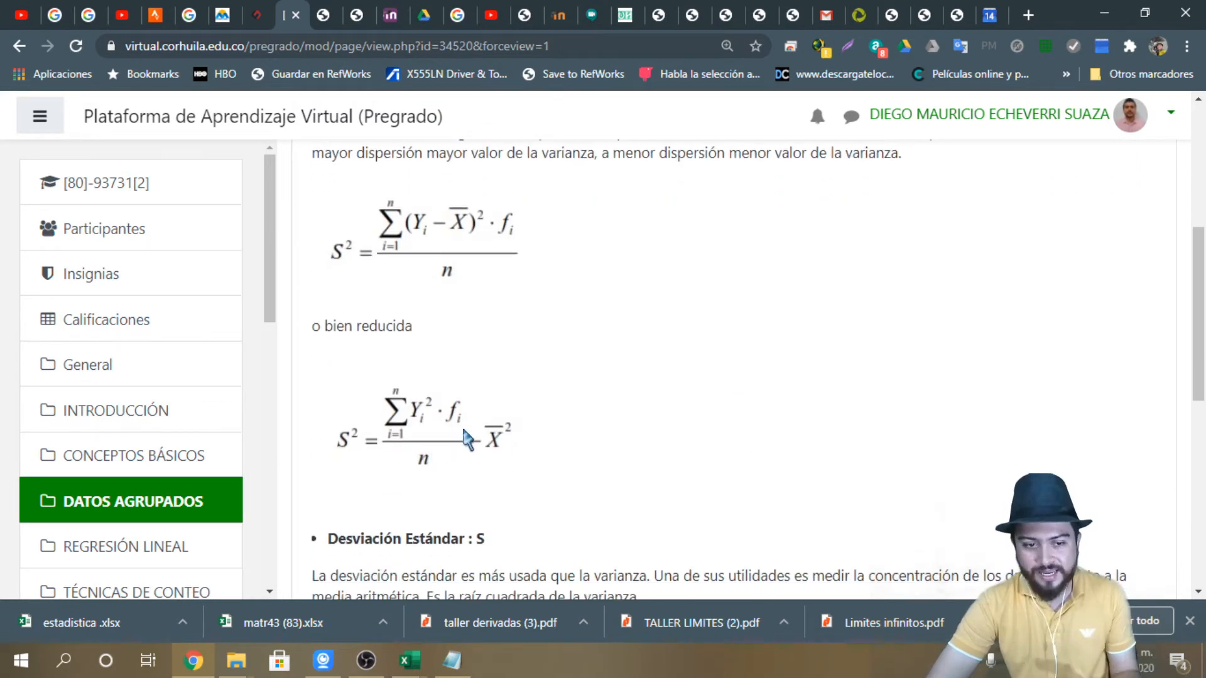
pyautogui.scroll(-1, 468, 440)
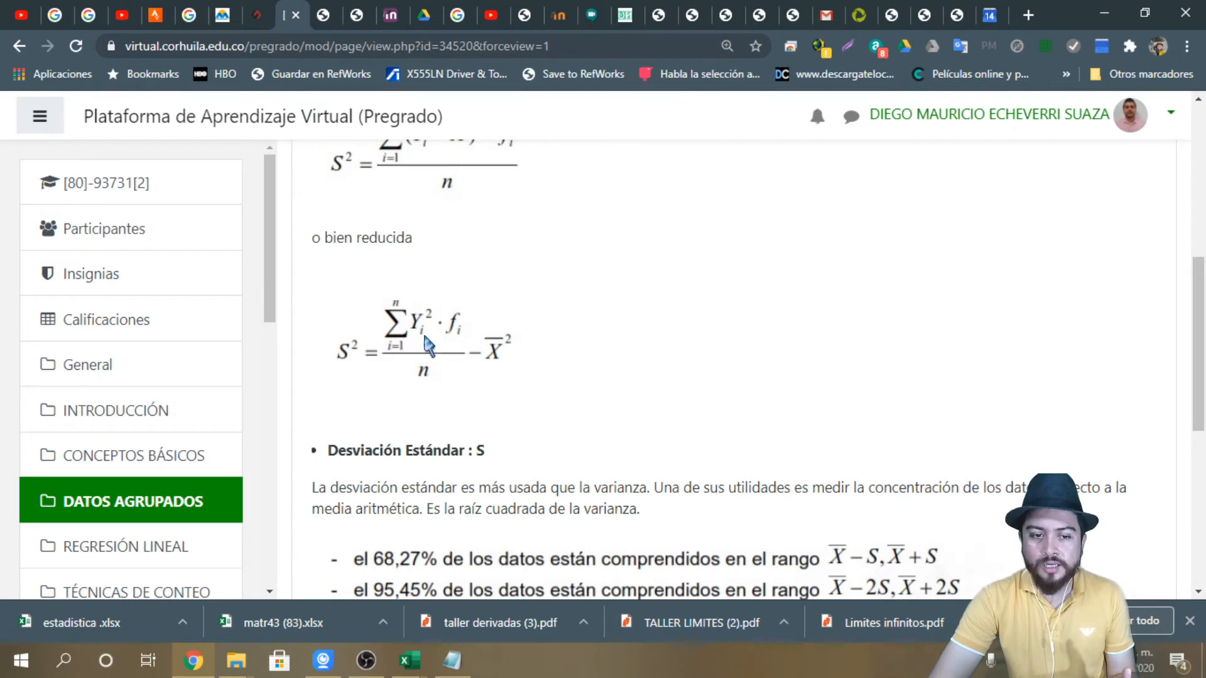
# Step: Switch back to the Excel workbook and add the column header "yi^2" in M24, beside the Yi*fi column
pyautogui.hotkey('alt', 'Tab')
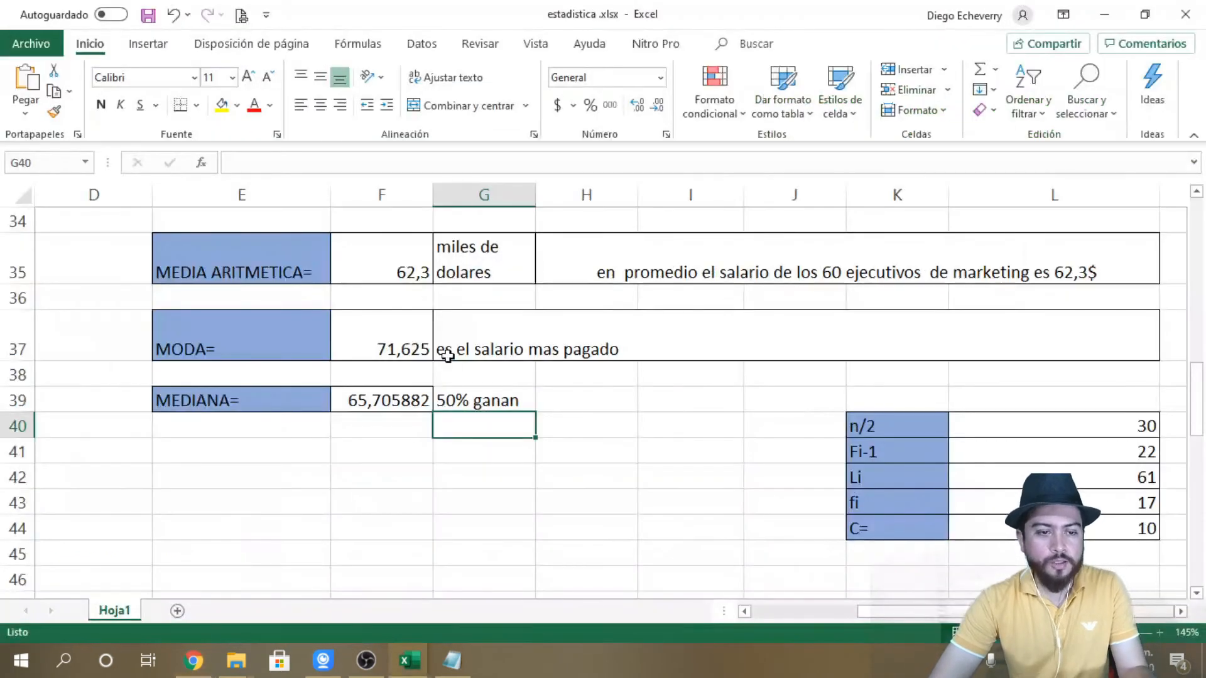
pyautogui.scroll(4, 596, 402)
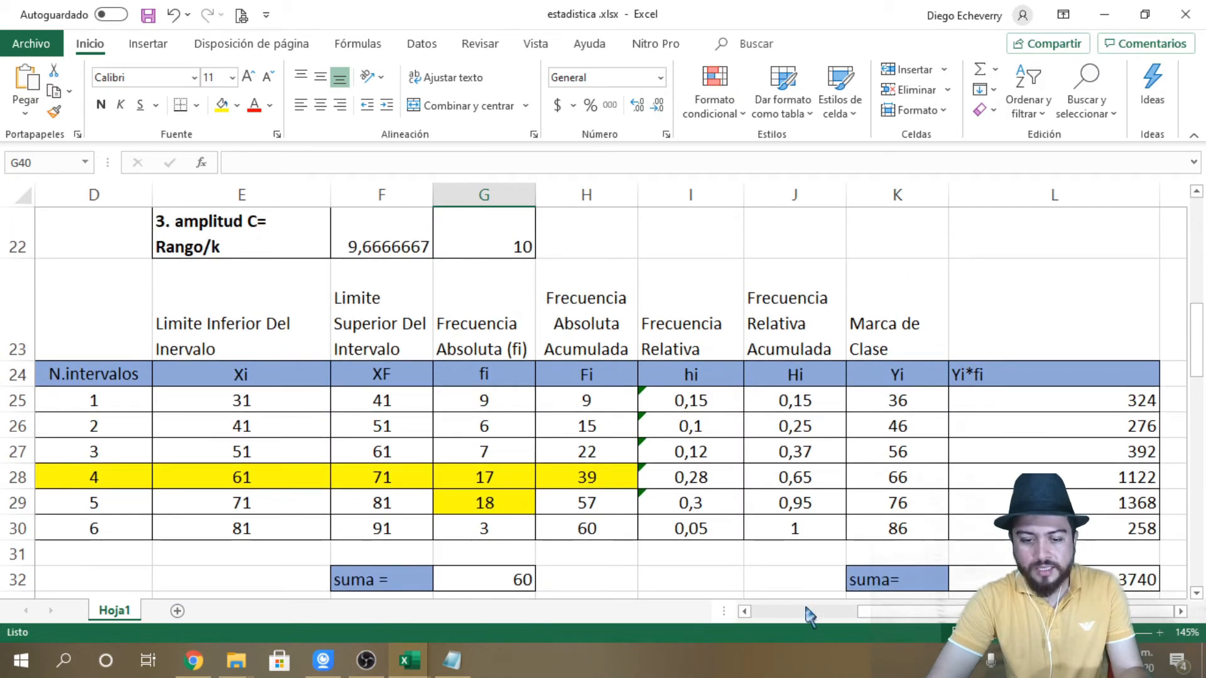
pyautogui.click(1091, 384)
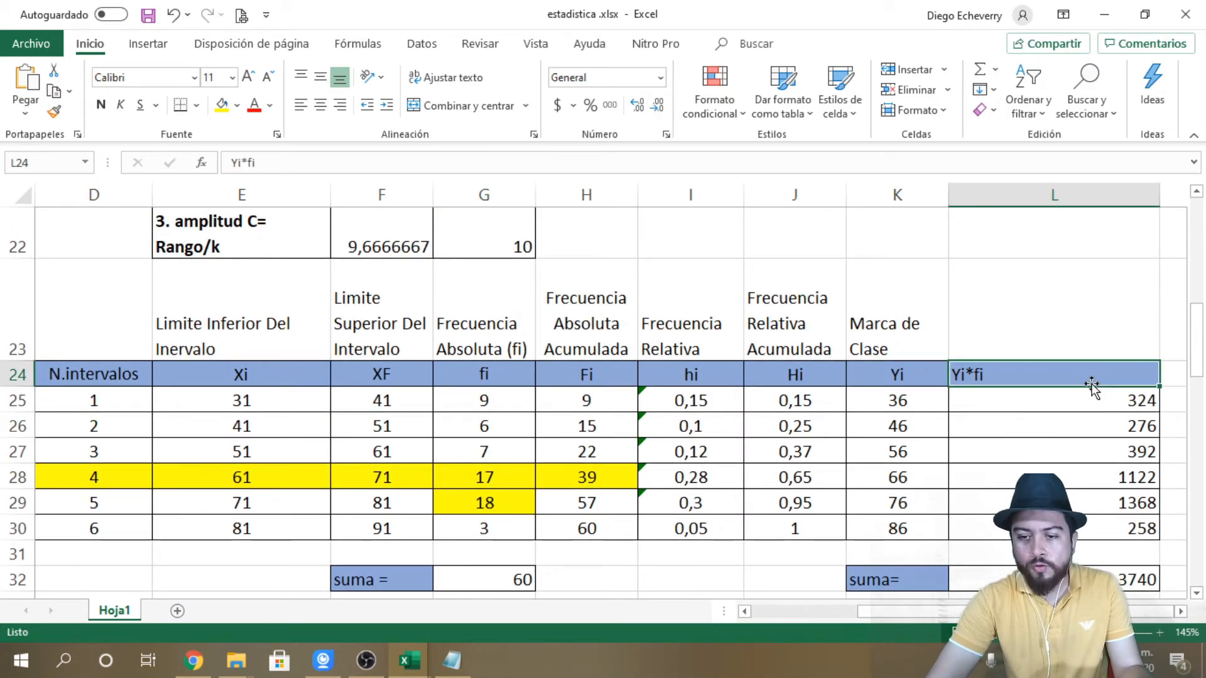
pyautogui.press('Right')
pyautogui.press('Right')
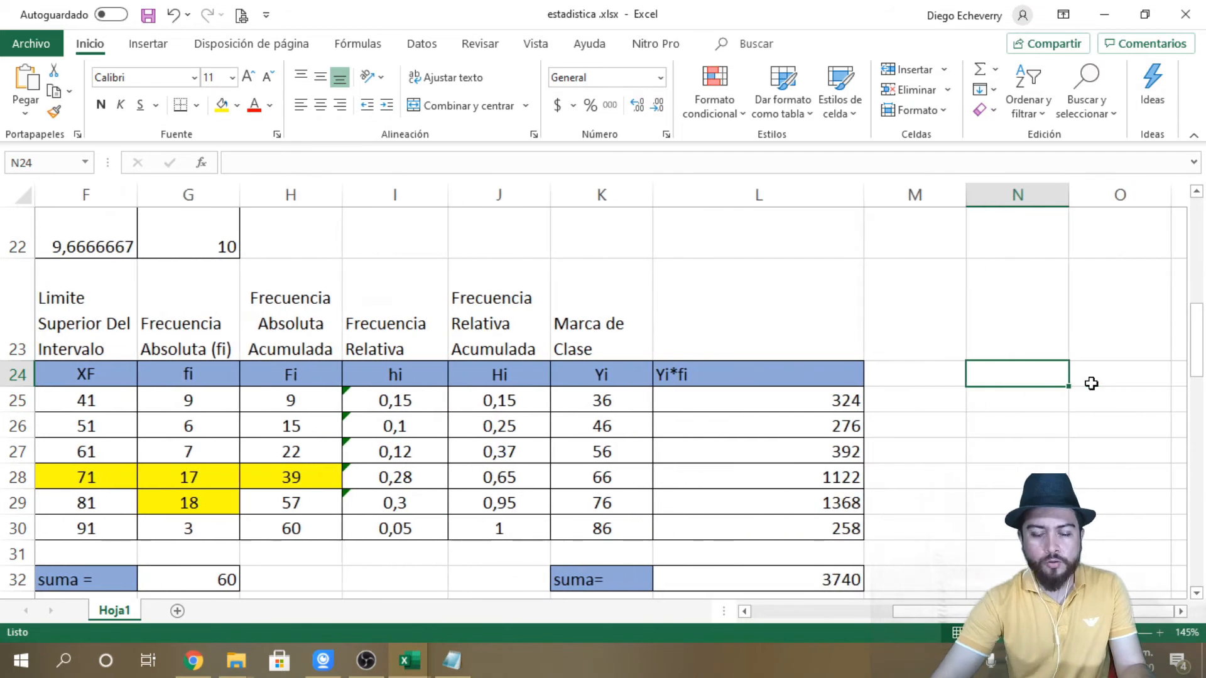
pyautogui.click(601, 373)
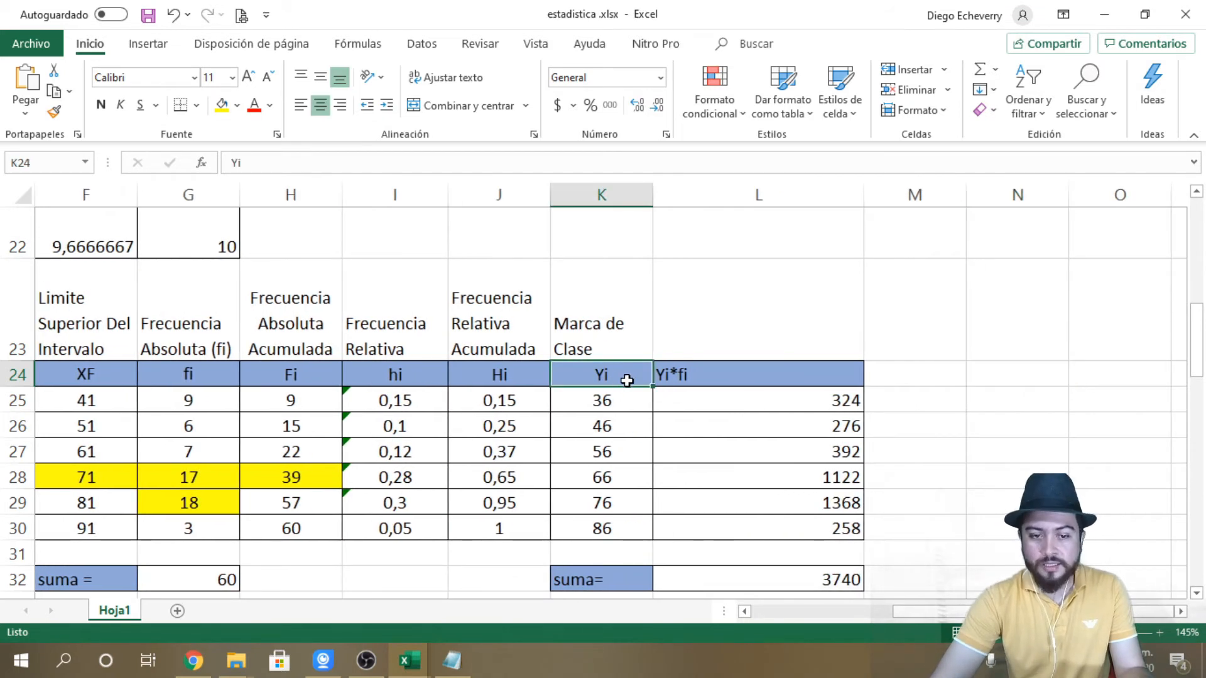
pyautogui.doubleClick(933, 376)
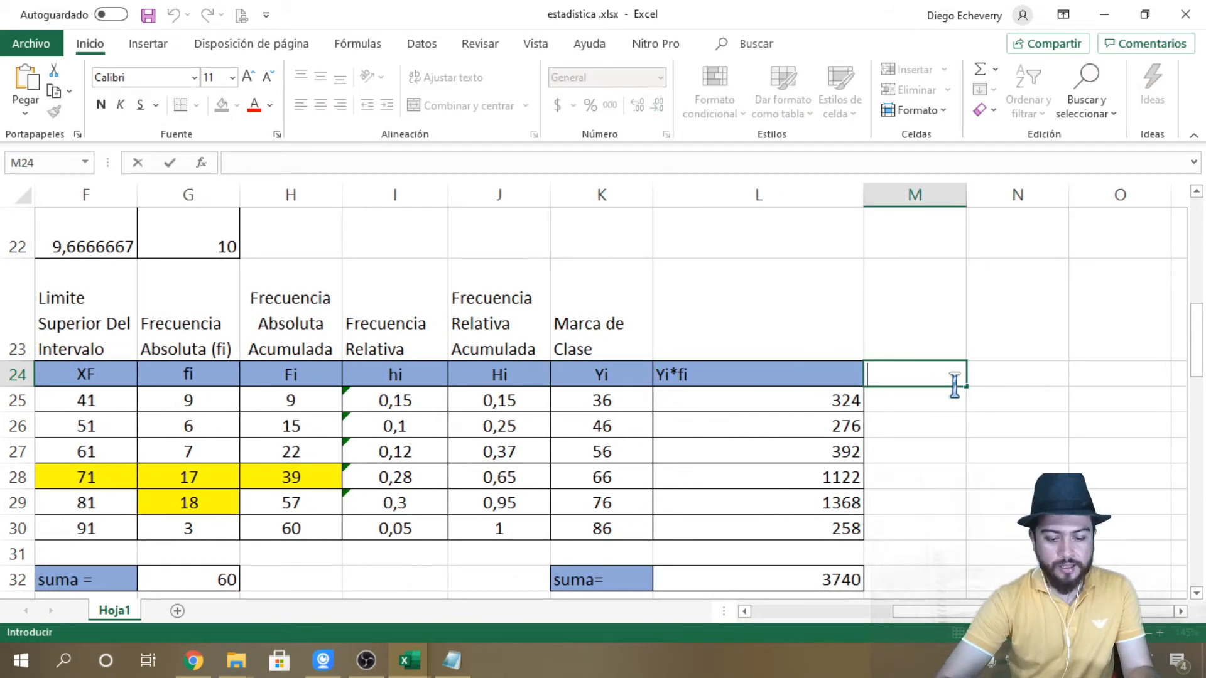
pyautogui.write('yi^2')
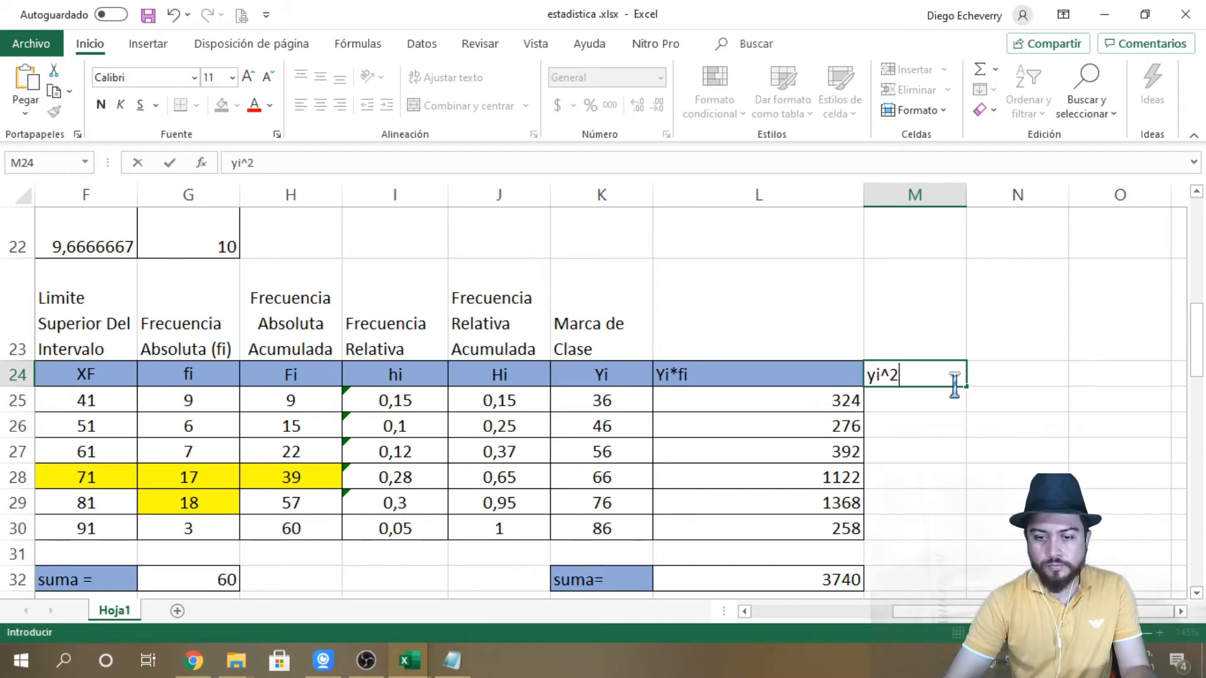
pyautogui.press('Return')
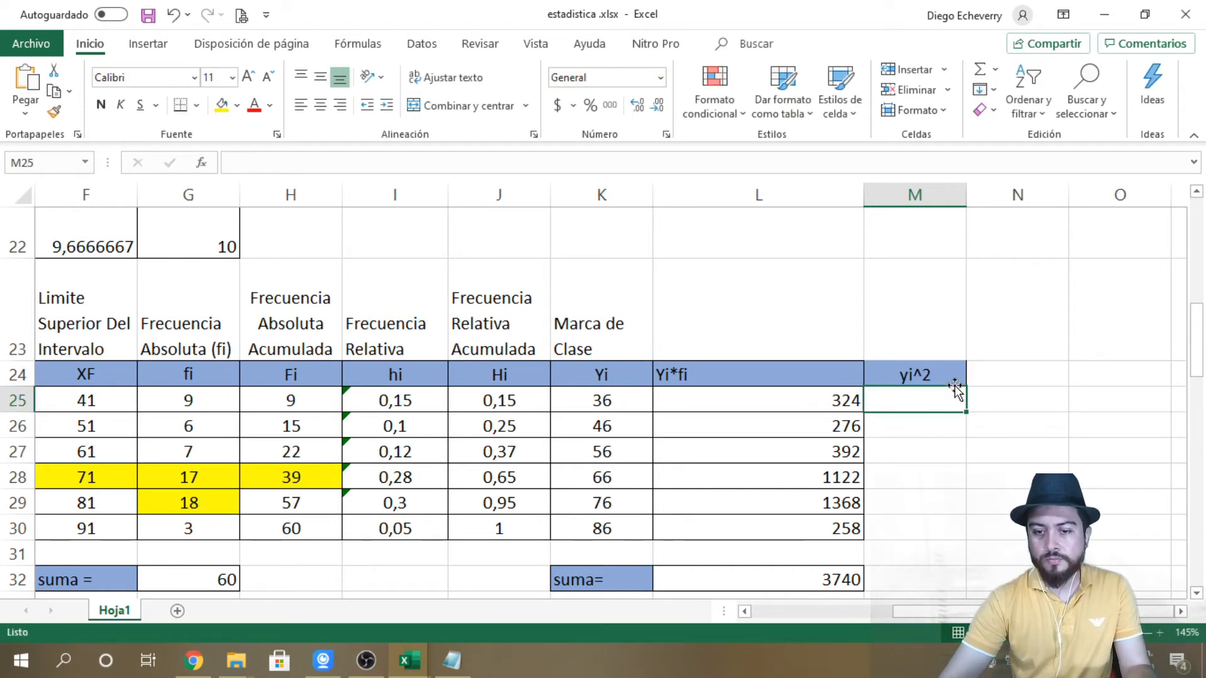
# Step: Enter the formula =K25*K25 in M25 to square the first Yi value
pyautogui.doubleClick(948, 400)
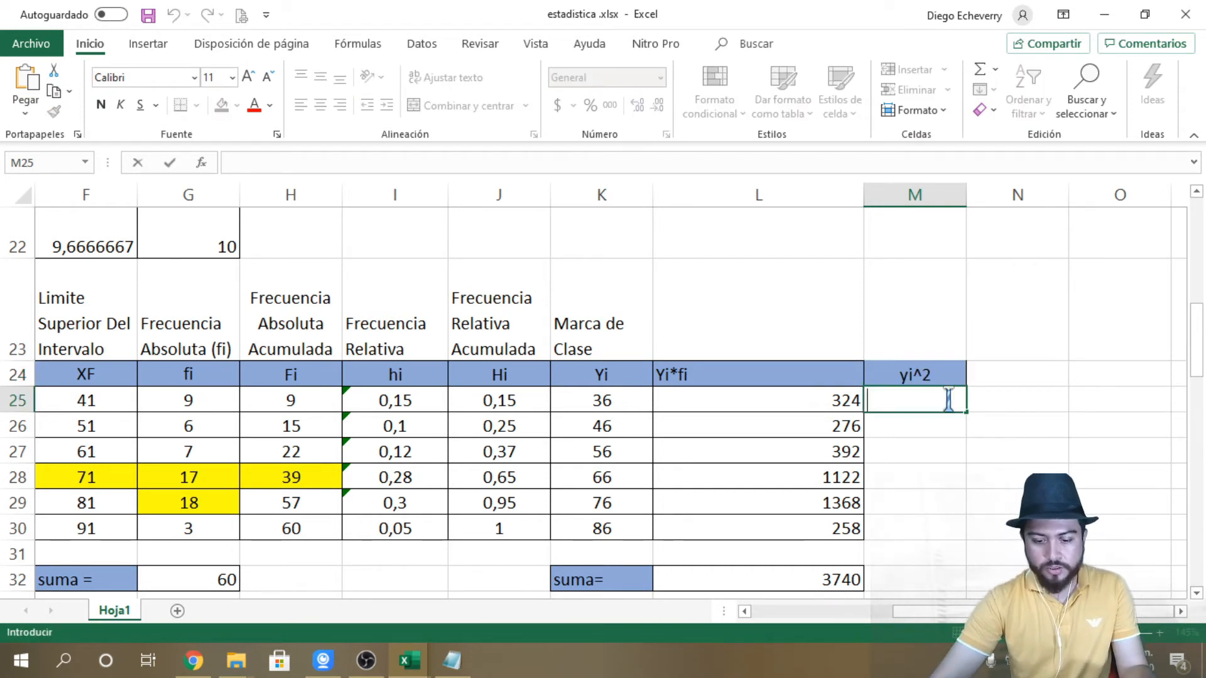
pyautogui.write('=')
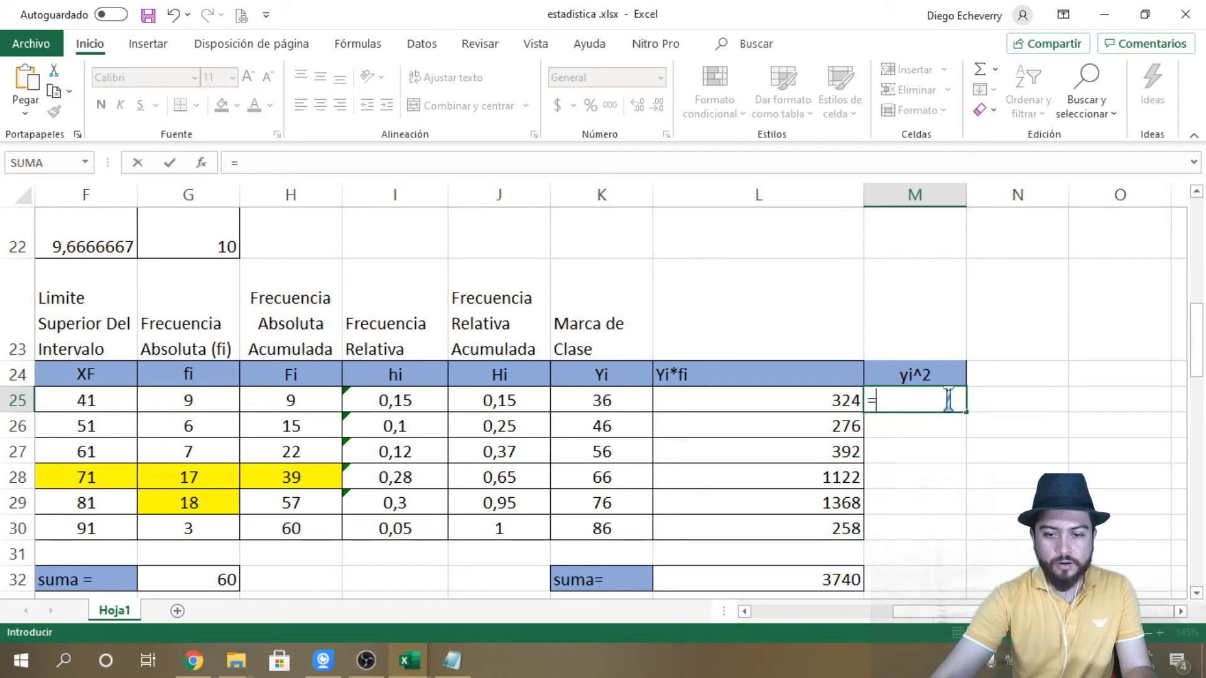
pyautogui.click(609, 400)
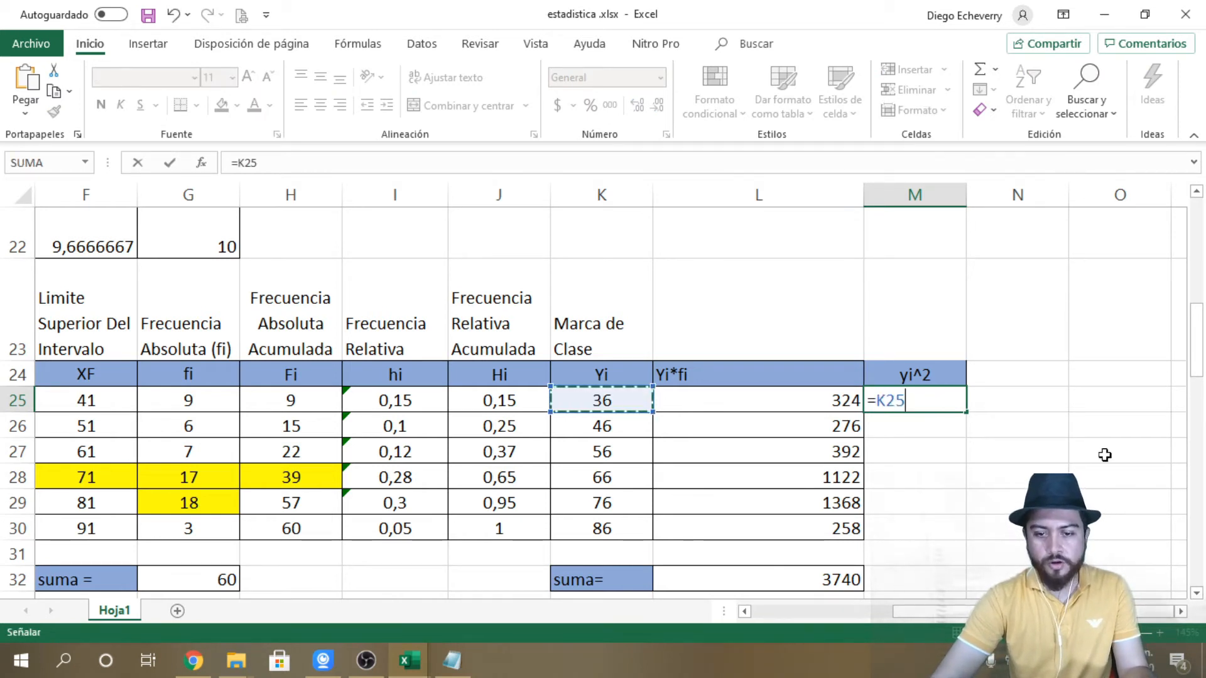
pyautogui.write('*')
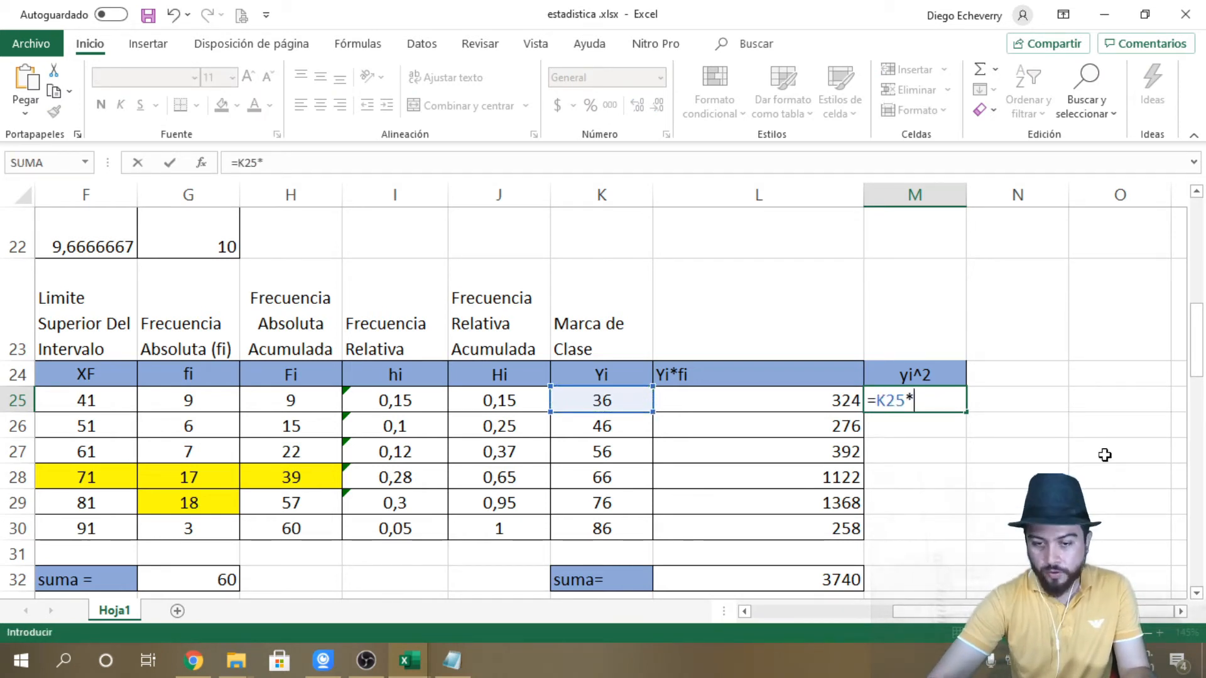
pyautogui.click(618, 403)
pyautogui.press('Return')
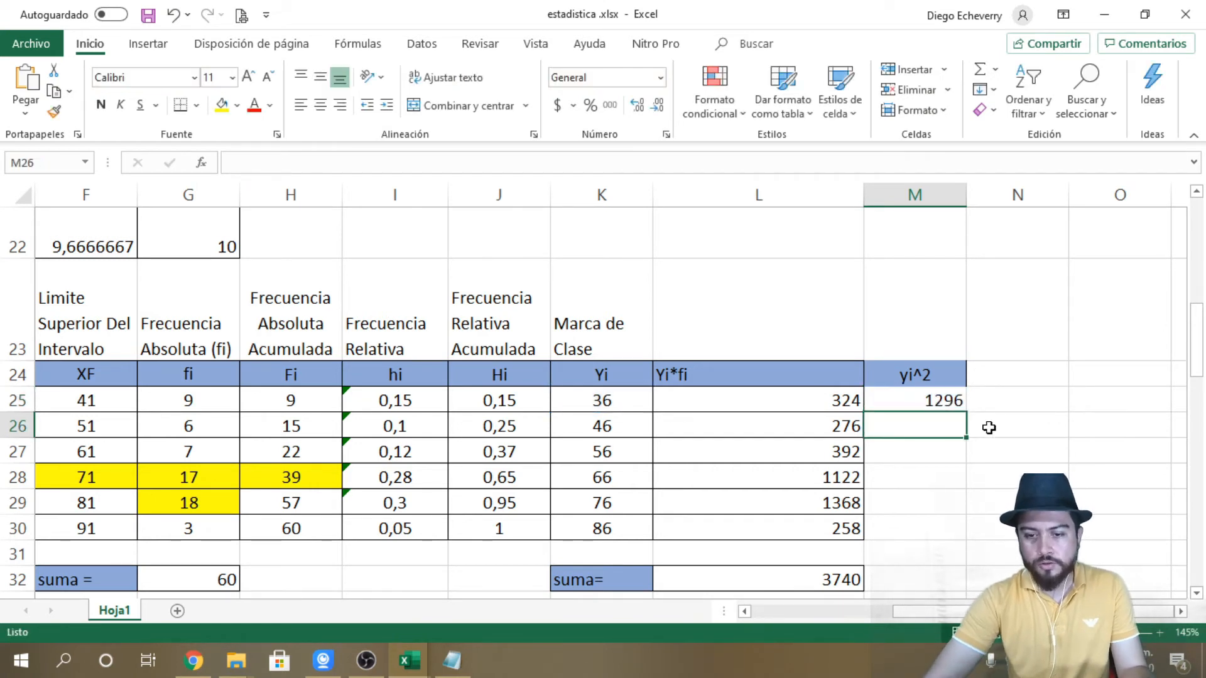
# Step: Fill the squared-value formula from M25 down through M30
pyautogui.click(968, 400)
pyautogui.click(959, 400)
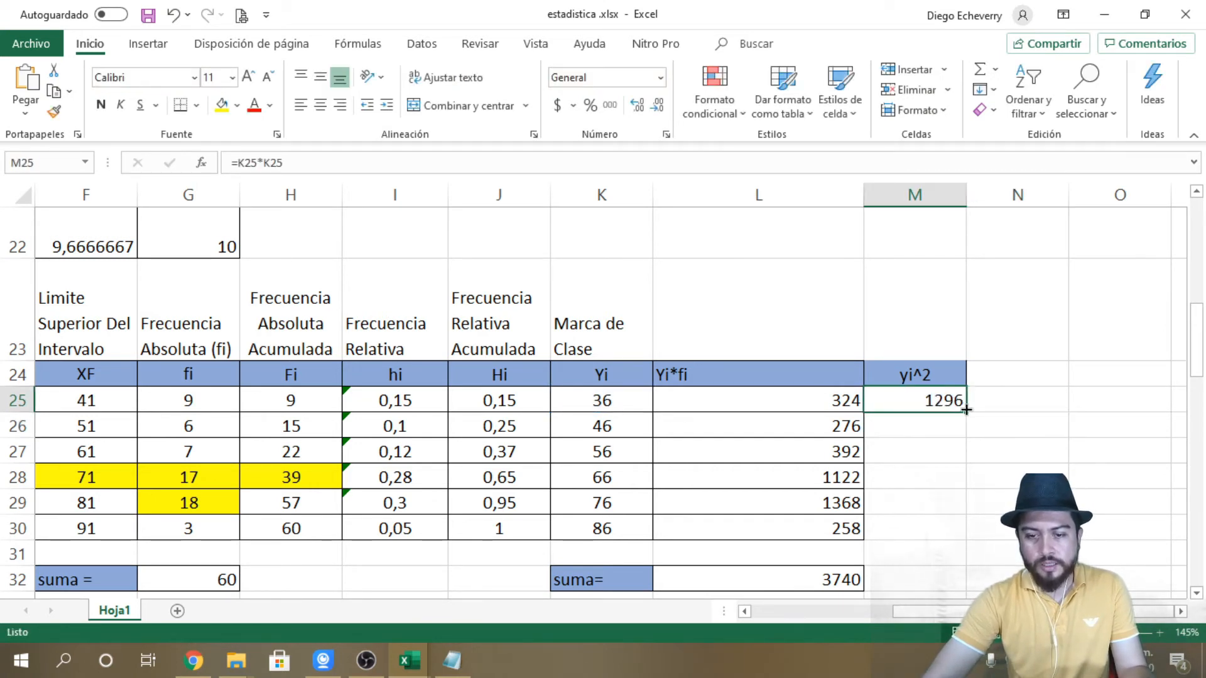
pyautogui.moveTo(968, 411); pyautogui.dragTo(950, 538)
# Step: Consult the reduced variance formula in Chrome, return to Excel and add the column header "yi^2 * fi" in N24
pyautogui.hotkey('alt', 'Tab')
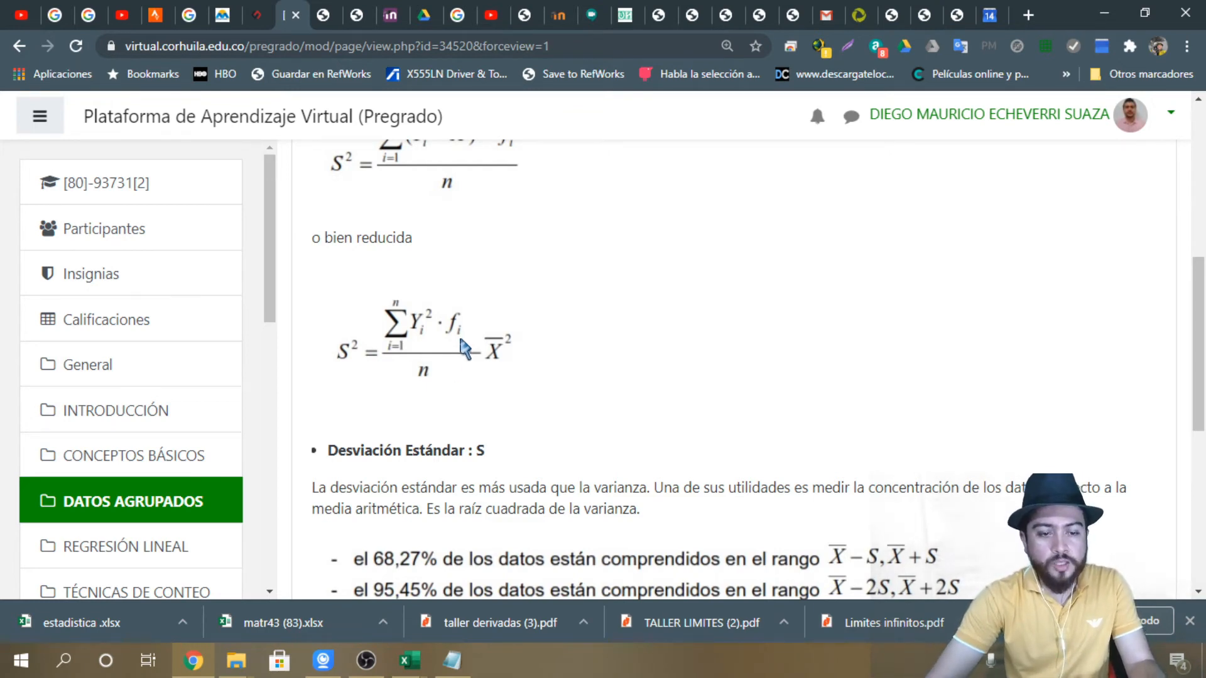
pyautogui.hotkey('alt', 'Tab')
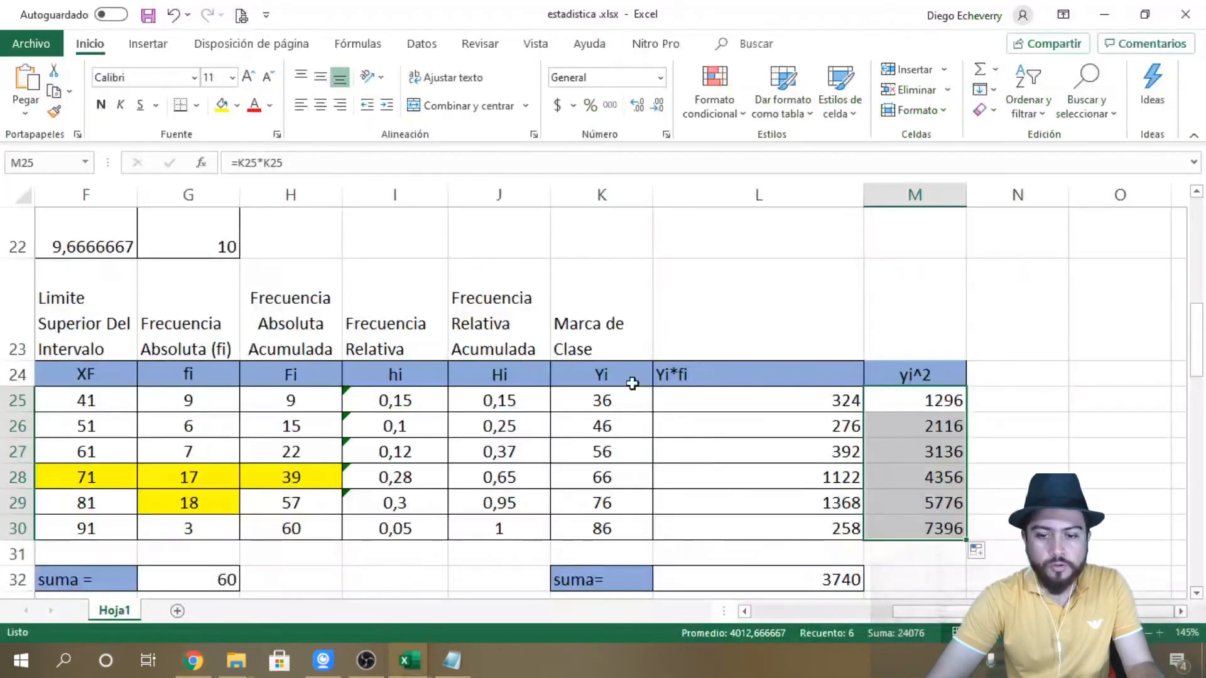
pyautogui.click(988, 376)
pyautogui.doubleClick(988, 376)
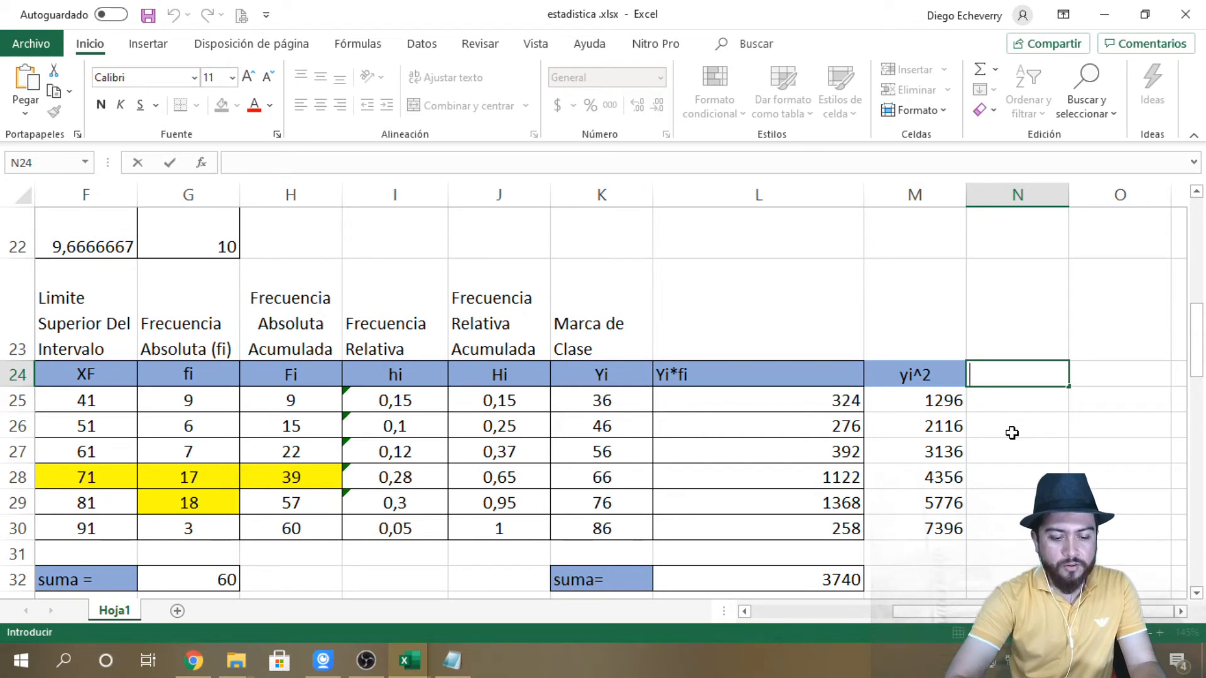
pyautogui.write('yi^2 * fi')
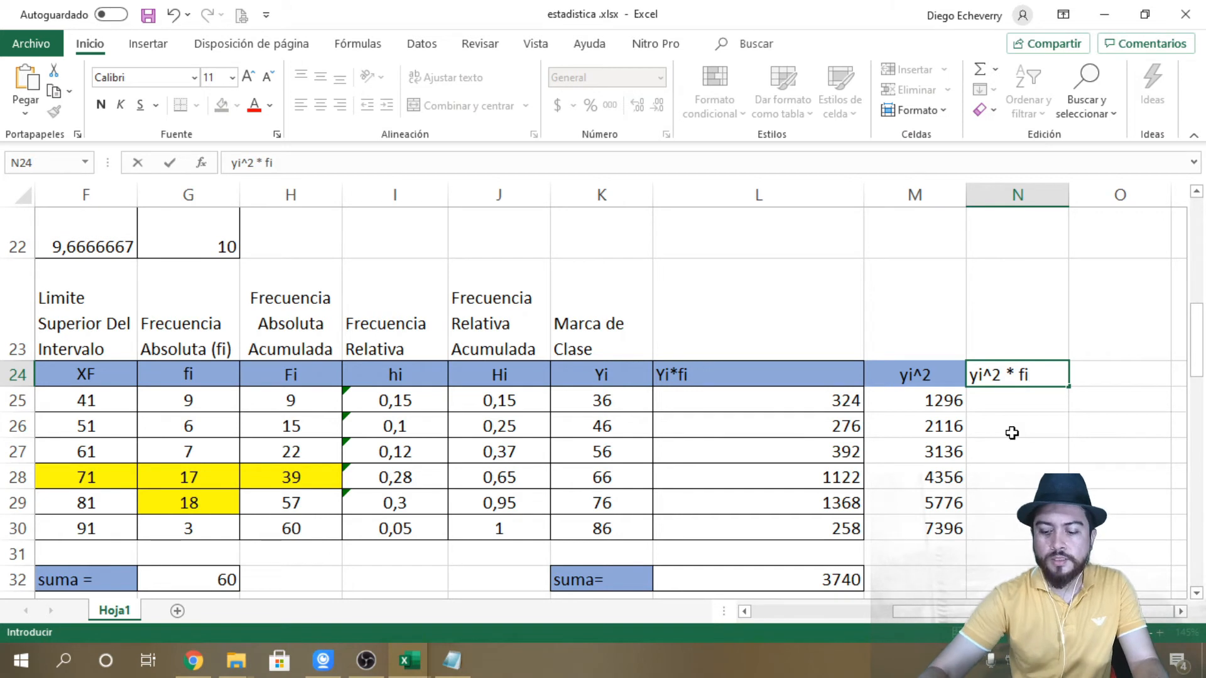
pyautogui.press('Return')
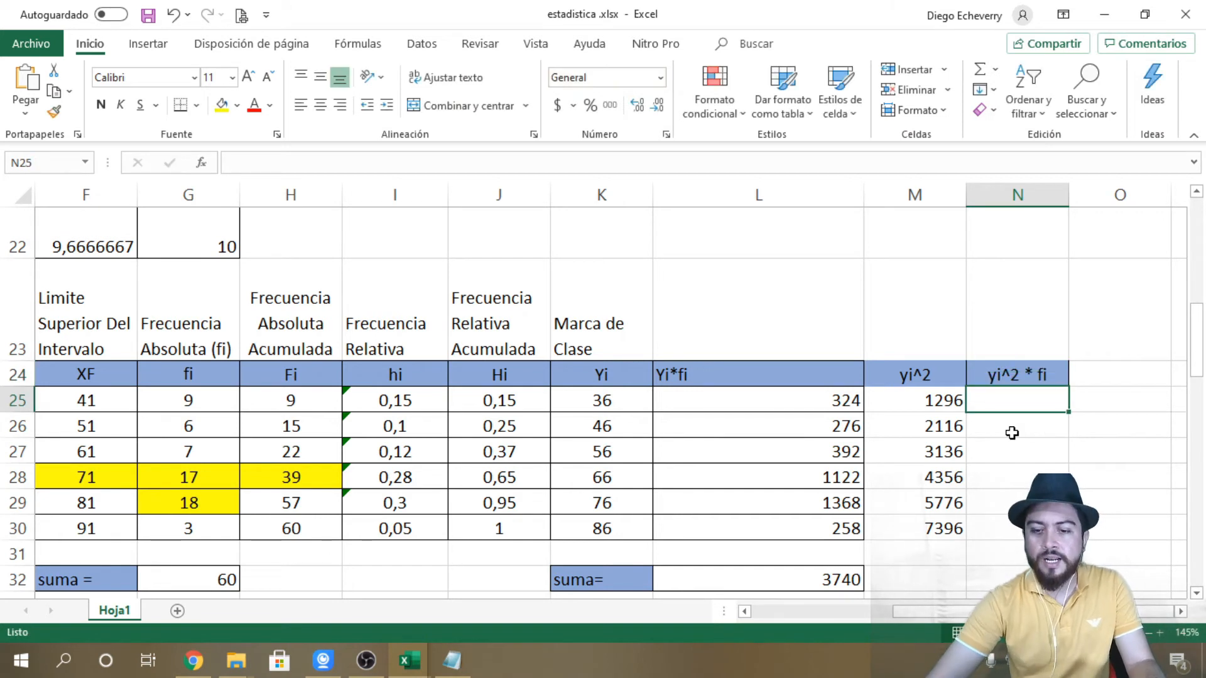
# Step: Enter the formula =M25*G25 in N25 to multiply the squared class mark by its absolute frequency
pyautogui.click(945, 402)
pyautogui.click(1004, 401)
pyautogui.doubleClick(1007, 402)
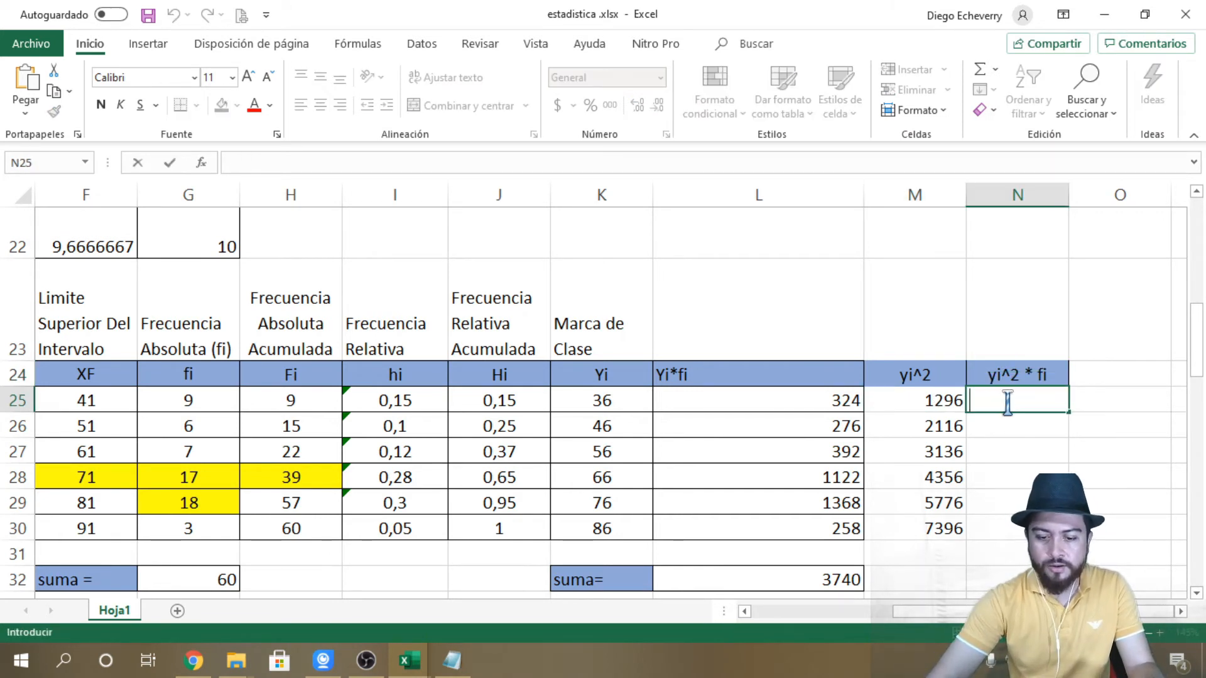
pyautogui.write('=')
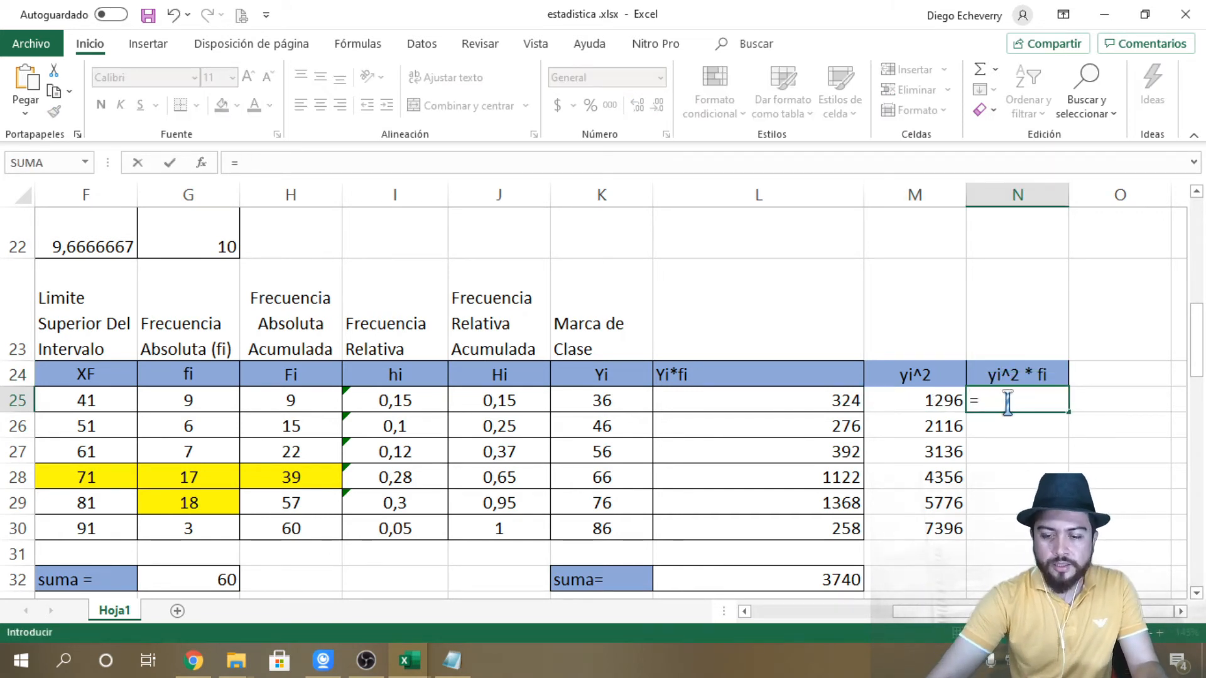
pyautogui.click(928, 400)
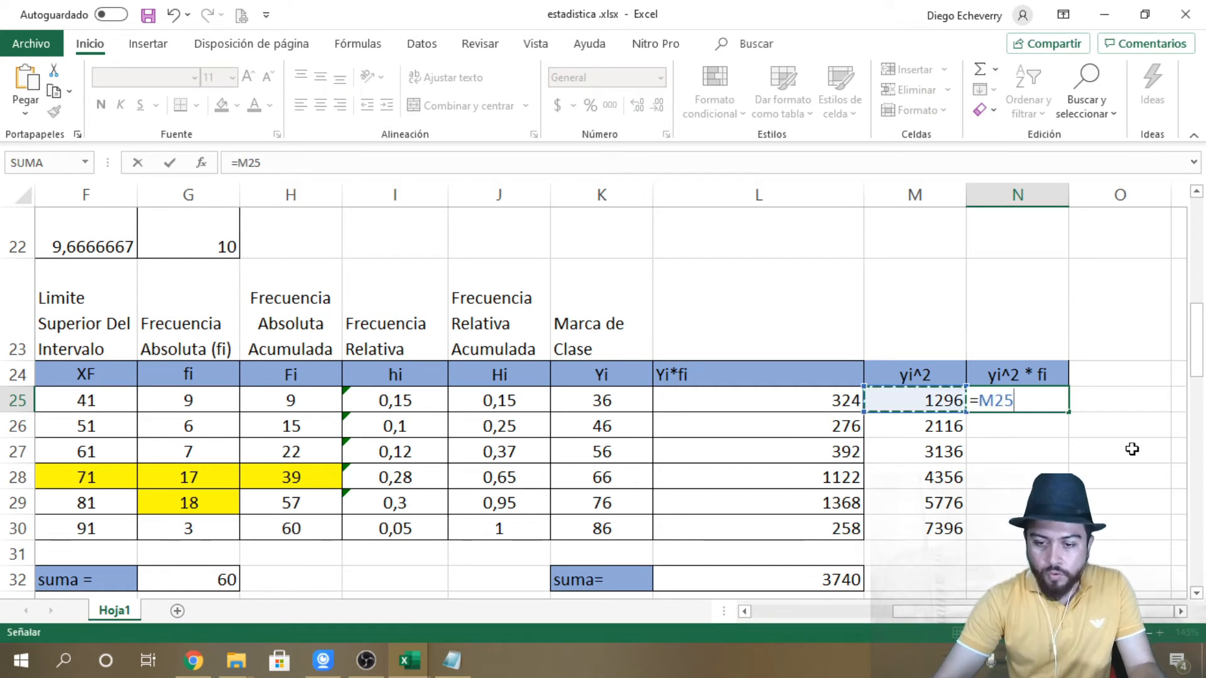
pyautogui.write('*')
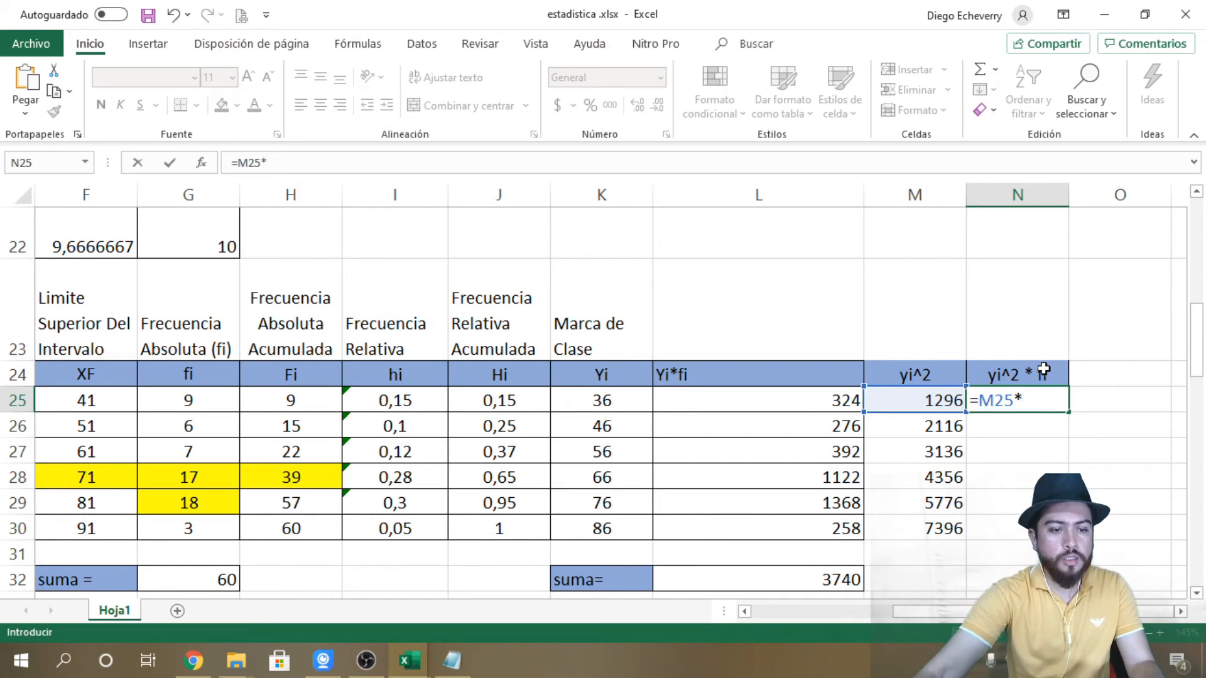
pyautogui.click(206, 403)
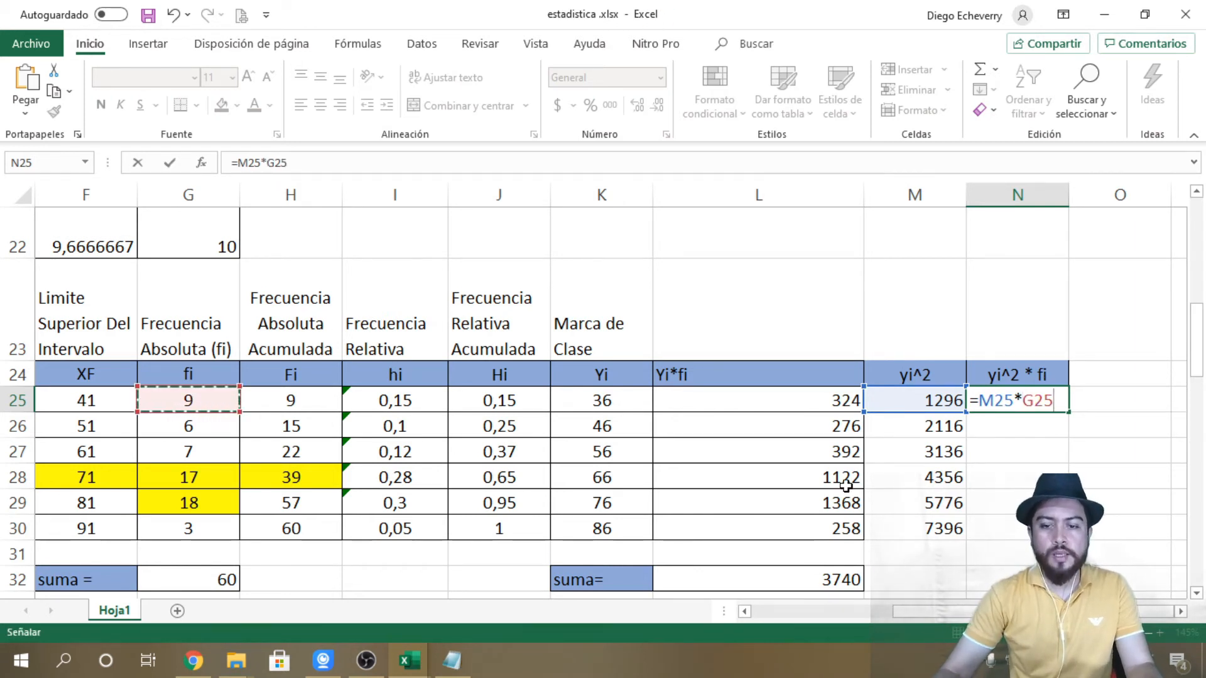
pyautogui.press('Return')
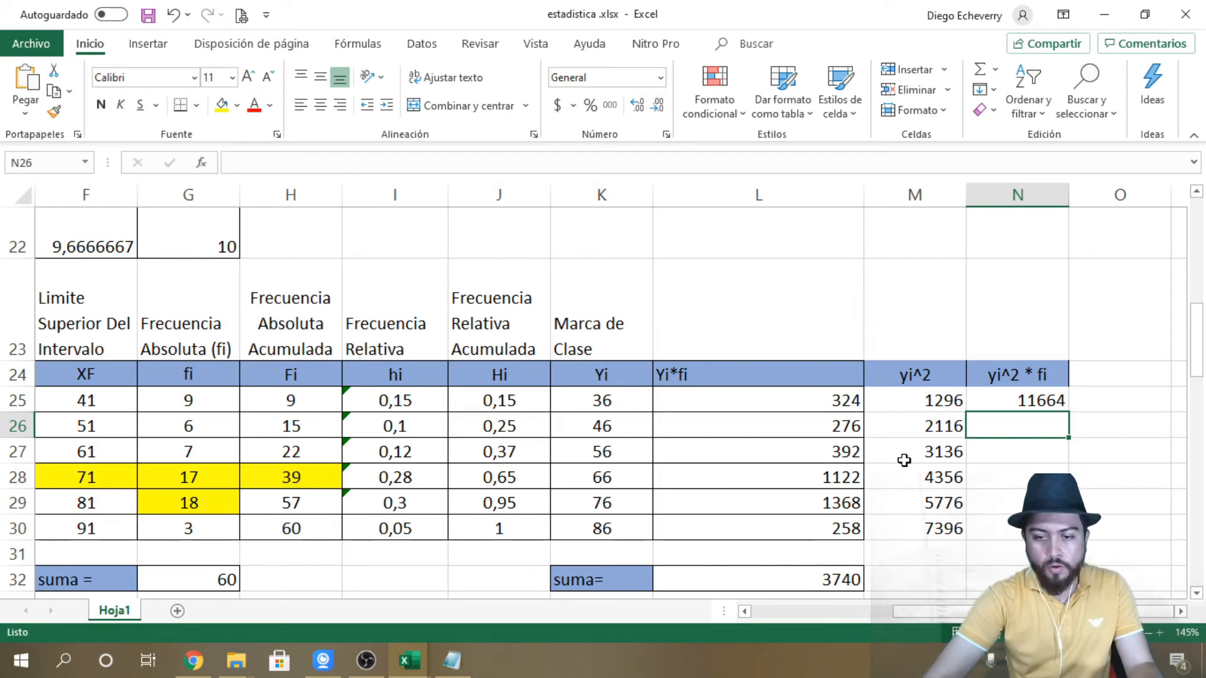
# Step: Fill the product formula from N25 down through N30
pyautogui.click(1013, 402)
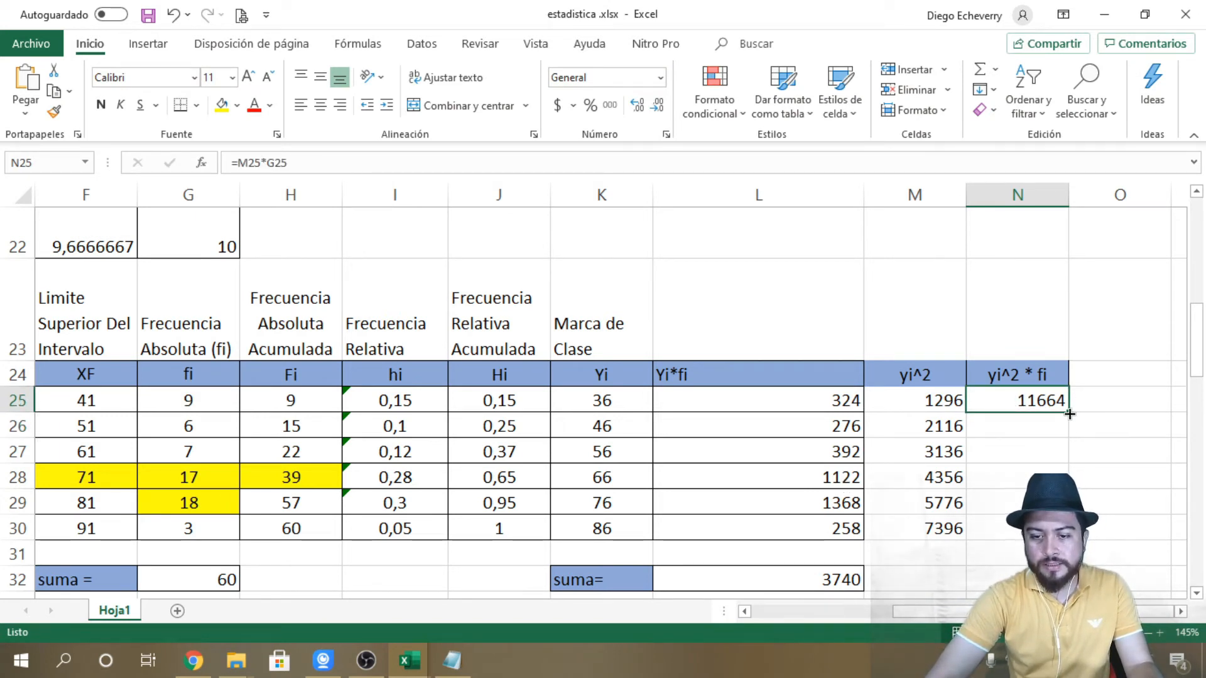
pyautogui.moveTo(1069, 413); pyautogui.dragTo(1061, 459)
pyautogui.moveTo(1067, 535); pyautogui.dragTo(1068, 537)
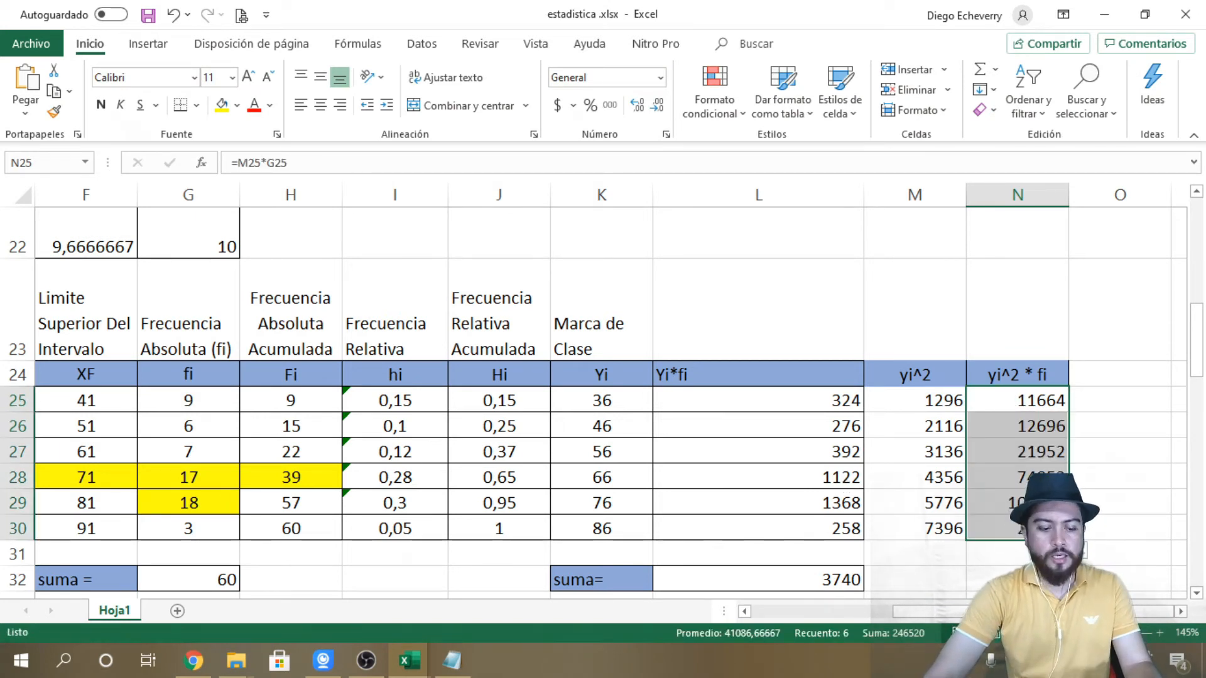
# Step: Recheck the variance formula in Chrome, return to Excel and total the yi^2 * fi column in N32 with =SUMA(N25:N30)
pyautogui.hotkey('alt', 'Tab')
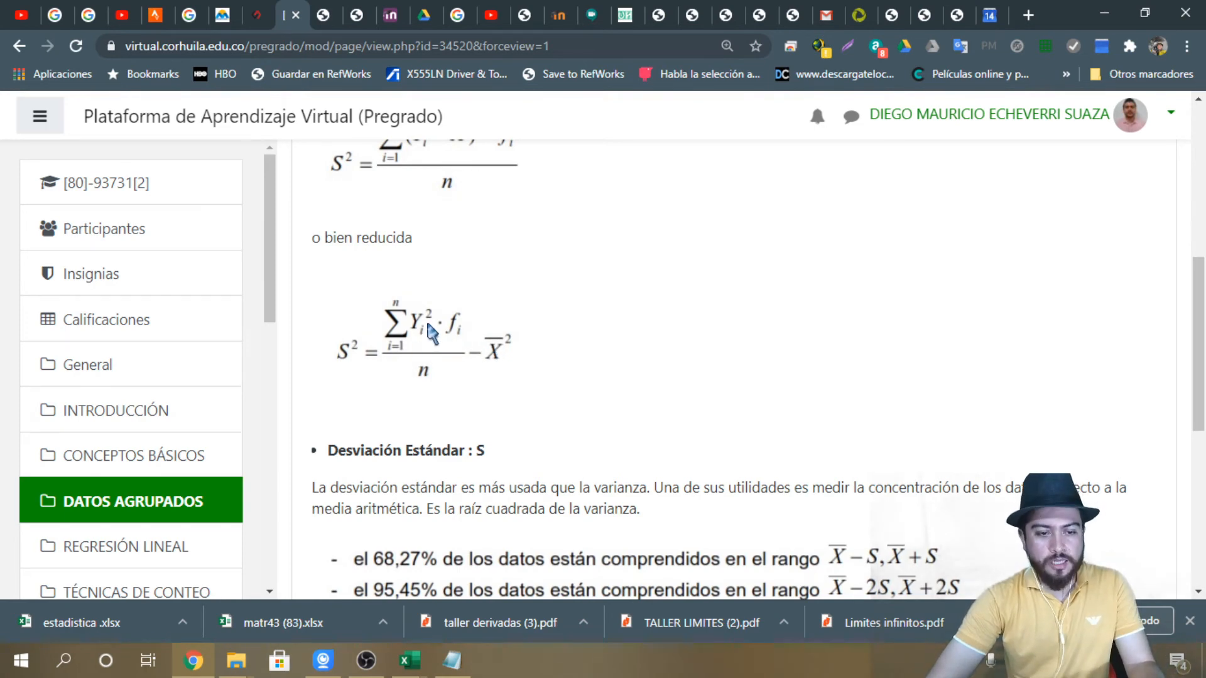
pyautogui.hotkey('alt', 'Tab')
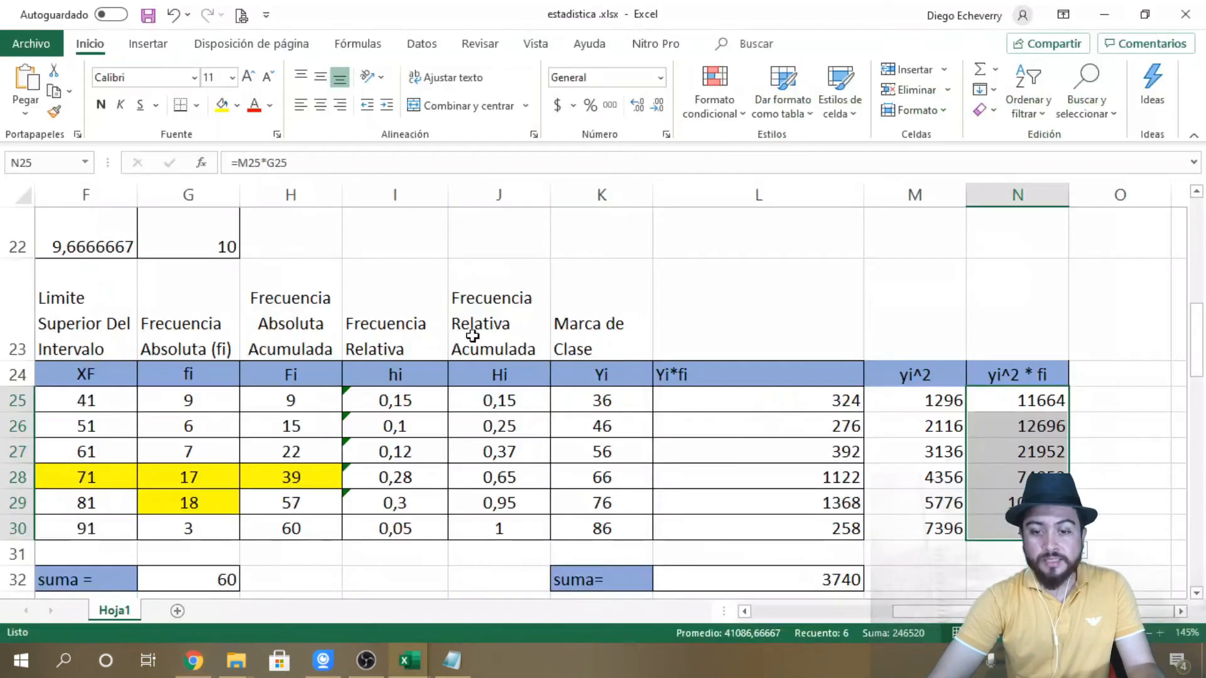
pyautogui.scroll(-3, 986, 471)
pyautogui.click(975, 399)
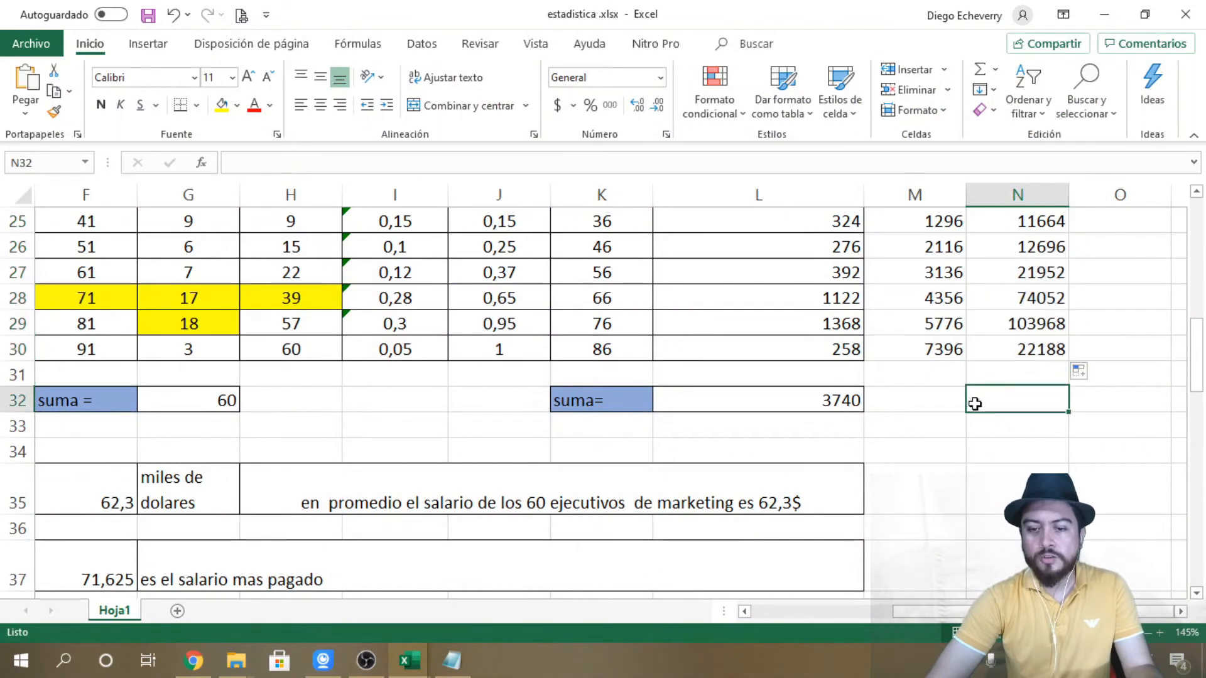
pyautogui.doubleClick(1017, 402)
pyautogui.write('=')
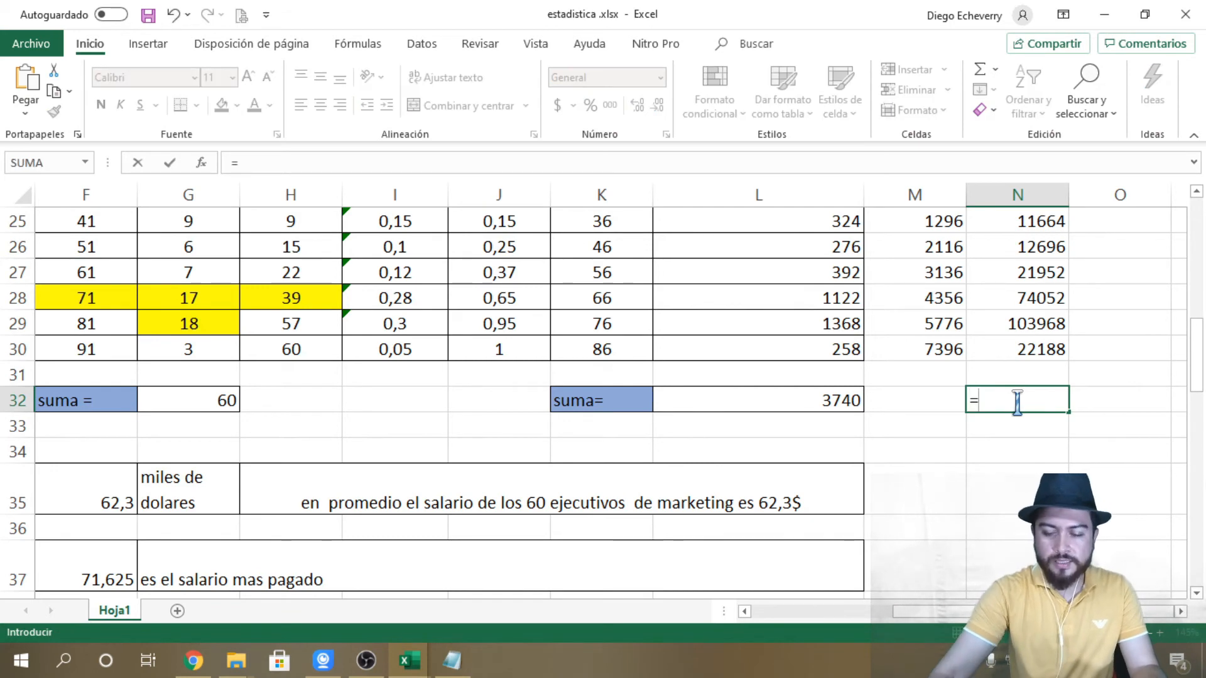
pyautogui.write('suma')
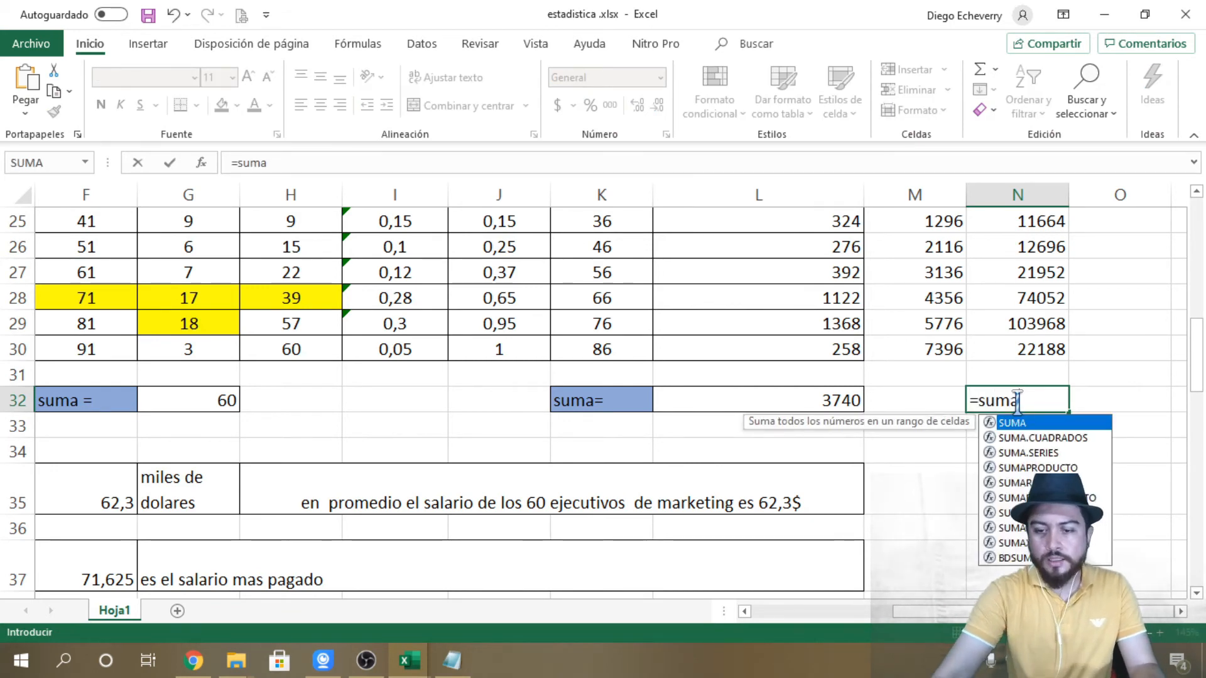
pyautogui.doubleClick(1028, 424)
pyautogui.scroll(2, 1045, 389)
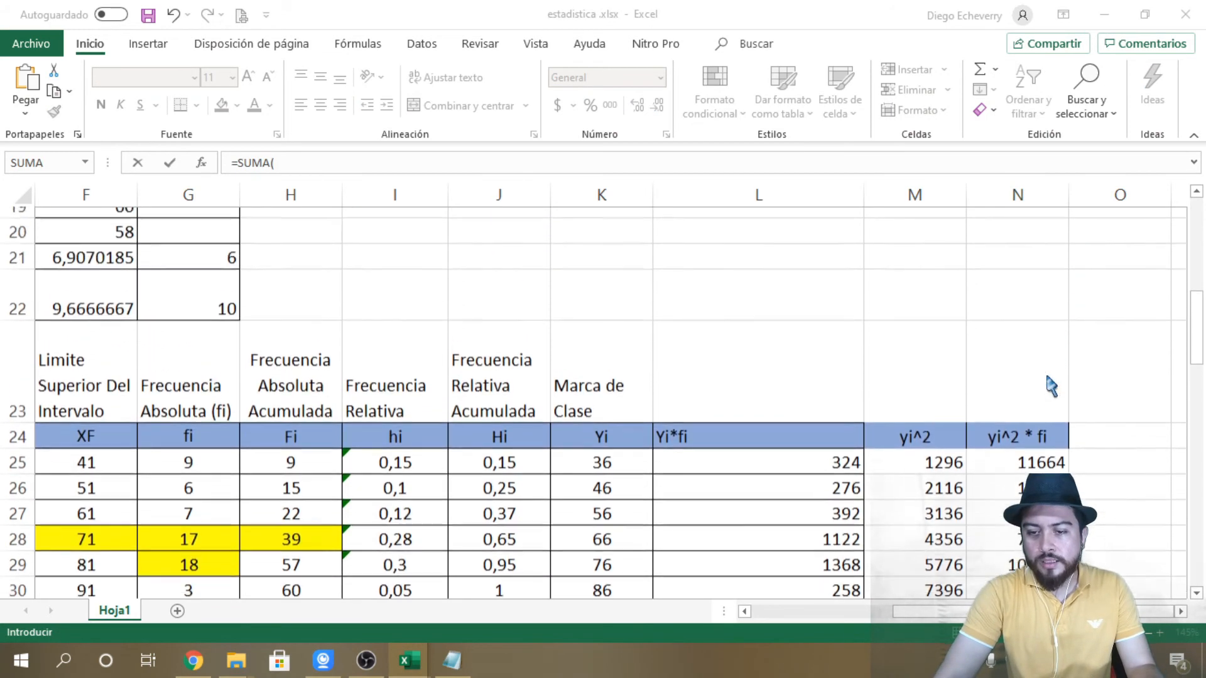
pyautogui.scroll(-1, 1043, 408)
pyautogui.moveTo(1036, 400); pyautogui.dragTo(1030, 528)
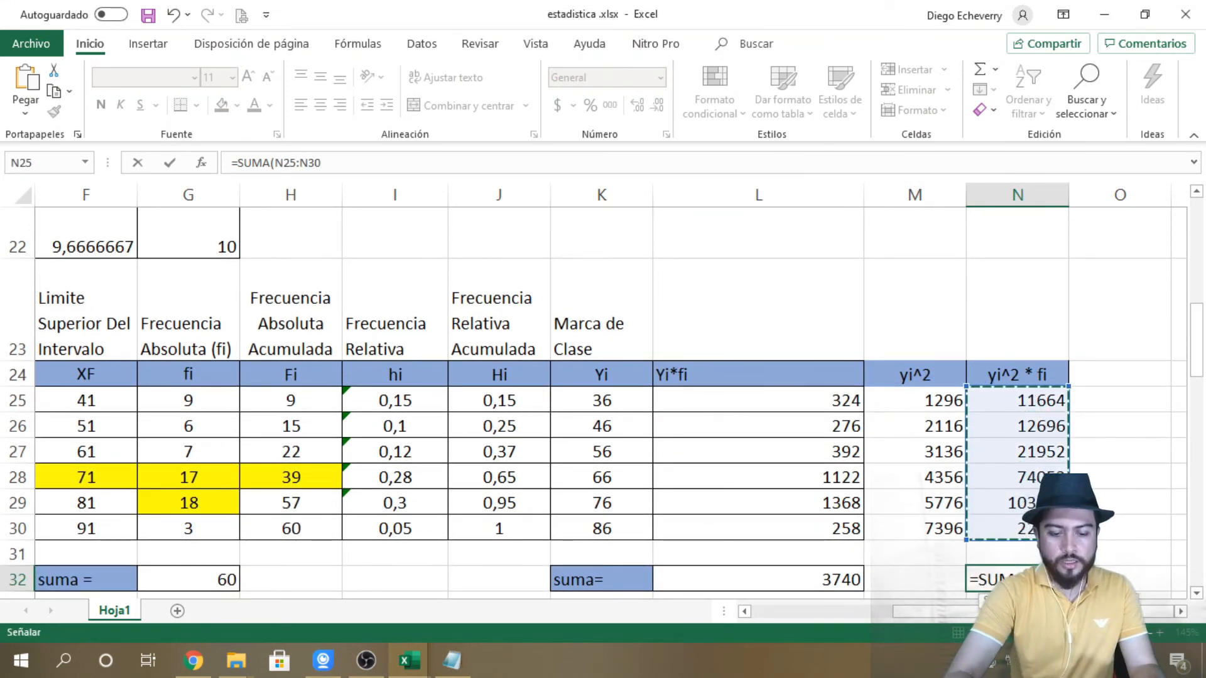
pyautogui.write(')')
pyautogui.press('Return')
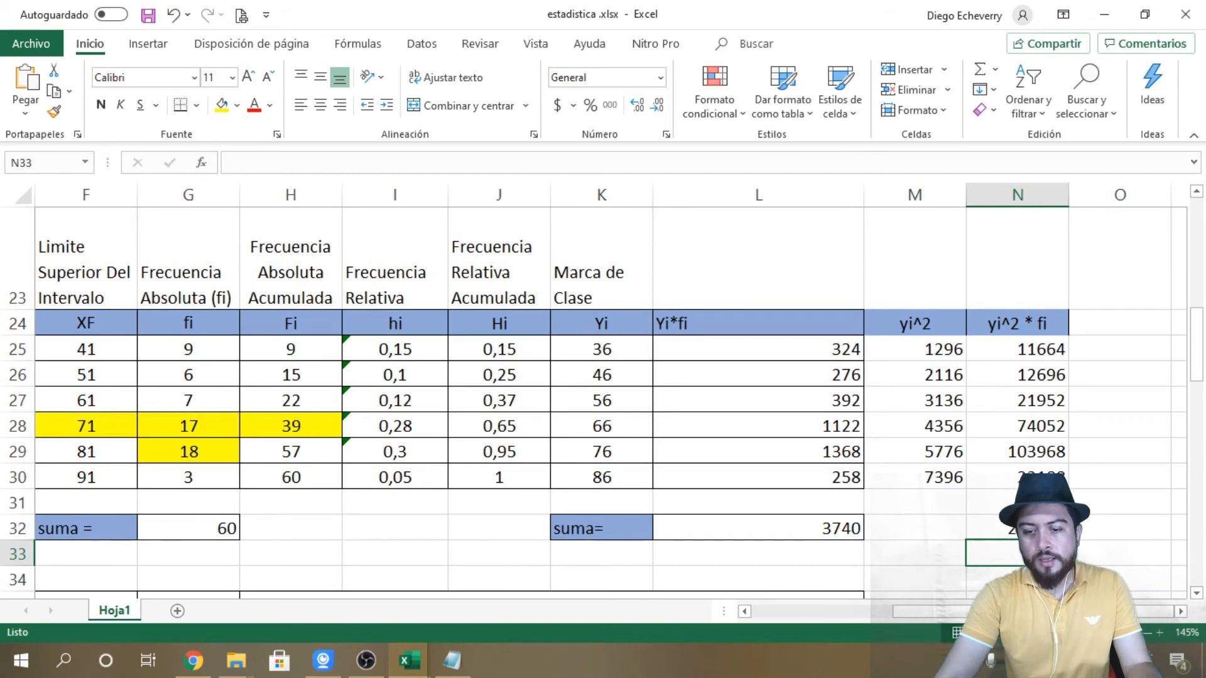
pyautogui.click(1018, 528)
# Step: Switch to the course page in Chrome and copy a screen capture of the reduced variance formula to the clipboard
pyautogui.hotkey('alt', 'Tab')
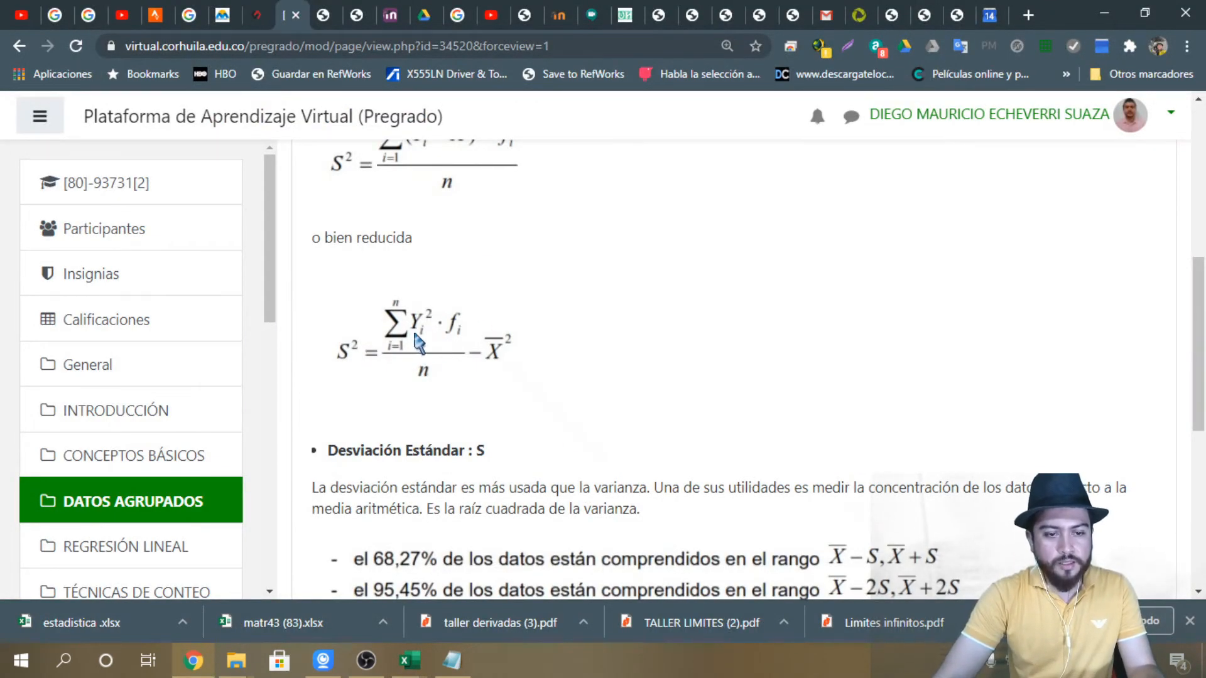
pyautogui.press('Print')
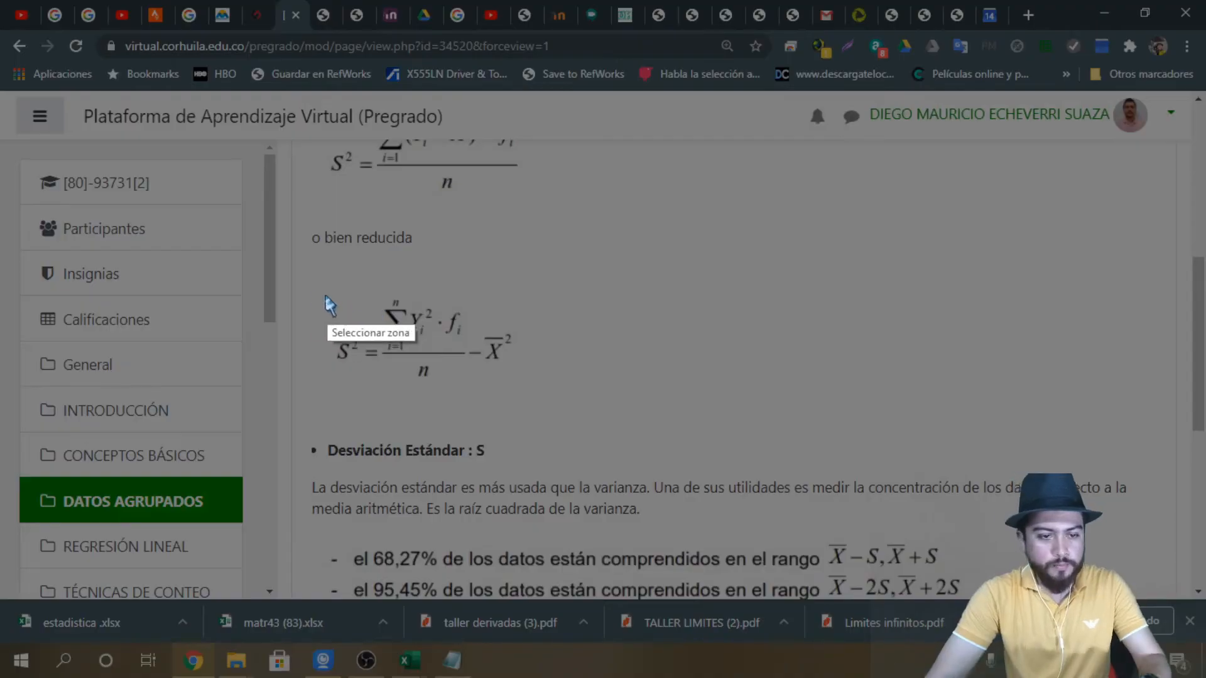
pyautogui.moveTo(312, 289)
pyautogui.mouseDown()
pyautogui.moveTo(366, 352)
pyautogui.moveTo(554, 392)
pyautogui.mouseUp()
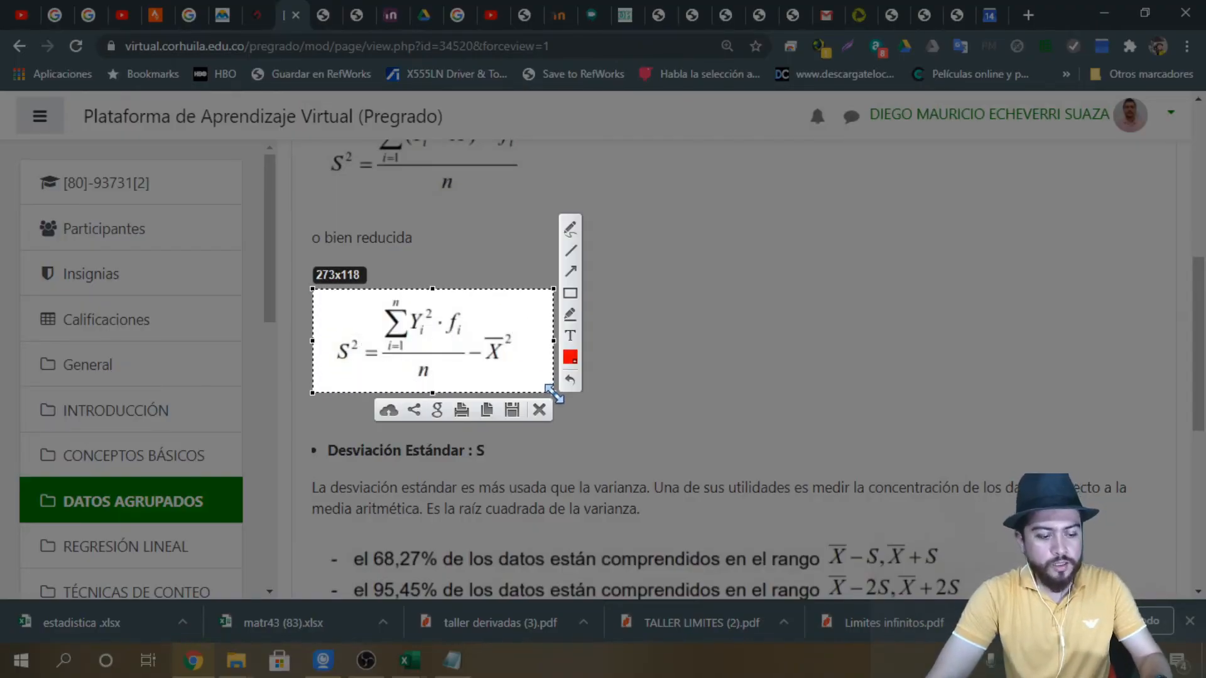
pyautogui.hotkey('ctrl', 'c')
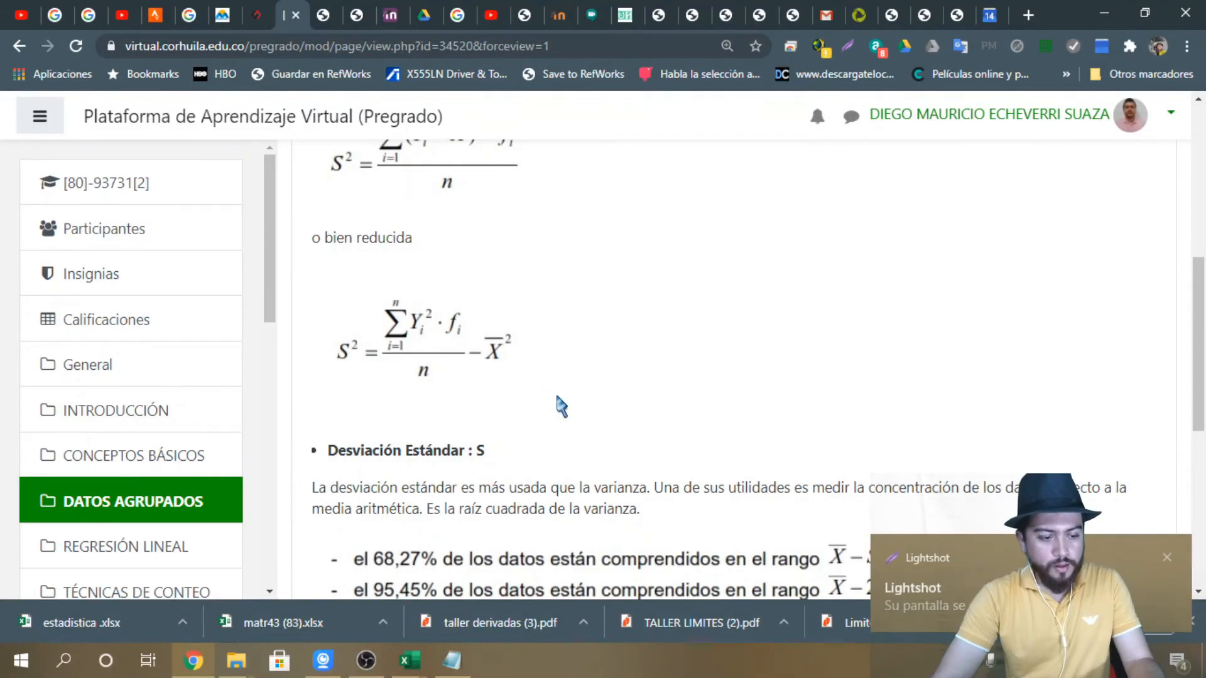
# Step: Switch back to the Excel workbook, paste the captured variance formula and place it below the median result, around rows 42 to 48
pyautogui.hotkey('alt', 'Tab')
pyautogui.scroll(-5, 555, 396)
pyautogui.scroll(1, 403, 589)
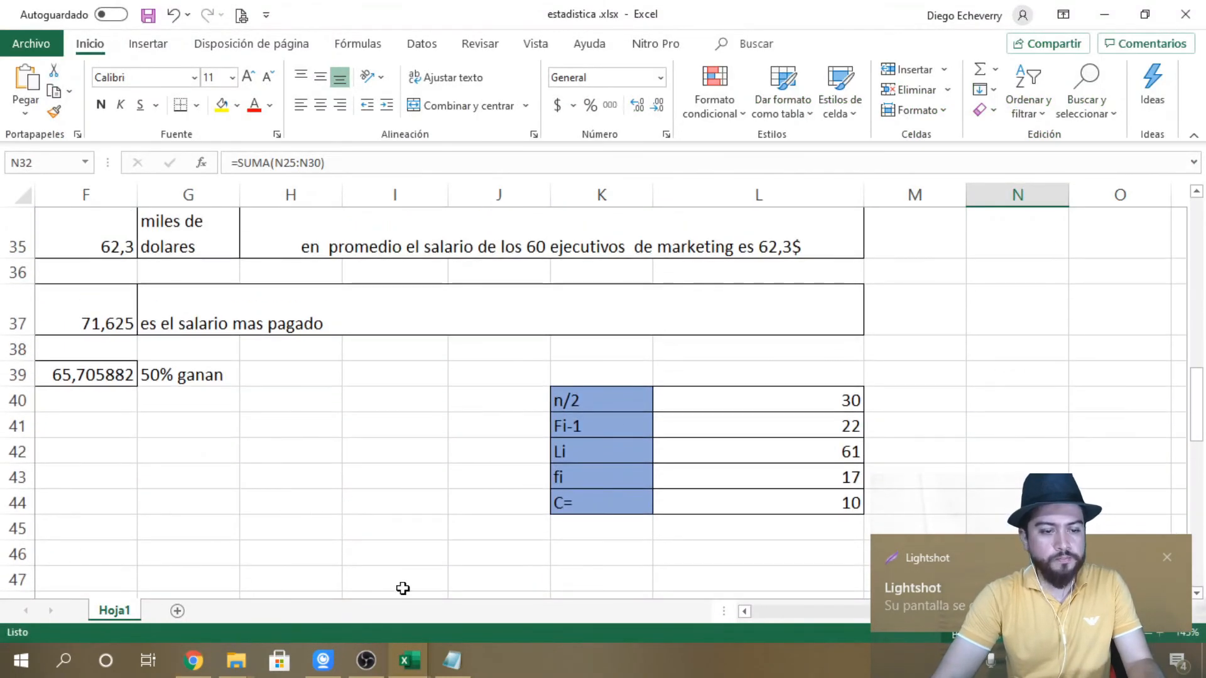
pyautogui.click(180, 499)
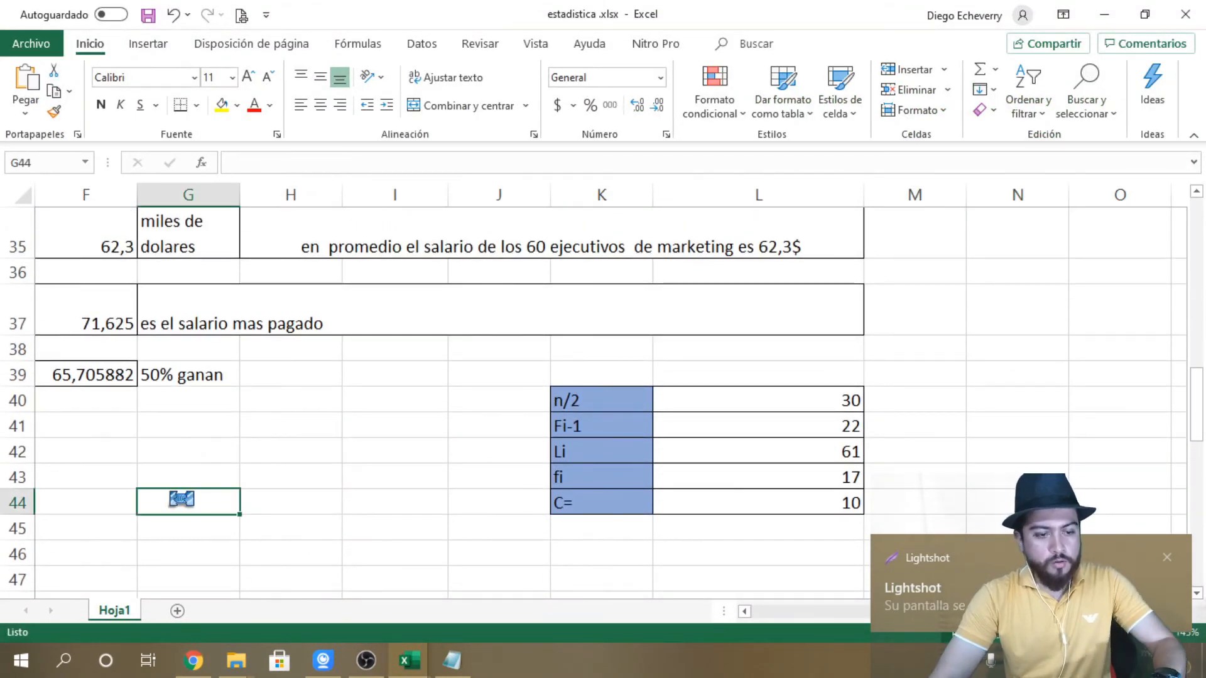
pyautogui.hotkey('ctrl', 'v')
pyautogui.moveTo(181, 499); pyautogui.dragTo(77, 464)
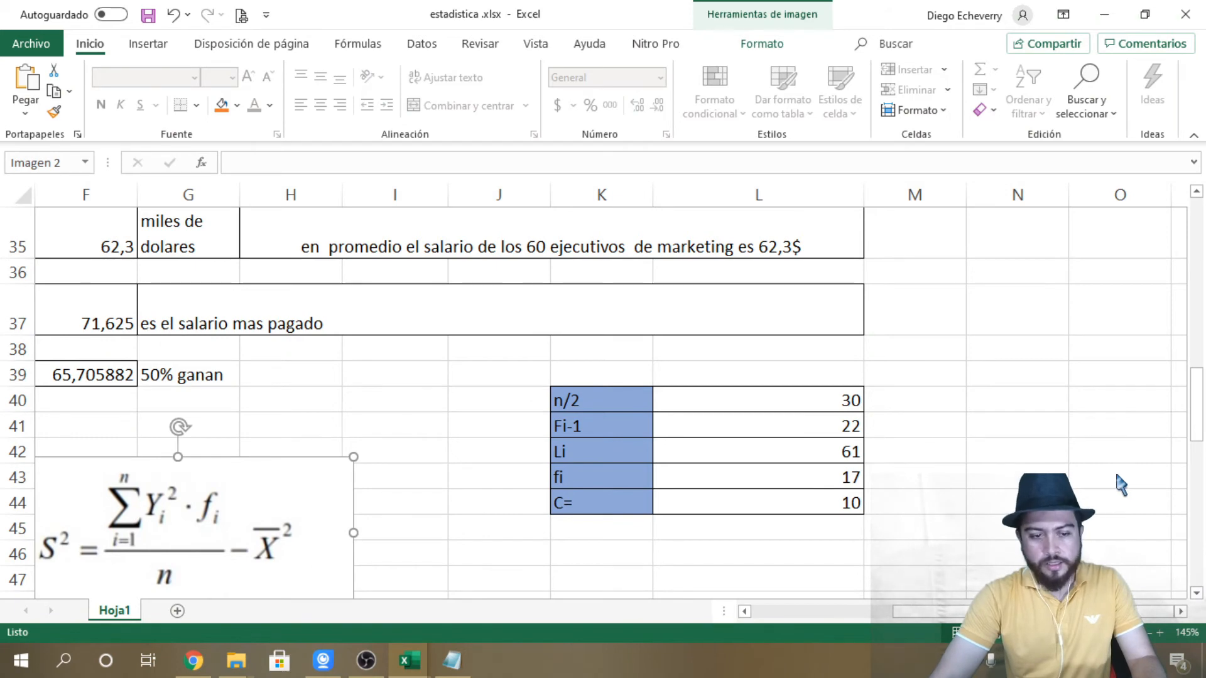
pyautogui.scroll(-2, 313, 572)
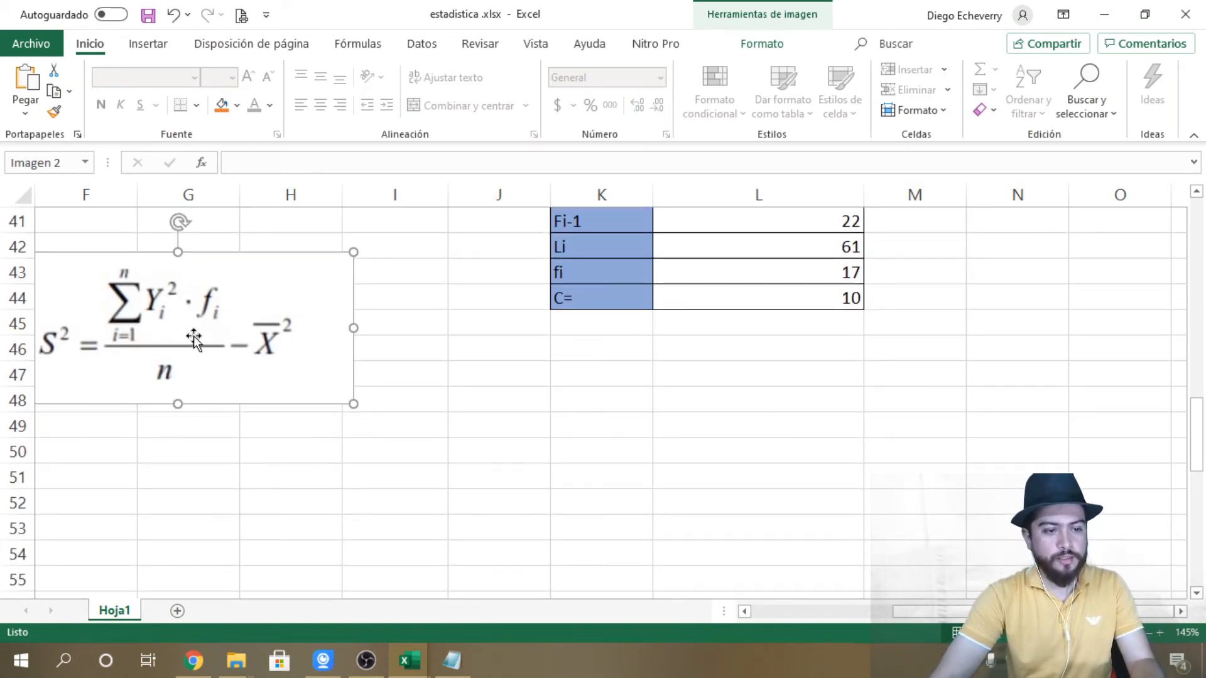
# Step: Label cell F51, below the pasted variance formula, as "varianza S^2 ="
pyautogui.click(83, 491)
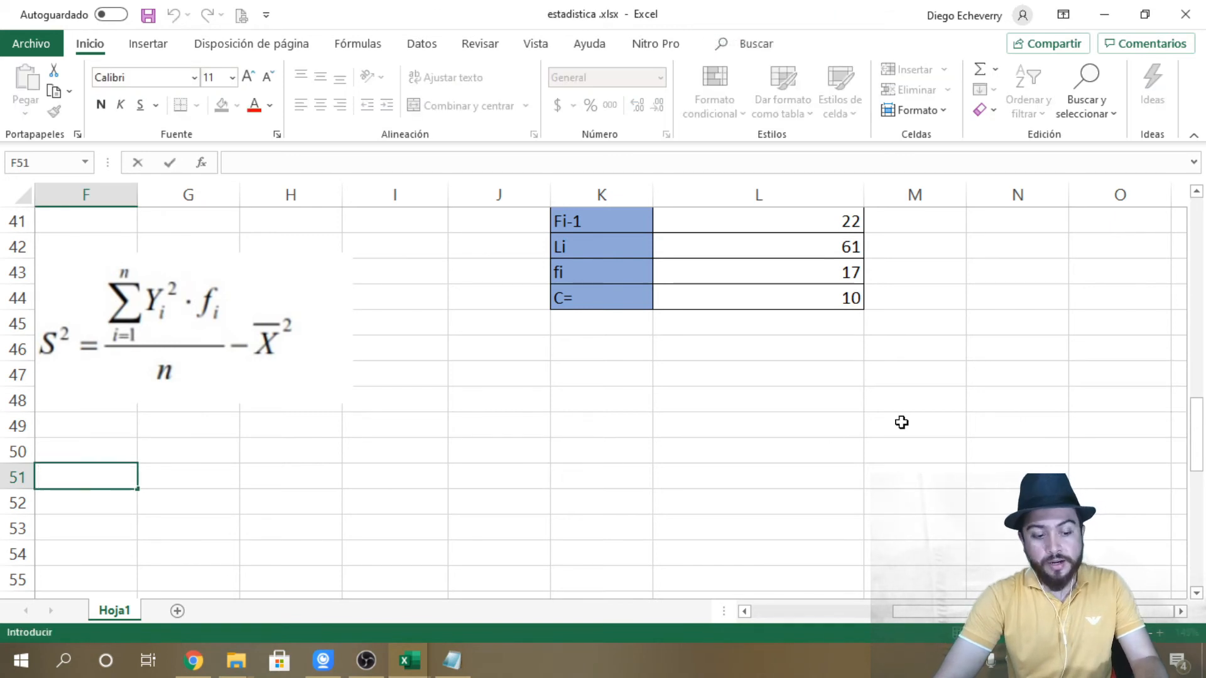
pyautogui.write('varianza')
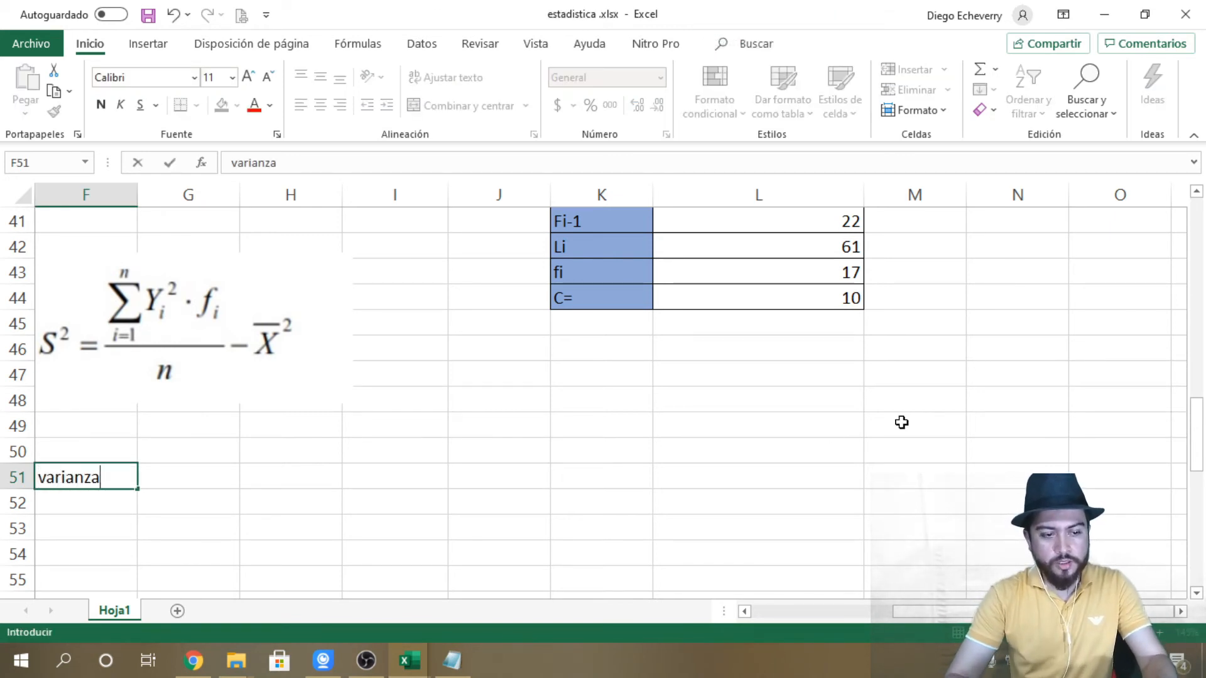
pyautogui.write(' S')
pyautogui.press('Escape')
pyautogui.hotkey('ctrl', 'z')
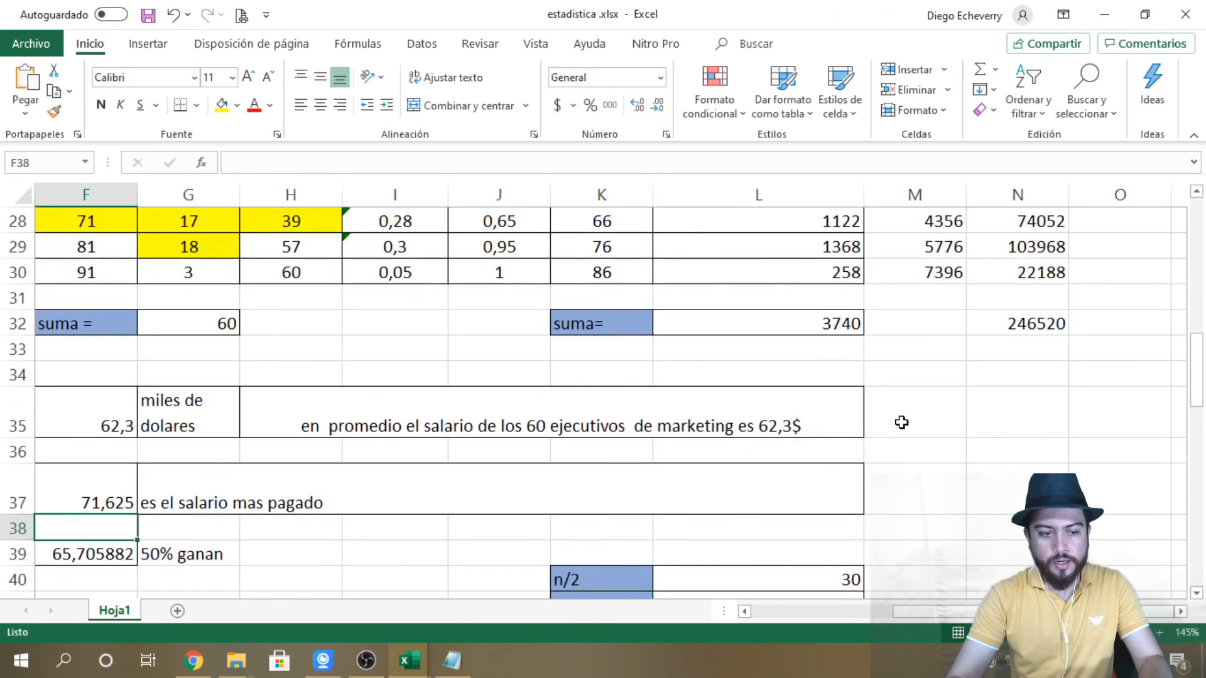
pyautogui.scroll(-5, 902, 423)
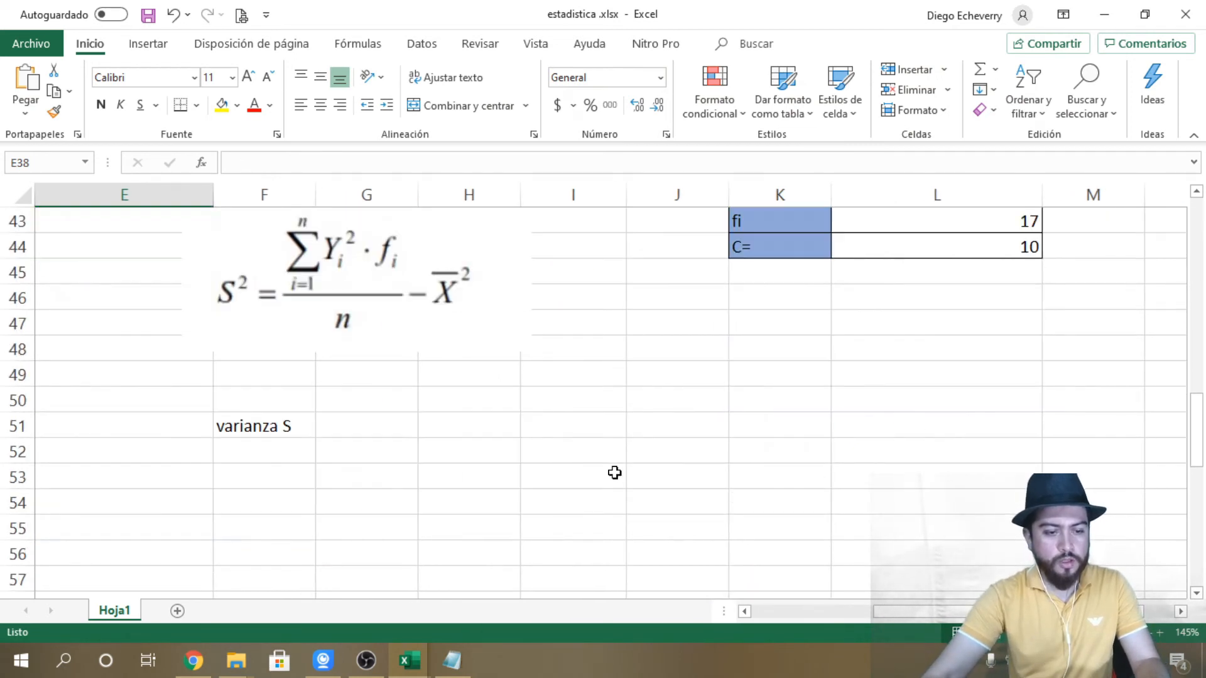
pyautogui.click(309, 425)
pyautogui.doubleClick(309, 424)
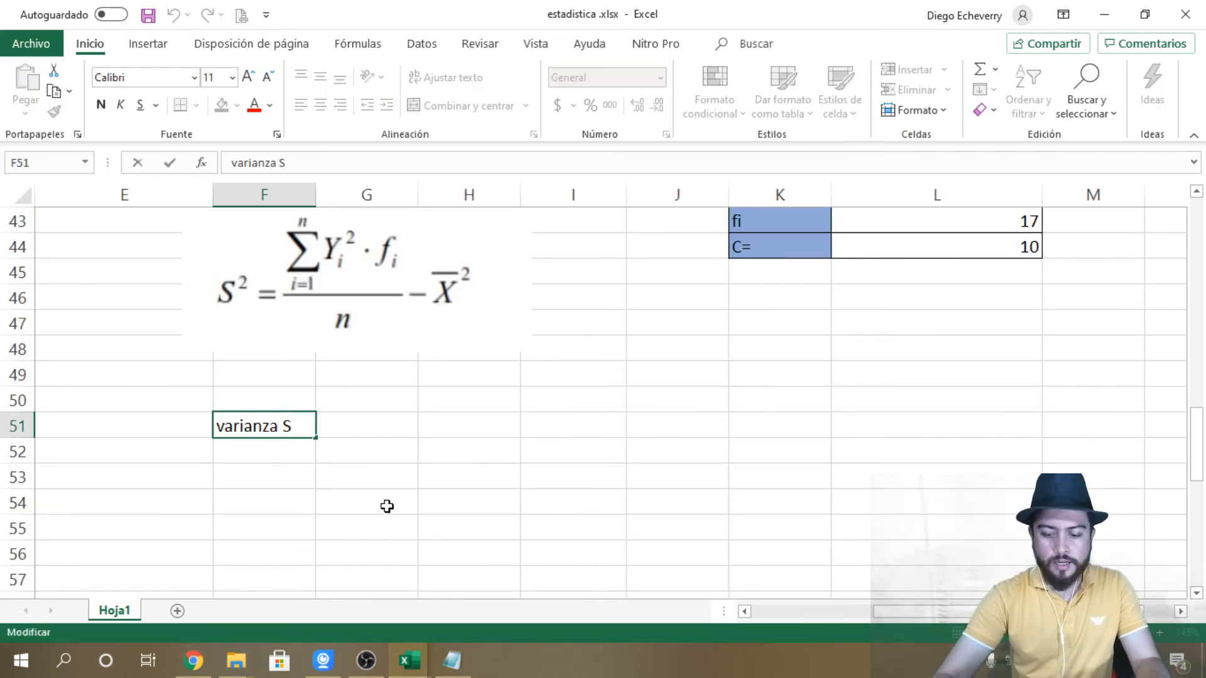
pyautogui.write('^2')
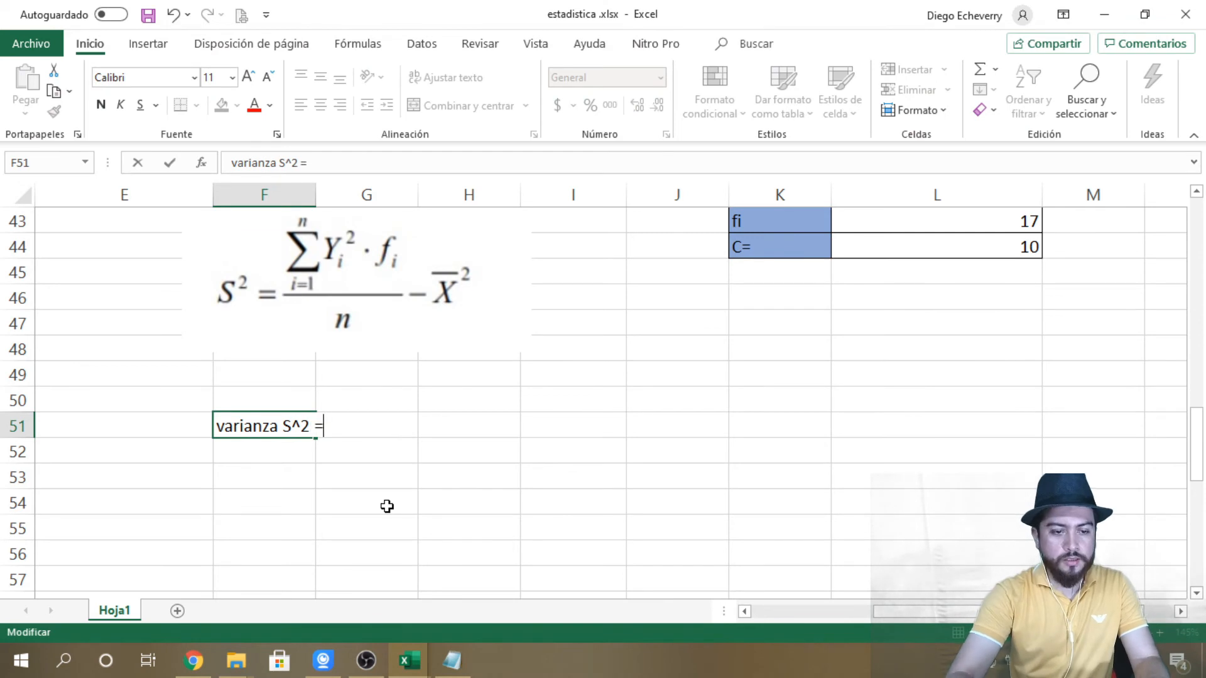
pyautogui.write(' =')
pyautogui.click(387, 501)
# Step: Examine the frequency table's yi^2 and yi^2 * fi columns and the total in N32 against the variance formula
pyautogui.click(389, 425)
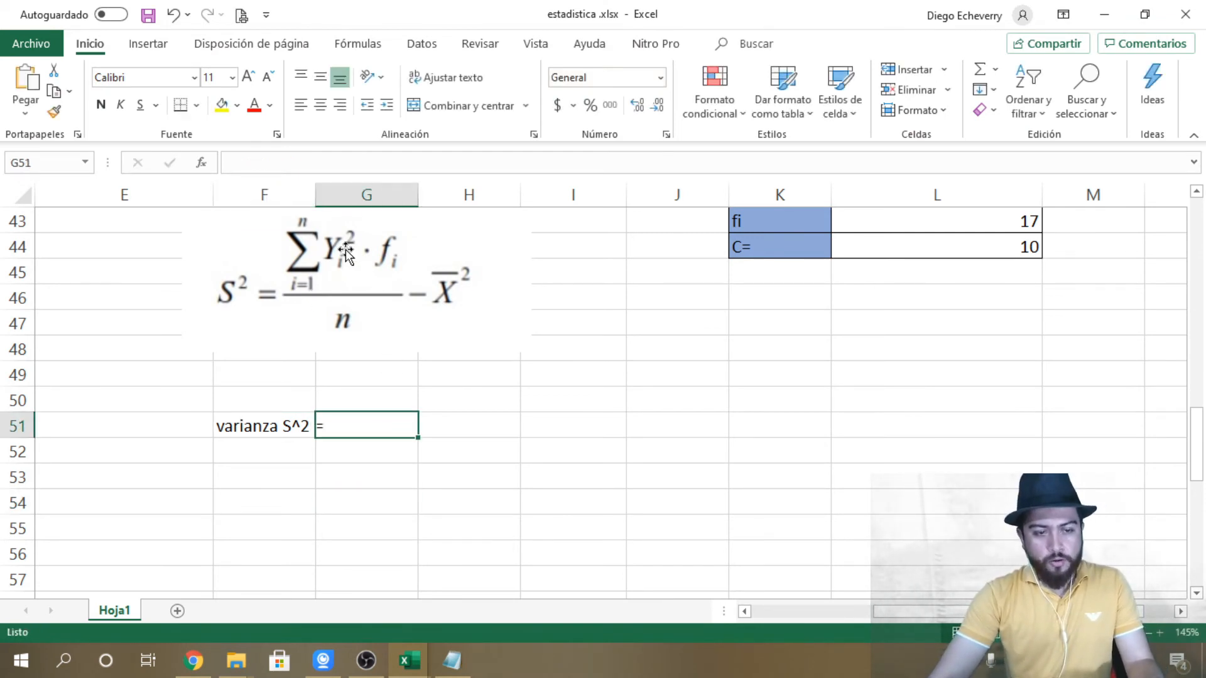
pyautogui.scroll(6, 554, 333)
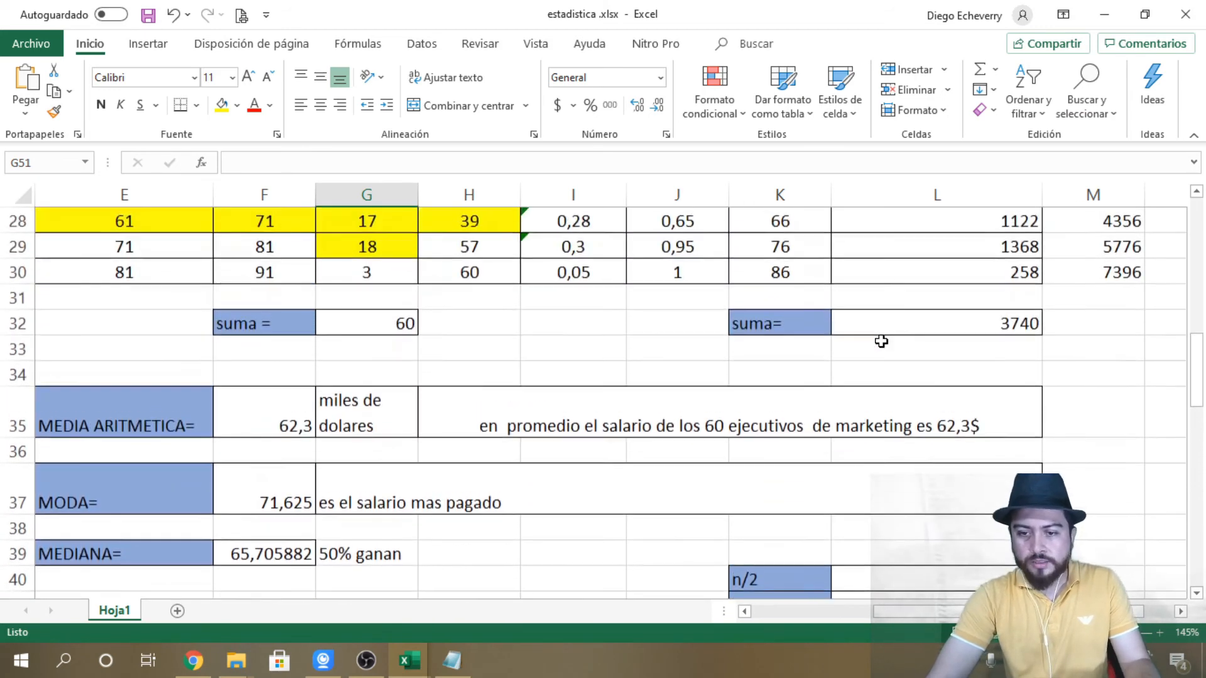
pyautogui.scroll(2, 1059, 321)
pyautogui.scroll(-2, 1058, 321)
pyautogui.hscroll(2, 1059, 322)
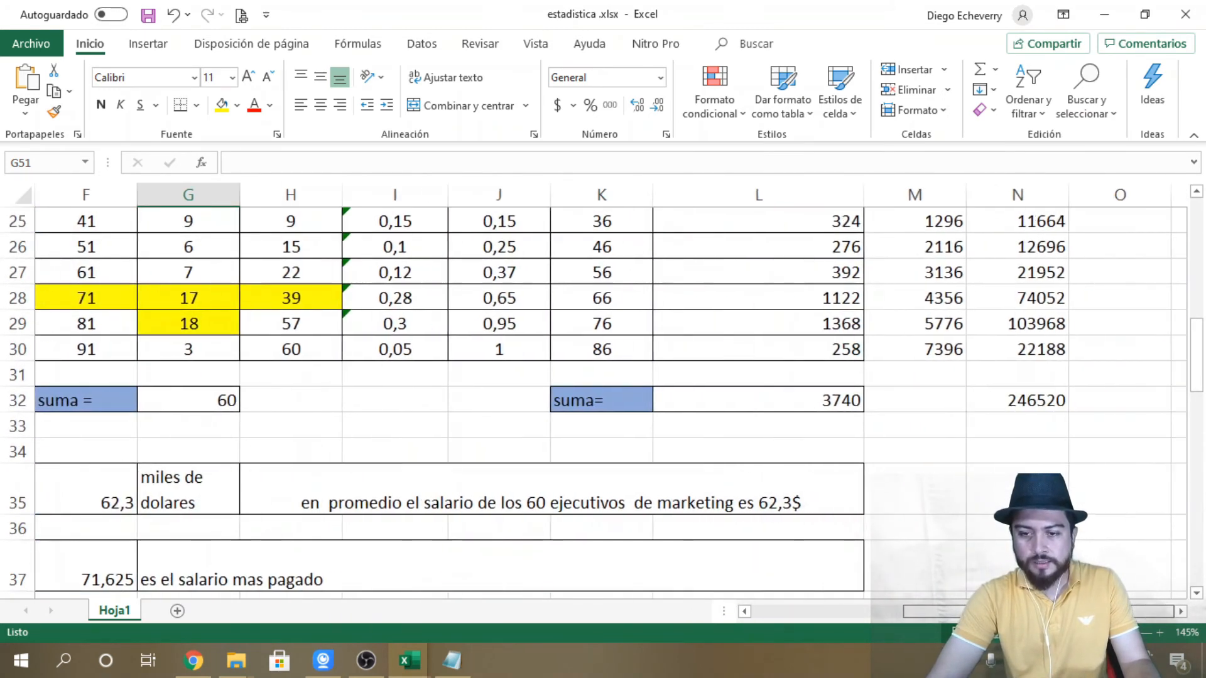
pyautogui.scroll(1, 1041, 402)
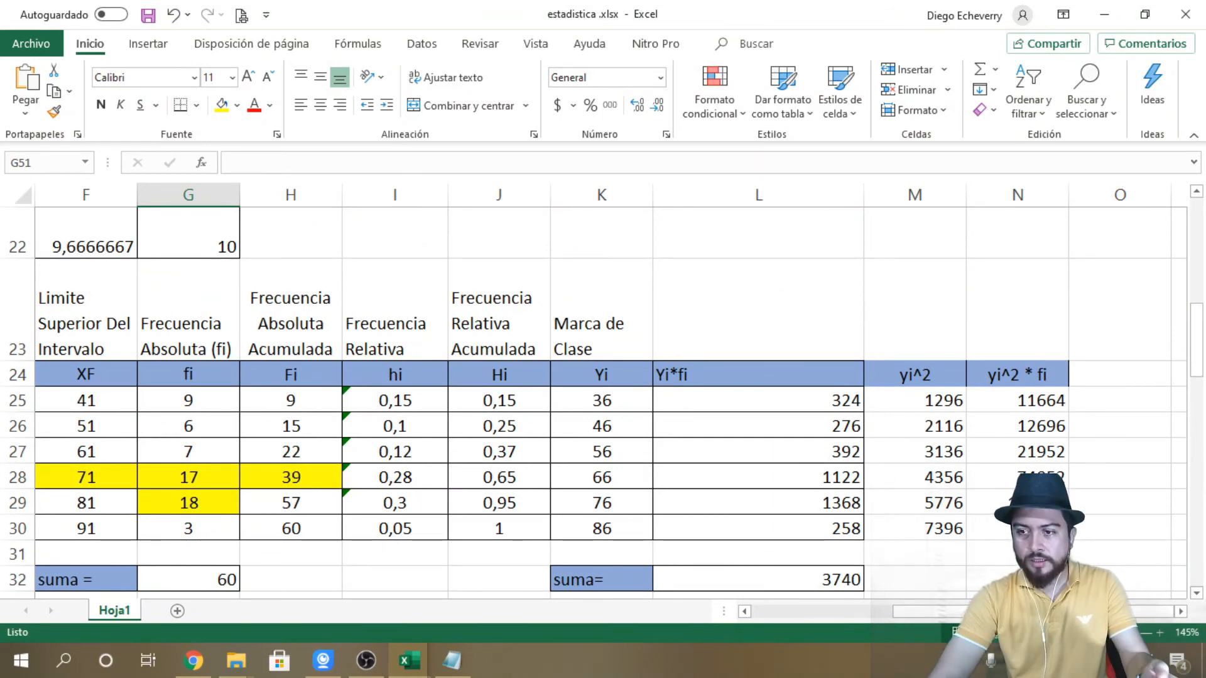
pyautogui.scroll(-1, 1041, 402)
pyautogui.click(1035, 402)
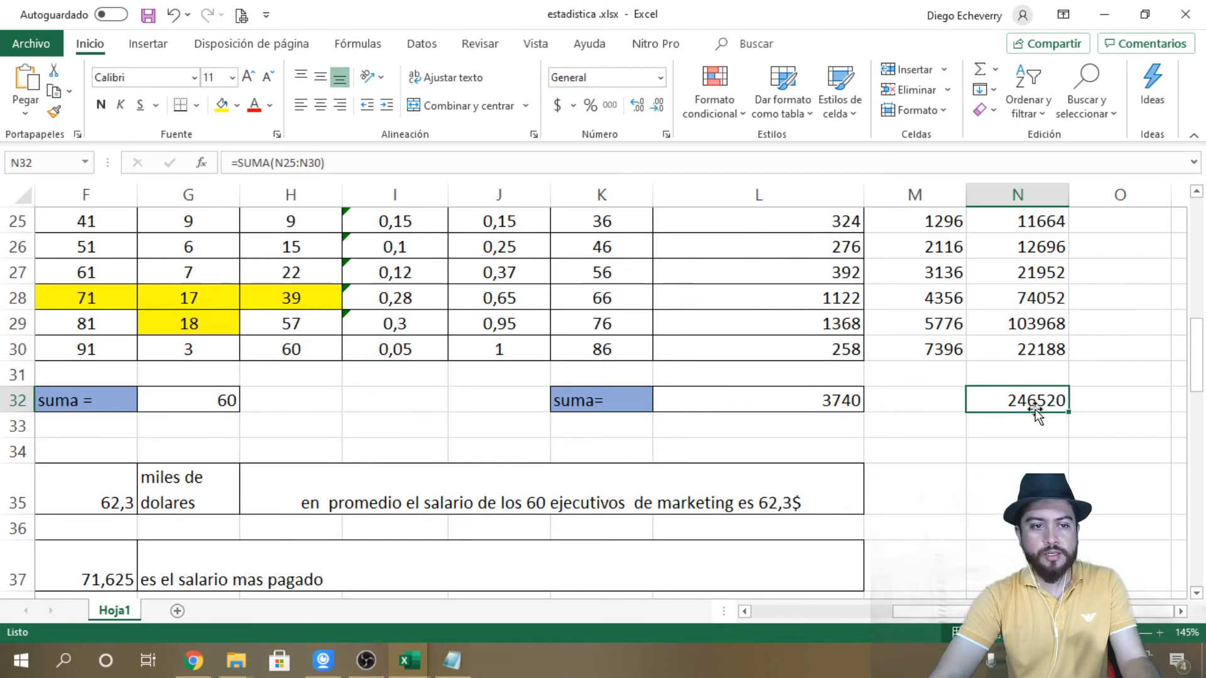
# Step: Start the variance formula in G51 by dividing the yi^2 * fi total by 60, in parentheses, as =(N32/60)
pyautogui.scroll(-5, 1035, 412)
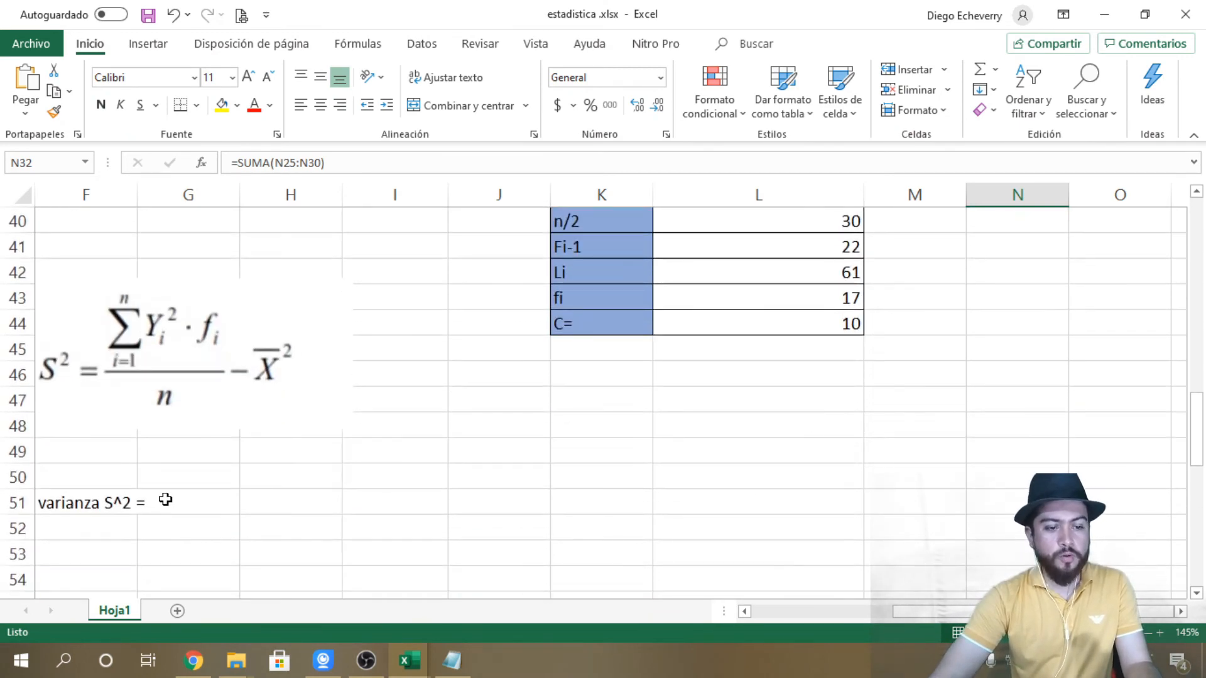
pyautogui.doubleClick(165, 499)
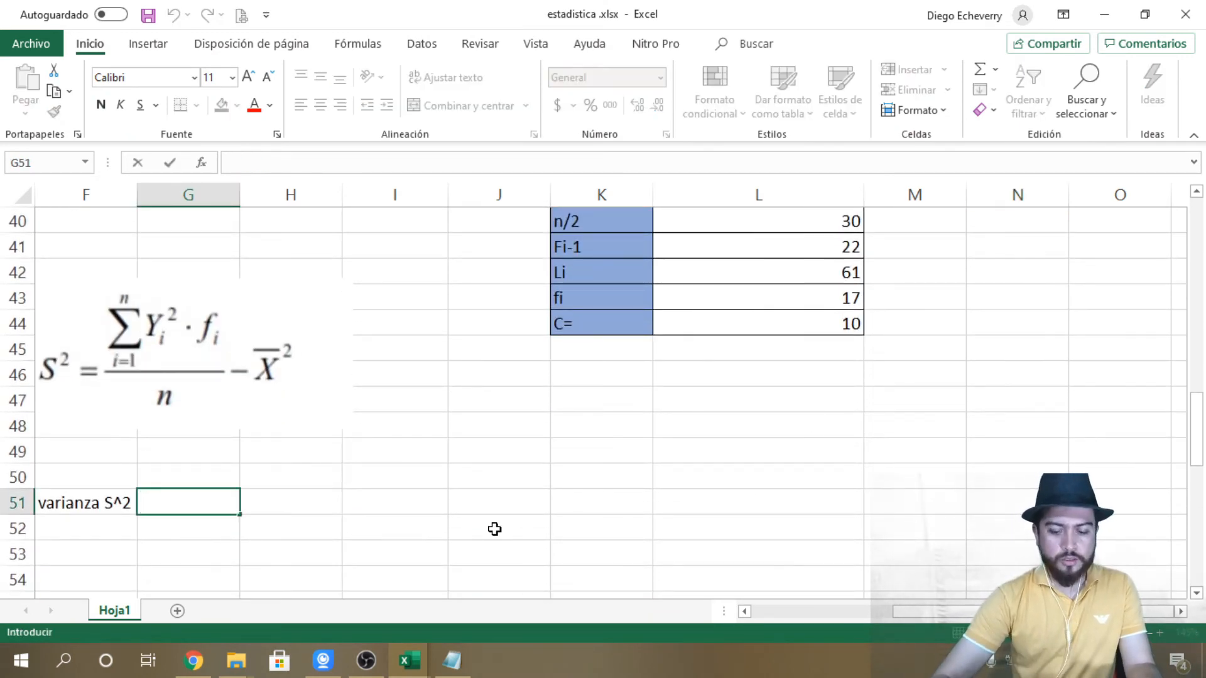
pyautogui.write('=')
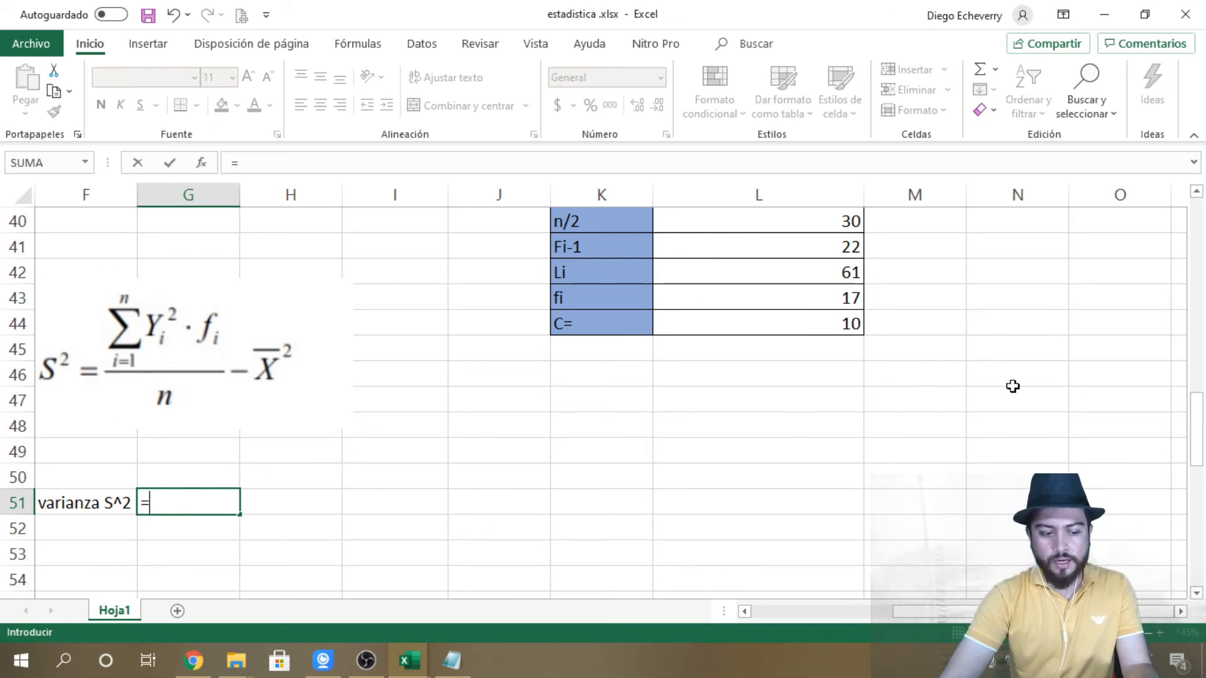
pyautogui.scroll(4, 1013, 386)
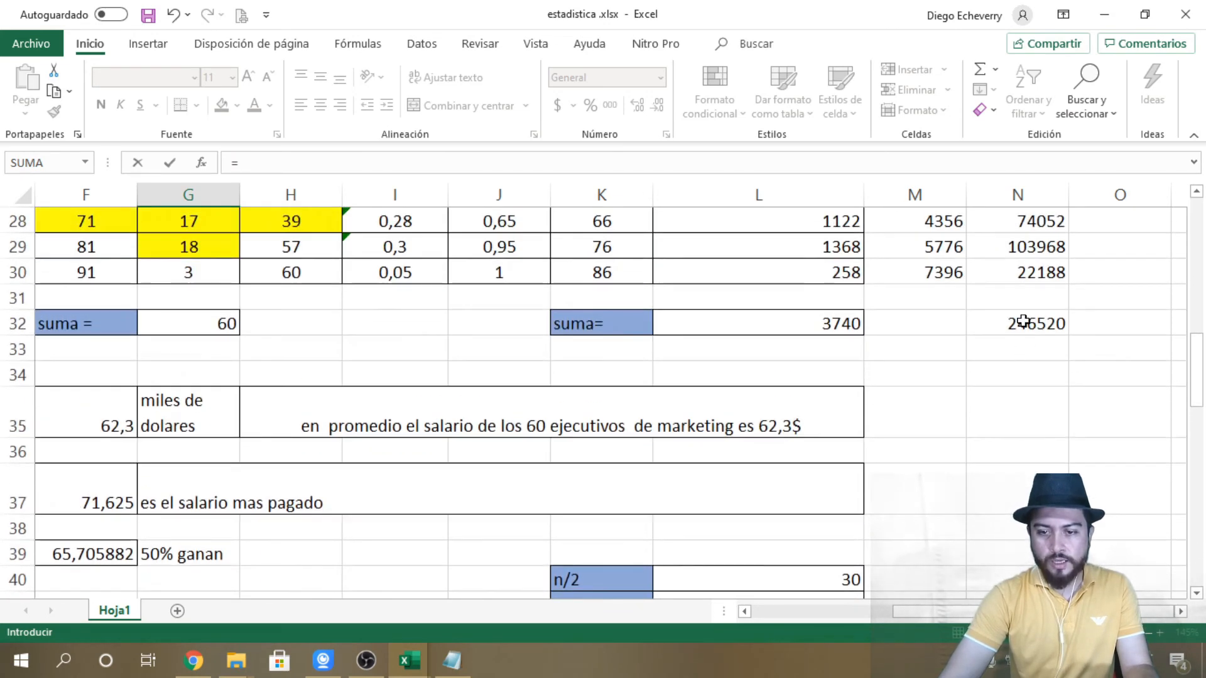
pyautogui.click(1023, 321)
pyautogui.scroll(-4, 794, 427)
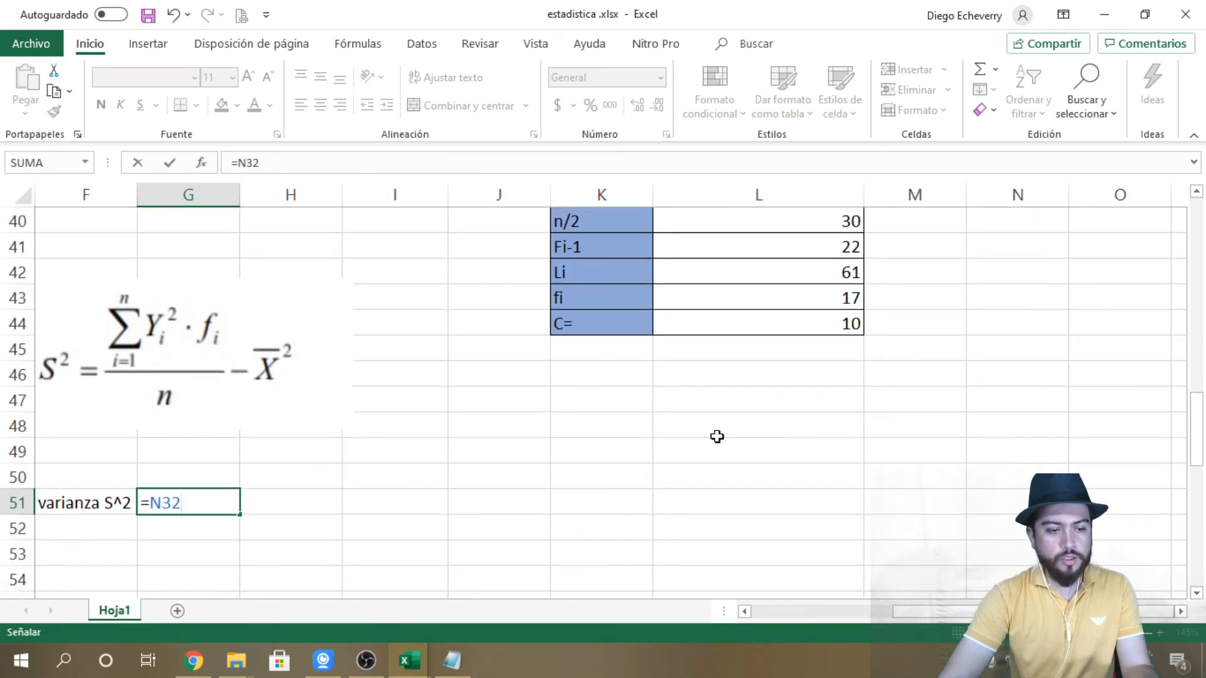
pyautogui.write('/60')
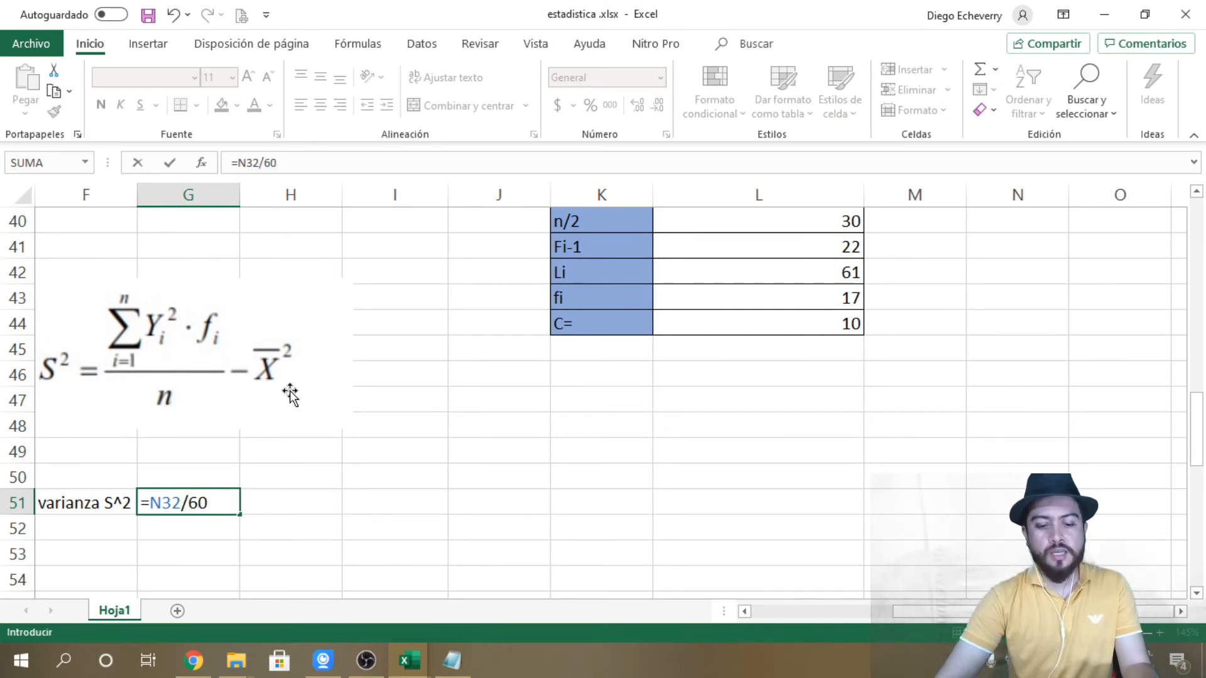
pyautogui.write(')')
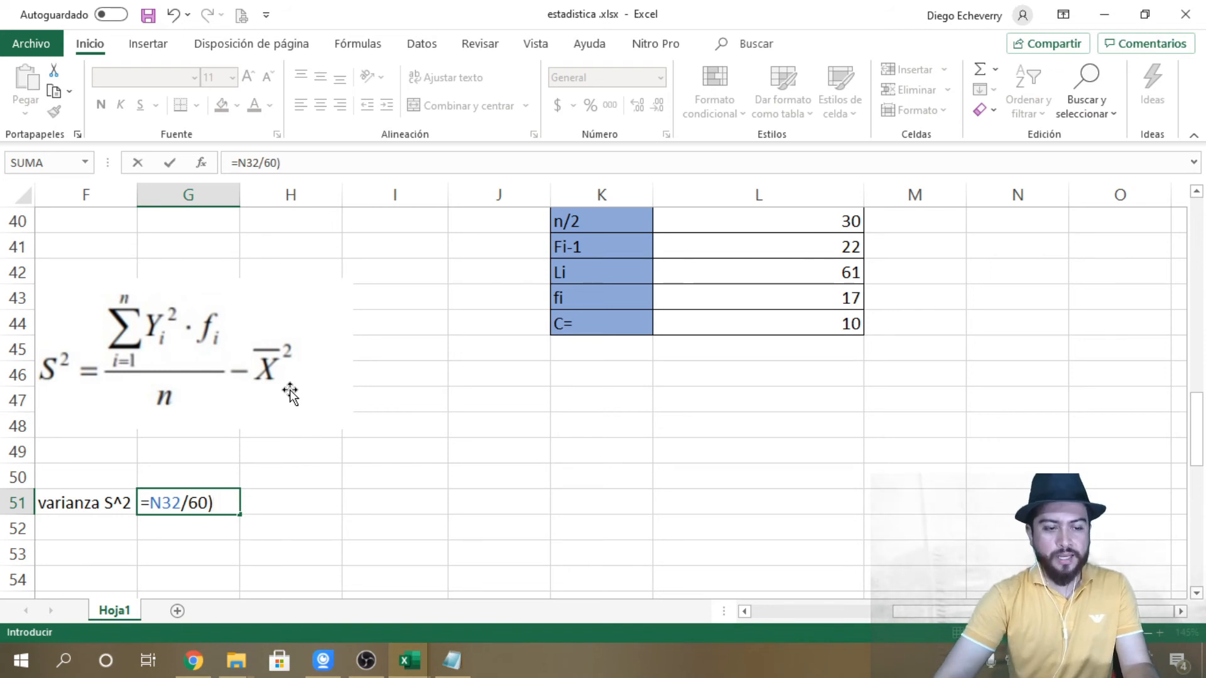
pyautogui.click(149, 505)
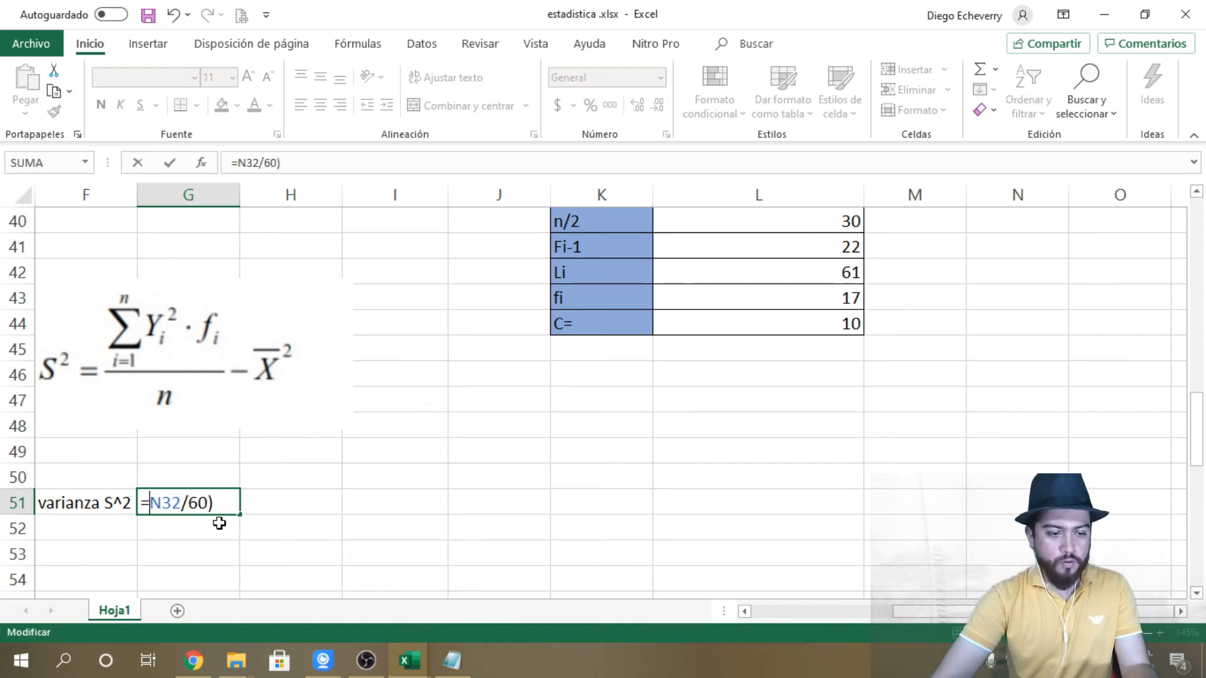
pyautogui.write('(')
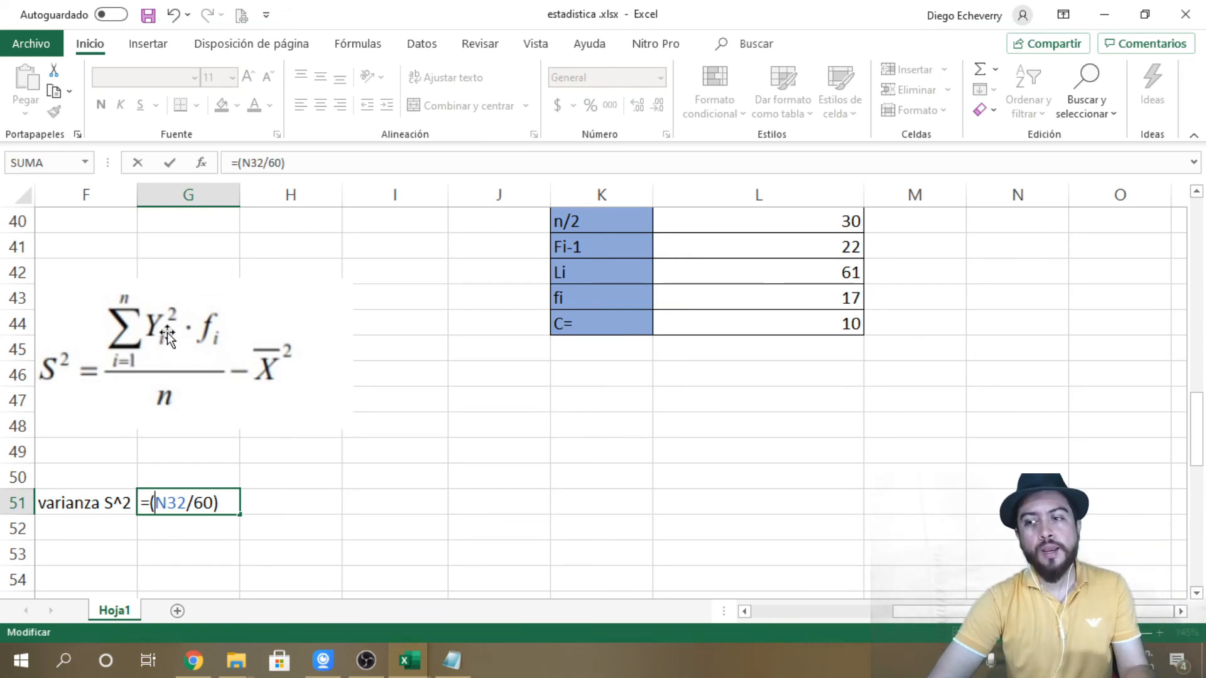
# Step: Extend the G51 formula to subtract the arithmetic mean in F35, giving =(N32/60)-F35
pyautogui.scroll(7, 1015, 295)
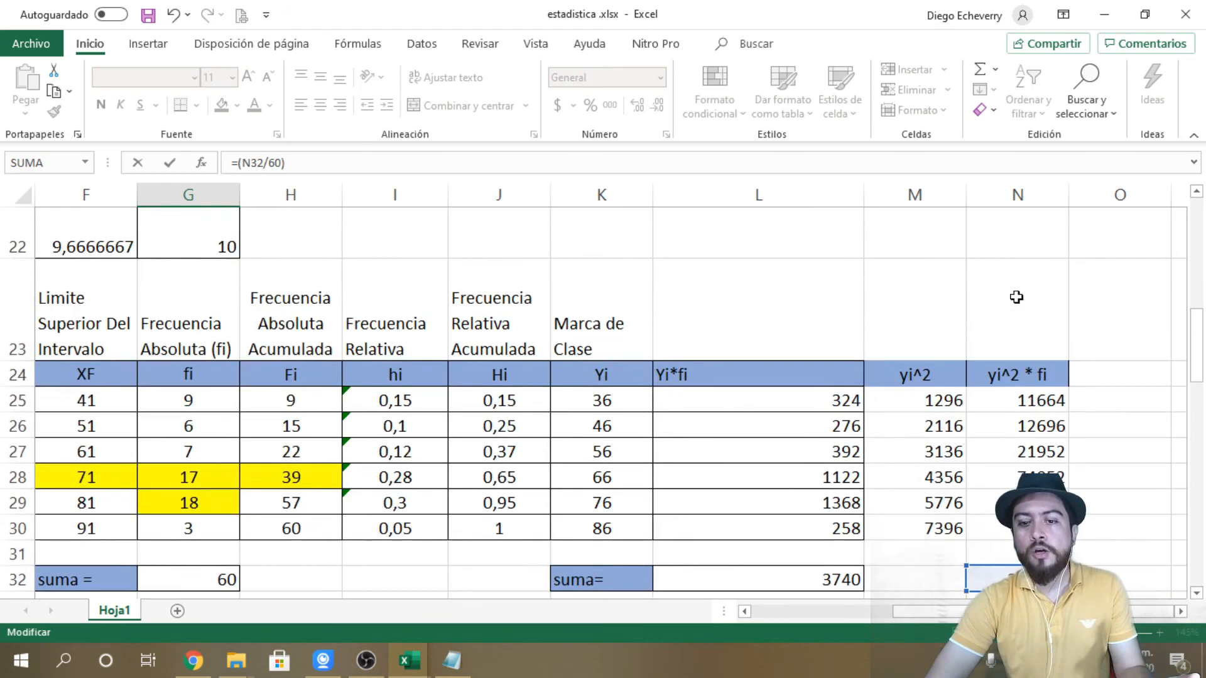
pyautogui.scroll(-1, 936, 395)
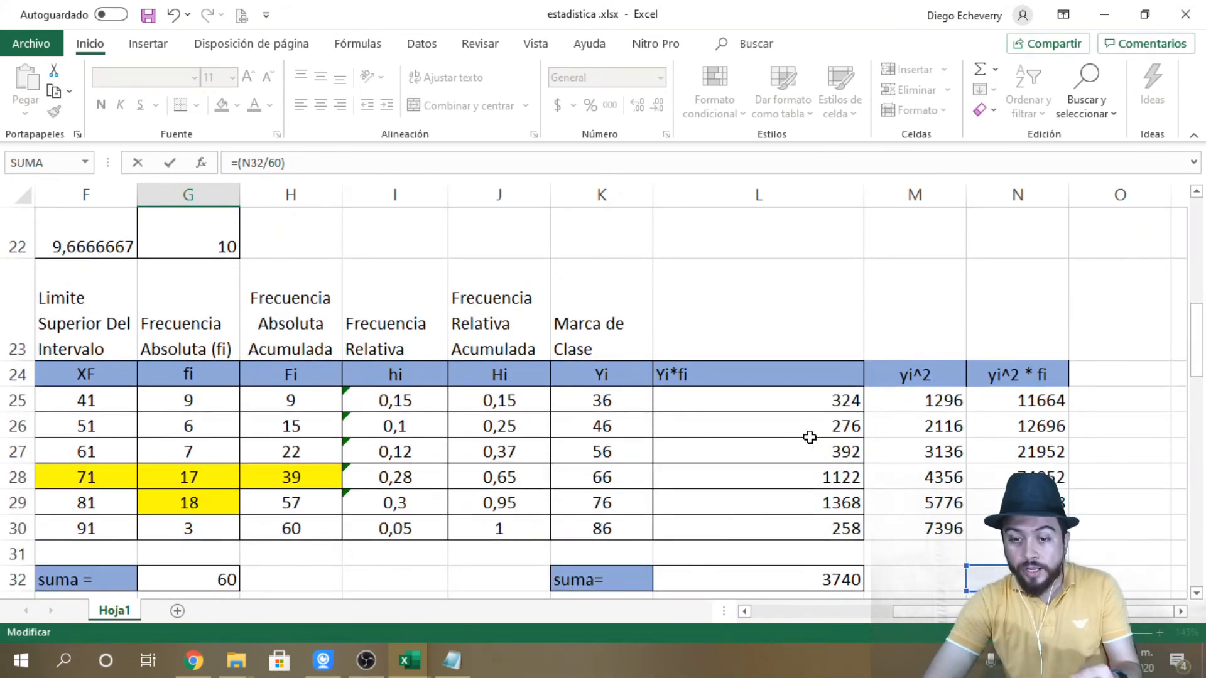
pyautogui.scroll(-4, 808, 434)
pyautogui.scroll(-1, 175, 495)
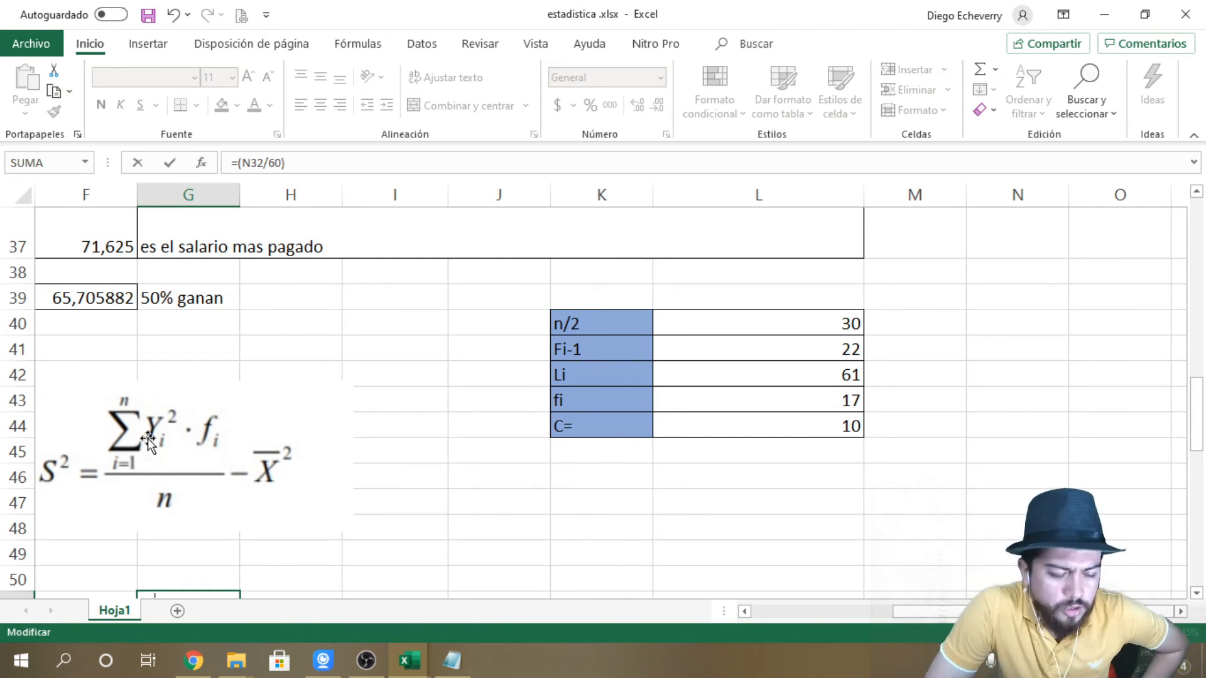
pyautogui.scroll(-2, 149, 438)
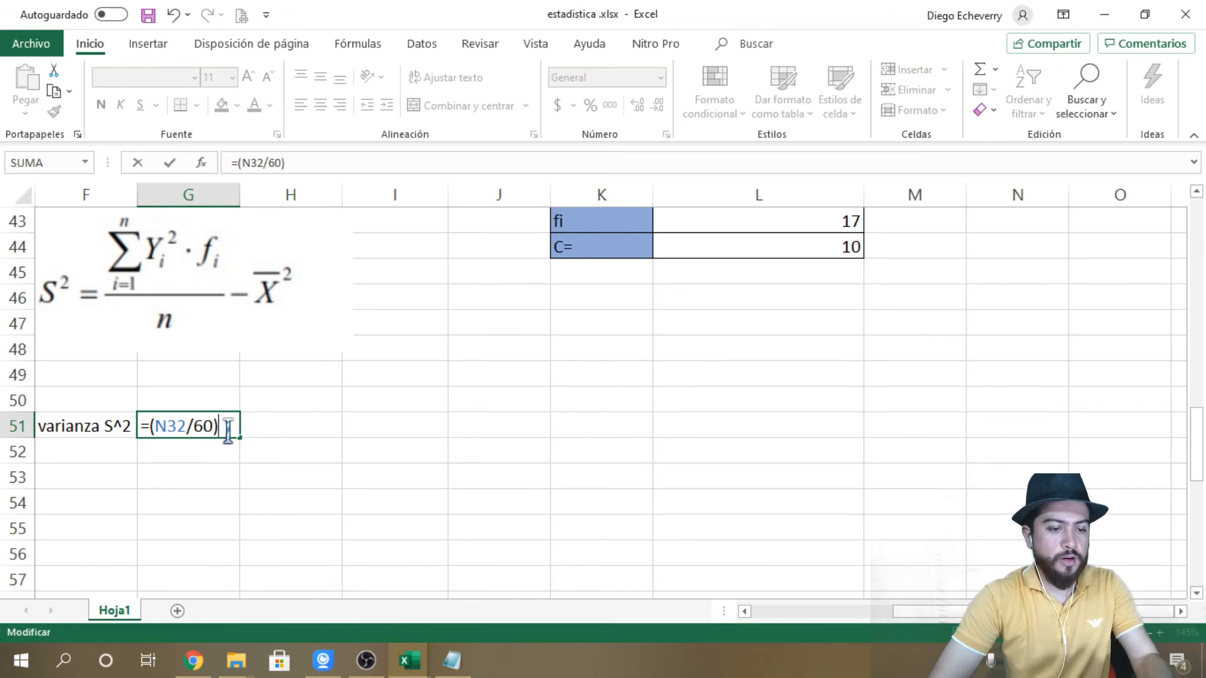
pyautogui.write('-')
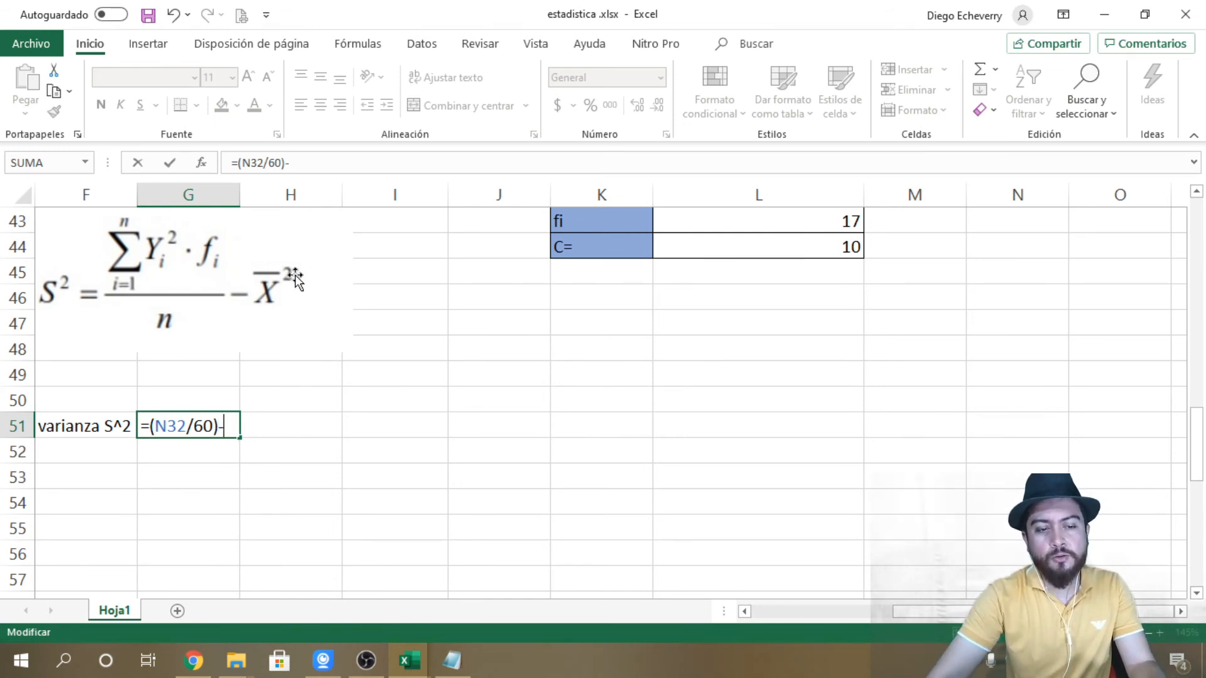
pyautogui.scroll(2, 300, 342)
pyautogui.scroll(2, 301, 342)
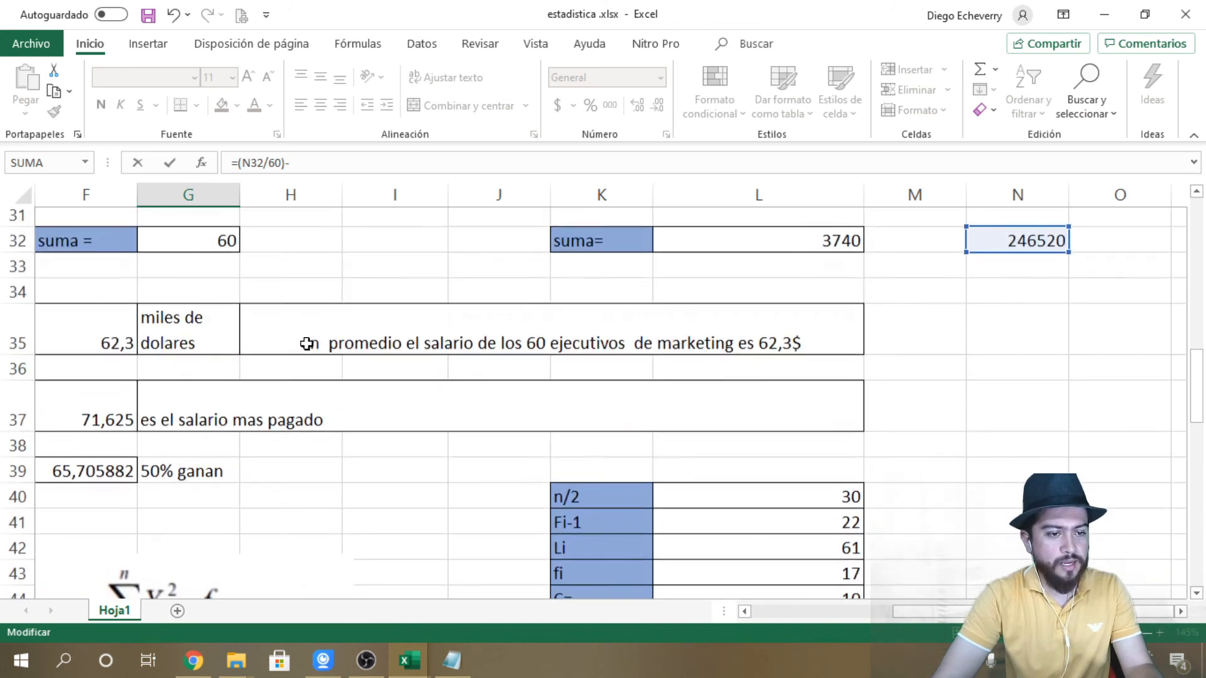
pyautogui.moveTo(923, 618); pyautogui.dragTo(899, 619)
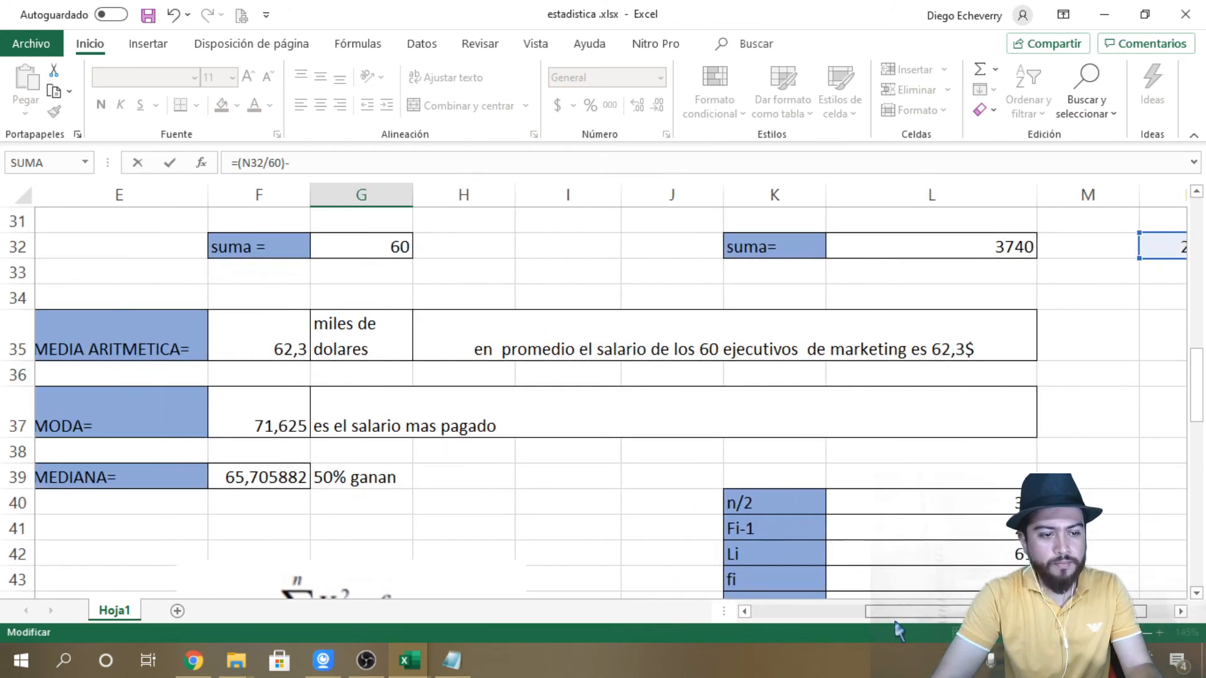
pyautogui.click(259, 344)
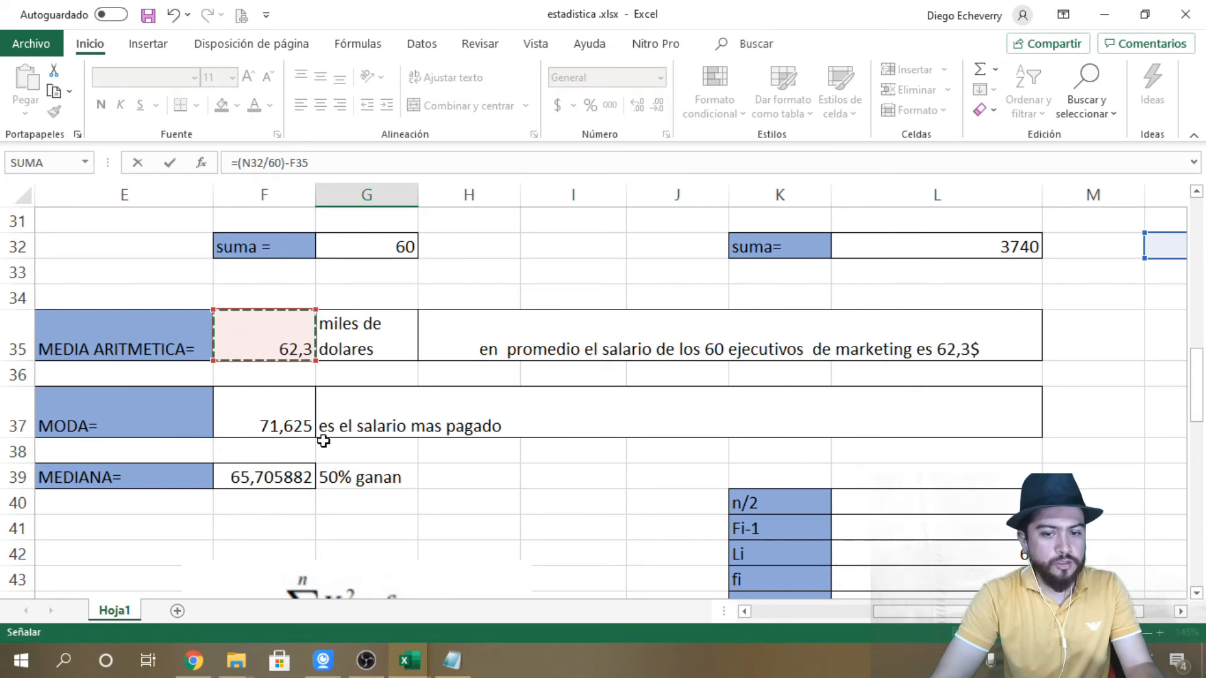
# Step: Examine the frequency table's yi^2 * fi column, its total in N32 and the arithmetic mean against the unfinished variance formula
pyautogui.scroll(2, 324, 442)
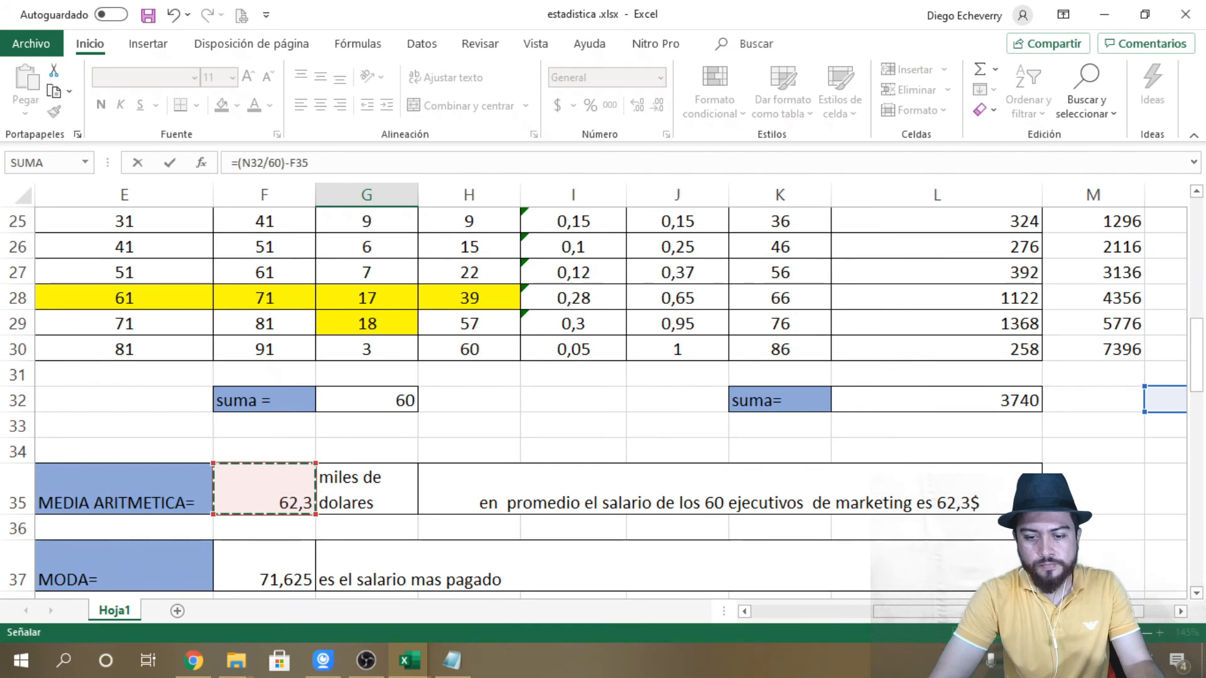
pyautogui.hscroll(1, 929, 571)
pyautogui.hscroll(1, 603, 390)
pyautogui.scroll(2, 603, 389)
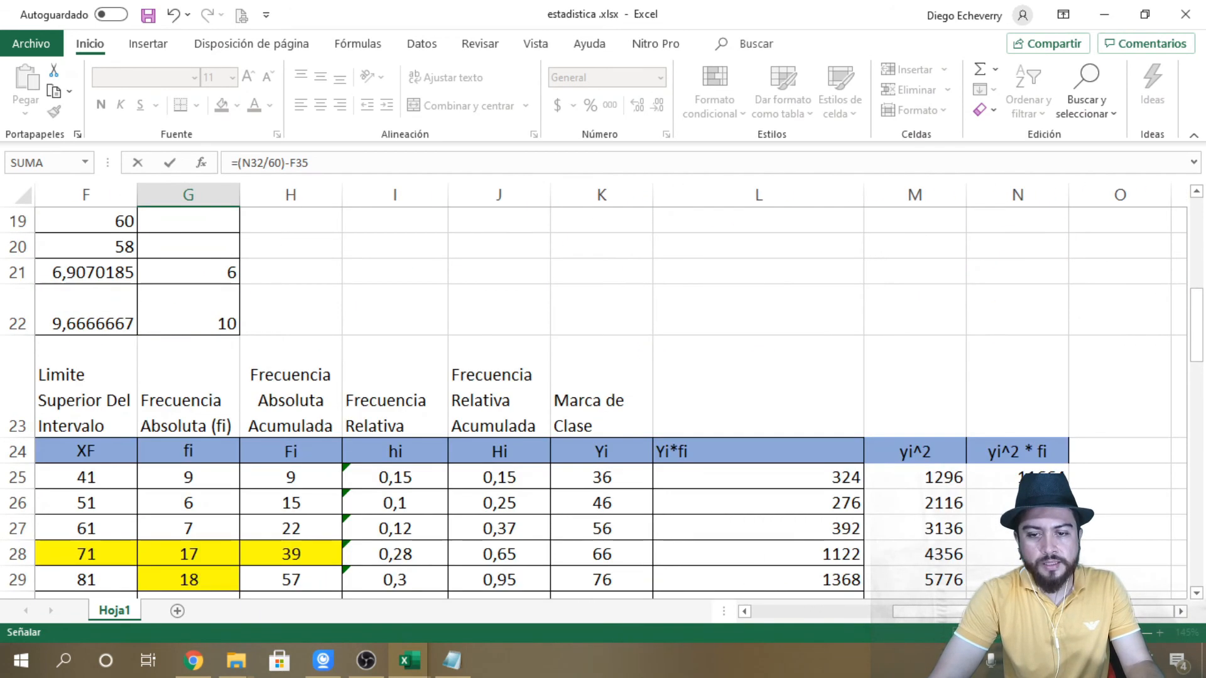
pyautogui.scroll(-2, 602, 389)
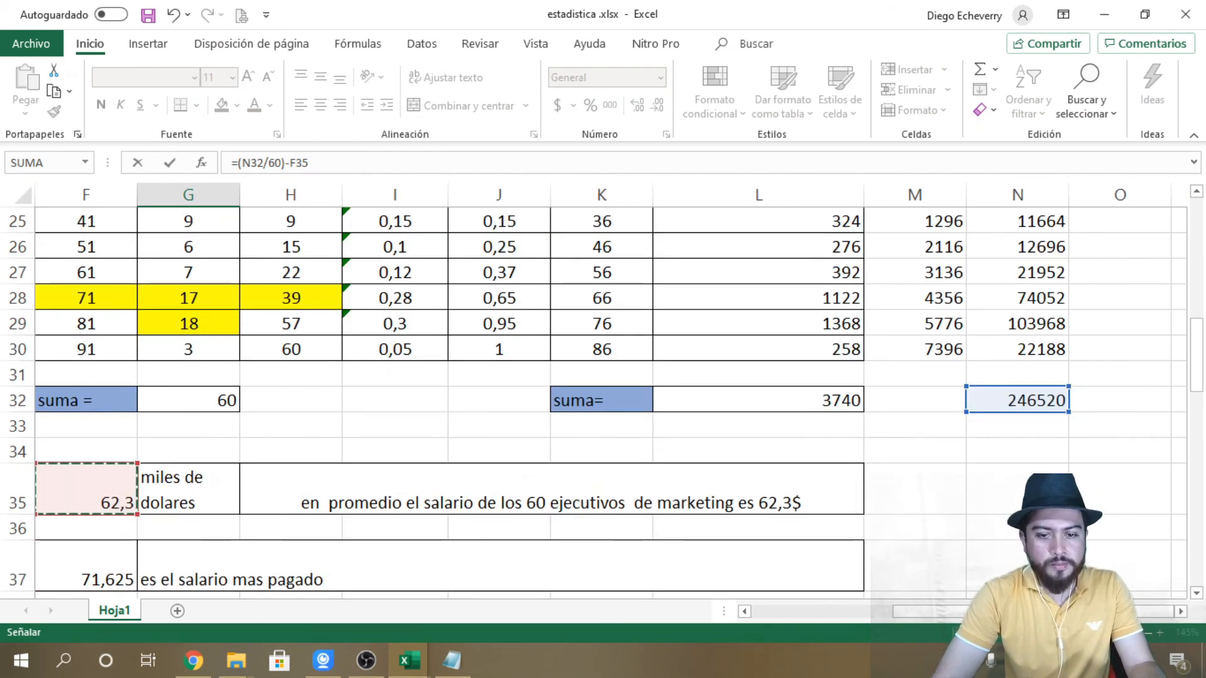
pyautogui.scroll(1, 603, 389)
pyautogui.scroll(1, 603, 389)
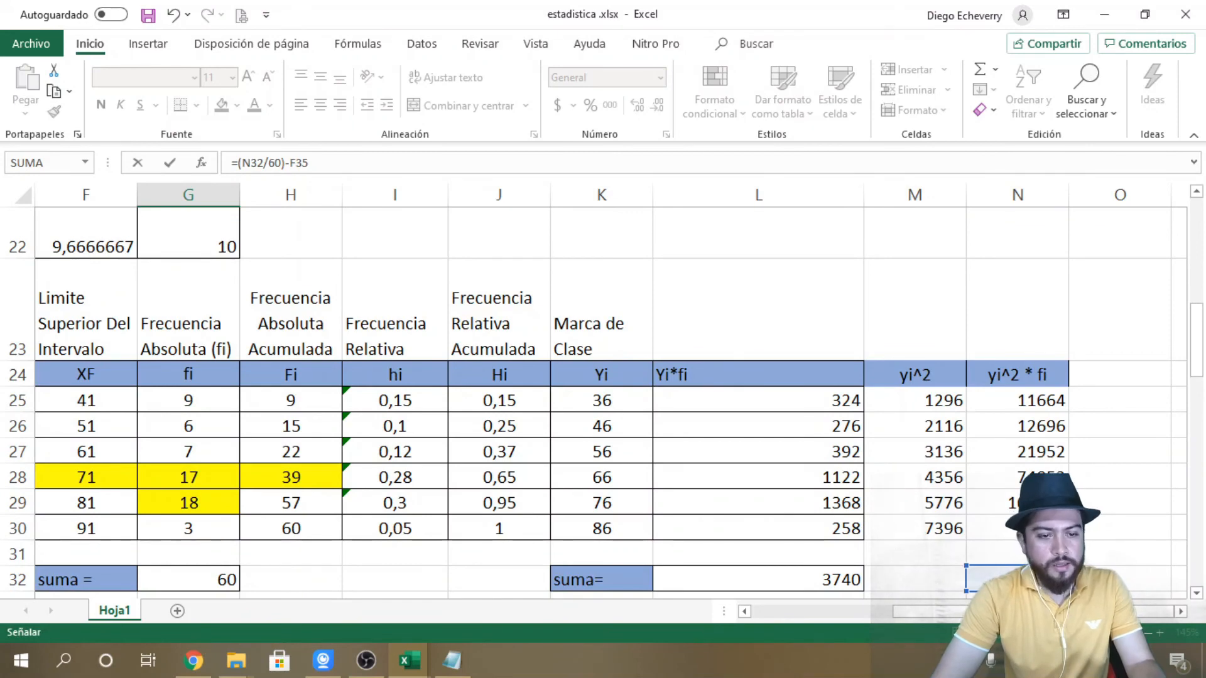
pyautogui.scroll(-2, 867, 402)
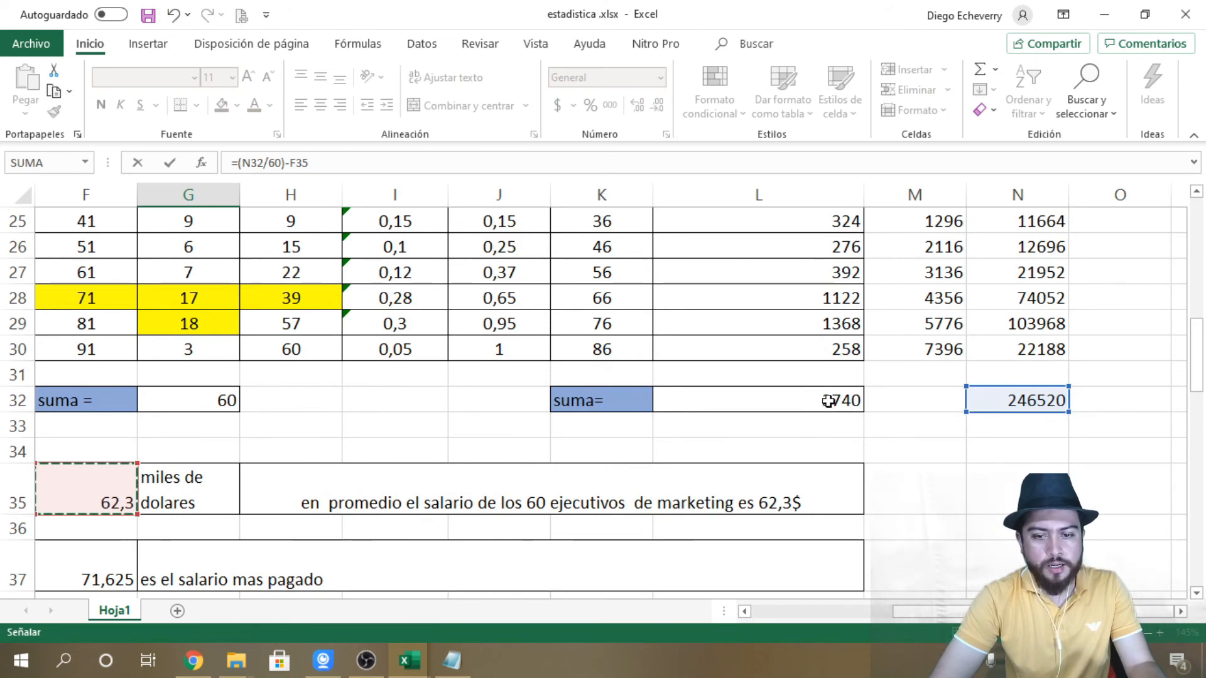
pyautogui.scroll(-1, 525, 465)
pyautogui.scroll(-1, 525, 466)
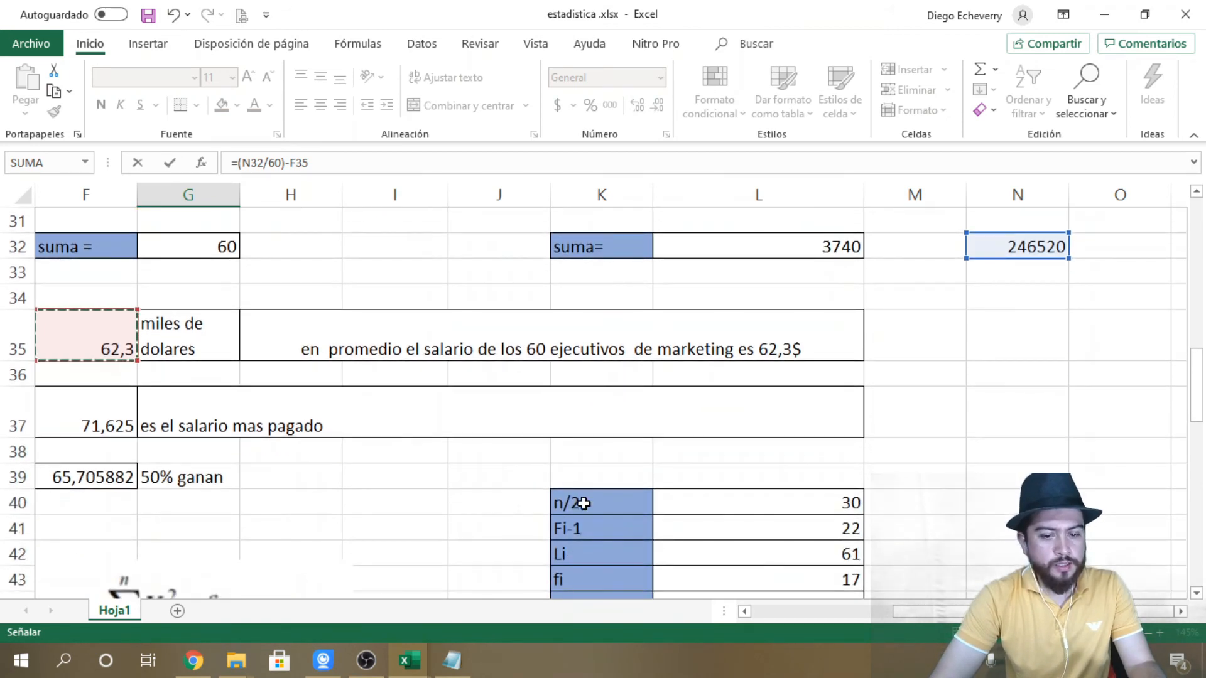
# Step: Complete the variance formula in G51 by multiplying the subtracted mean by itself, giving =(N32/60)-F35*F35
pyautogui.moveTo(899, 612); pyautogui.dragTo(756, 613)
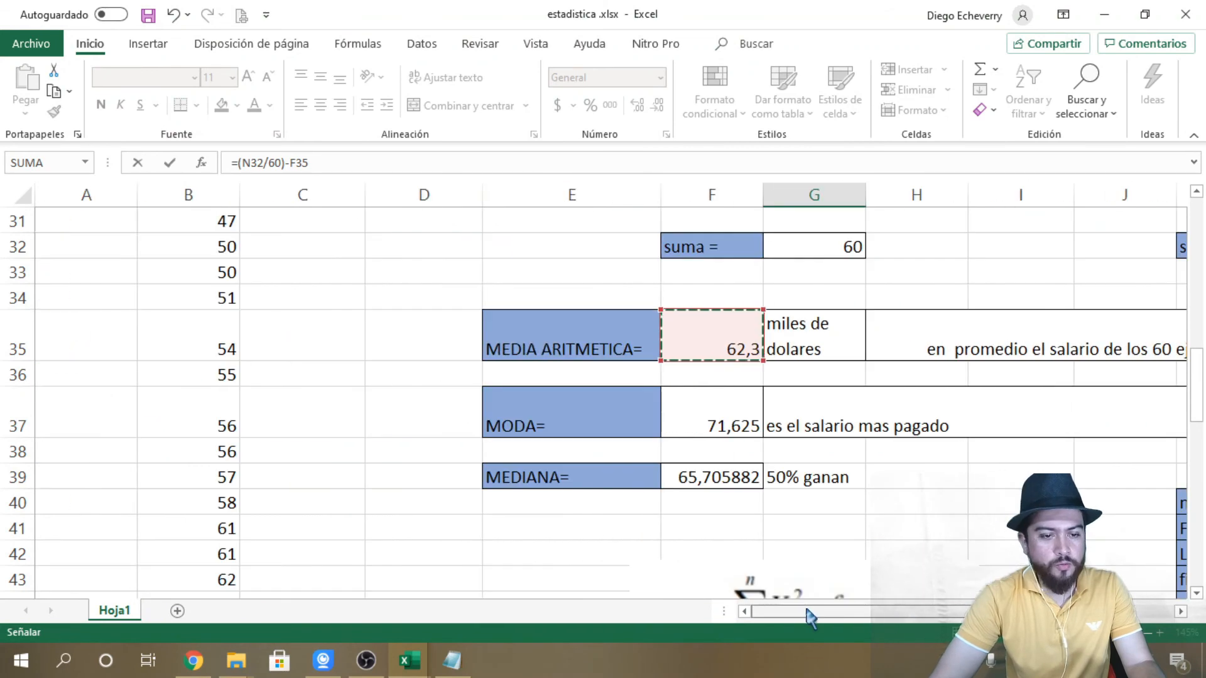
pyautogui.scroll(-1, 887, 502)
pyautogui.scroll(-2, 887, 502)
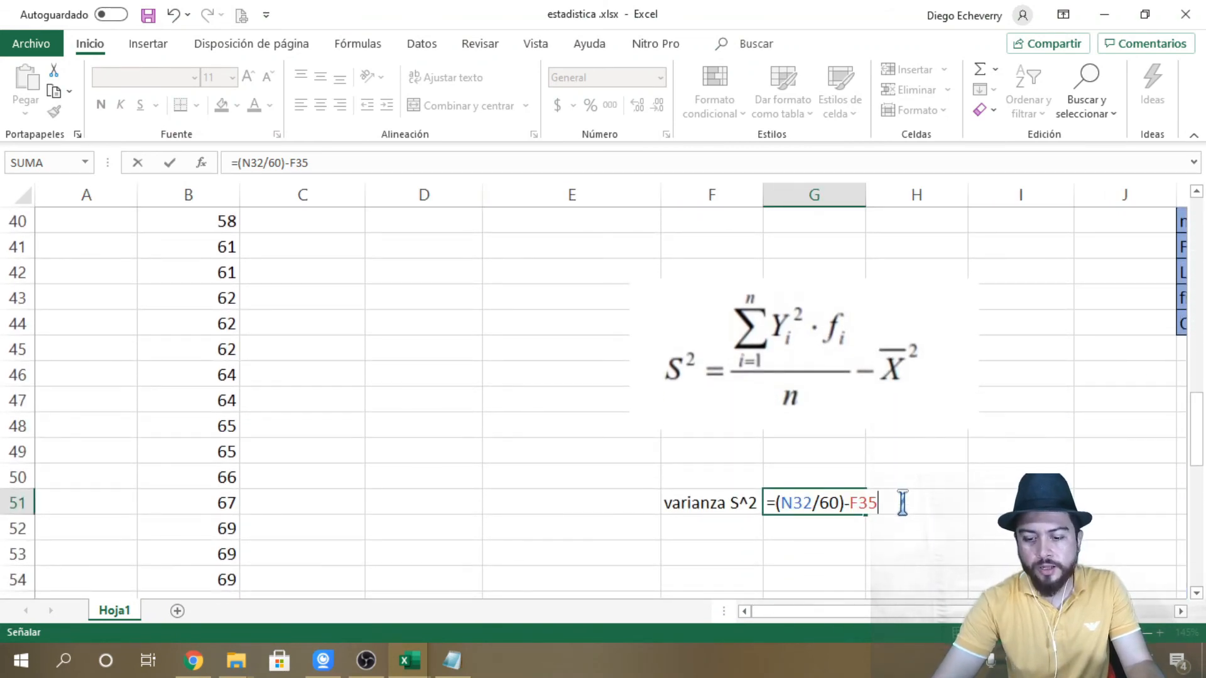
pyautogui.write('*')
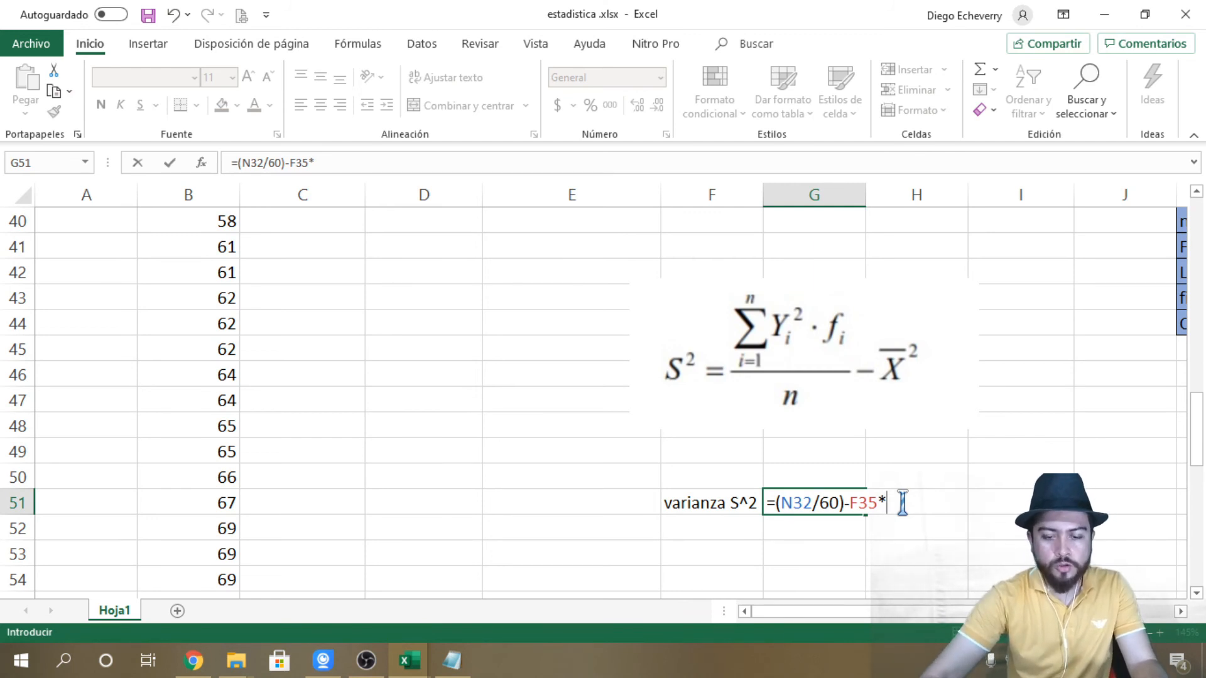
pyautogui.scroll(3, 903, 502)
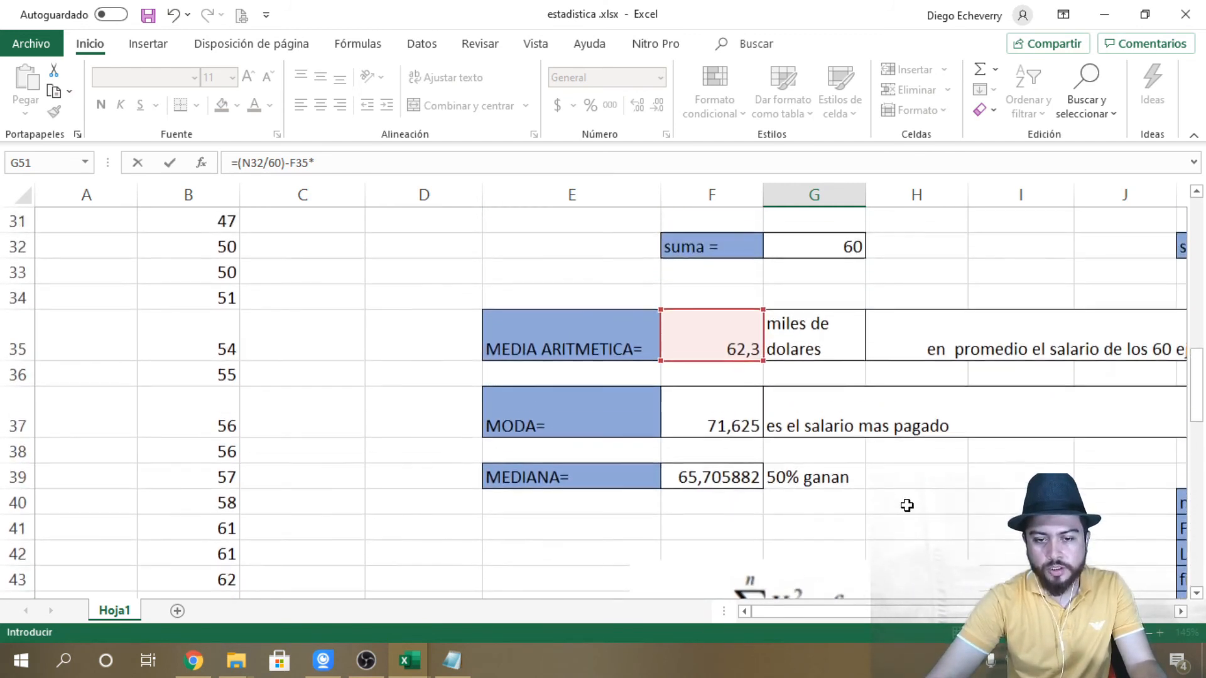
pyautogui.click(730, 337)
pyautogui.scroll(-3, 829, 389)
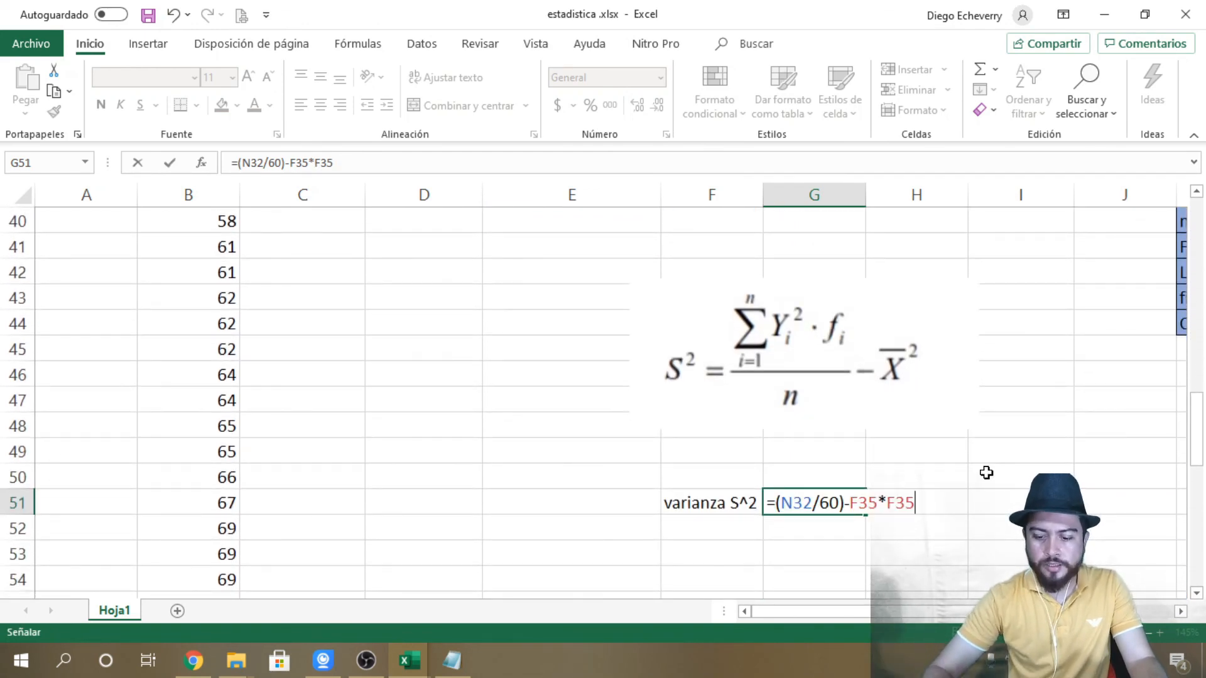
pyautogui.press('Return')
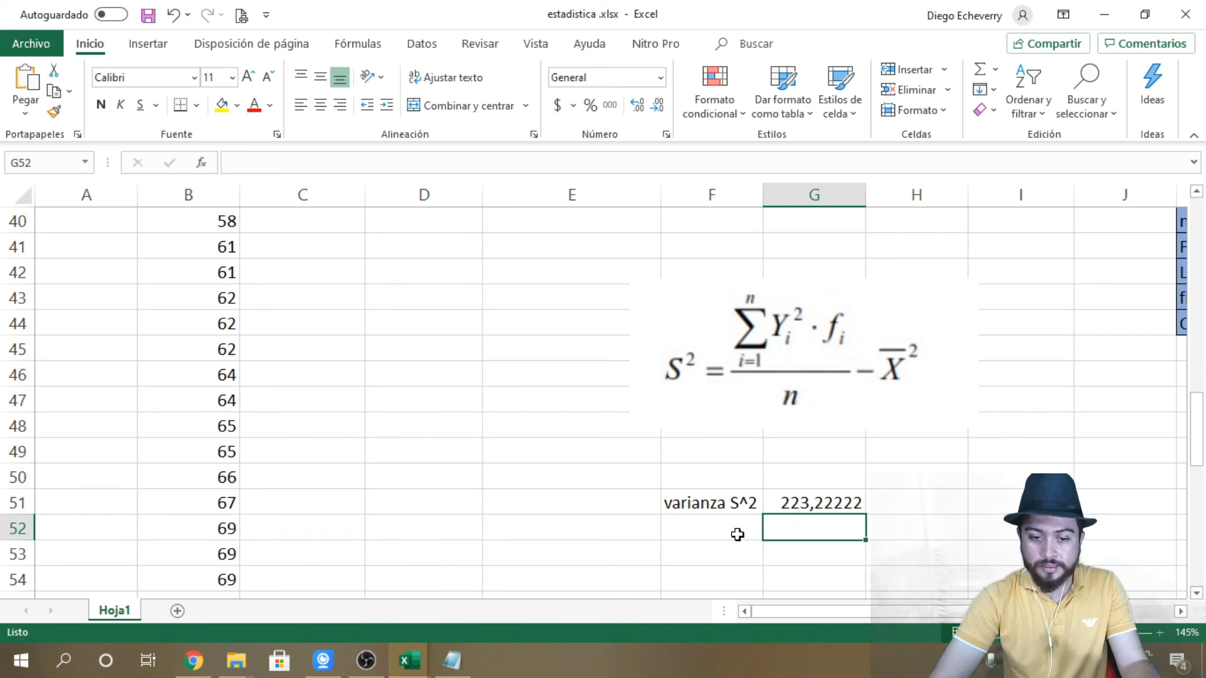
# Step: Switch to the course page in Chrome, highlight the standard deviation definition paragraph, and return to the Excel workbook
pyautogui.hotkey('alt', 'Tab')
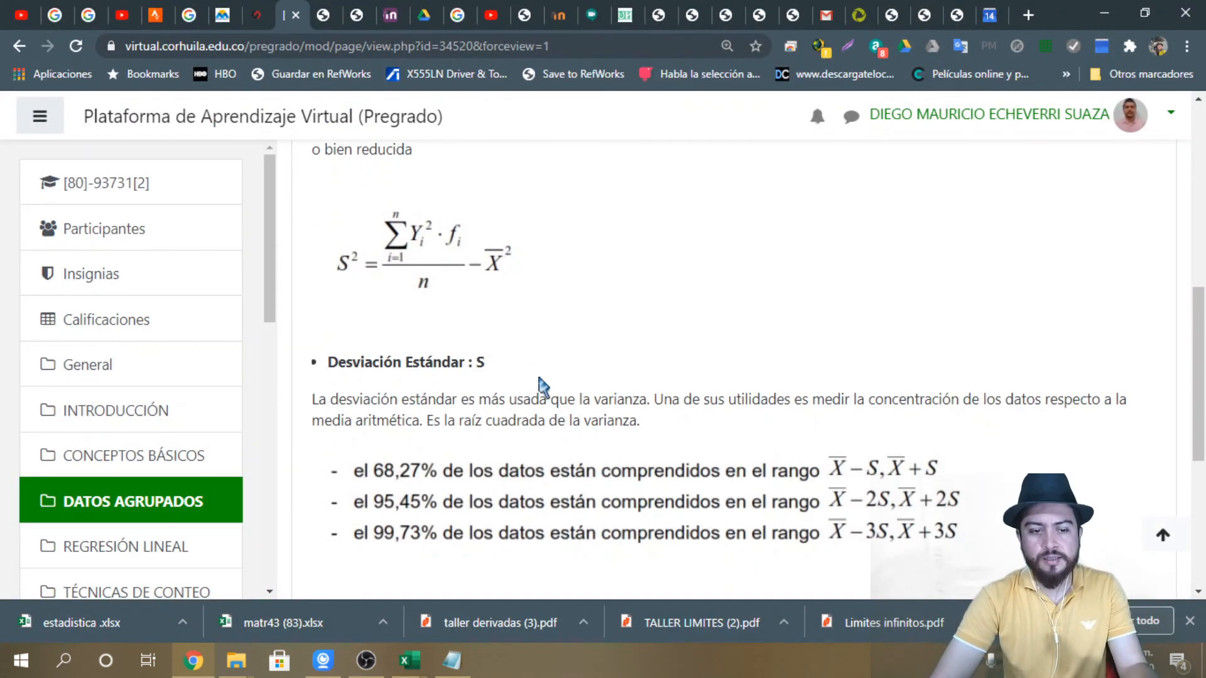
pyautogui.moveTo(313, 399); pyautogui.dragTo(657, 422)
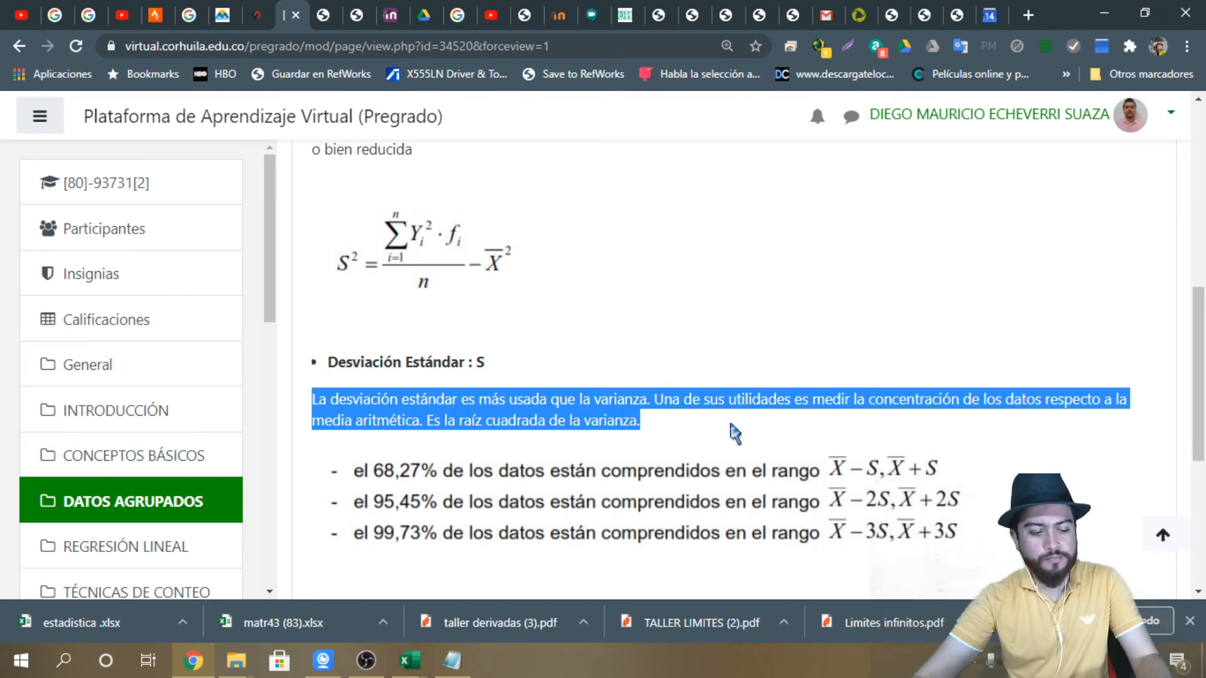
pyautogui.hotkey('alt', 'Tab')
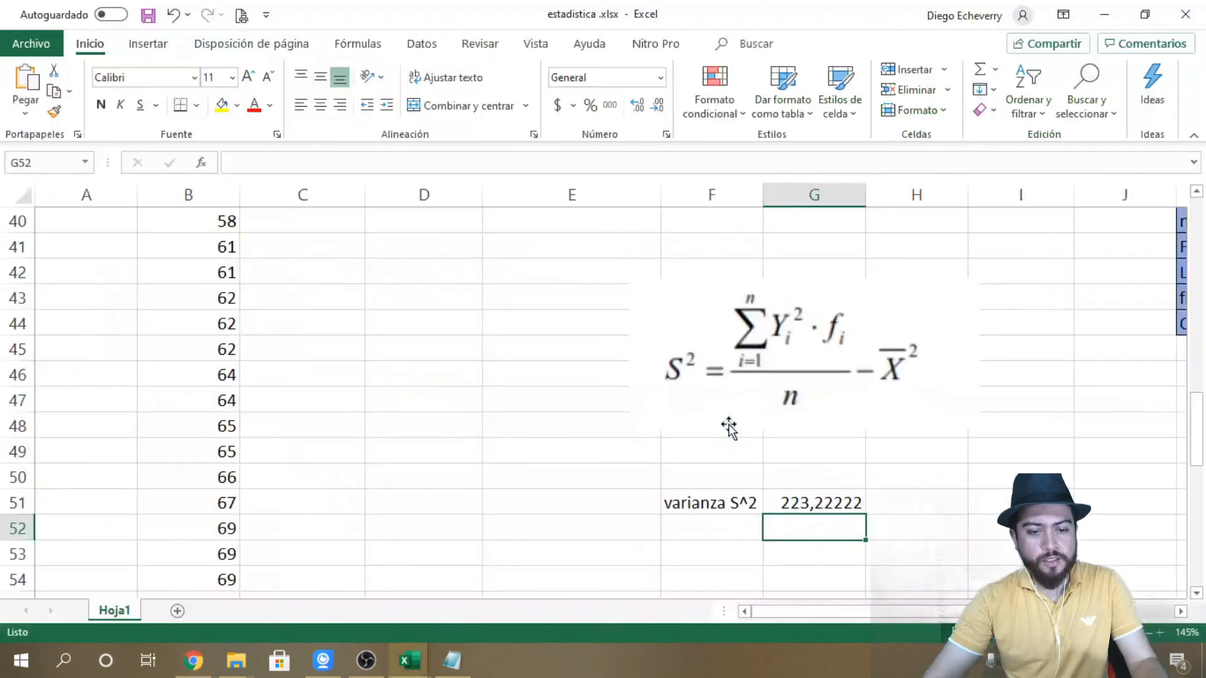
# Step: Label cell F52, below the variance label, as "desviacion ="
pyautogui.click(712, 530)
pyautogui.write('des')
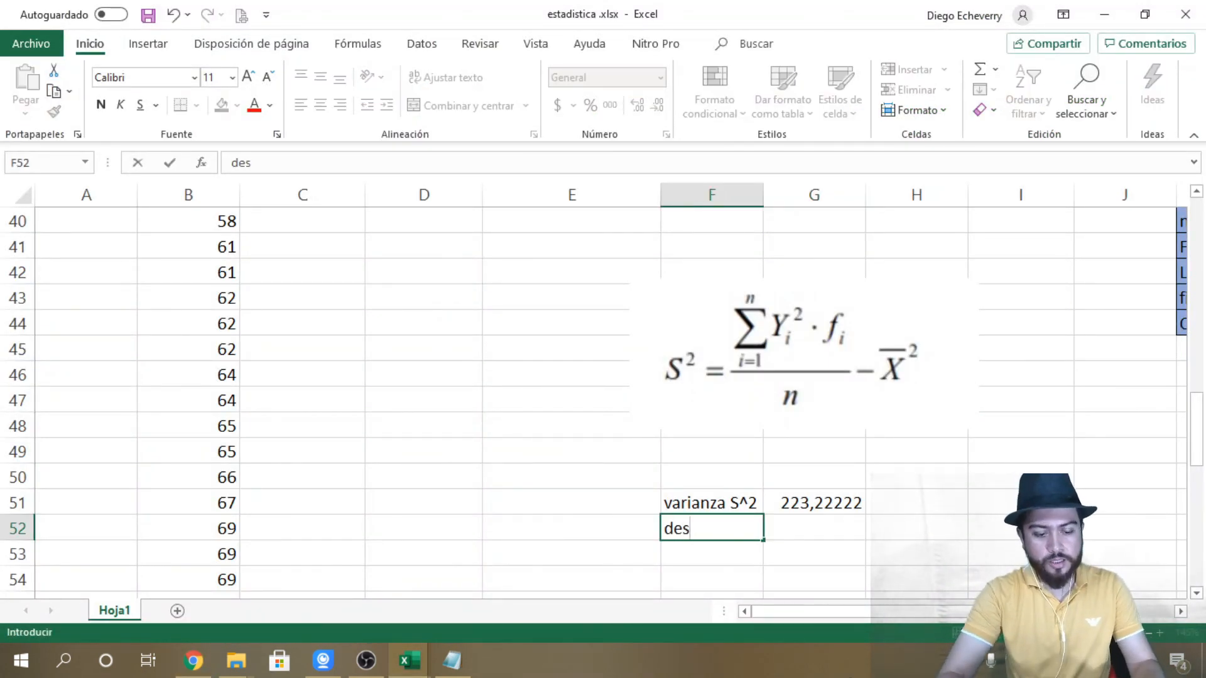
pyautogui.write('viacion')
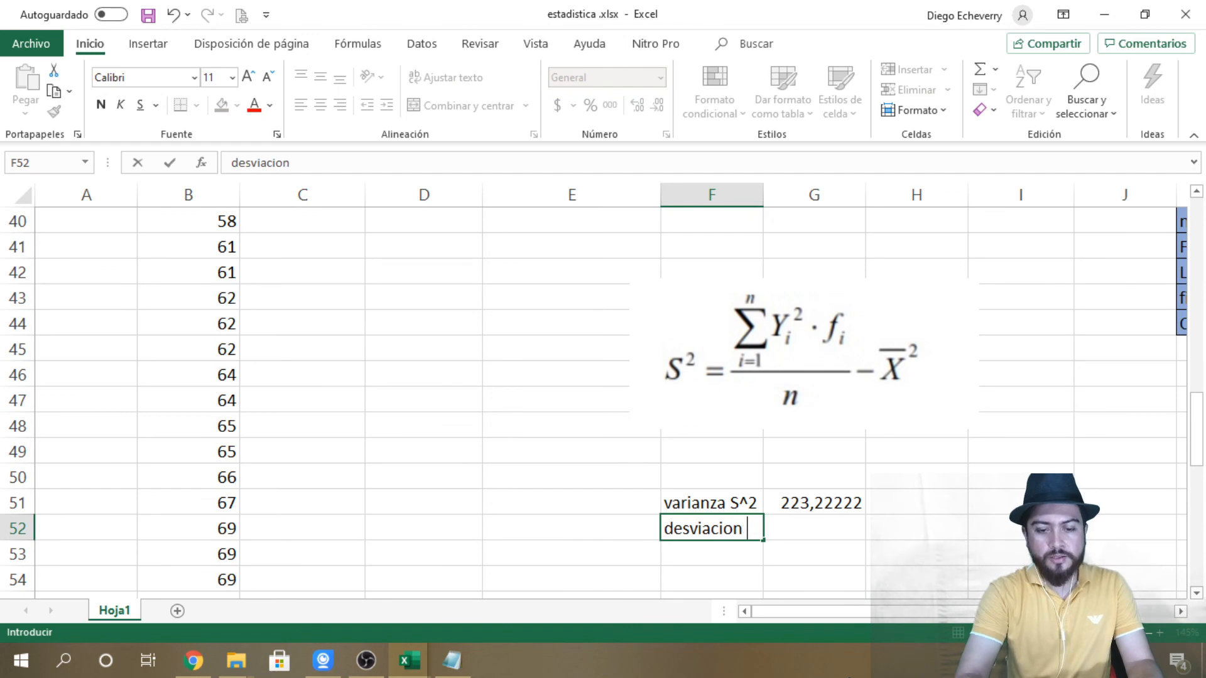
pyautogui.hotkey('alt', 'Tab')
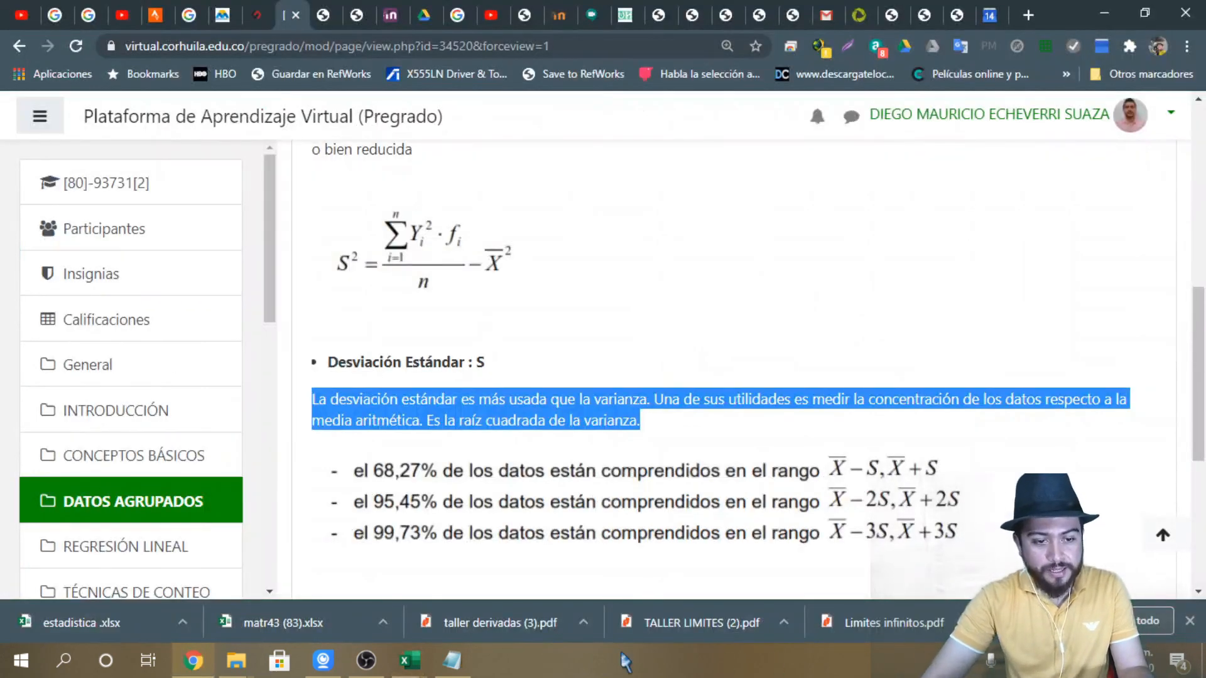
pyautogui.hotkey('alt', 'Tab')
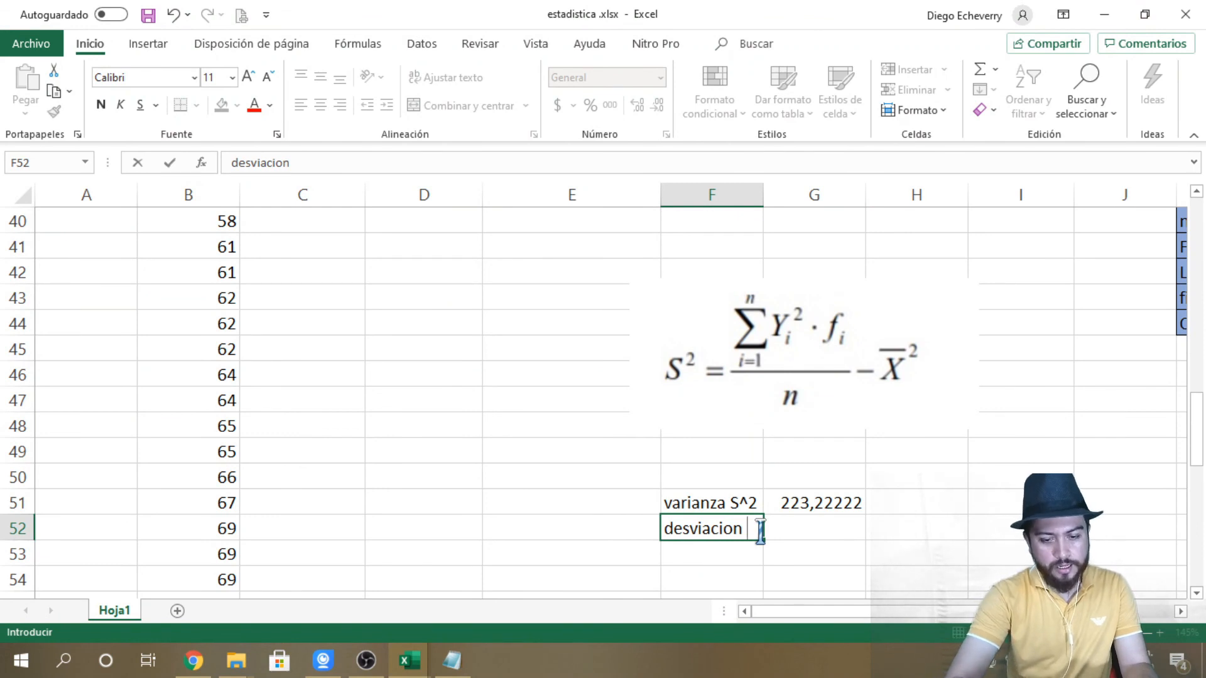
# Step: Calculate the standard deviation in G52 as the square root of the variance, with the formula =RAIZ(G51)
pyautogui.doubleClick(796, 530)
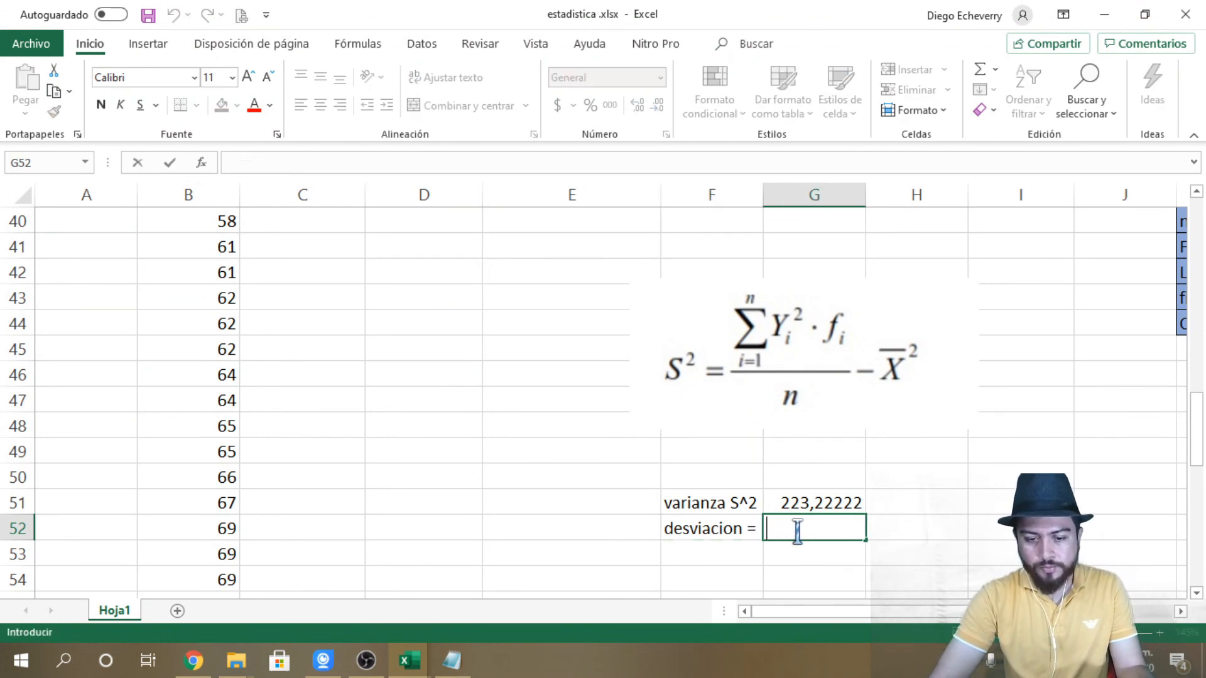
pyautogui.write('=')
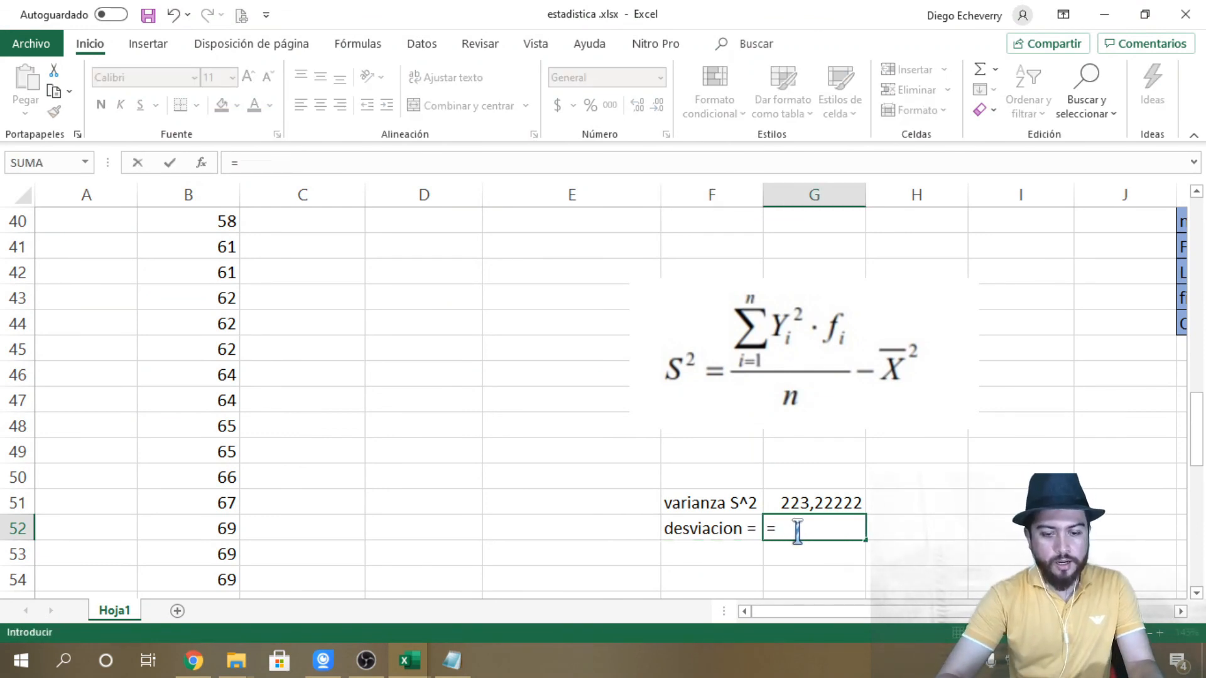
pyautogui.write('ra')
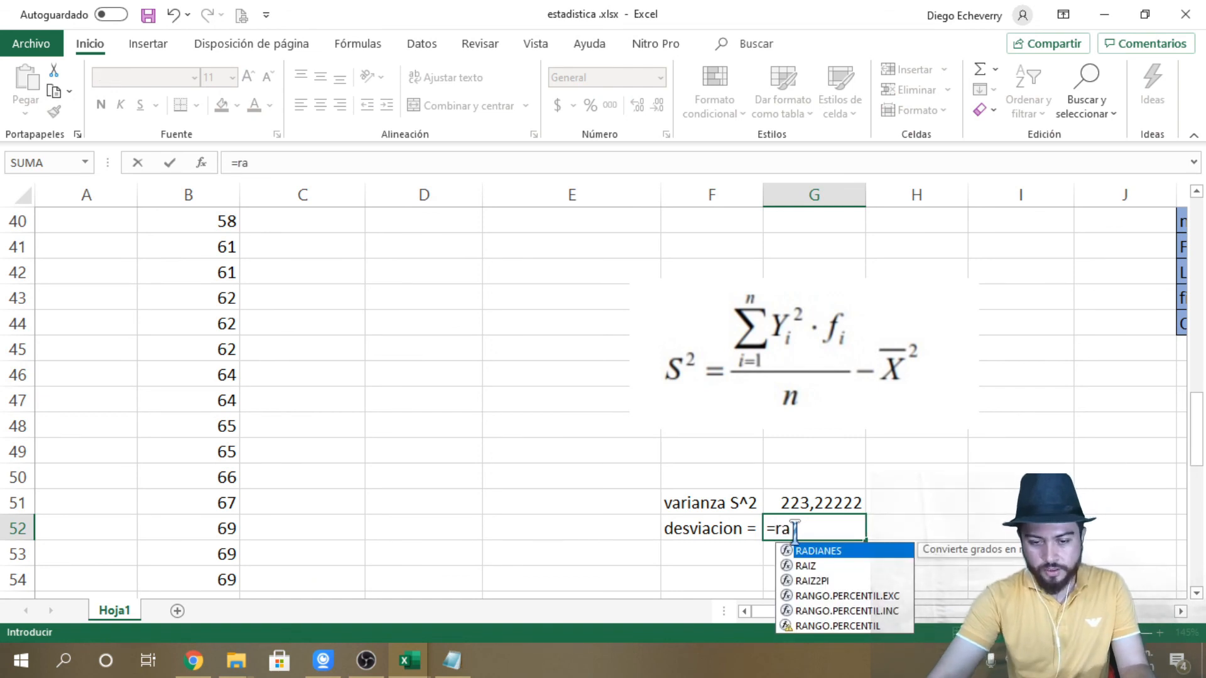
pyautogui.doubleClick(810, 566)
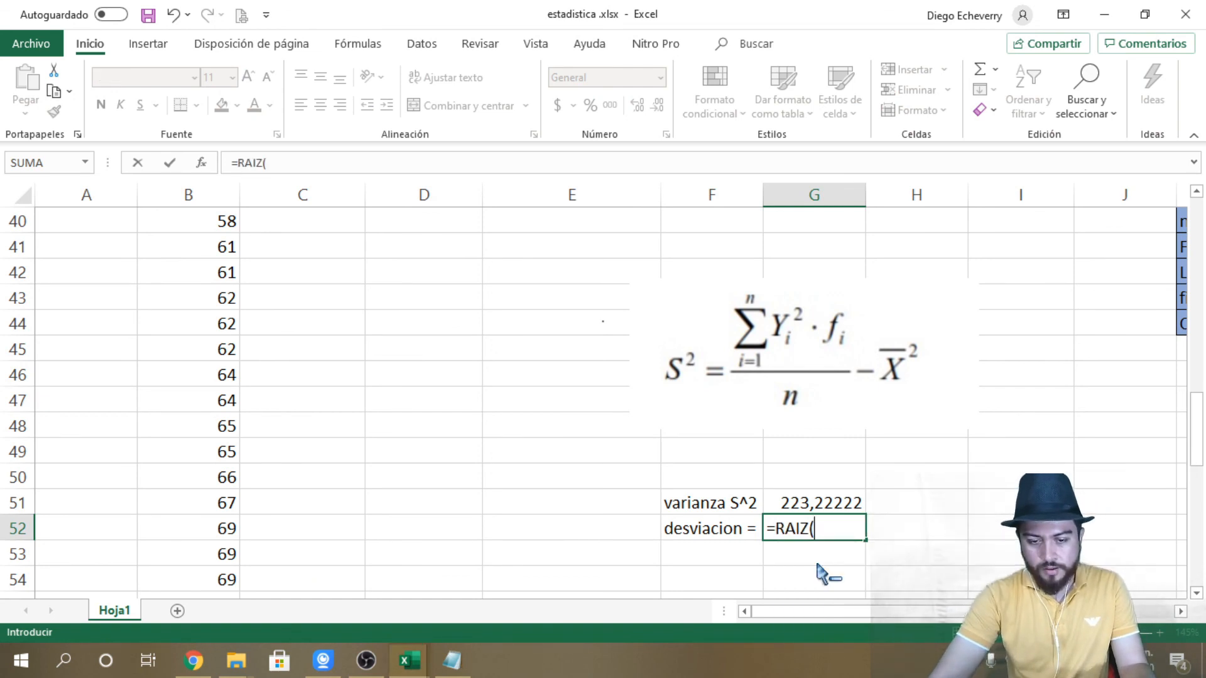
pyautogui.click(818, 506)
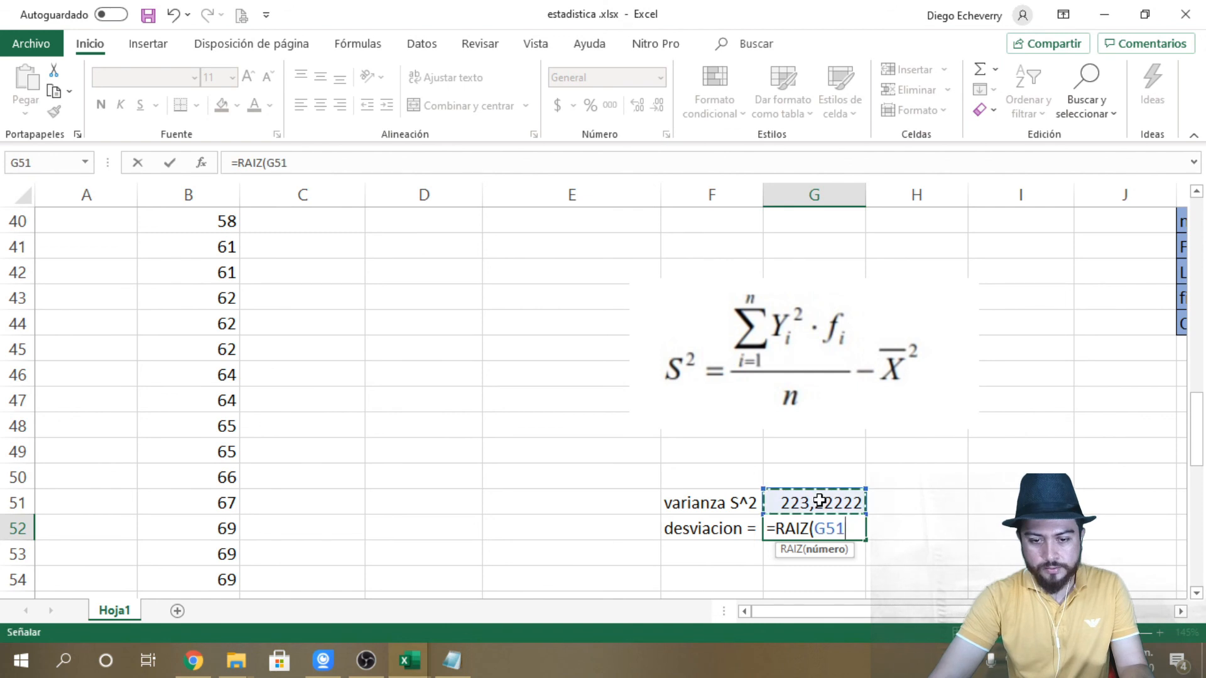
pyautogui.write(')')
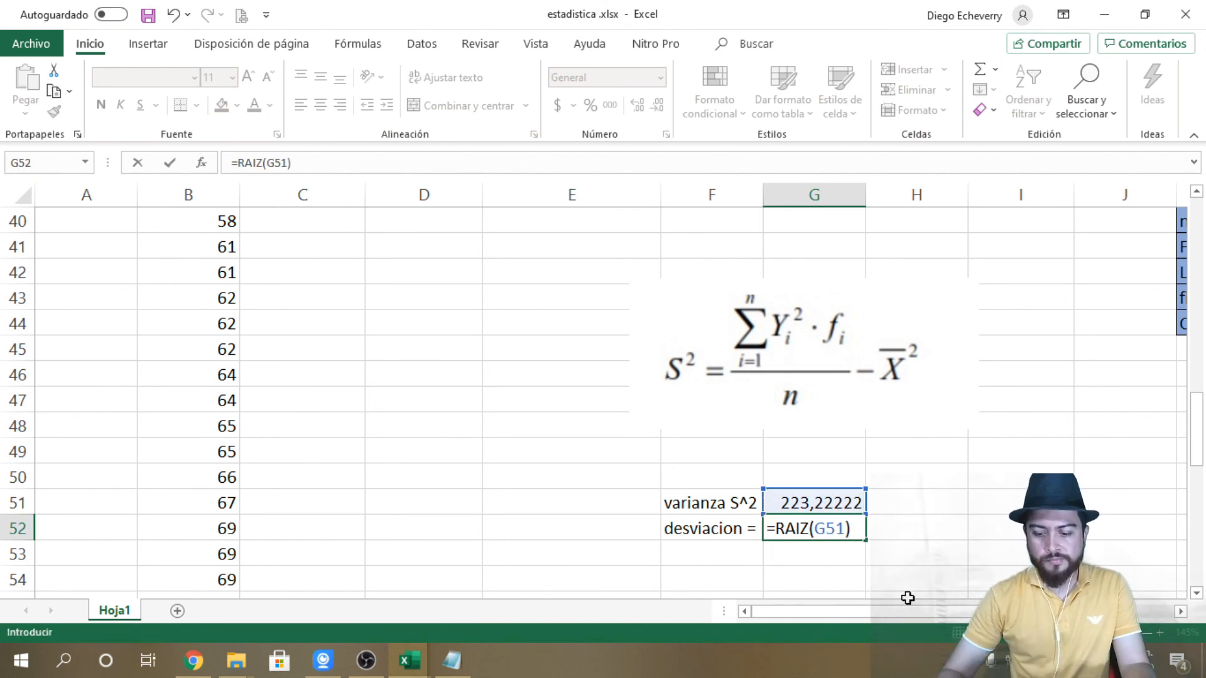
pyautogui.press('Return')
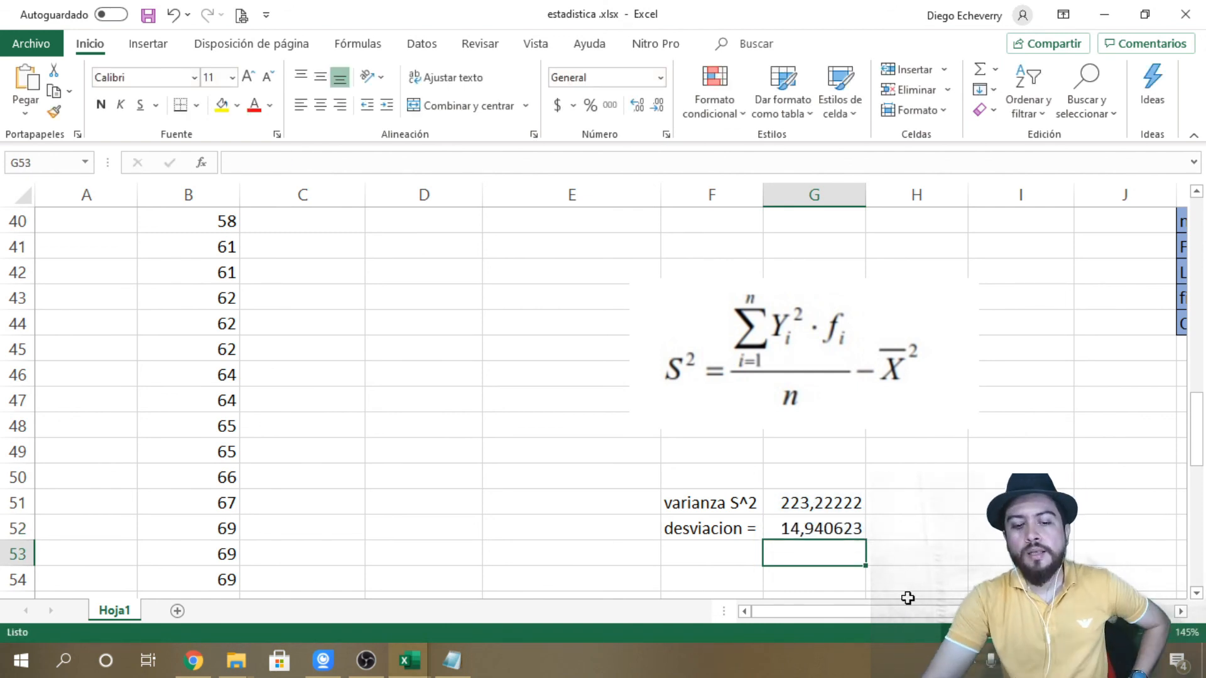
# Step: Compare the standard deviation in G52 with the original table of executives' incomes at the start of the sheet
pyautogui.click(831, 530)
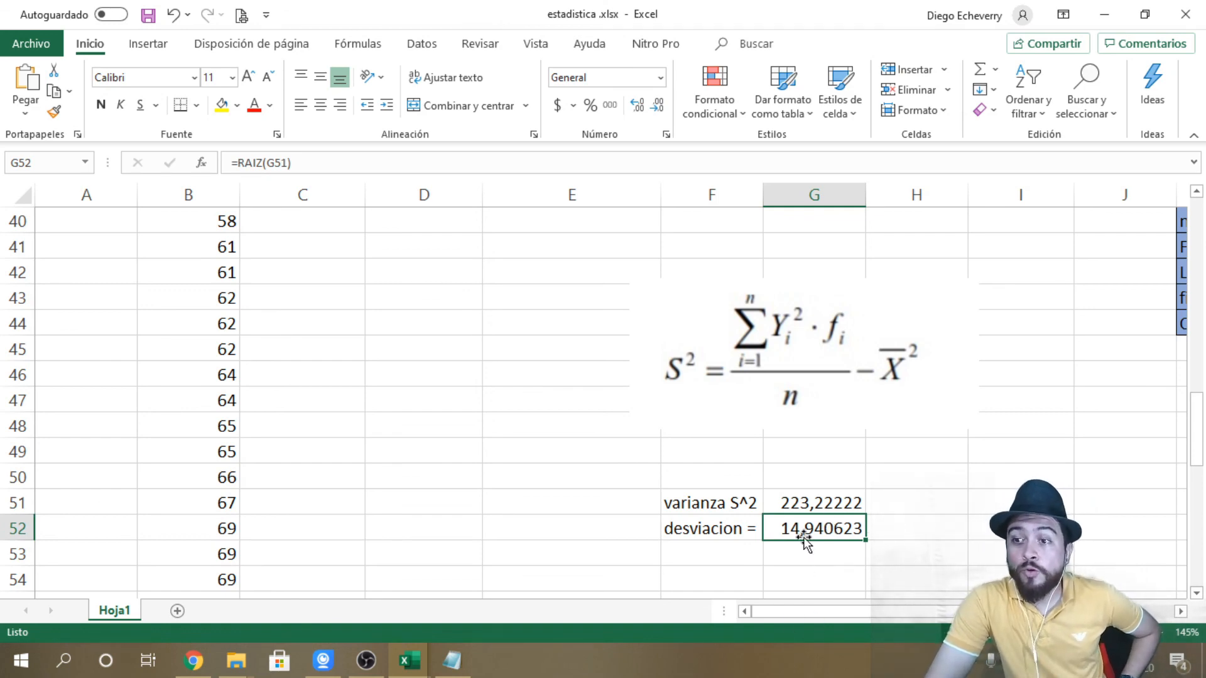
pyautogui.scroll(13, 849, 521)
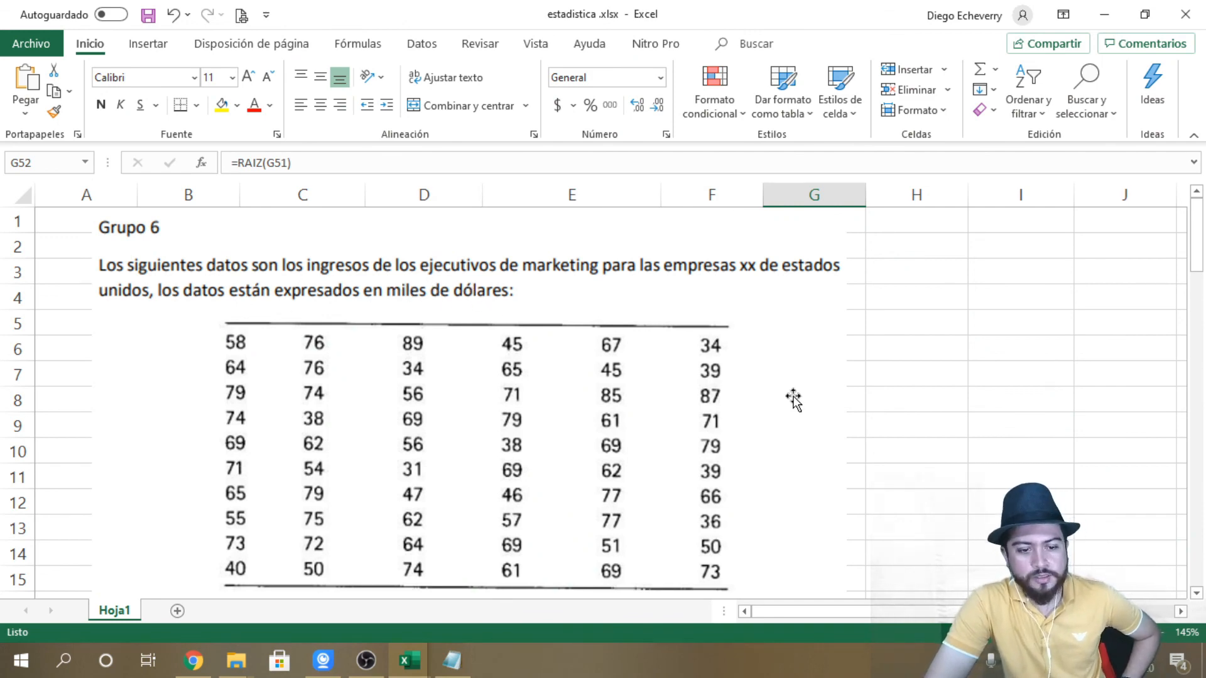
pyautogui.scroll(-14, 793, 399)
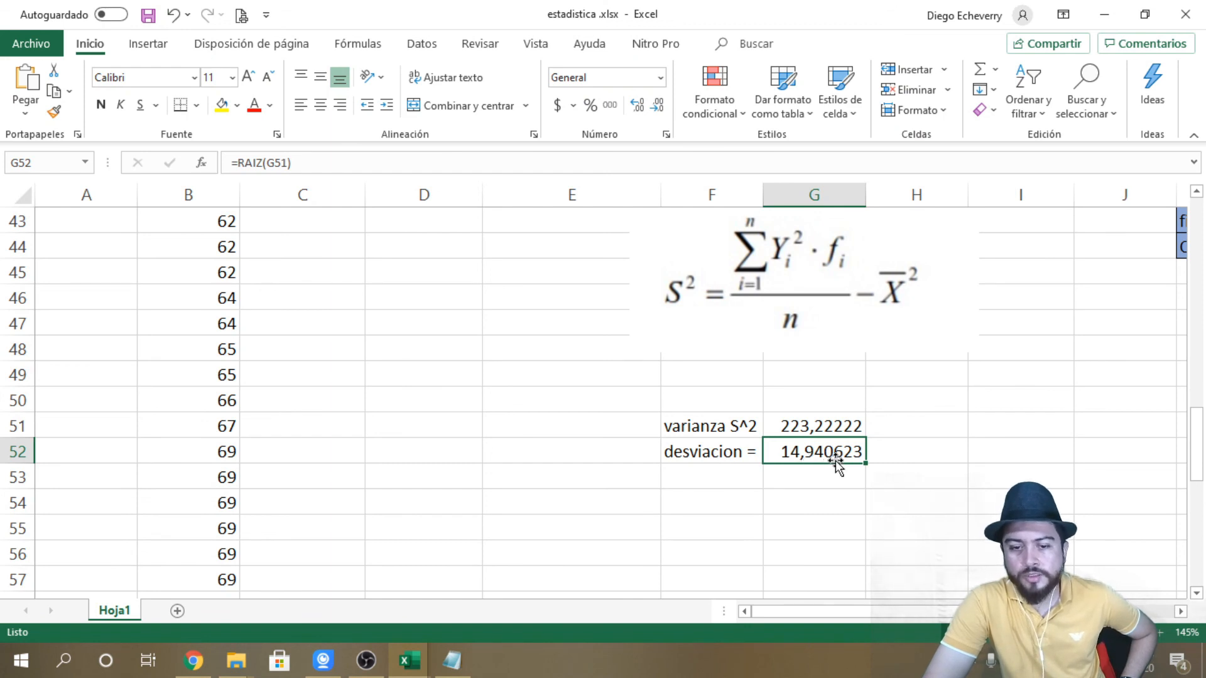
pyautogui.click(889, 455)
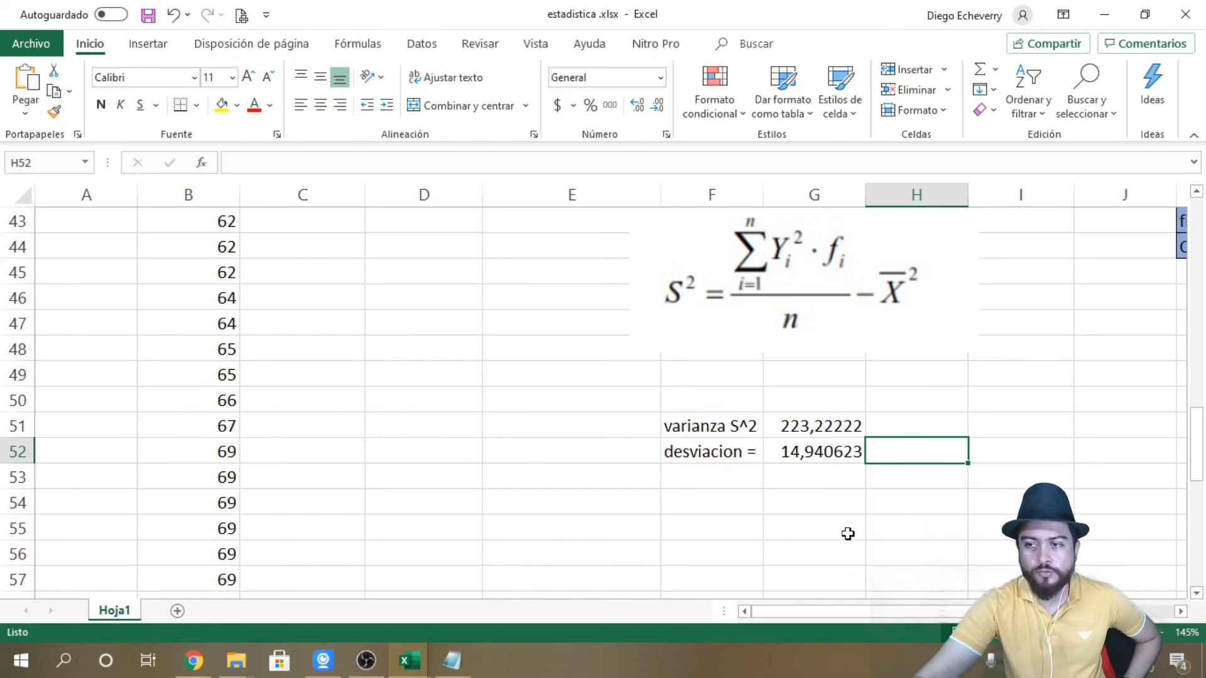
pyautogui.click(836, 455)
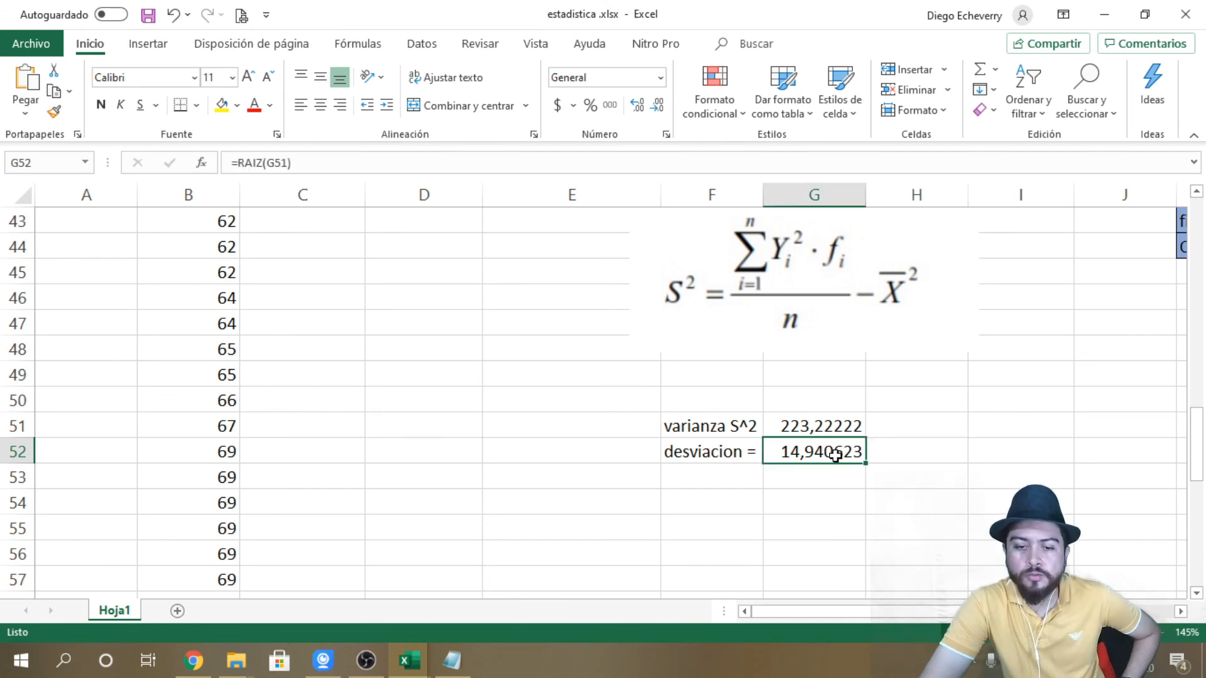
# Step: Review the whole calculation, from n, range, K and amplitude through the frequency table to the variance and standard deviation
pyautogui.scroll(13, 834, 454)
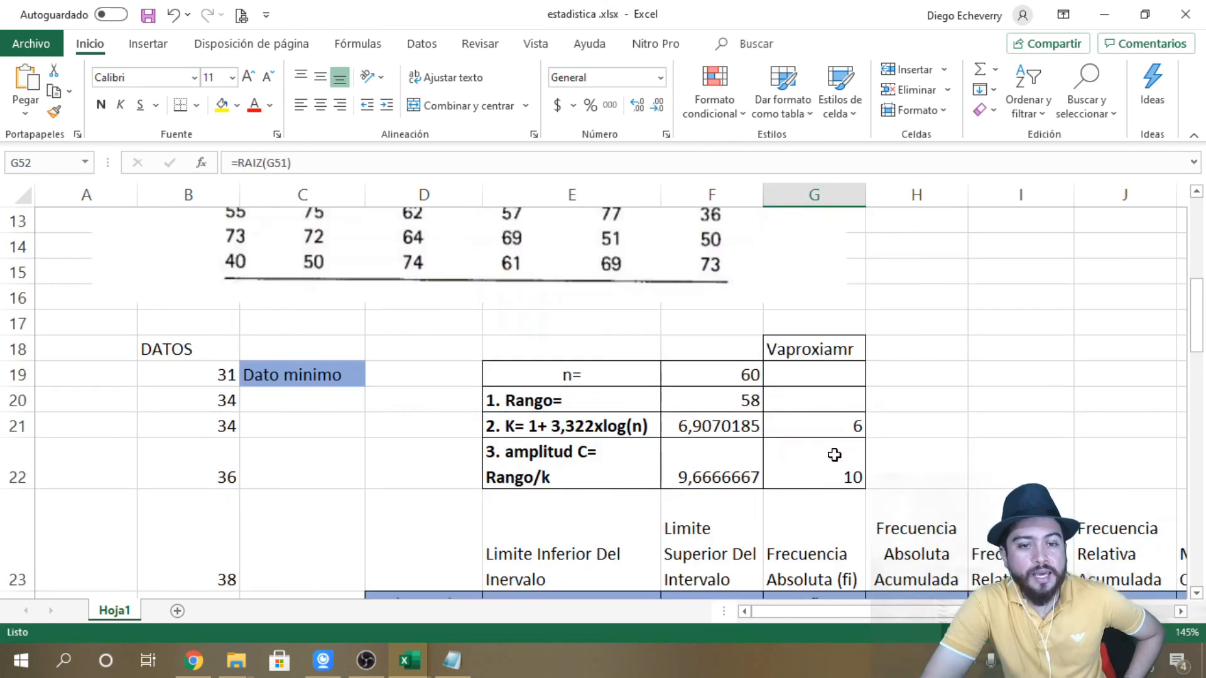
pyautogui.scroll(-4, 526, 359)
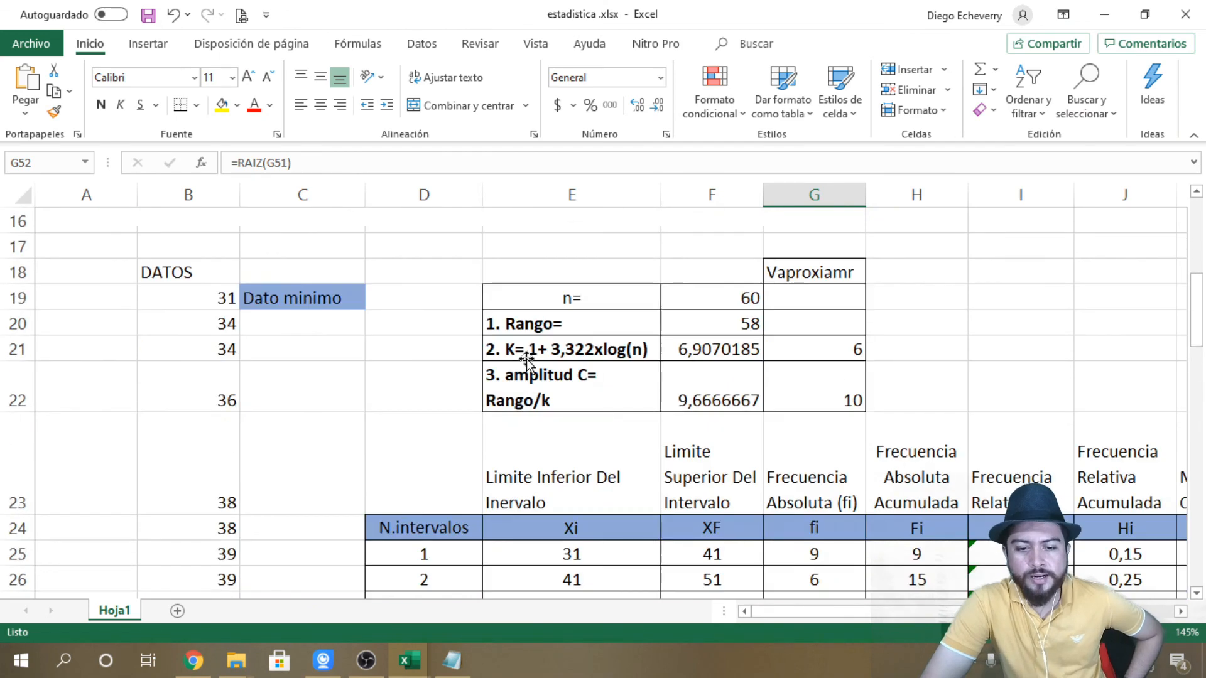
pyautogui.scroll(-1, 998, 569)
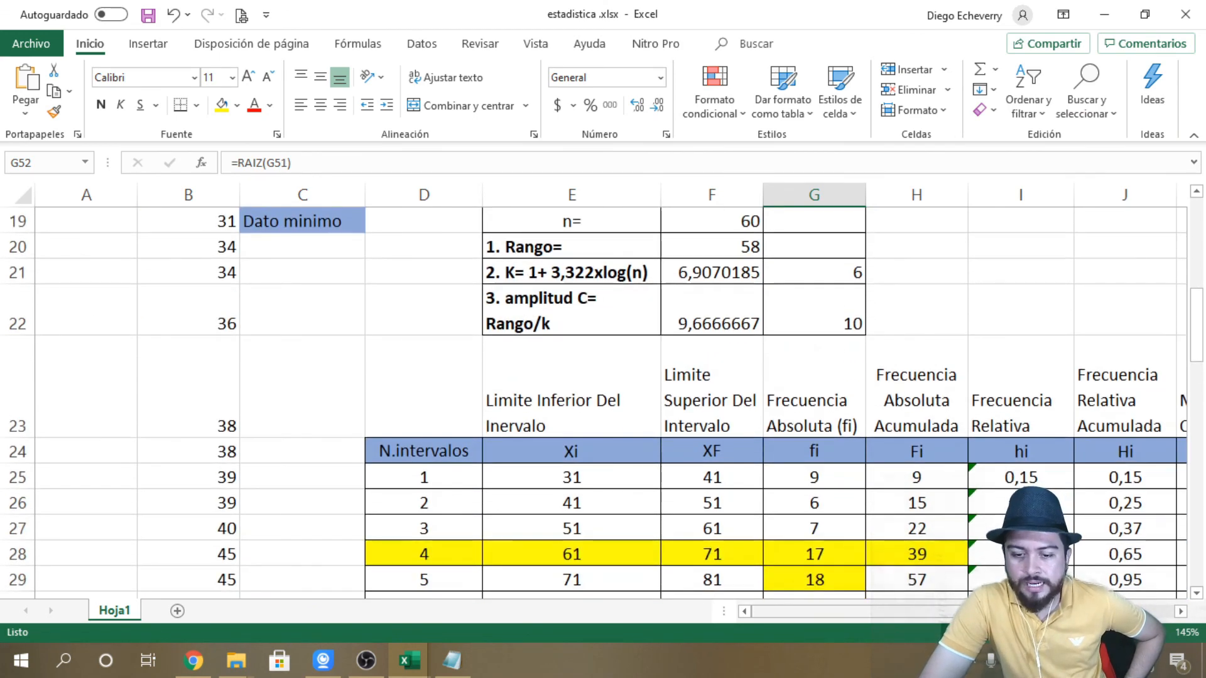
pyautogui.hscroll(2, 998, 569)
pyautogui.hscroll(1, 847, 482)
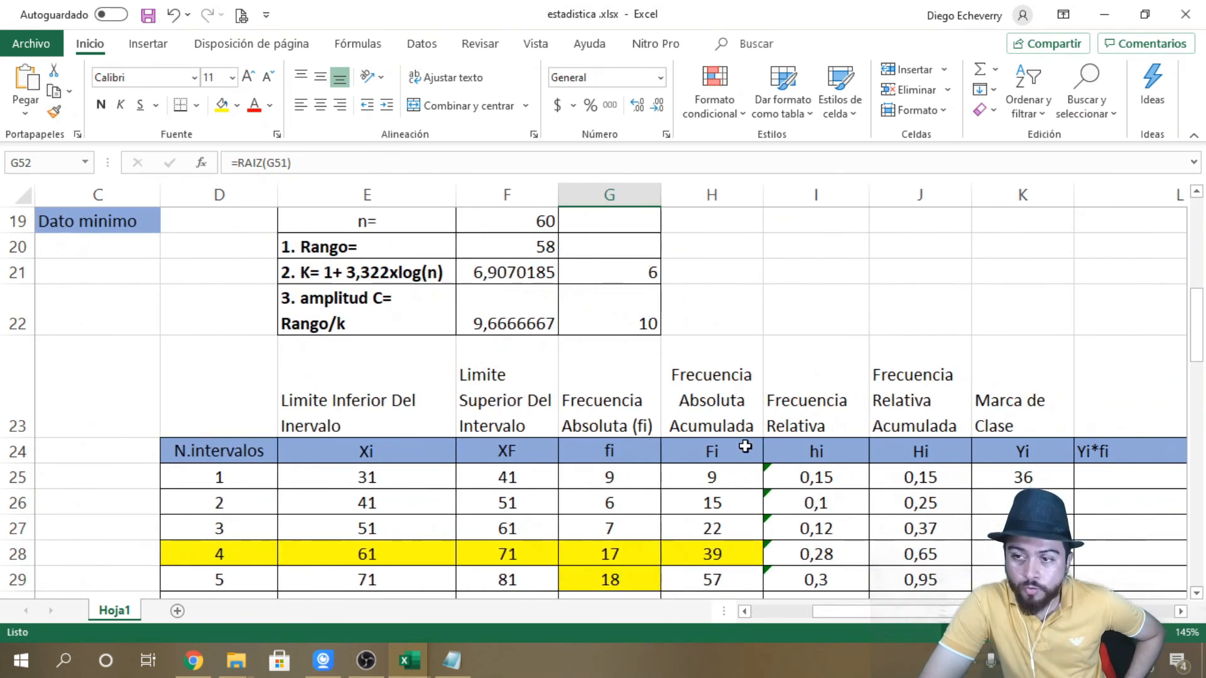
pyautogui.scroll(-3, 743, 446)
pyautogui.scroll(2, 743, 446)
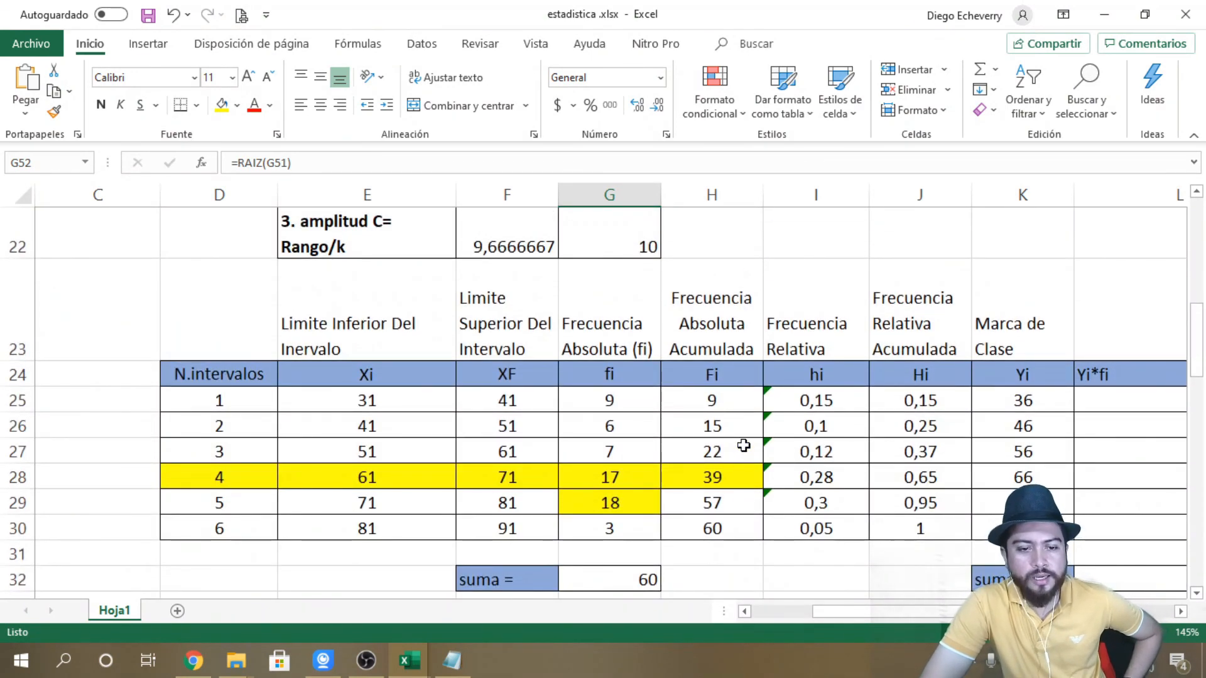
pyautogui.scroll(-6, 743, 446)
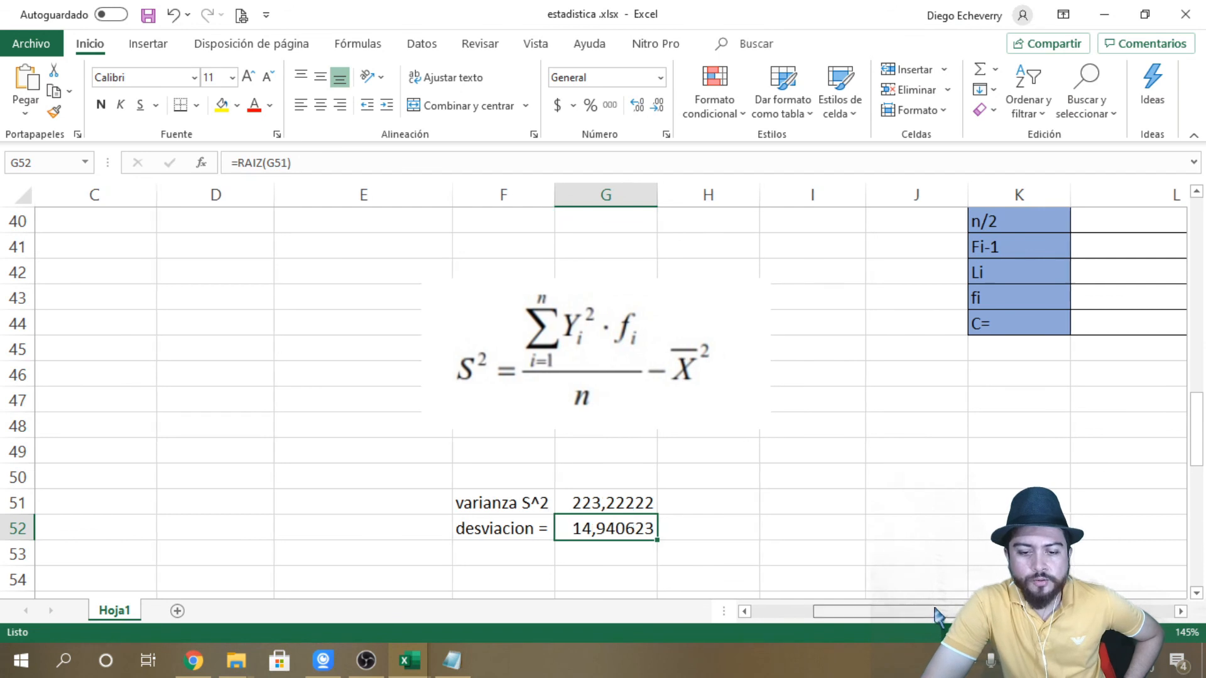
pyautogui.moveTo(939, 614); pyautogui.dragTo(894, 617)
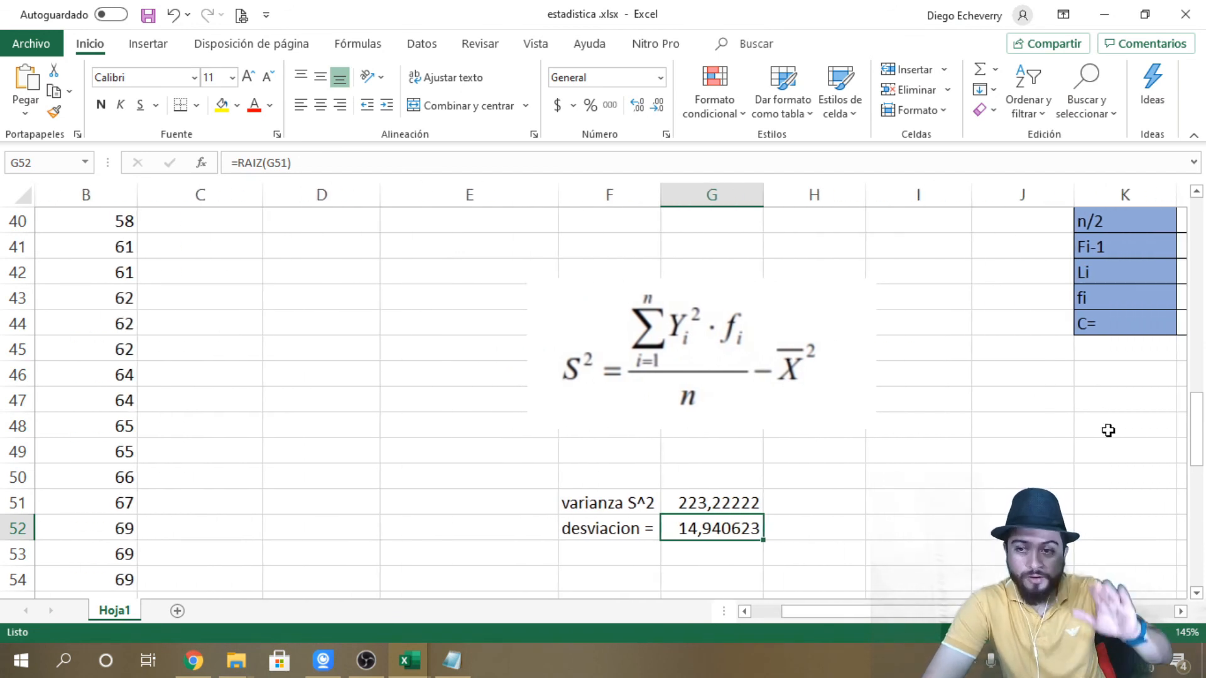